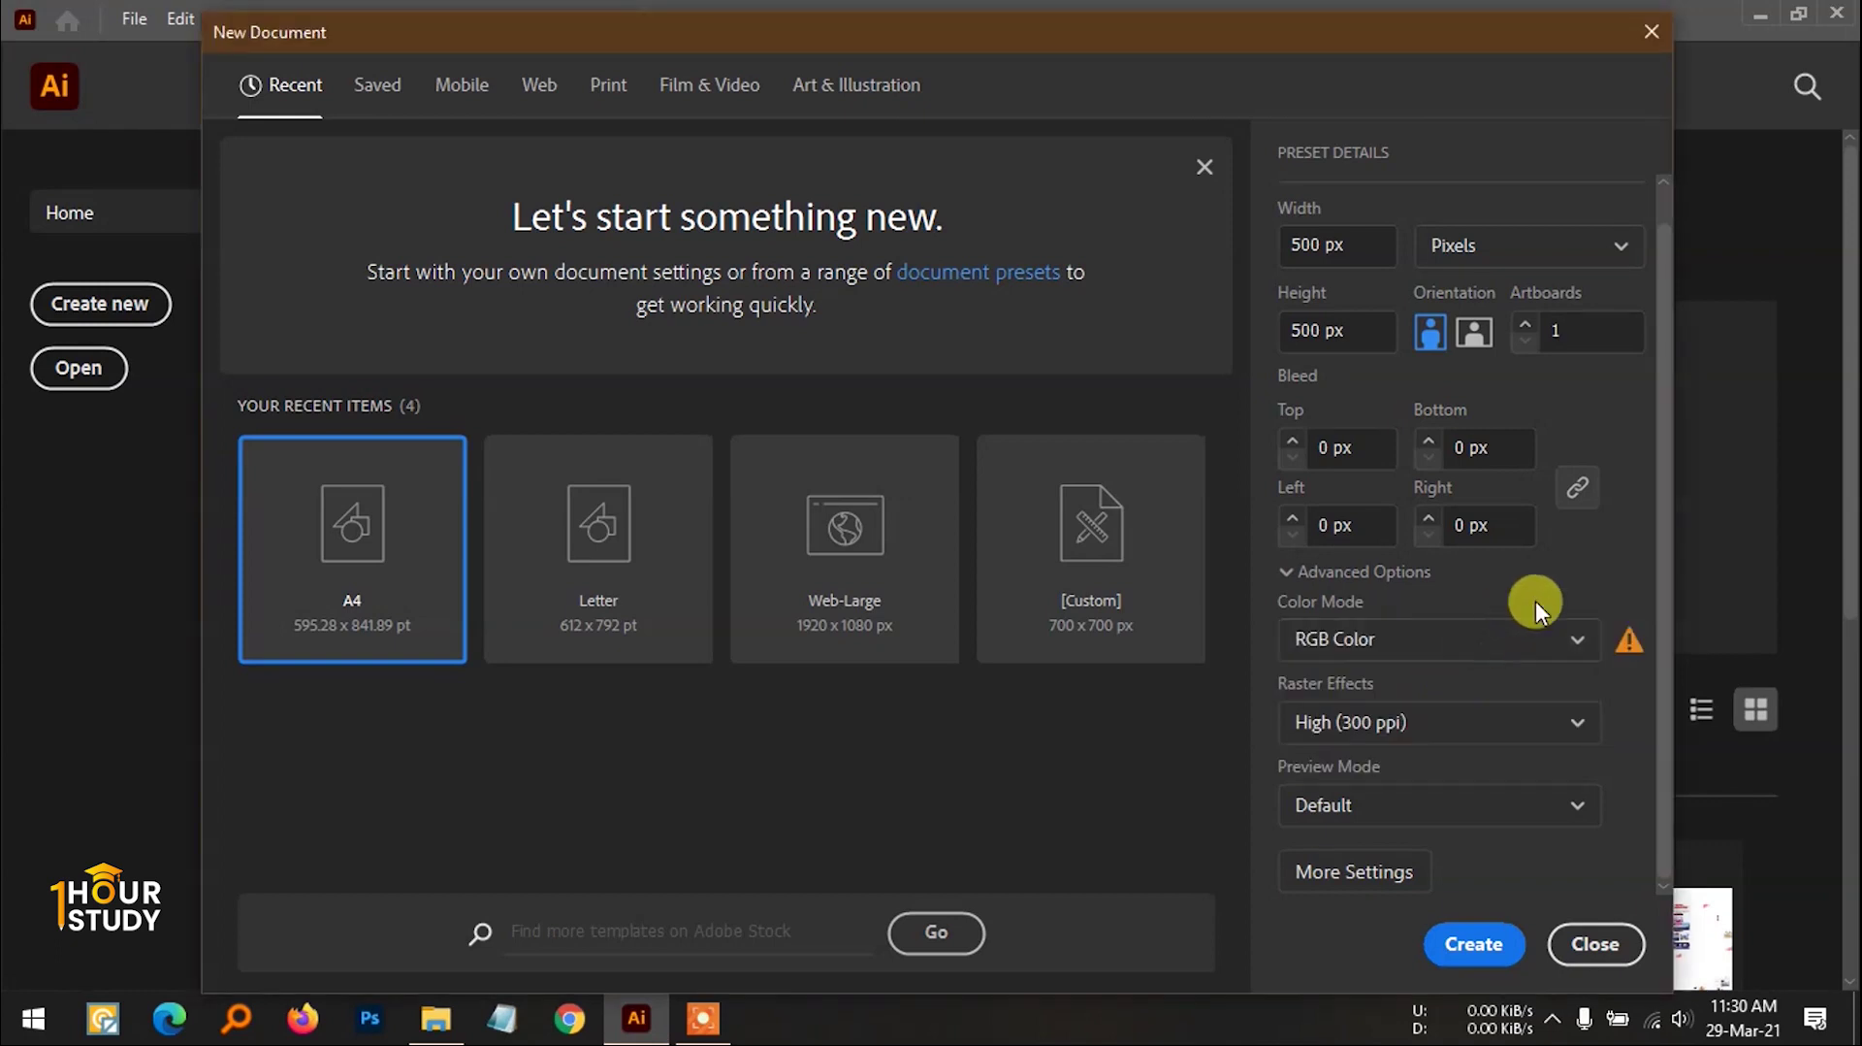
Step: Review the colour mode and raster effects choices in the new document's advanced options
left_click(1542, 648)
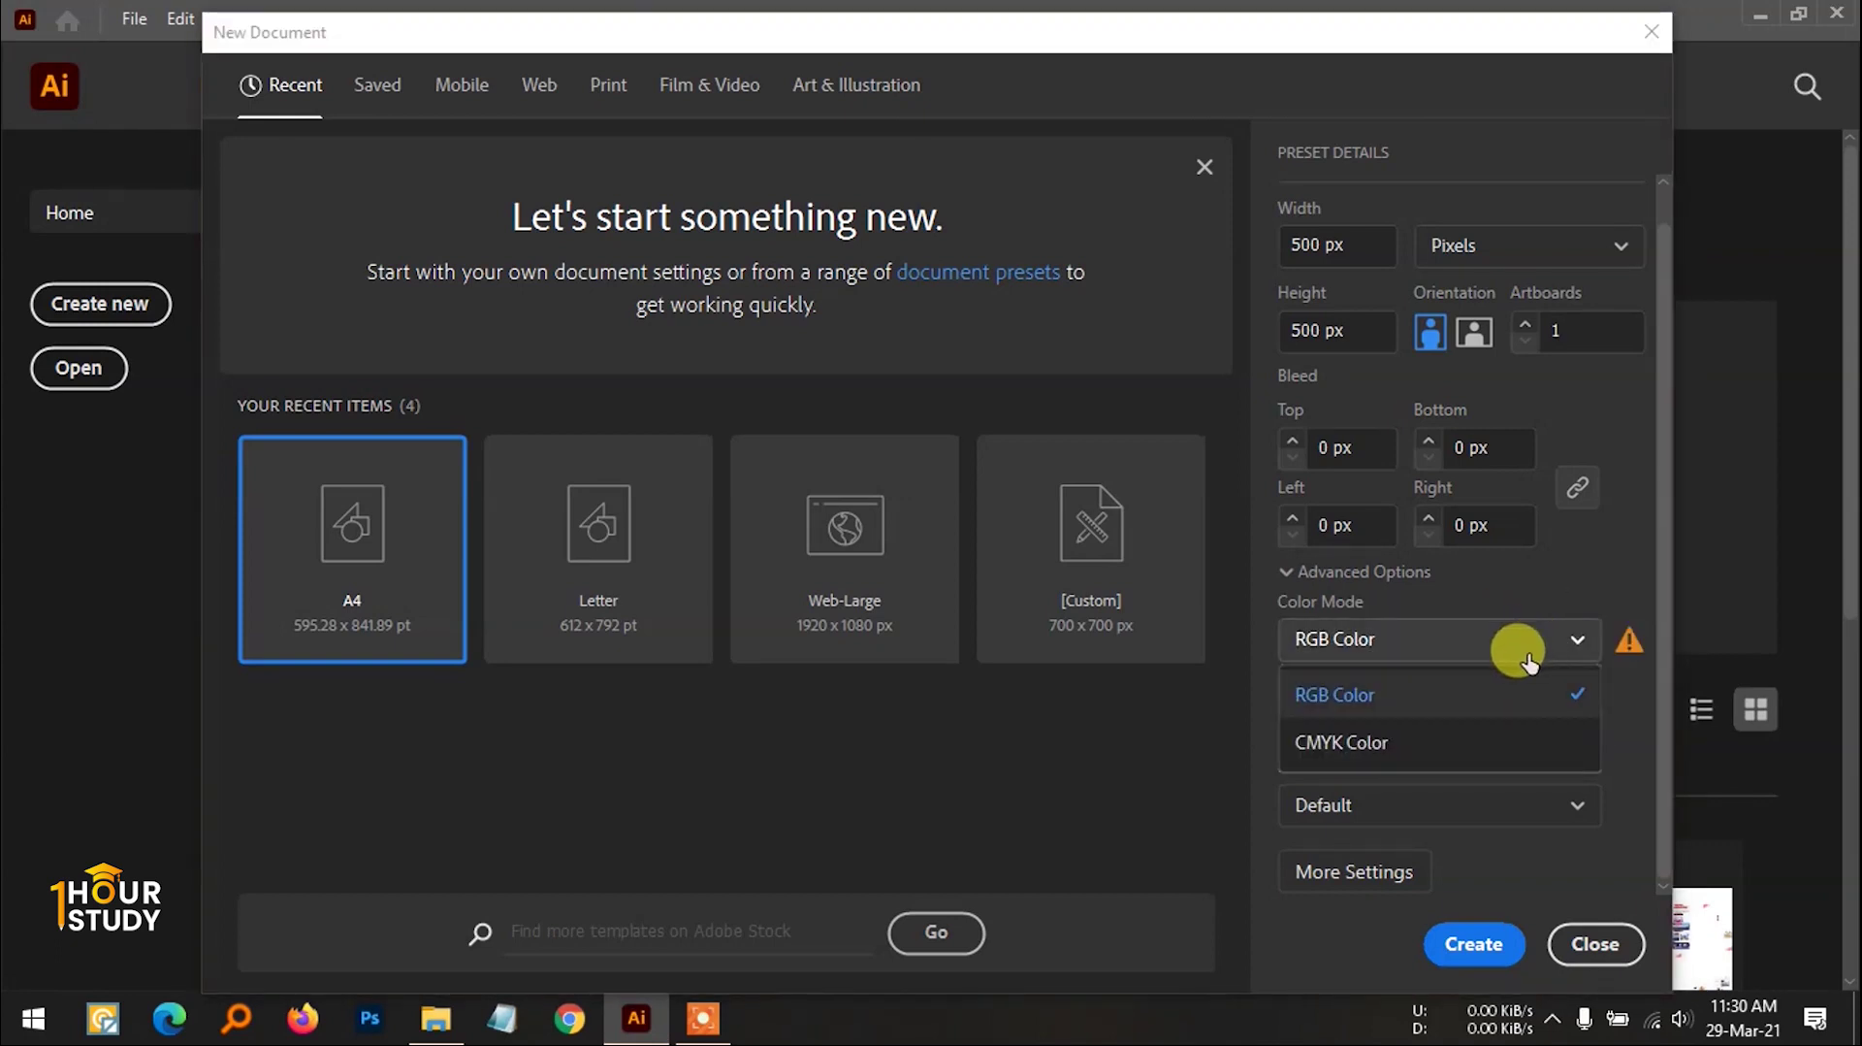
left_click(1530, 663)
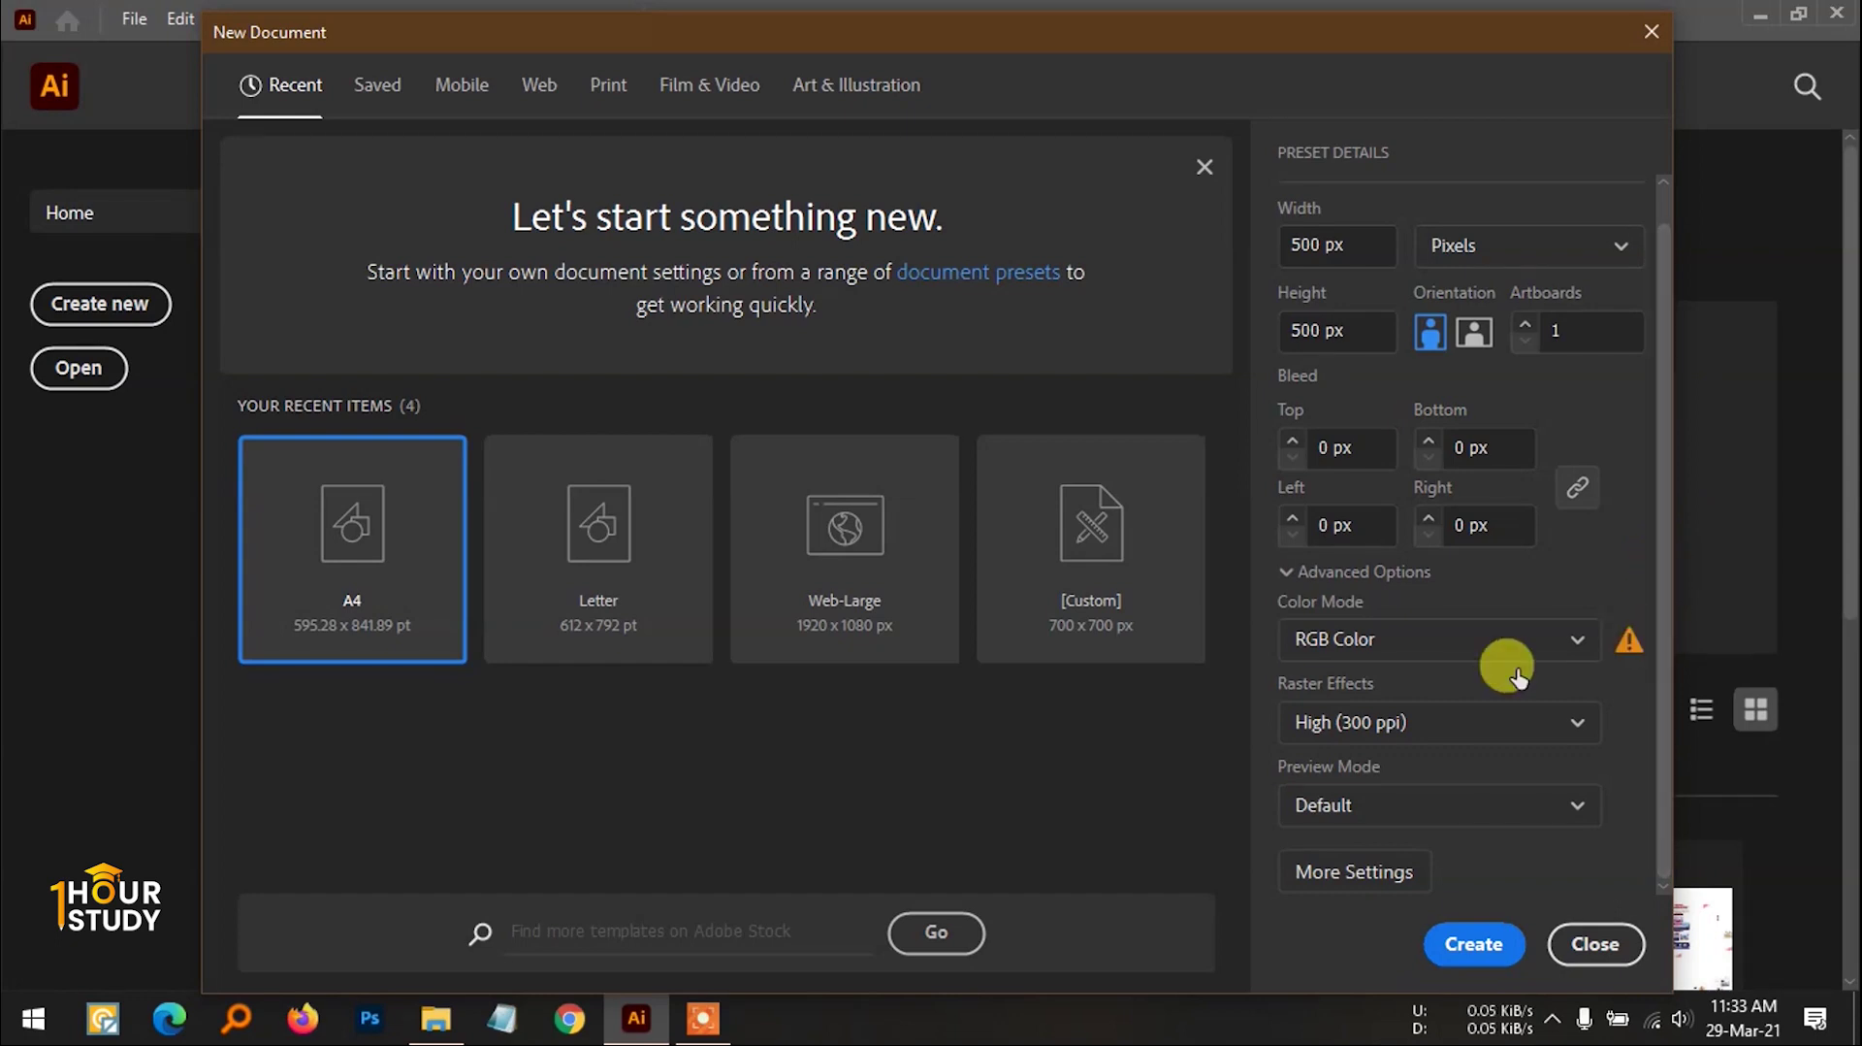
left_click(1426, 740)
left_click(1434, 742)
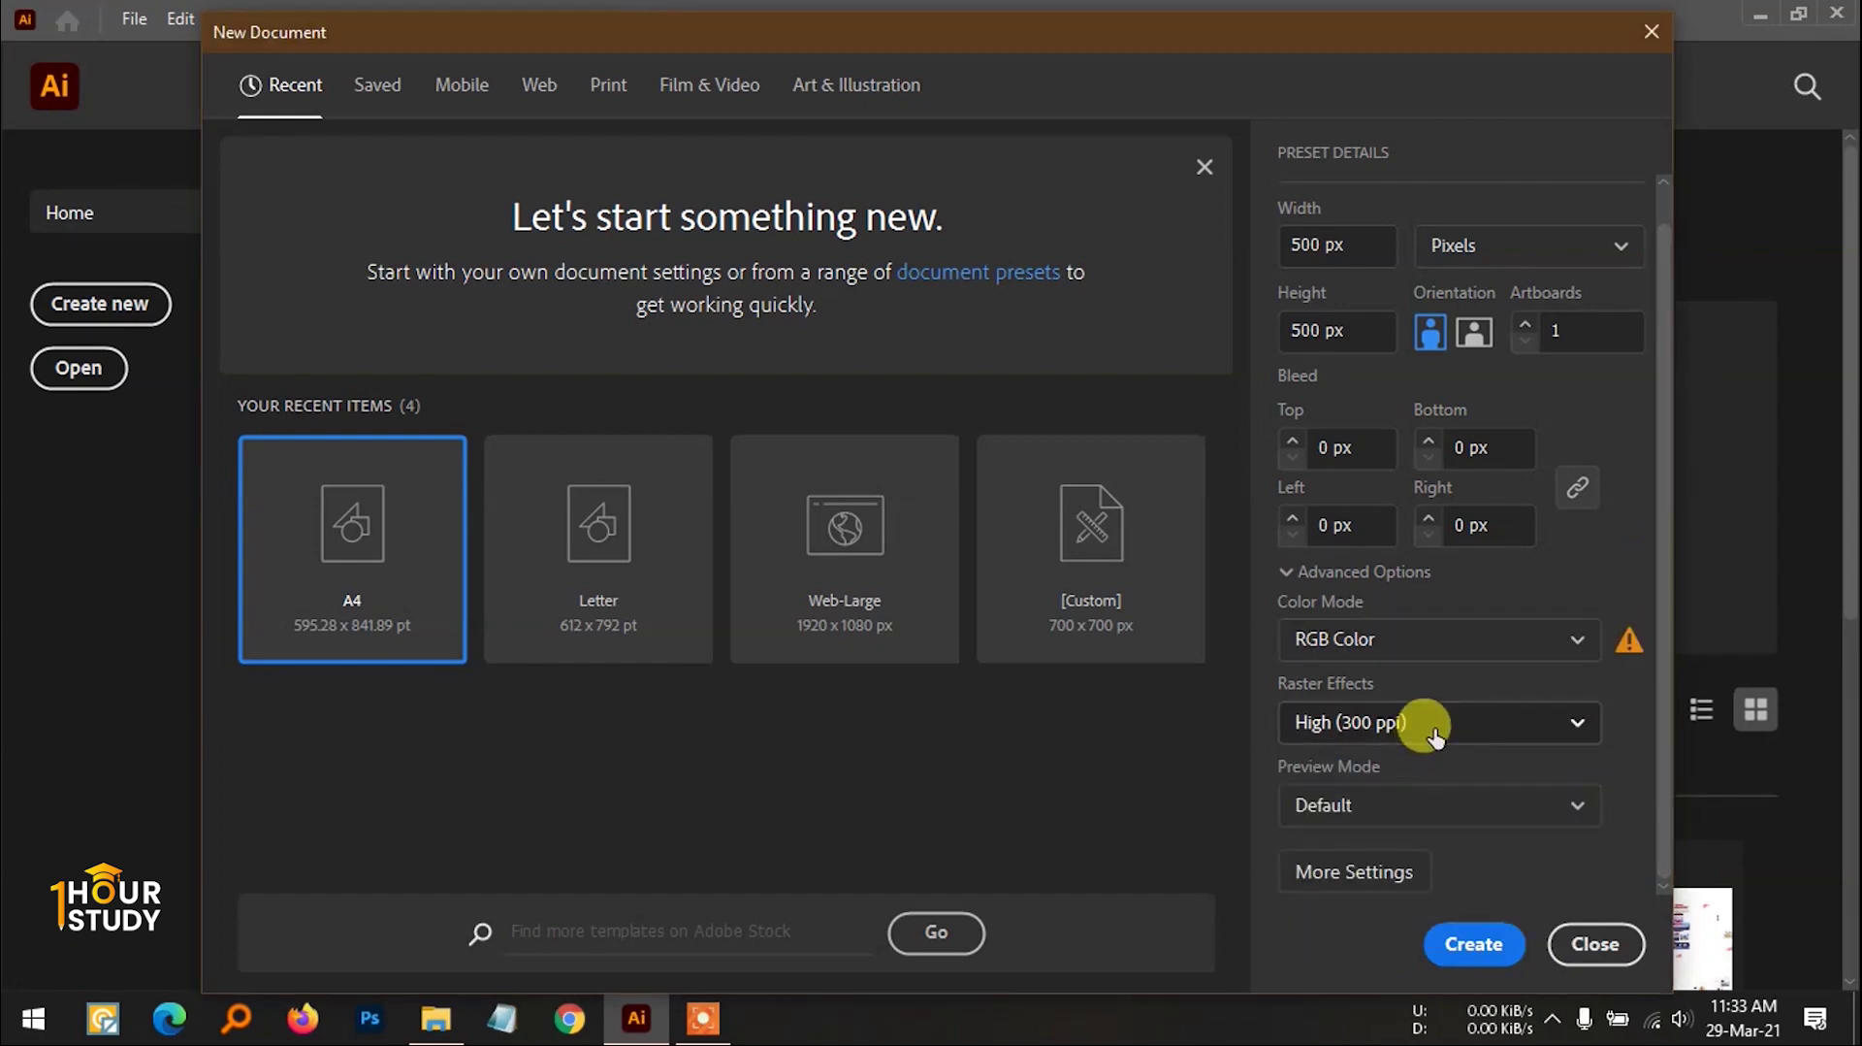
left_click(1426, 739)
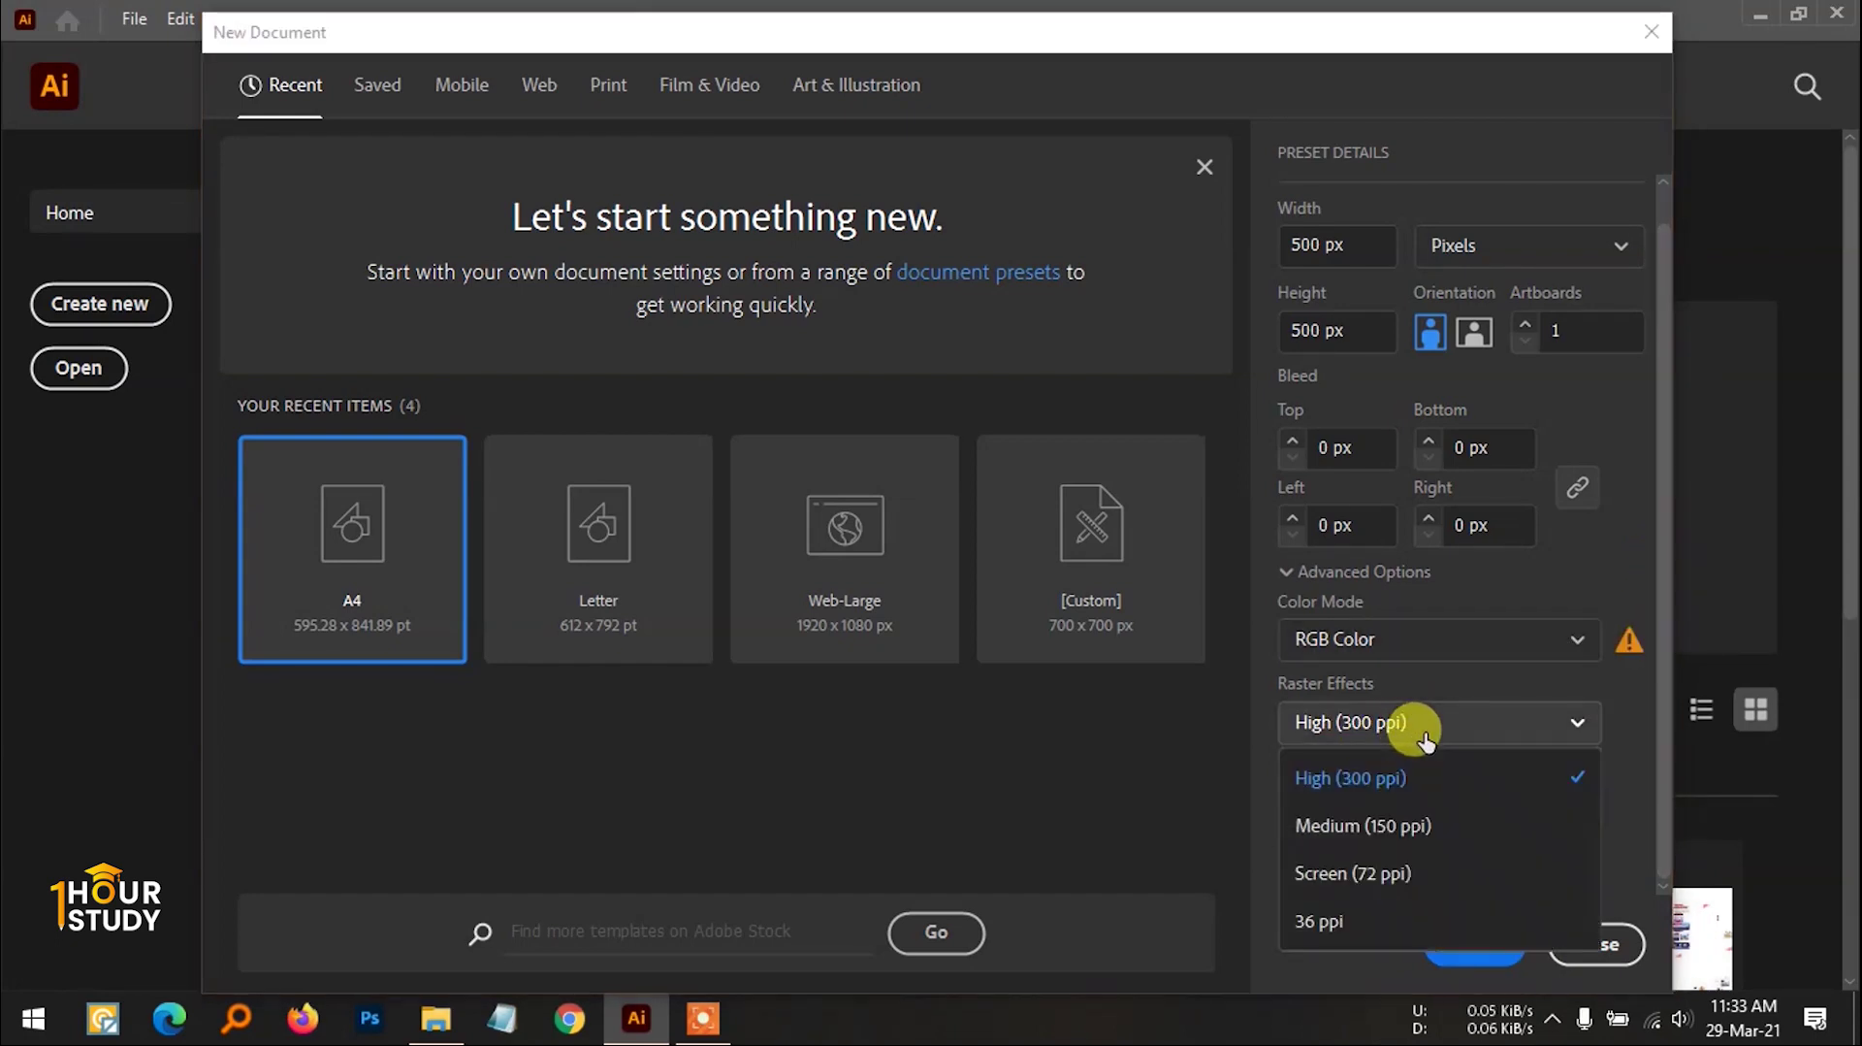
left_click(1416, 728)
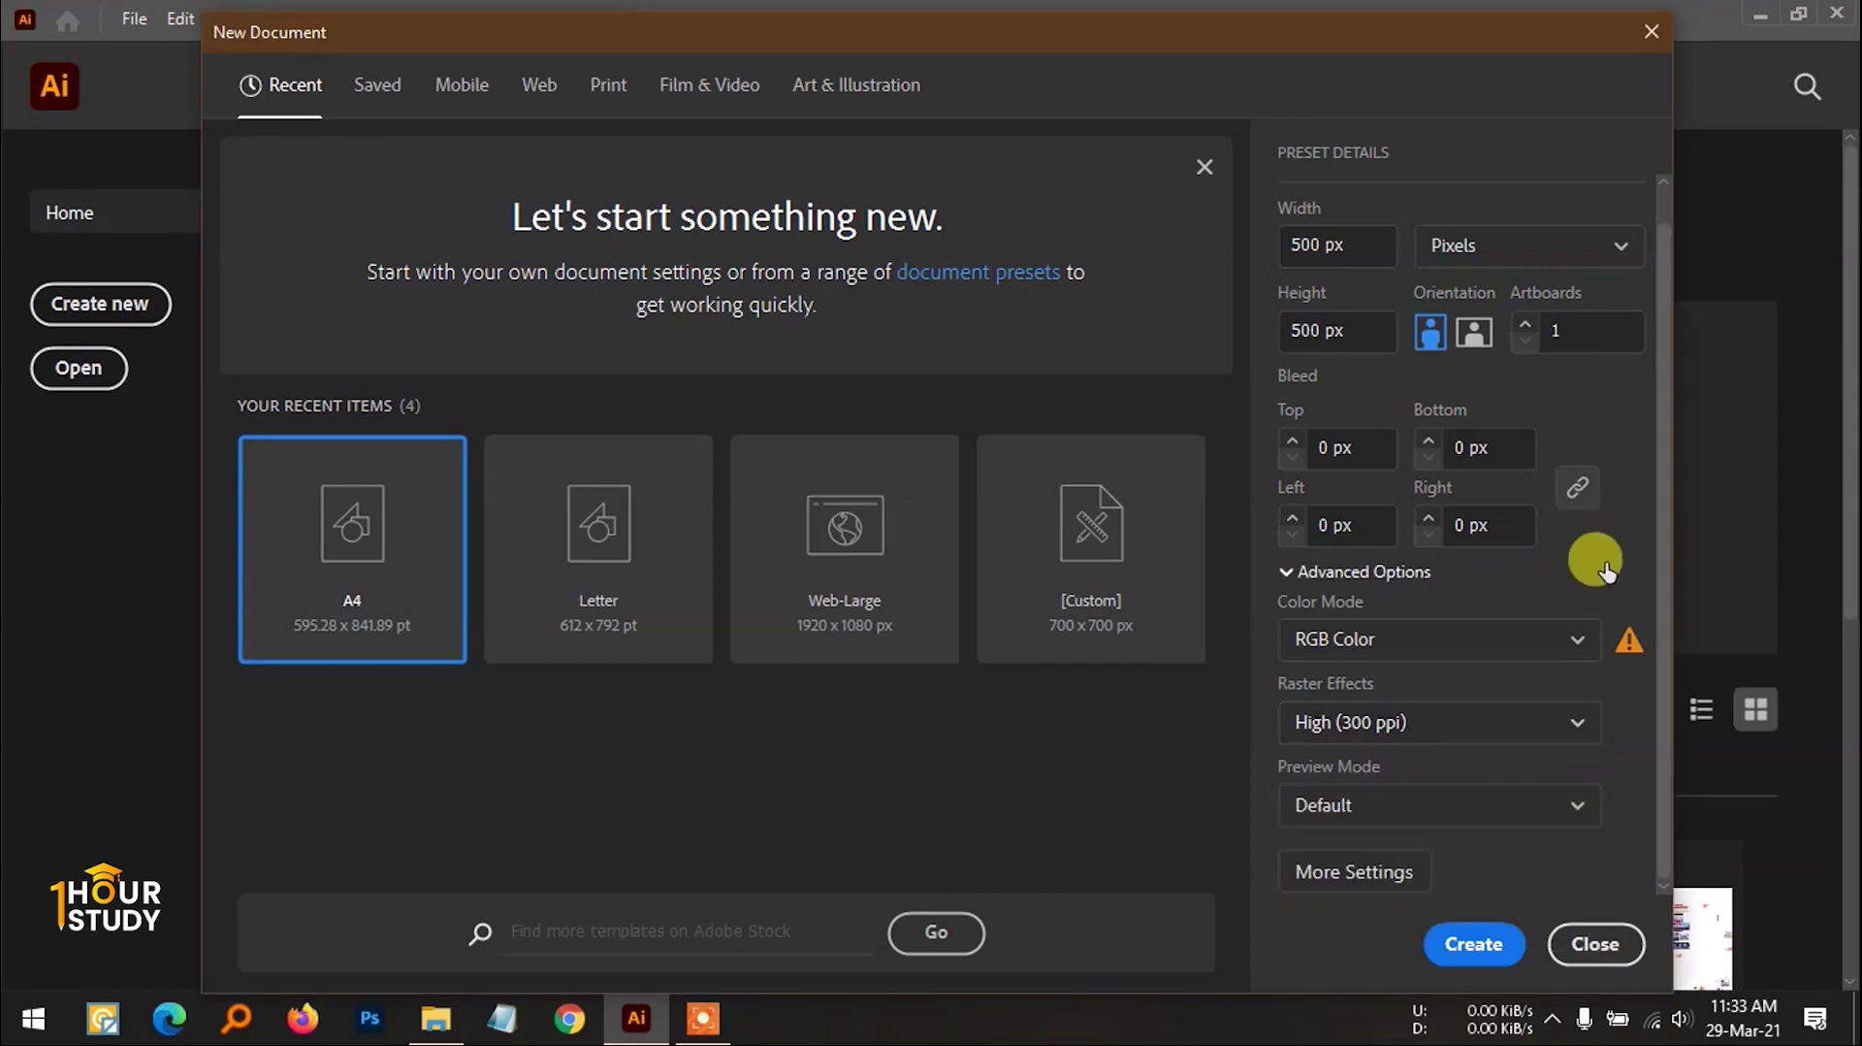
left_click(1528, 721)
left_click(1537, 722)
left_click(1541, 725)
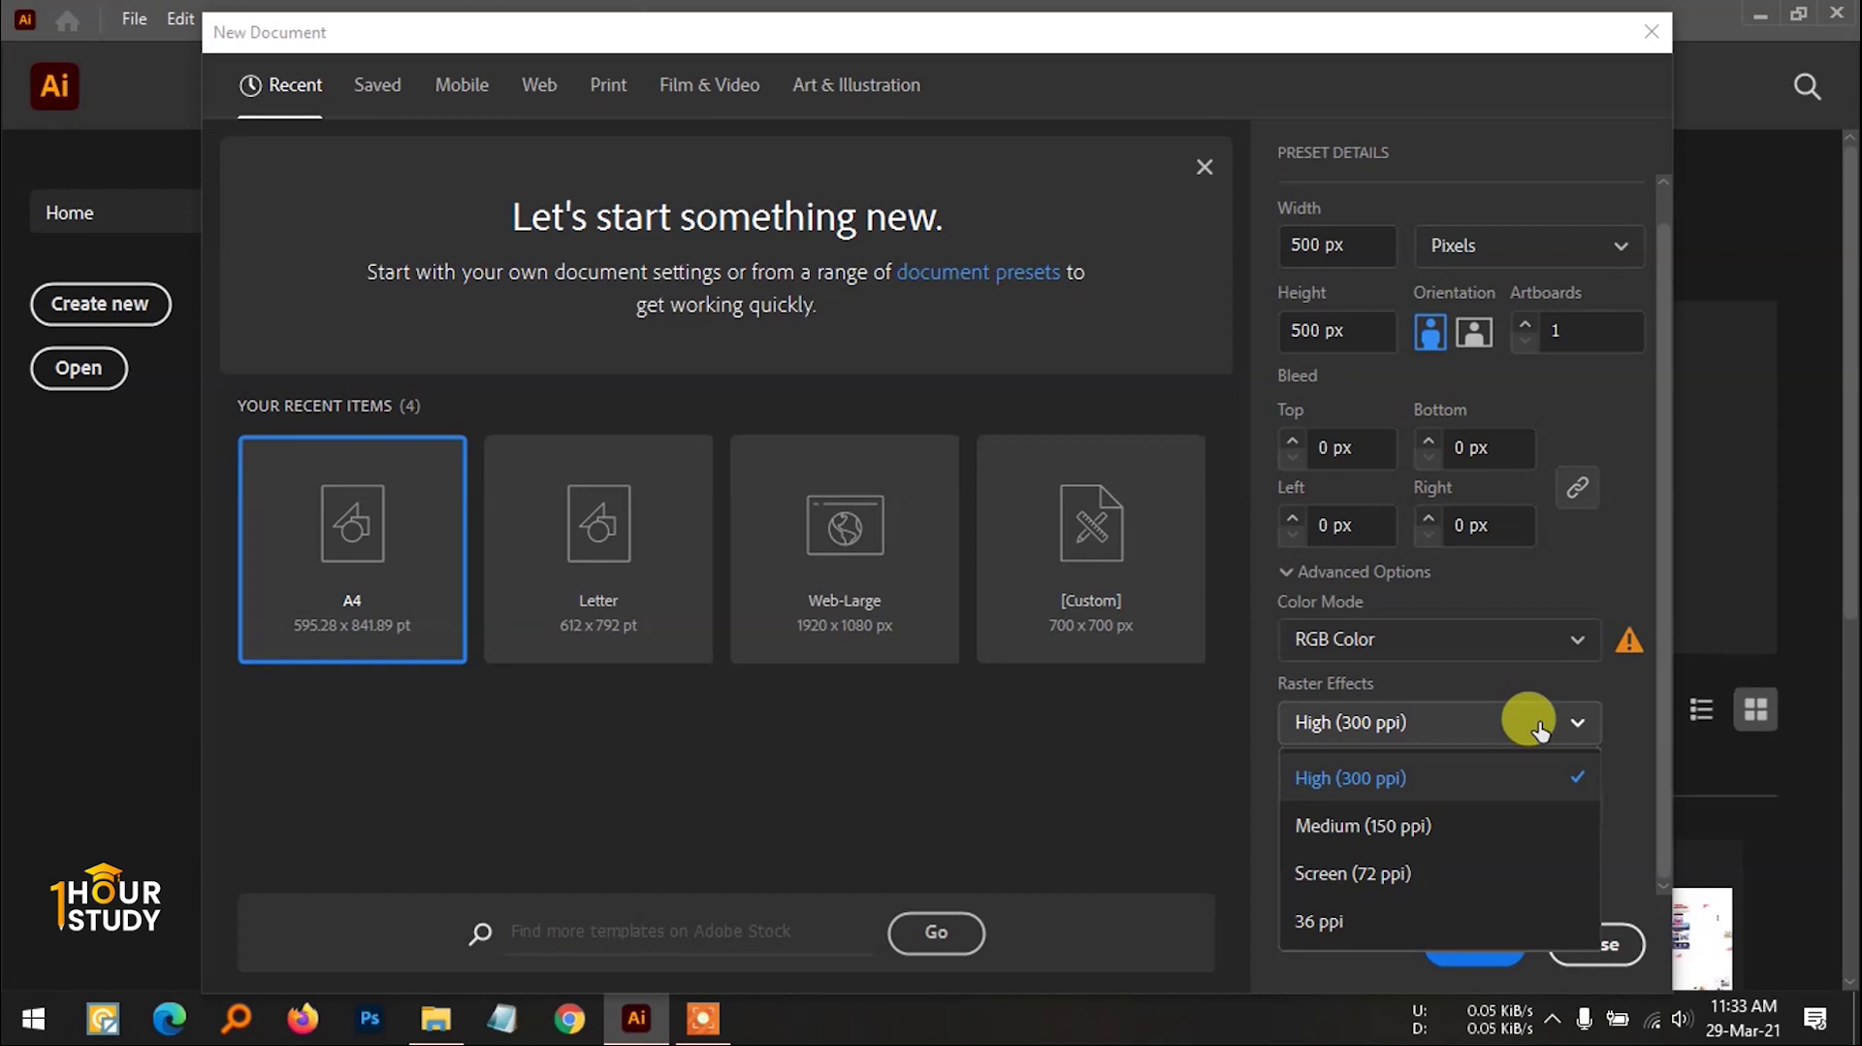
left_click(1540, 726)
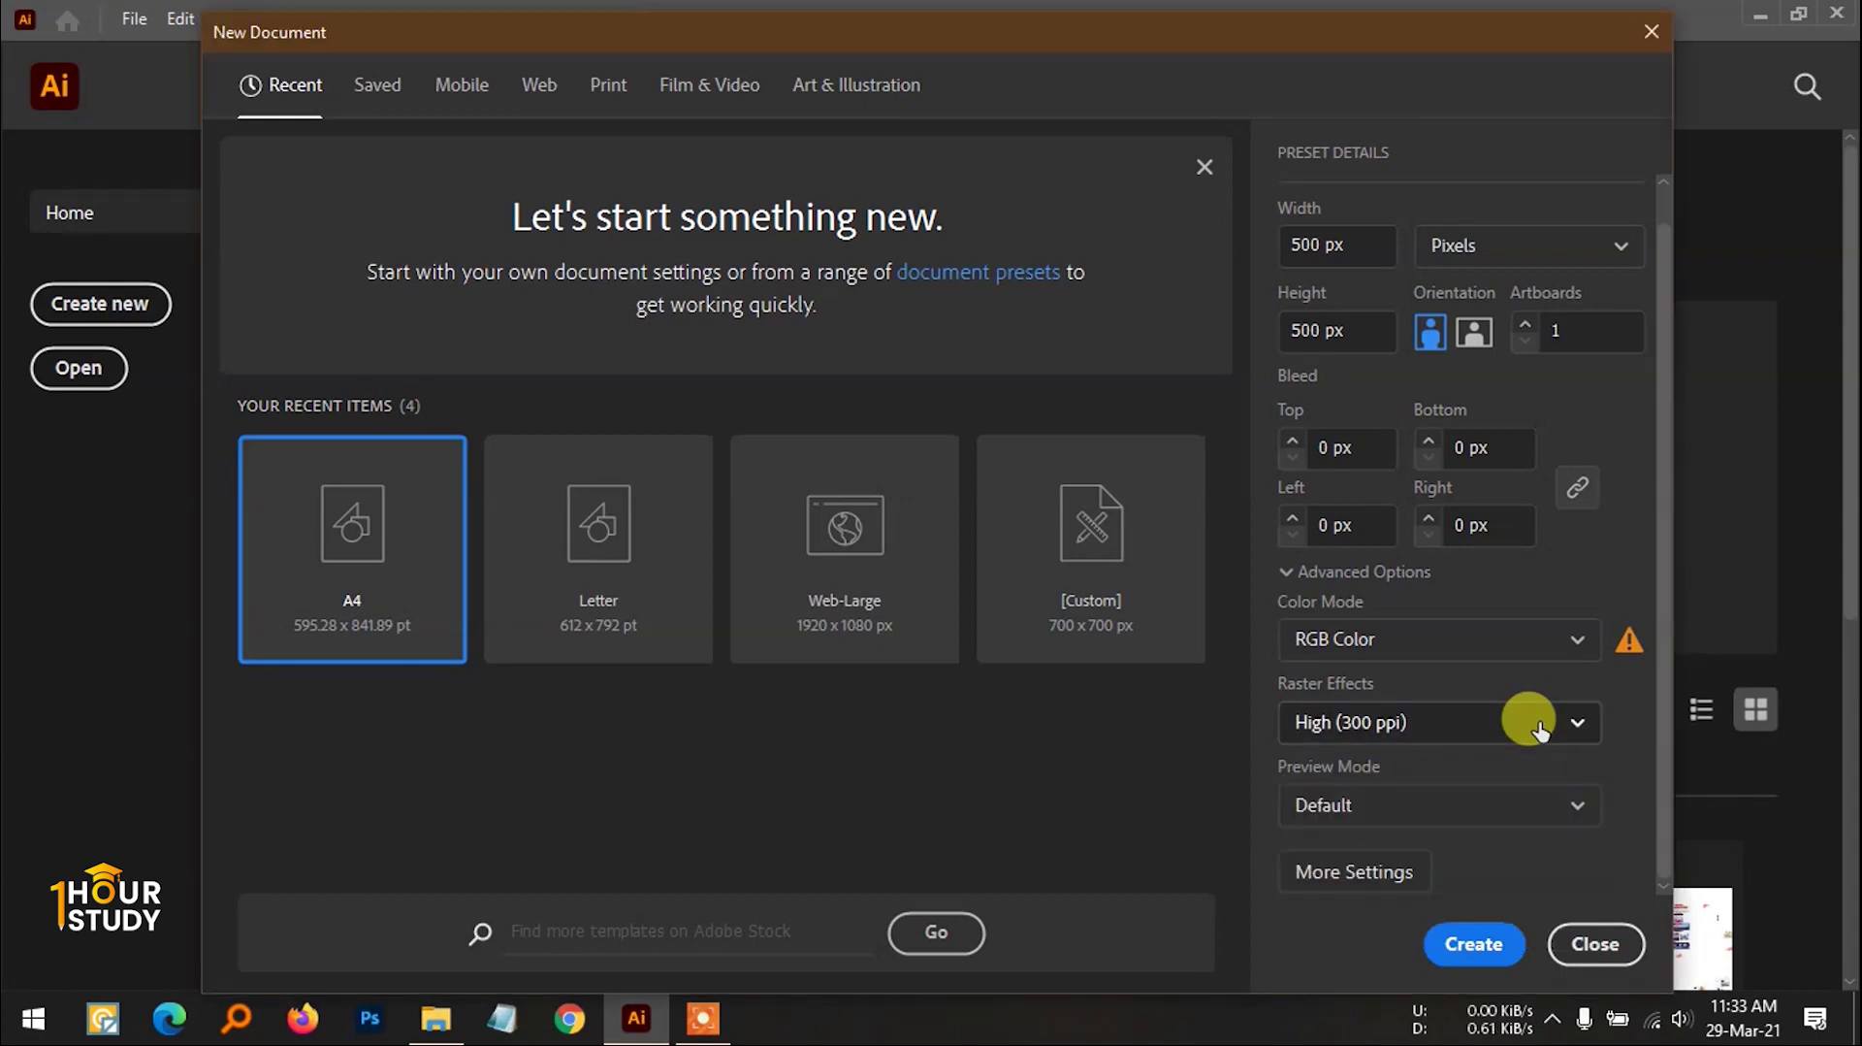
left_click(1540, 726)
left_click(1540, 725)
left_click(1541, 726)
left_click(1541, 725)
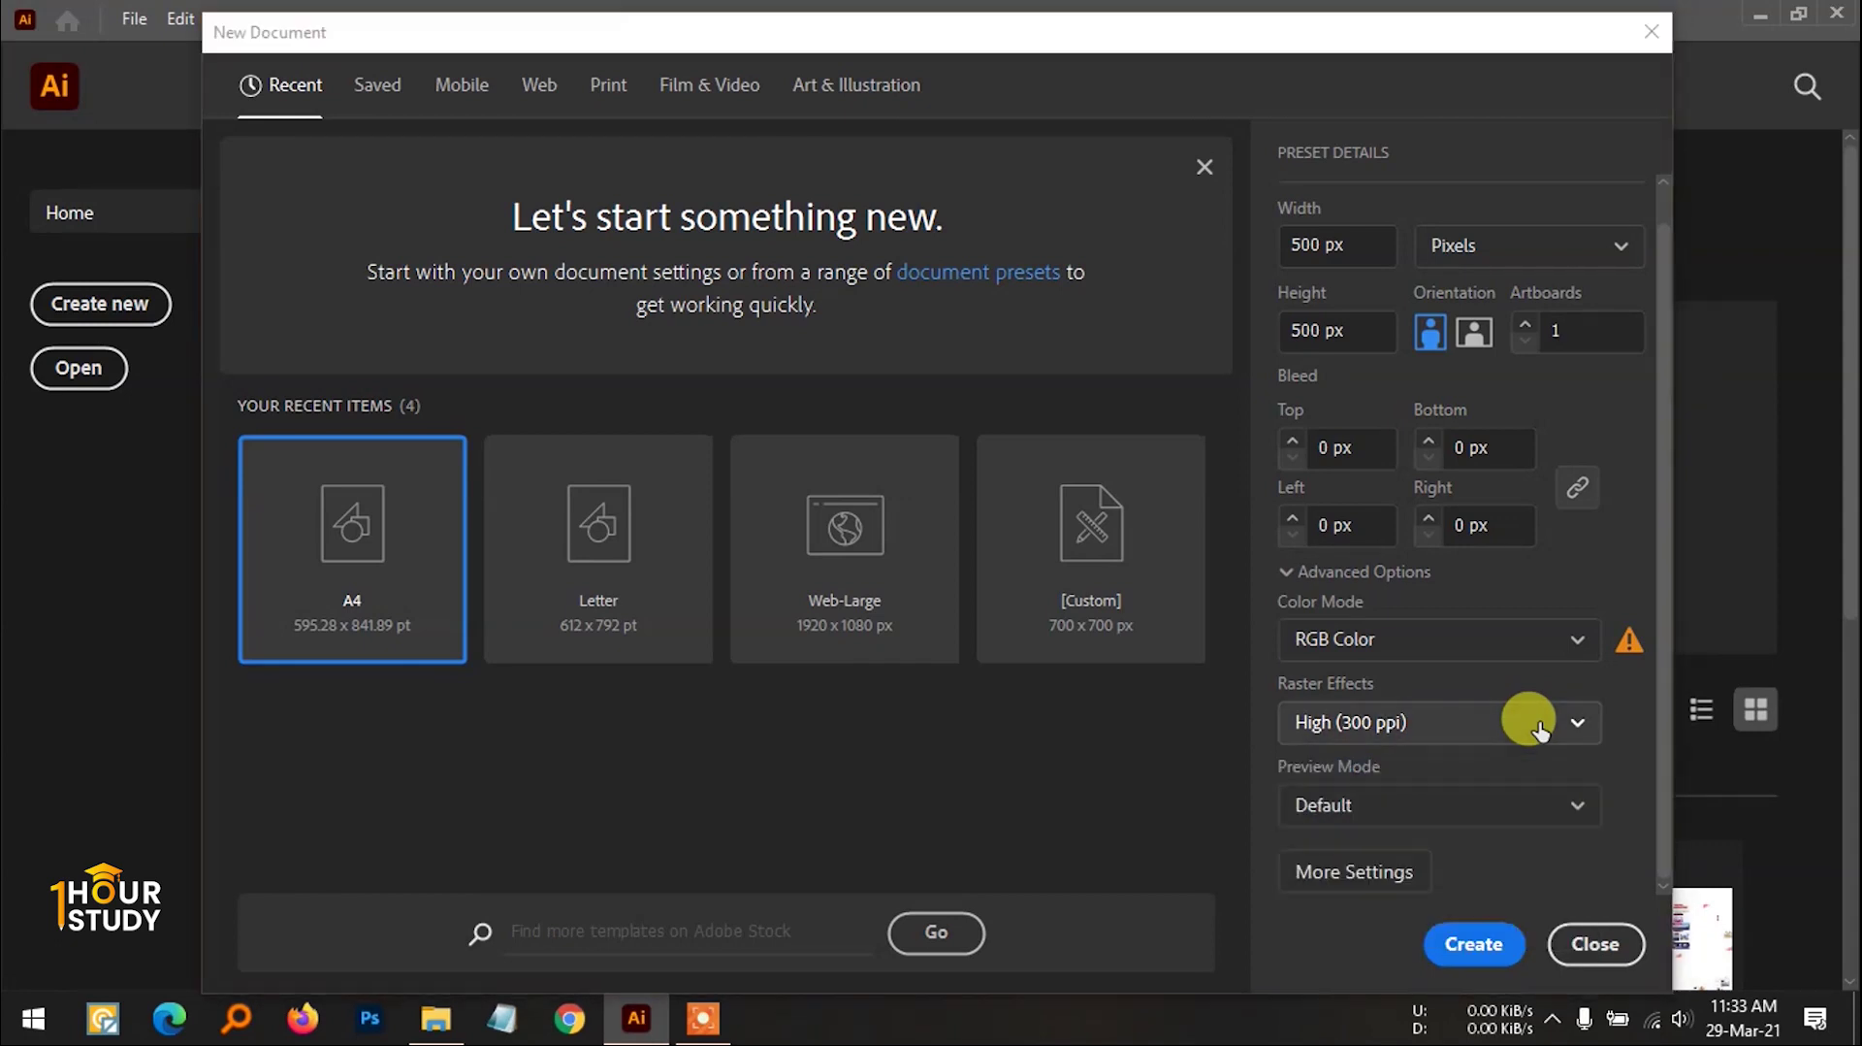
Step: Try Screen (72 ppi) for the raster effects and restore High (300 ppi)
left_click(1529, 722)
left_click(1464, 877)
left_click(1462, 729)
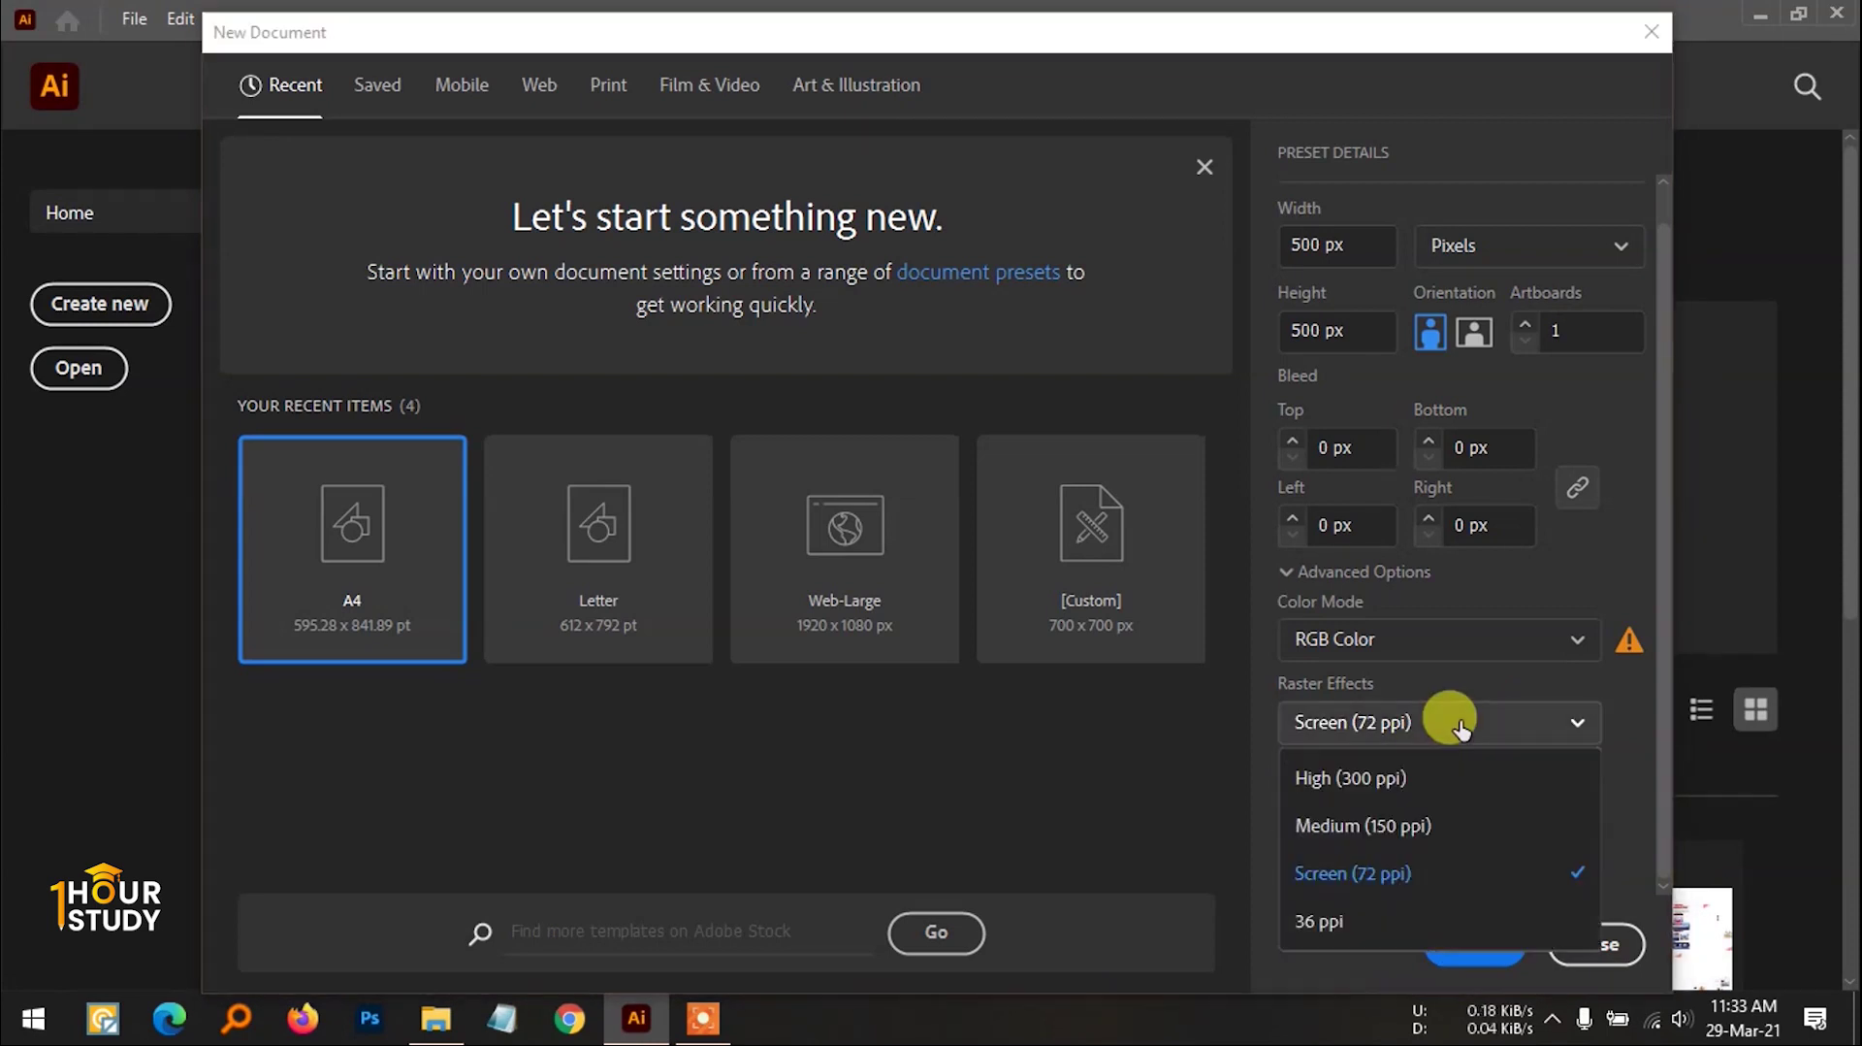
left_click(1429, 771)
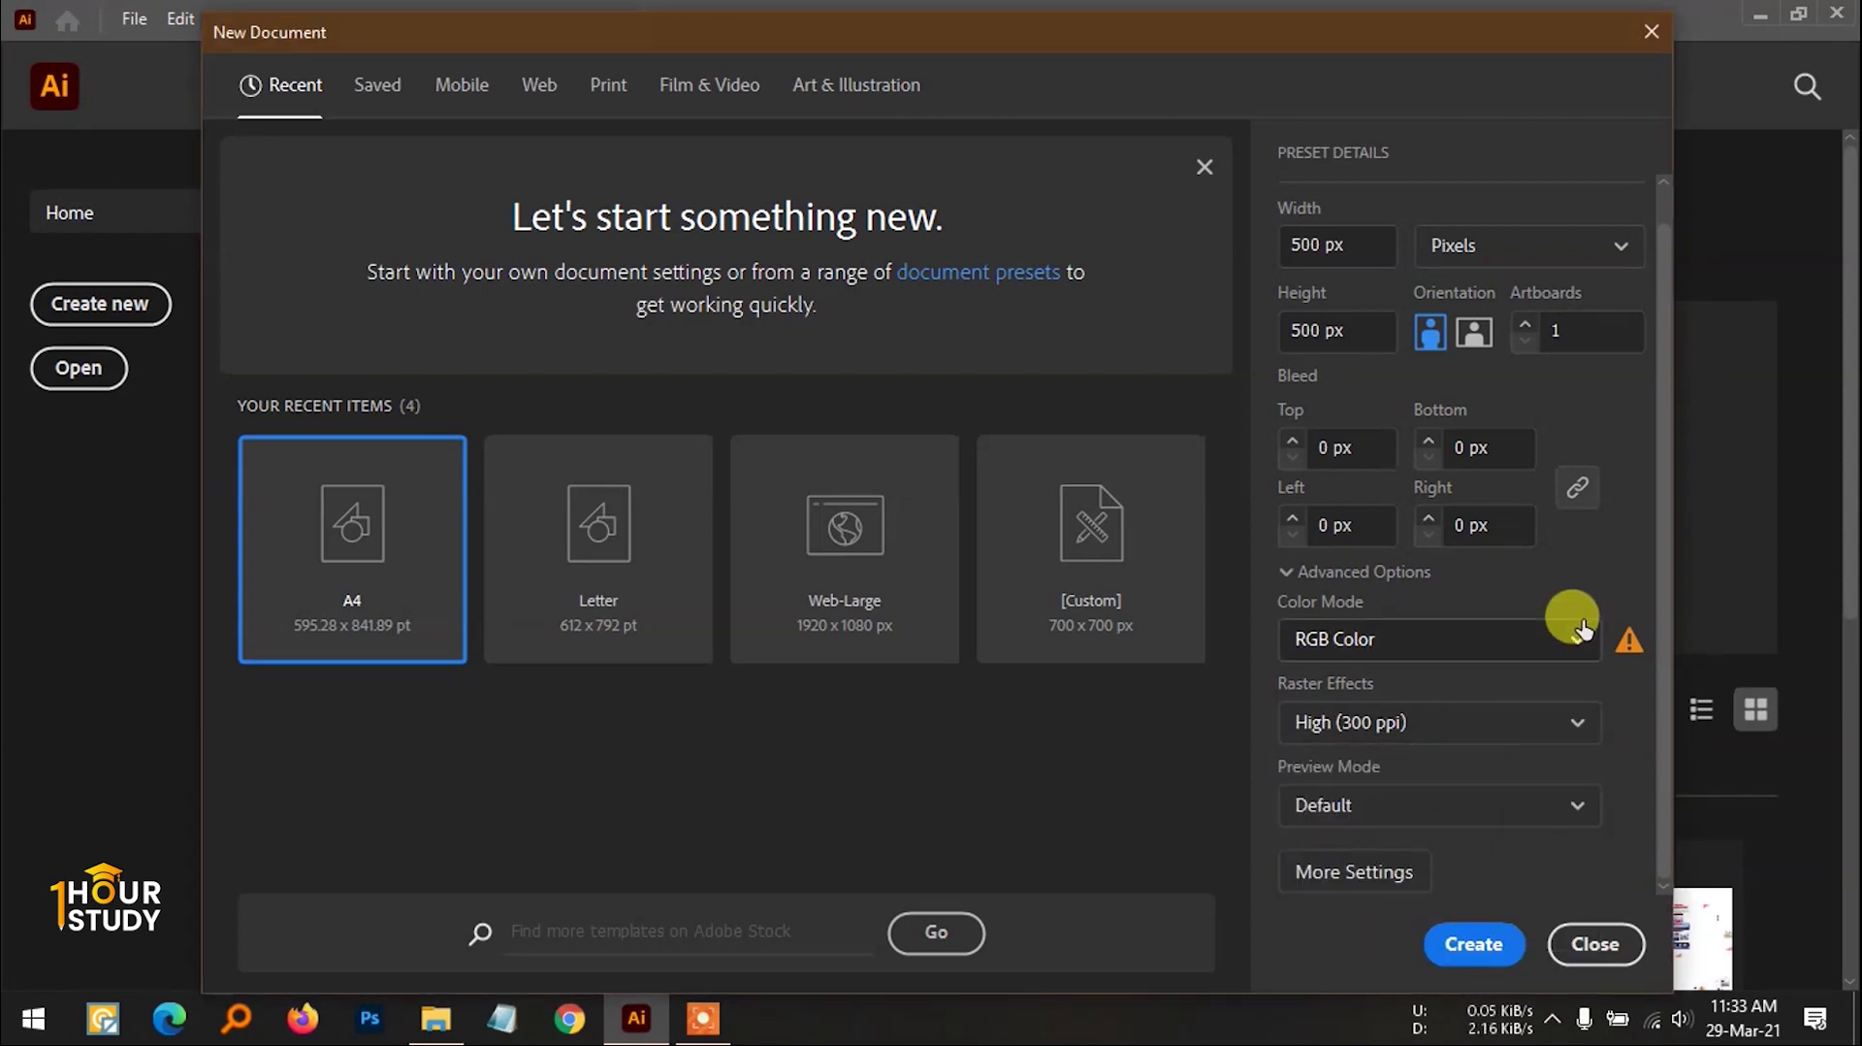
Step: Create the 500 × 500 px RGB document with High (300 ppi) raster effects
key("Return")
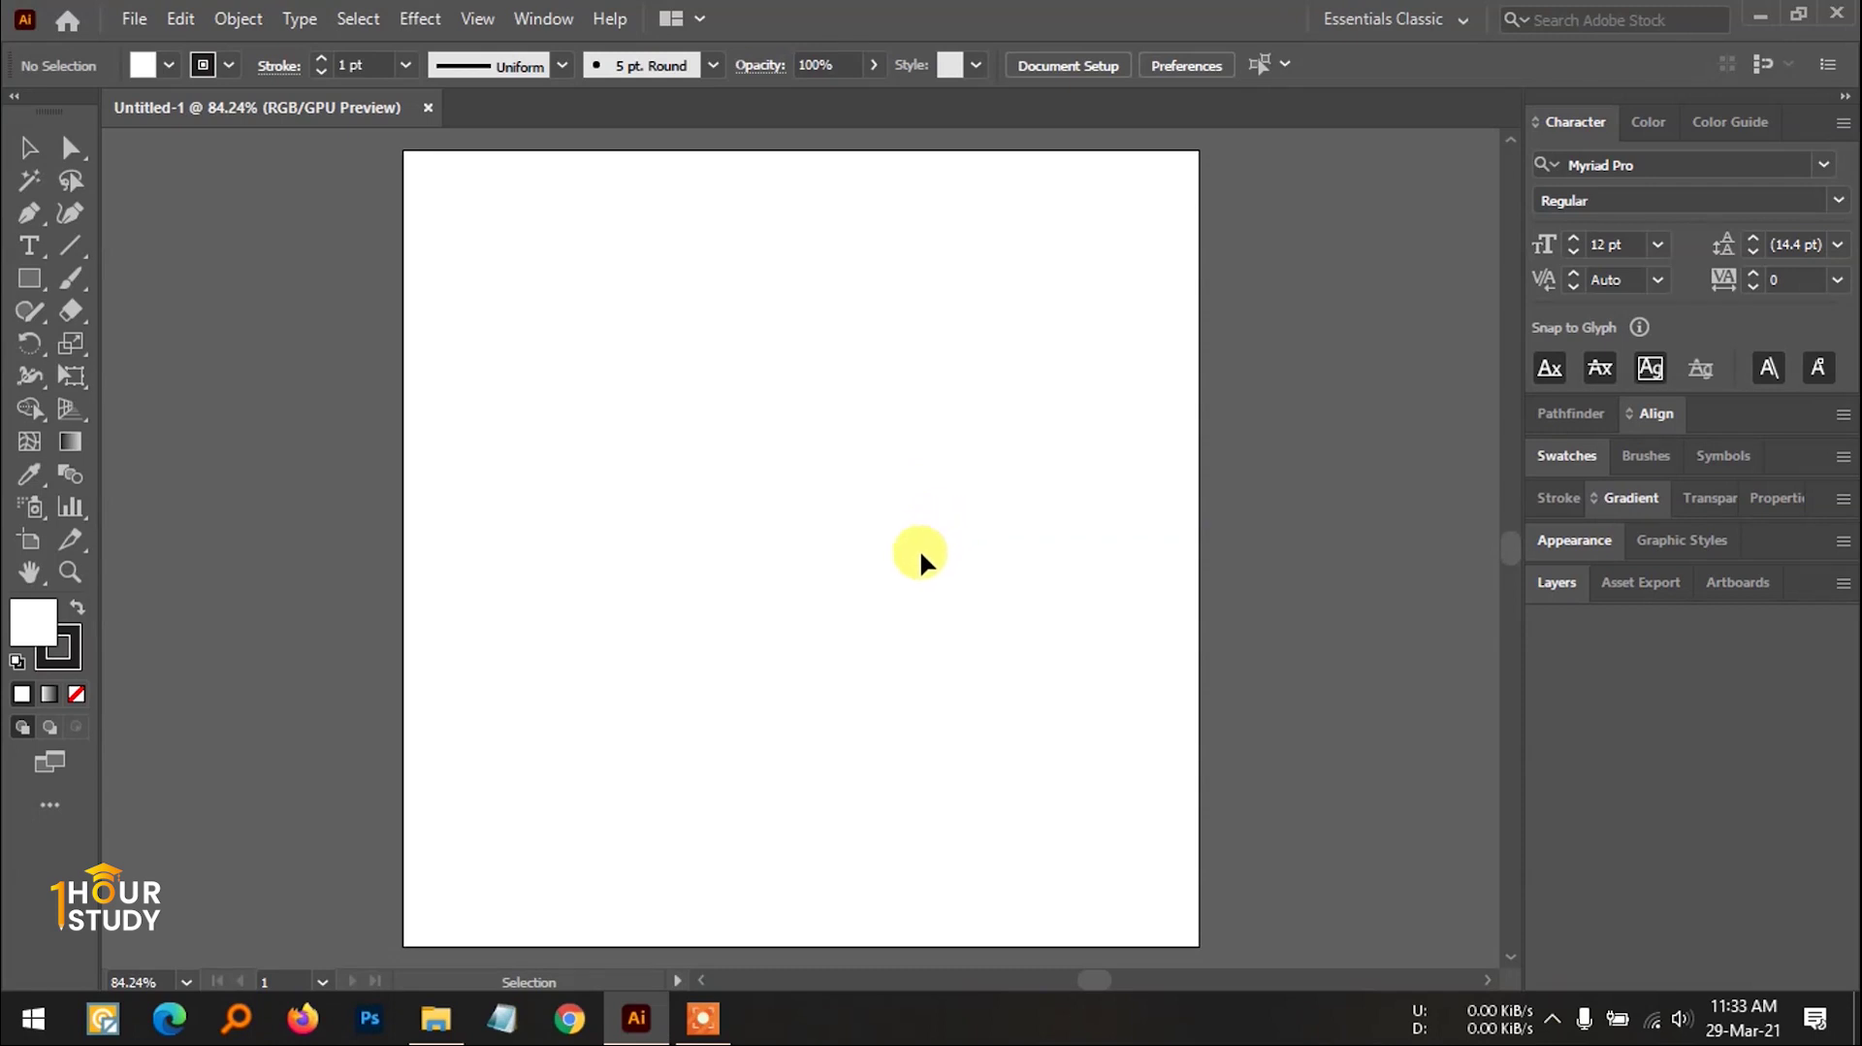
left_click_drag(924, 551, 956, 551)
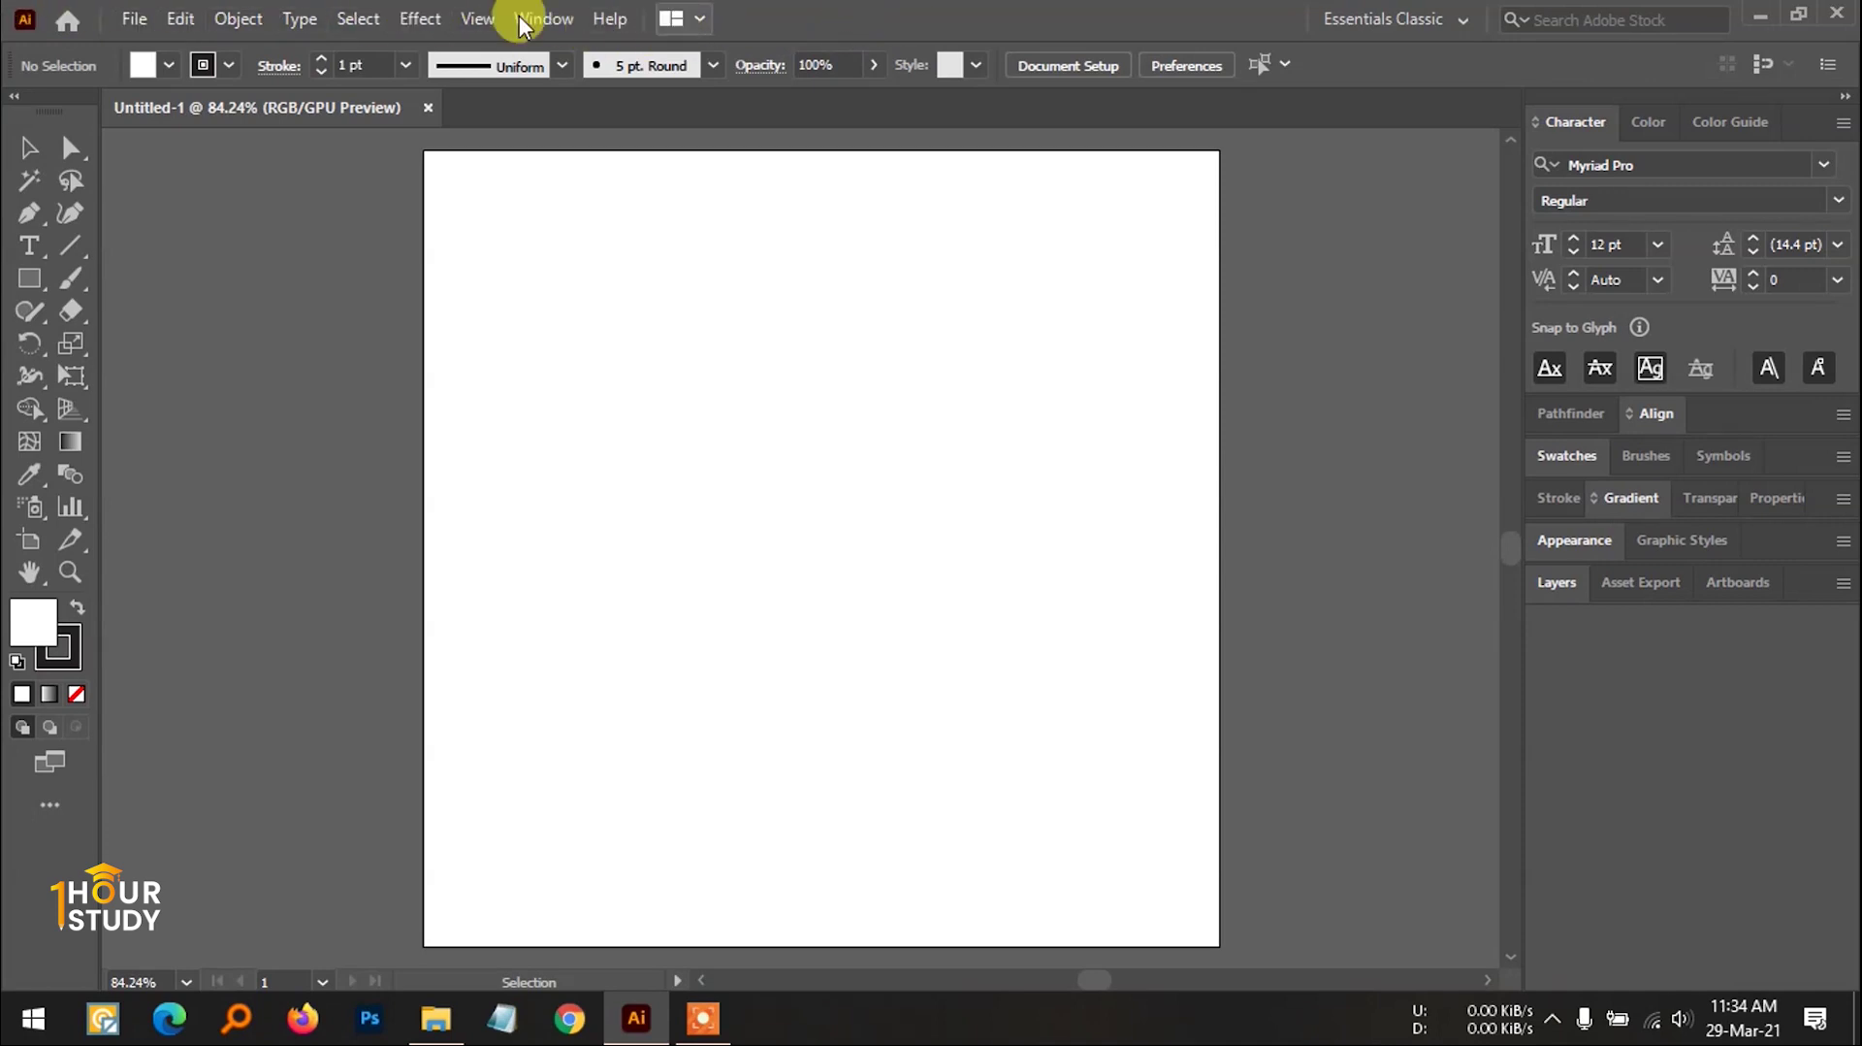
Step: Look over the file and editing commands and open the General preferences
left_click(128, 21)
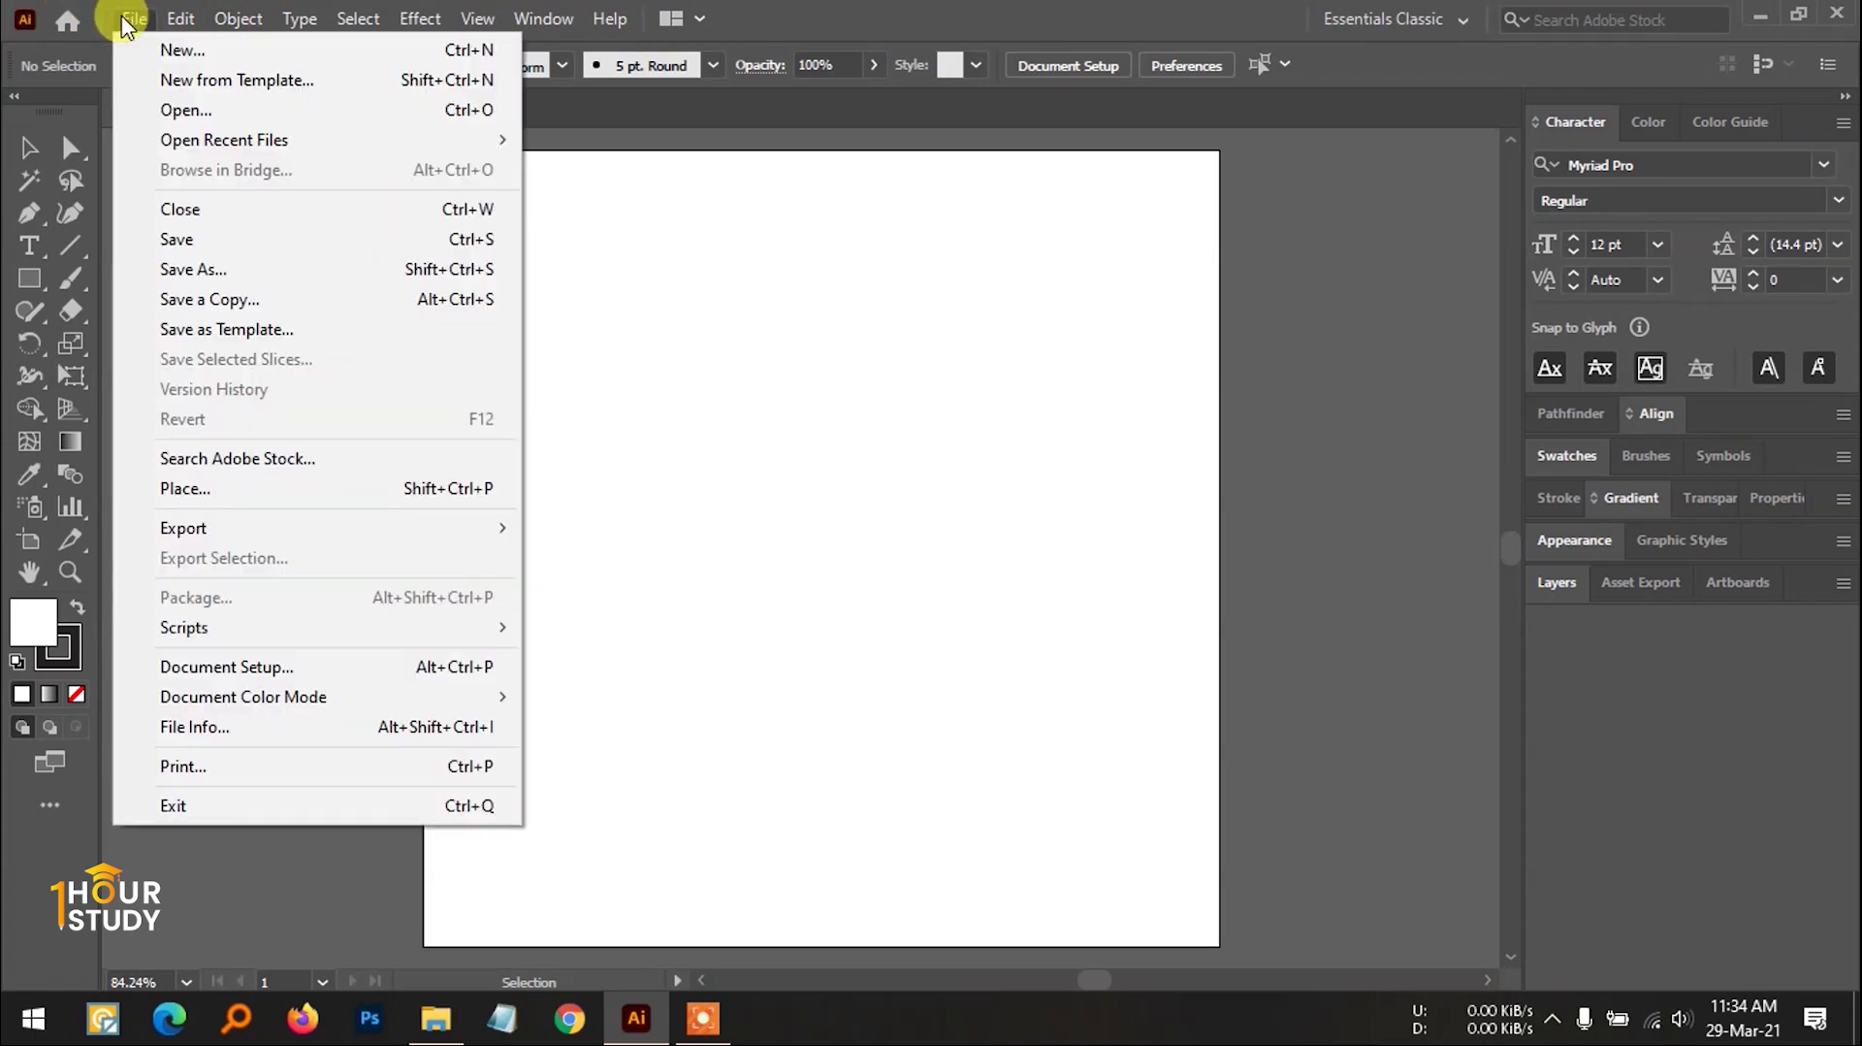
left_click(126, 22)
left_click(171, 19)
mouse_move(138, 25)
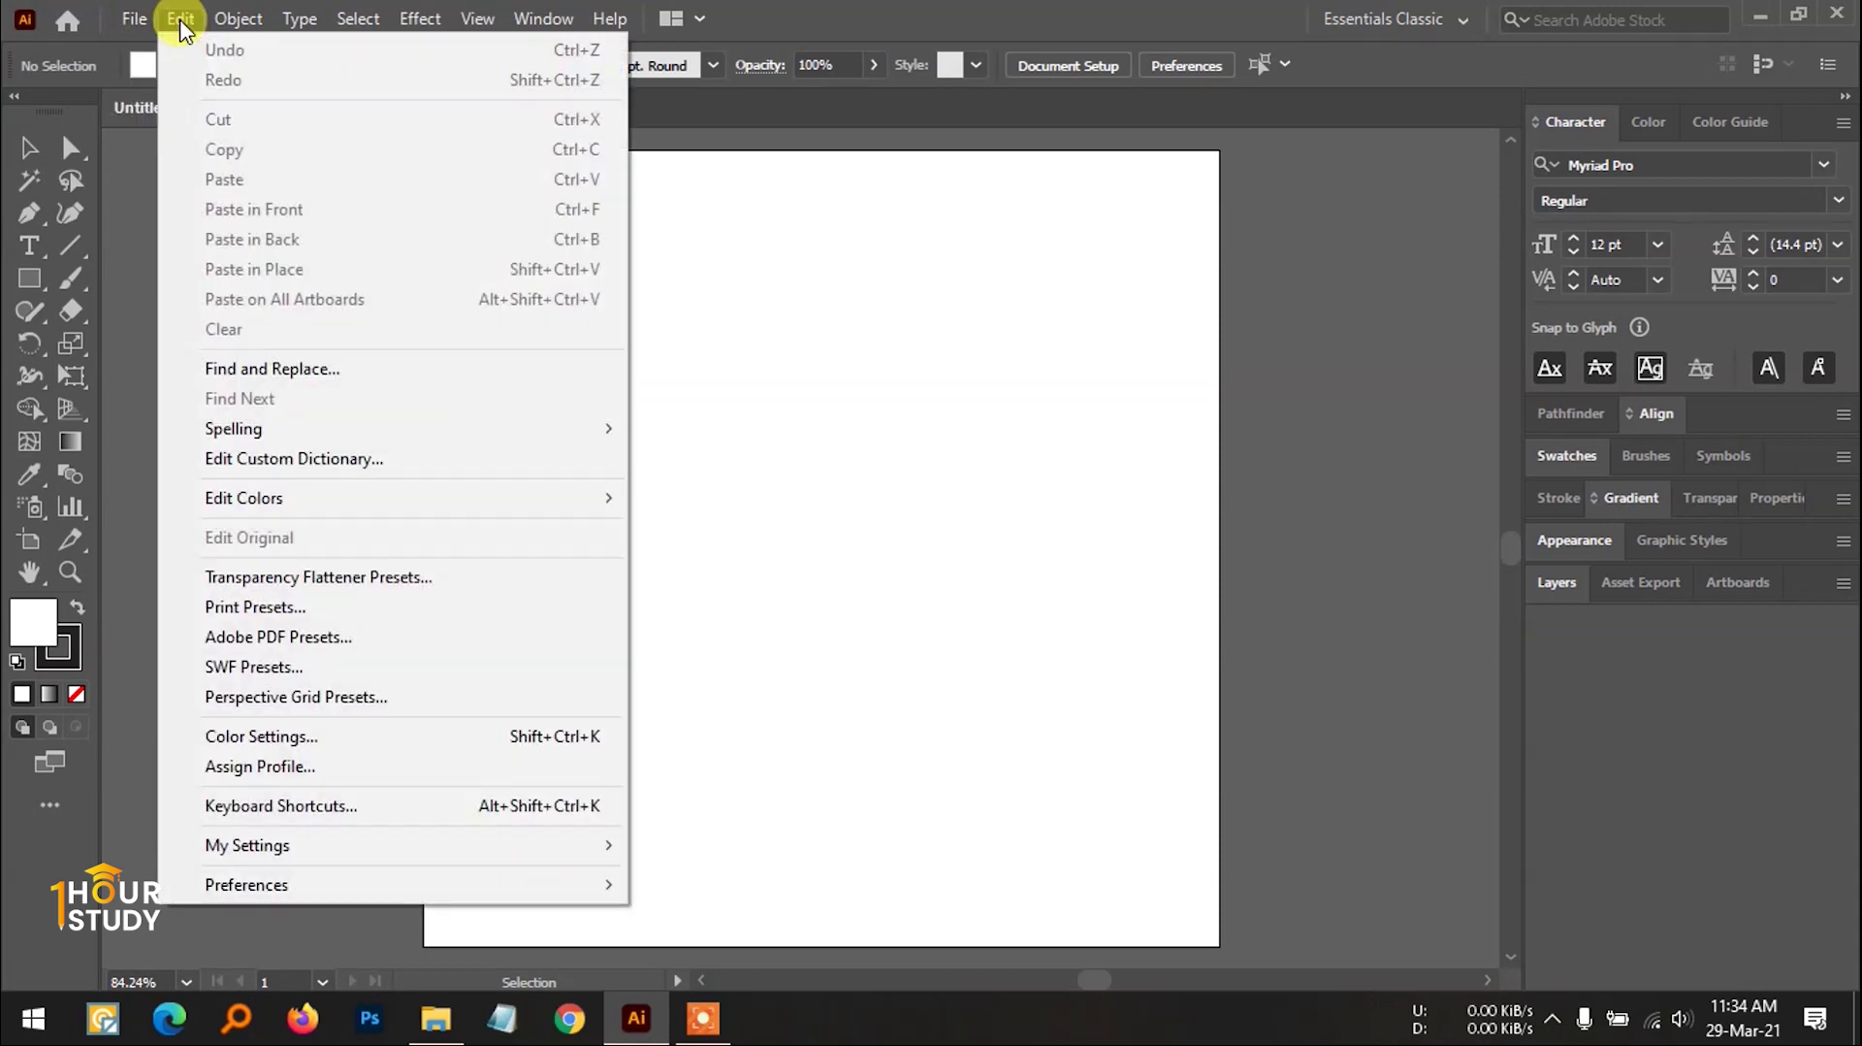
mouse_move(565, 428)
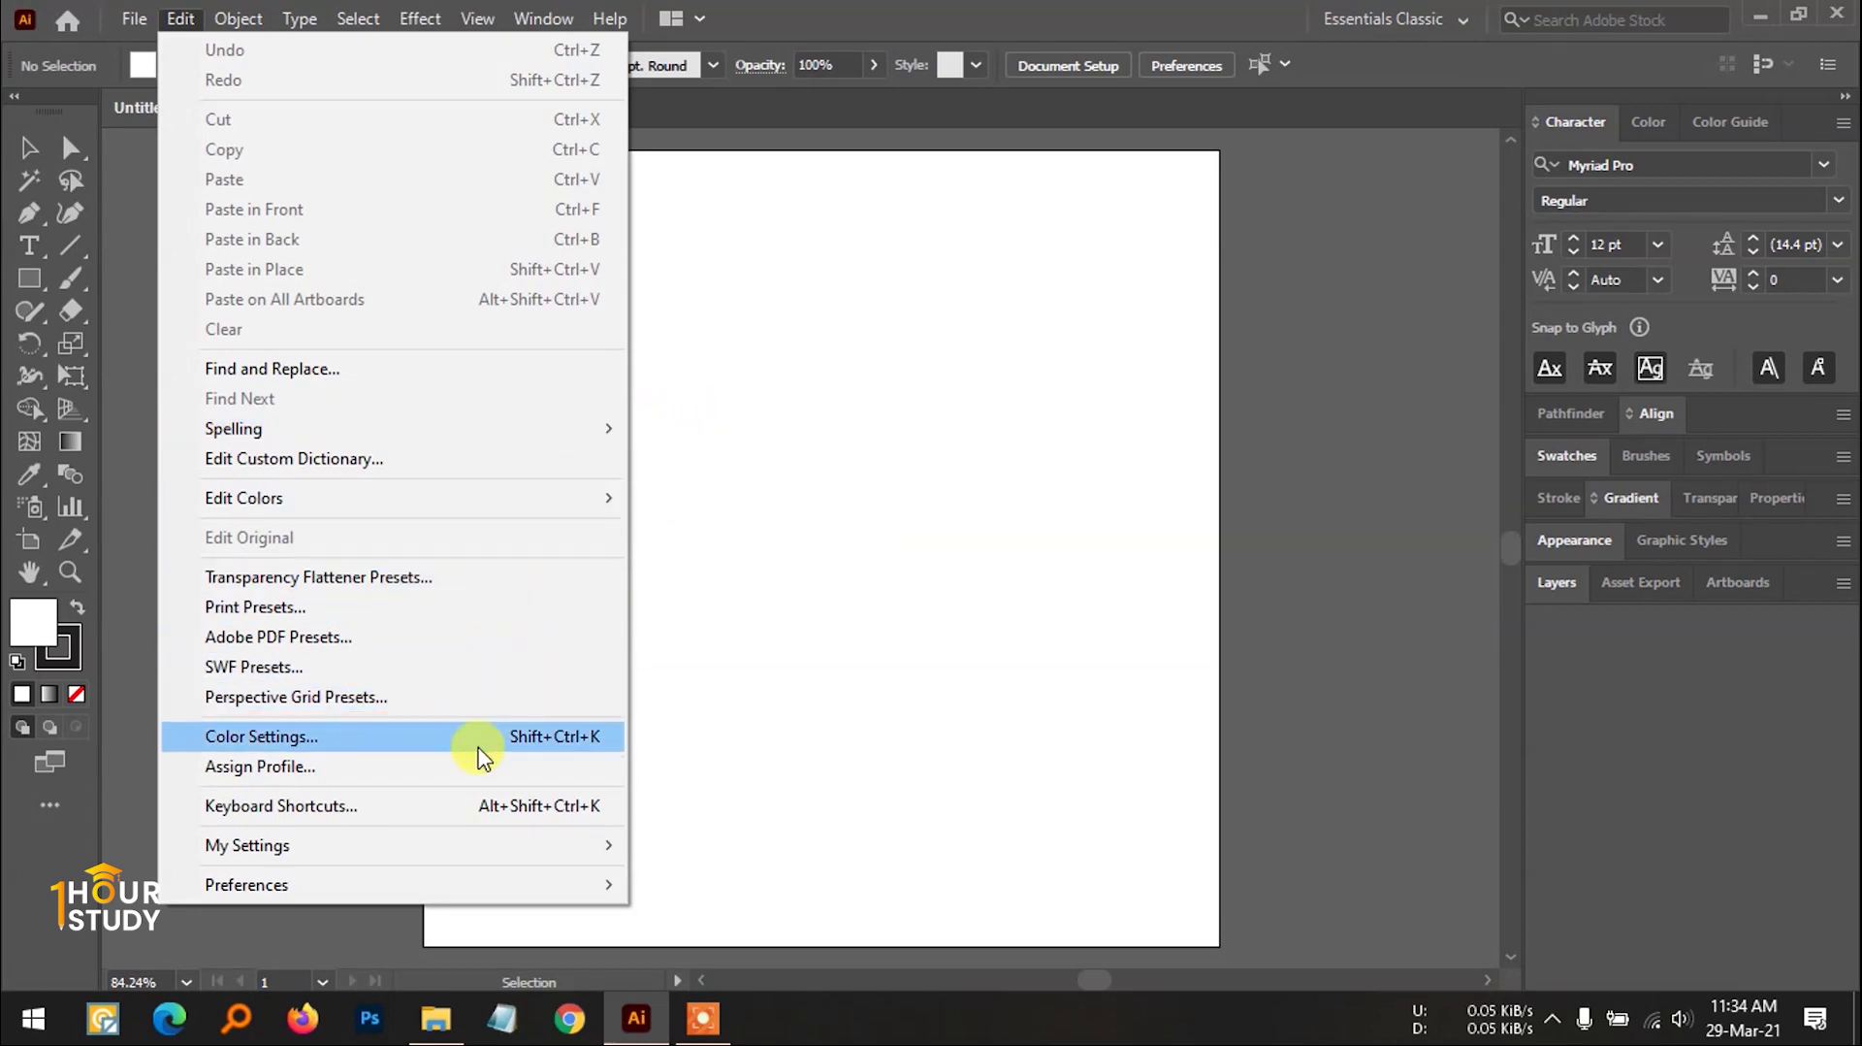
mouse_move(341, 885)
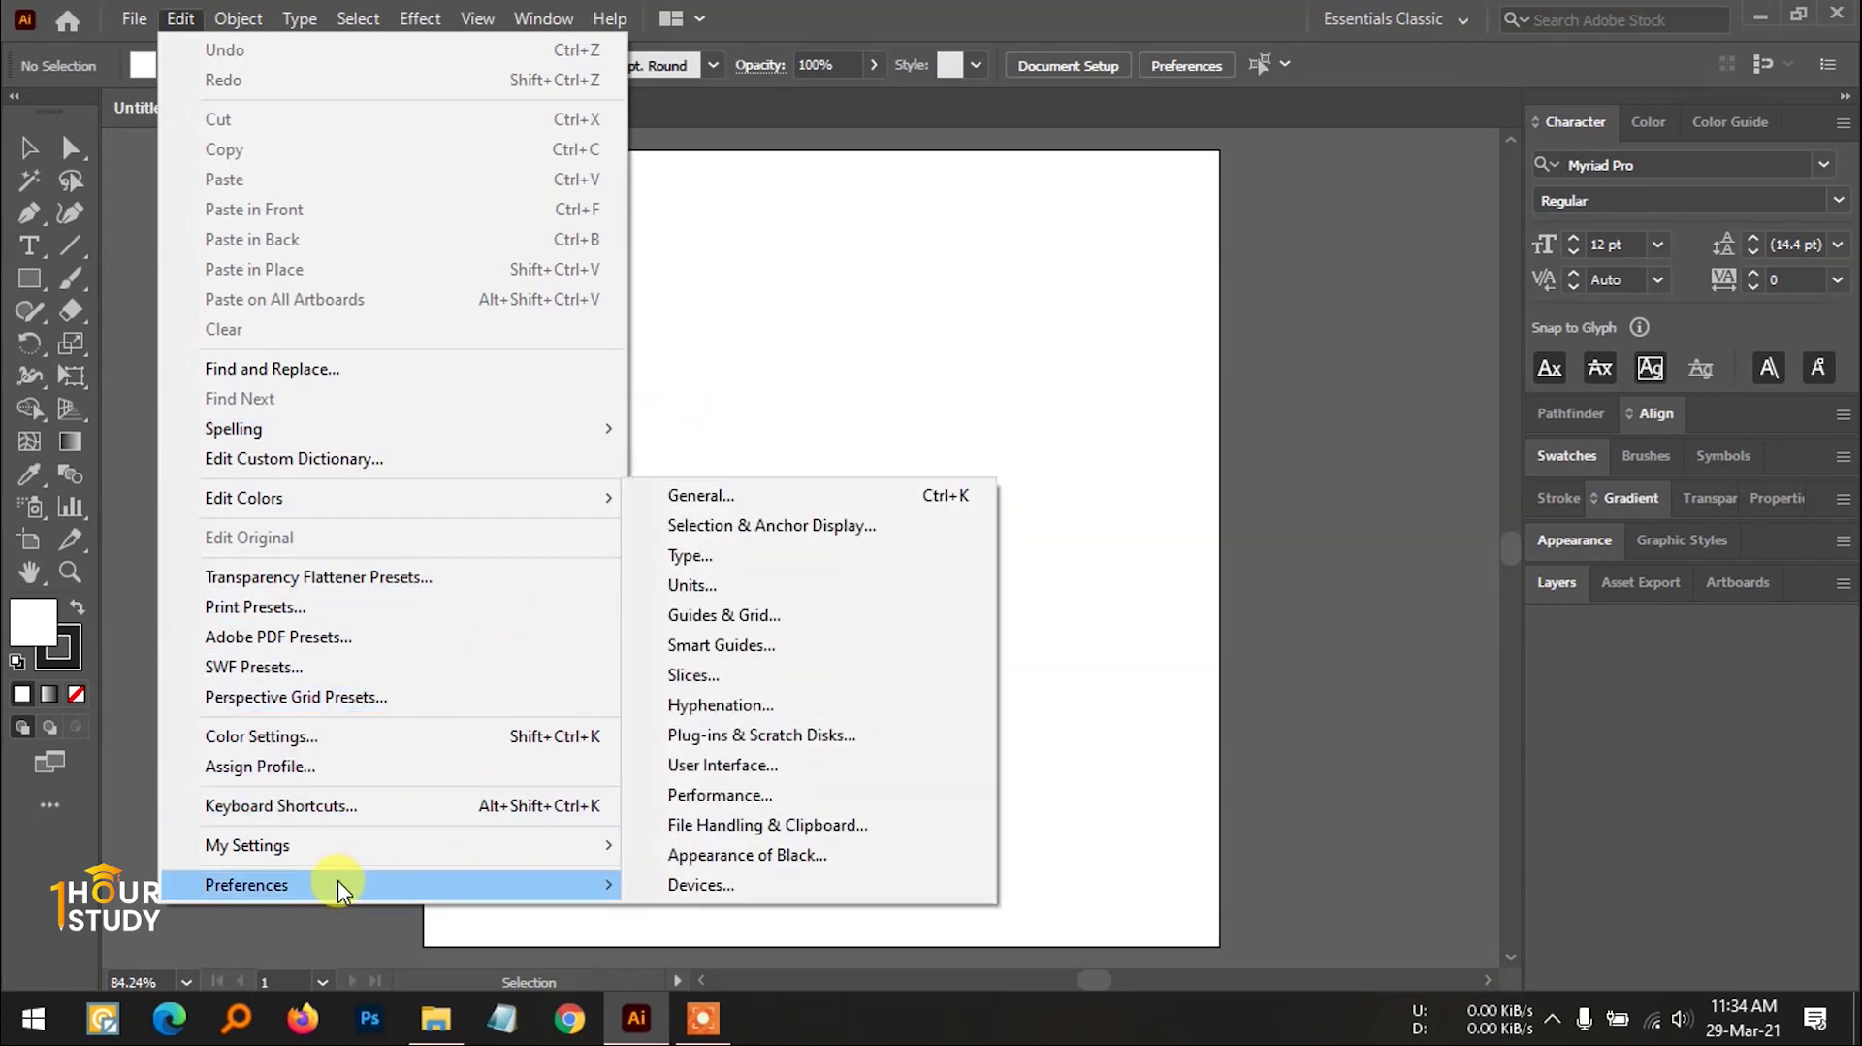
left_click(742, 496)
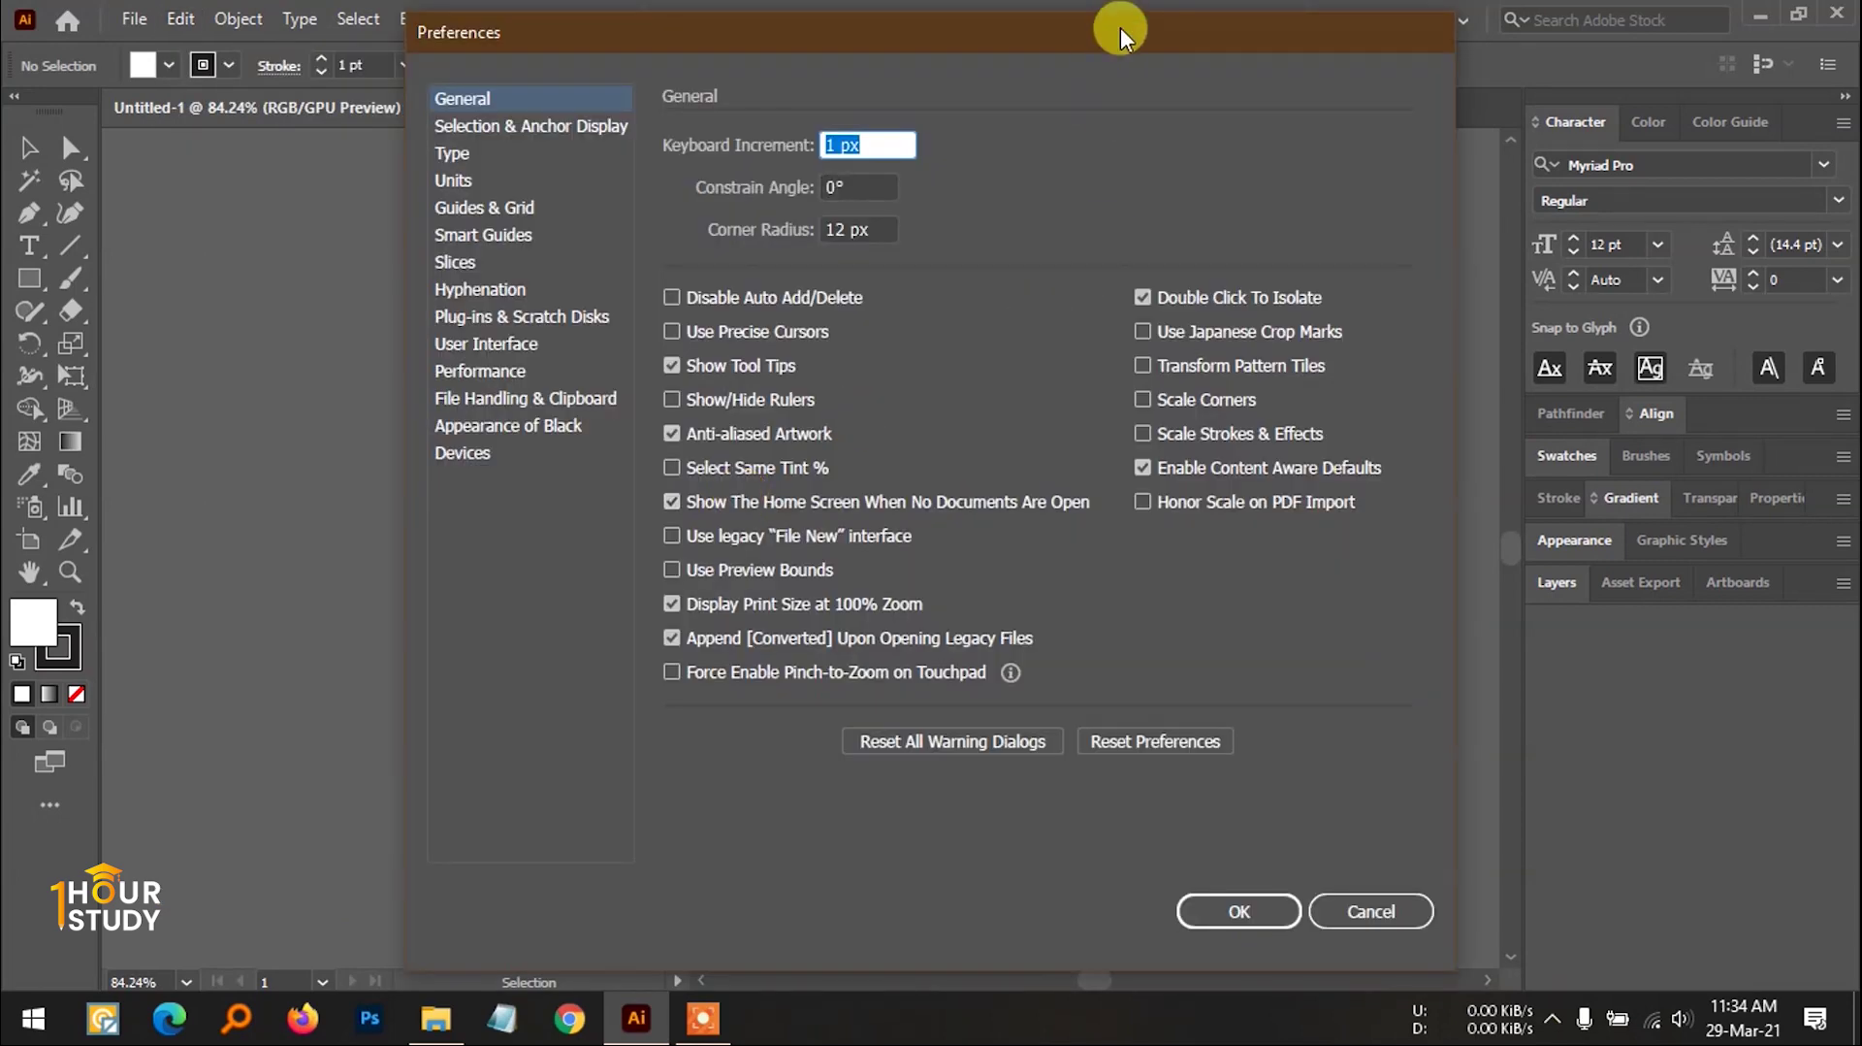
Step: Examine the preference categories from Selection & Anchor Display through File Handling & Clipboard and close the preferences
left_click(524, 135)
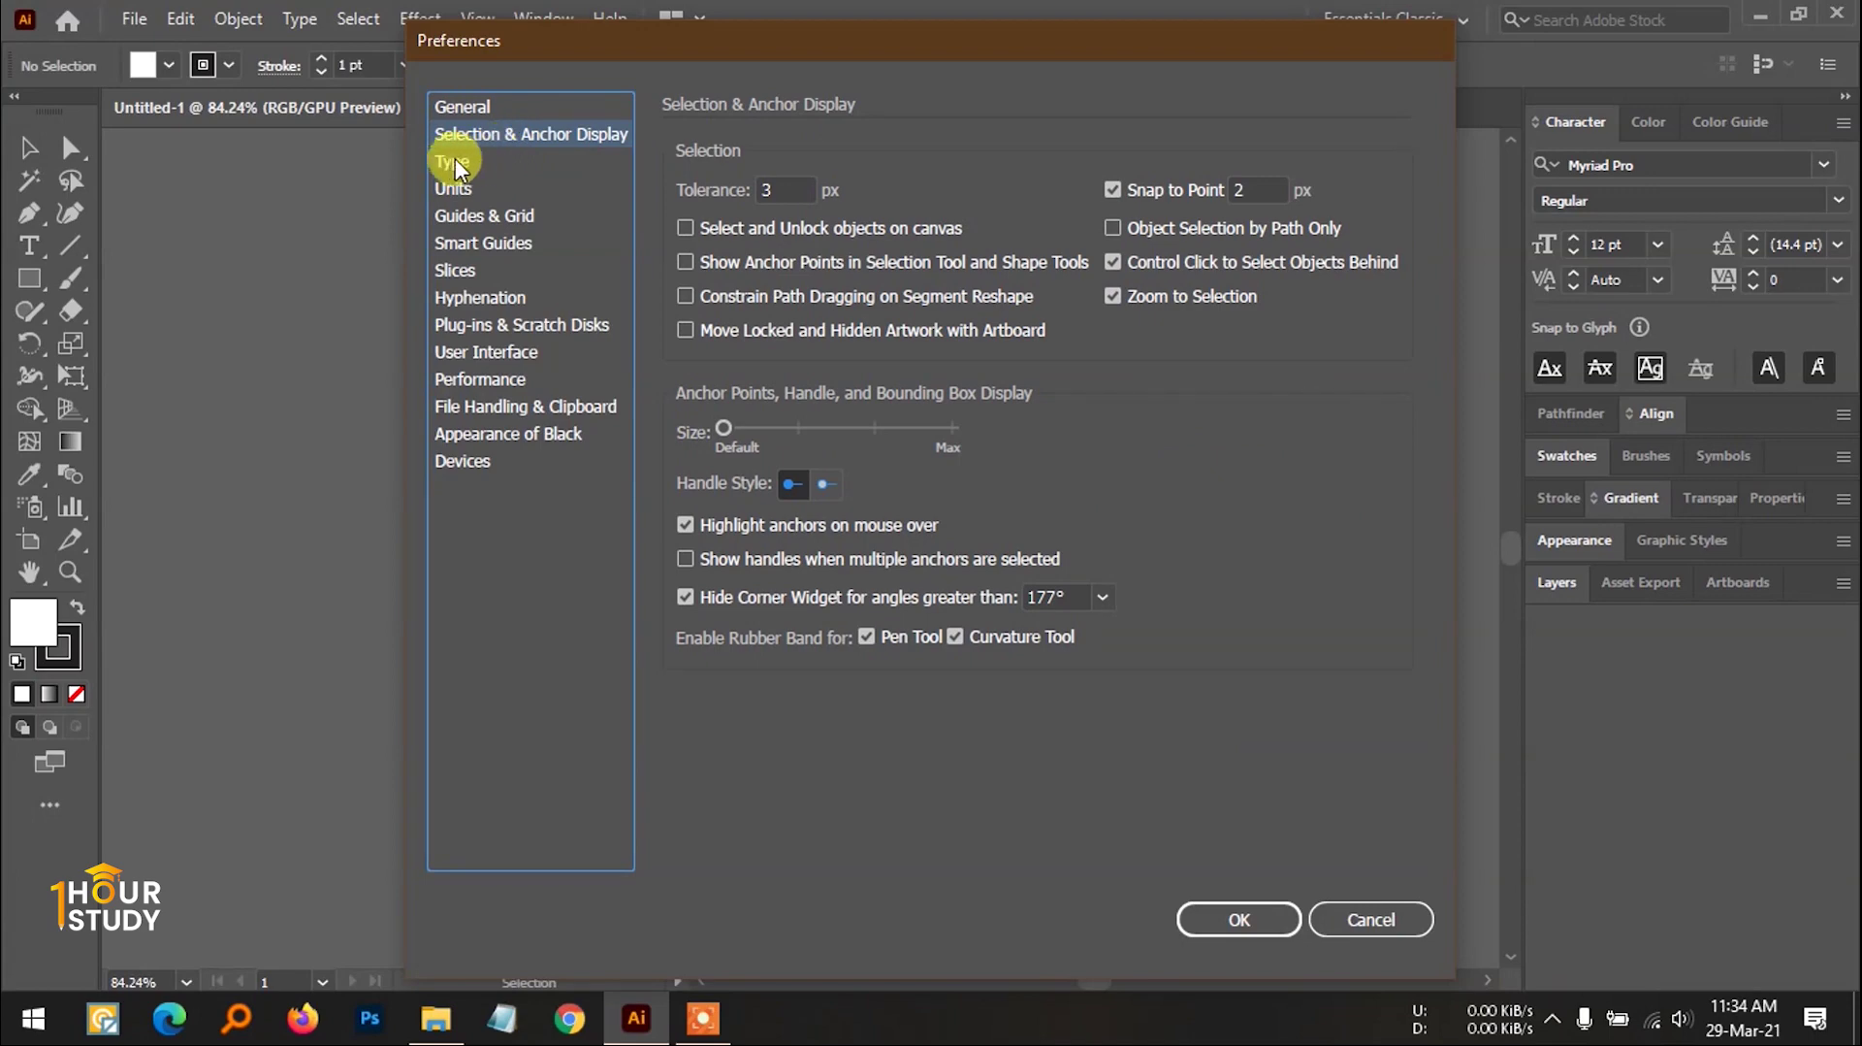
left_click(460, 169)
left_click(465, 187)
left_click(492, 214)
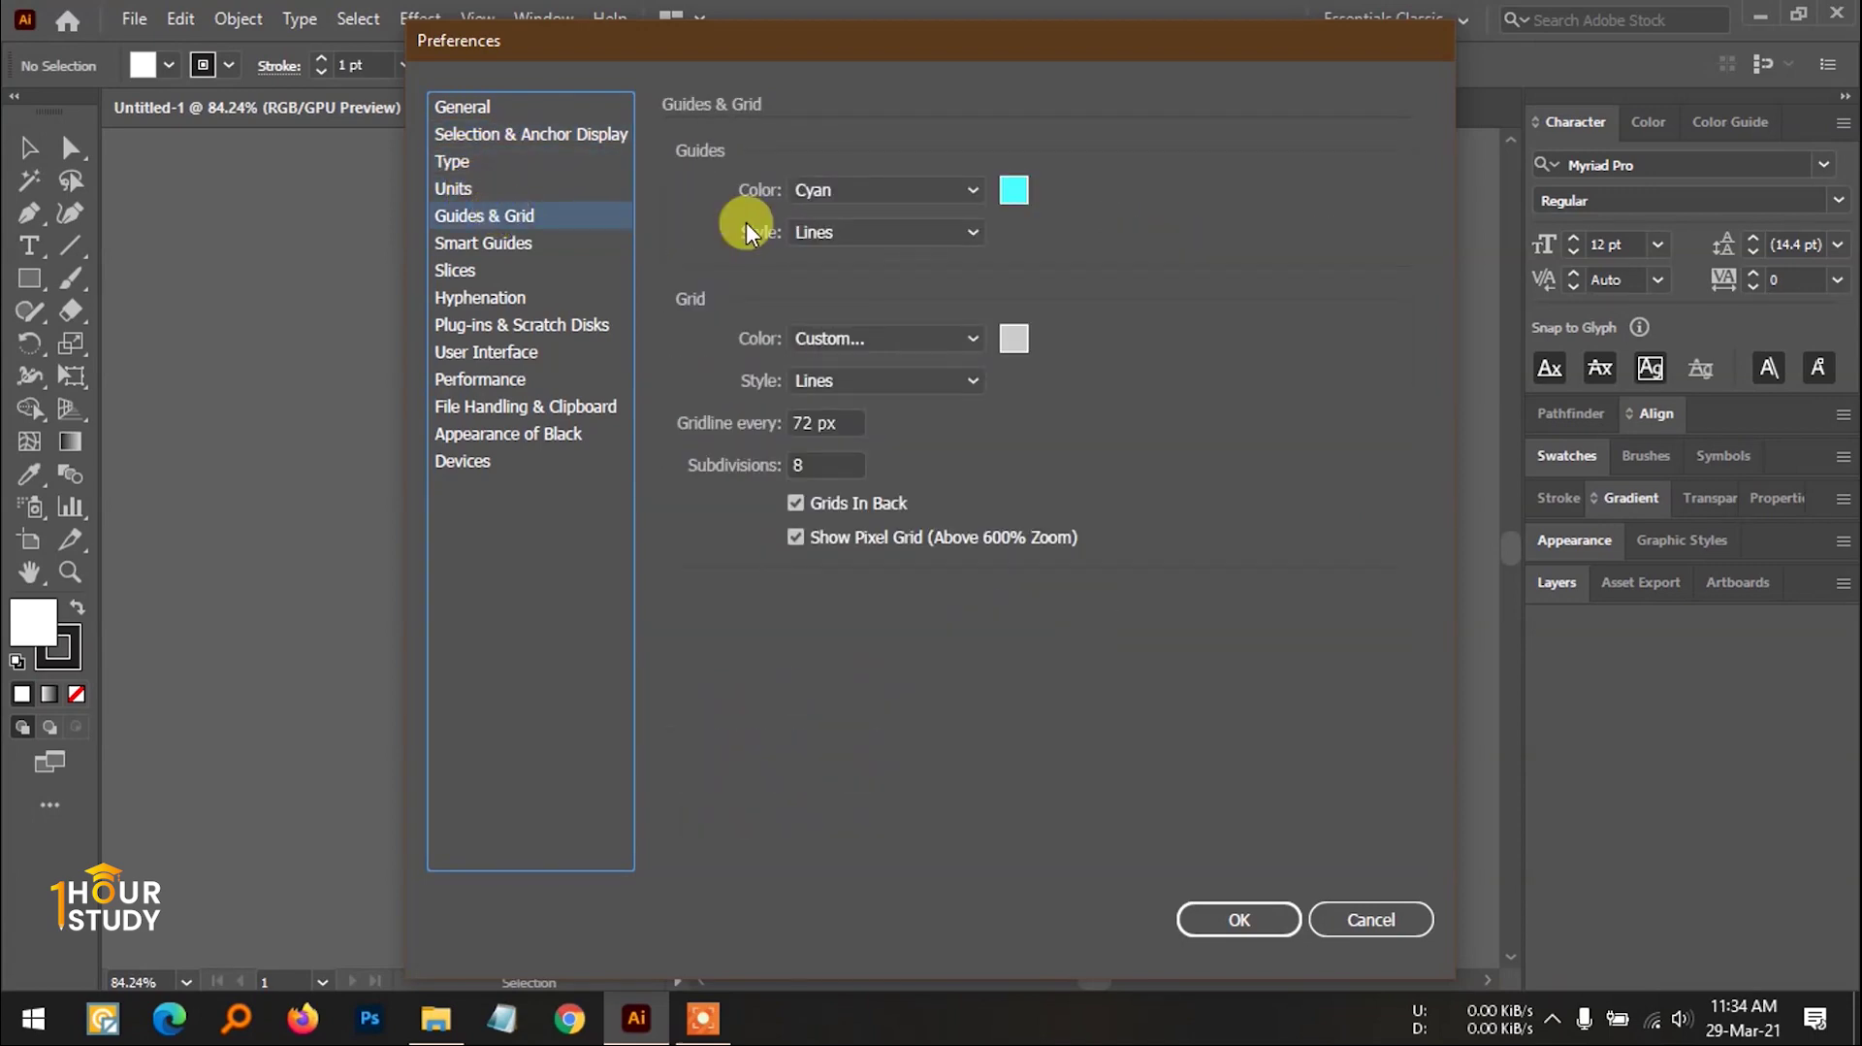
left_click(479, 244)
left_click(474, 273)
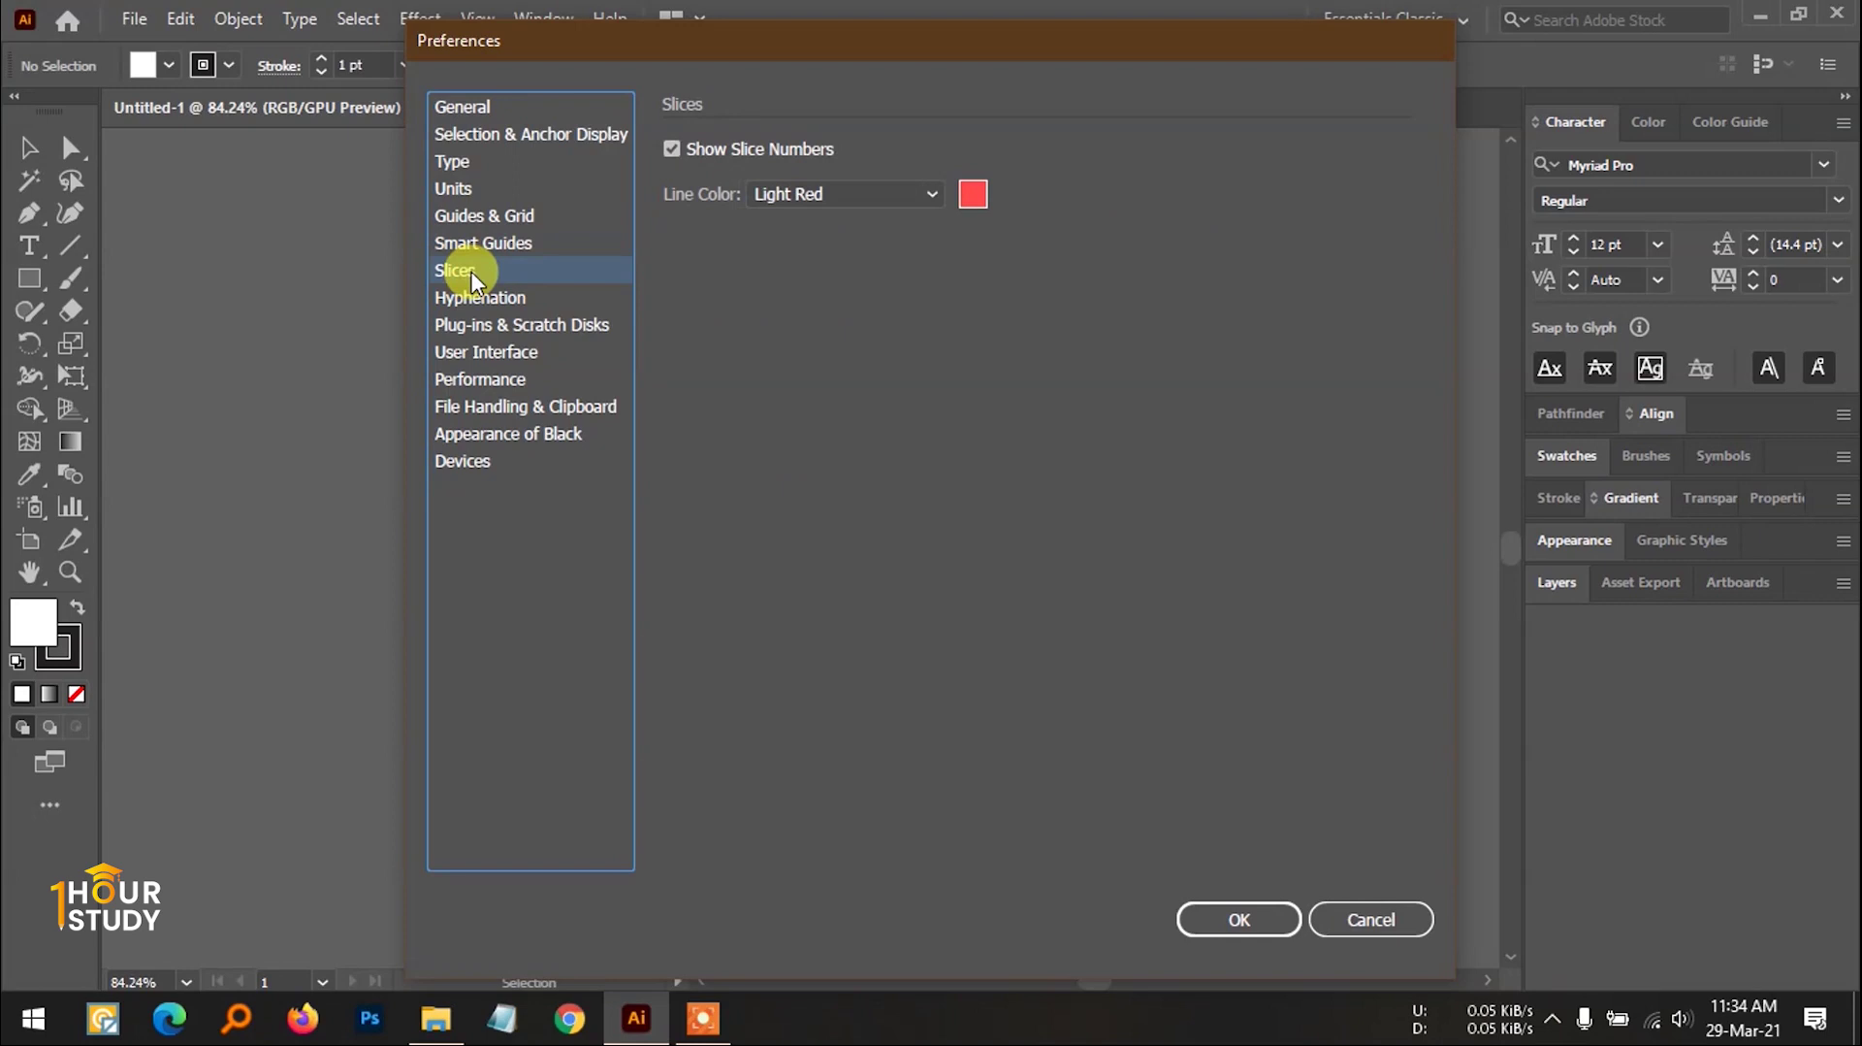
left_click(526, 328)
left_click(490, 354)
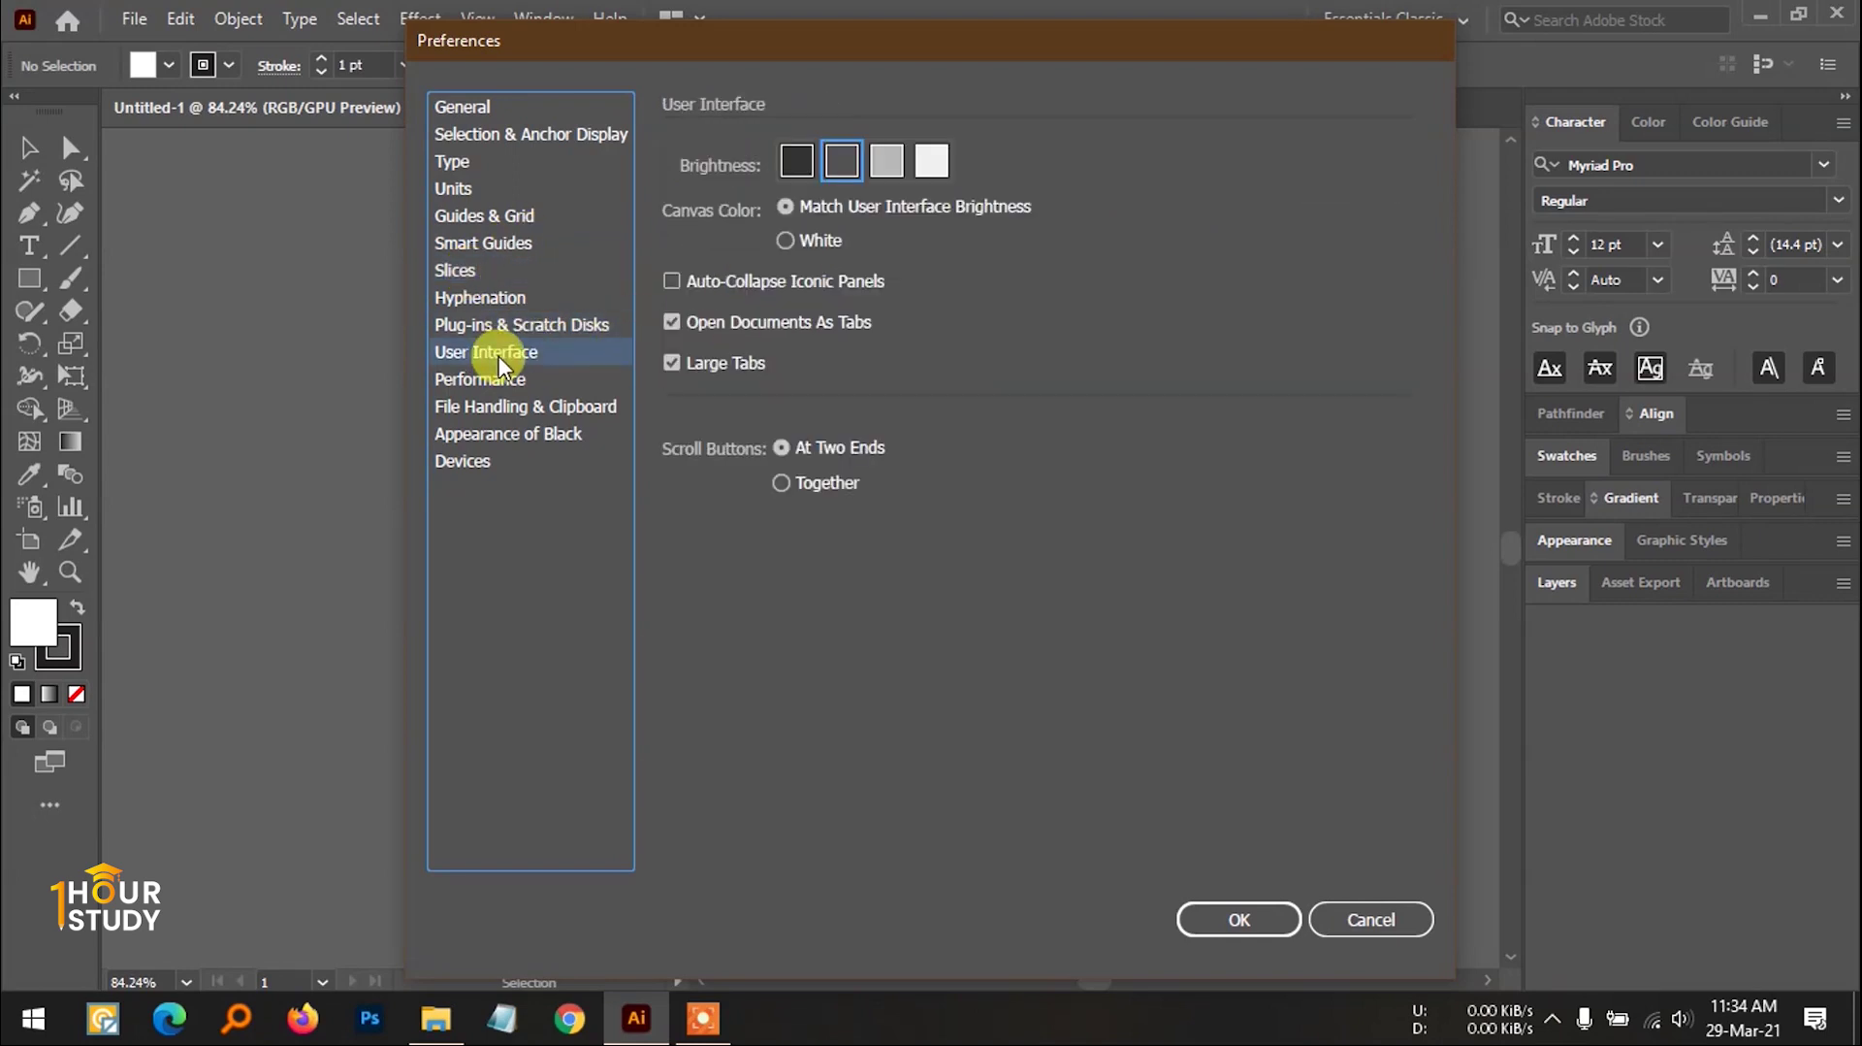
left_click(503, 386)
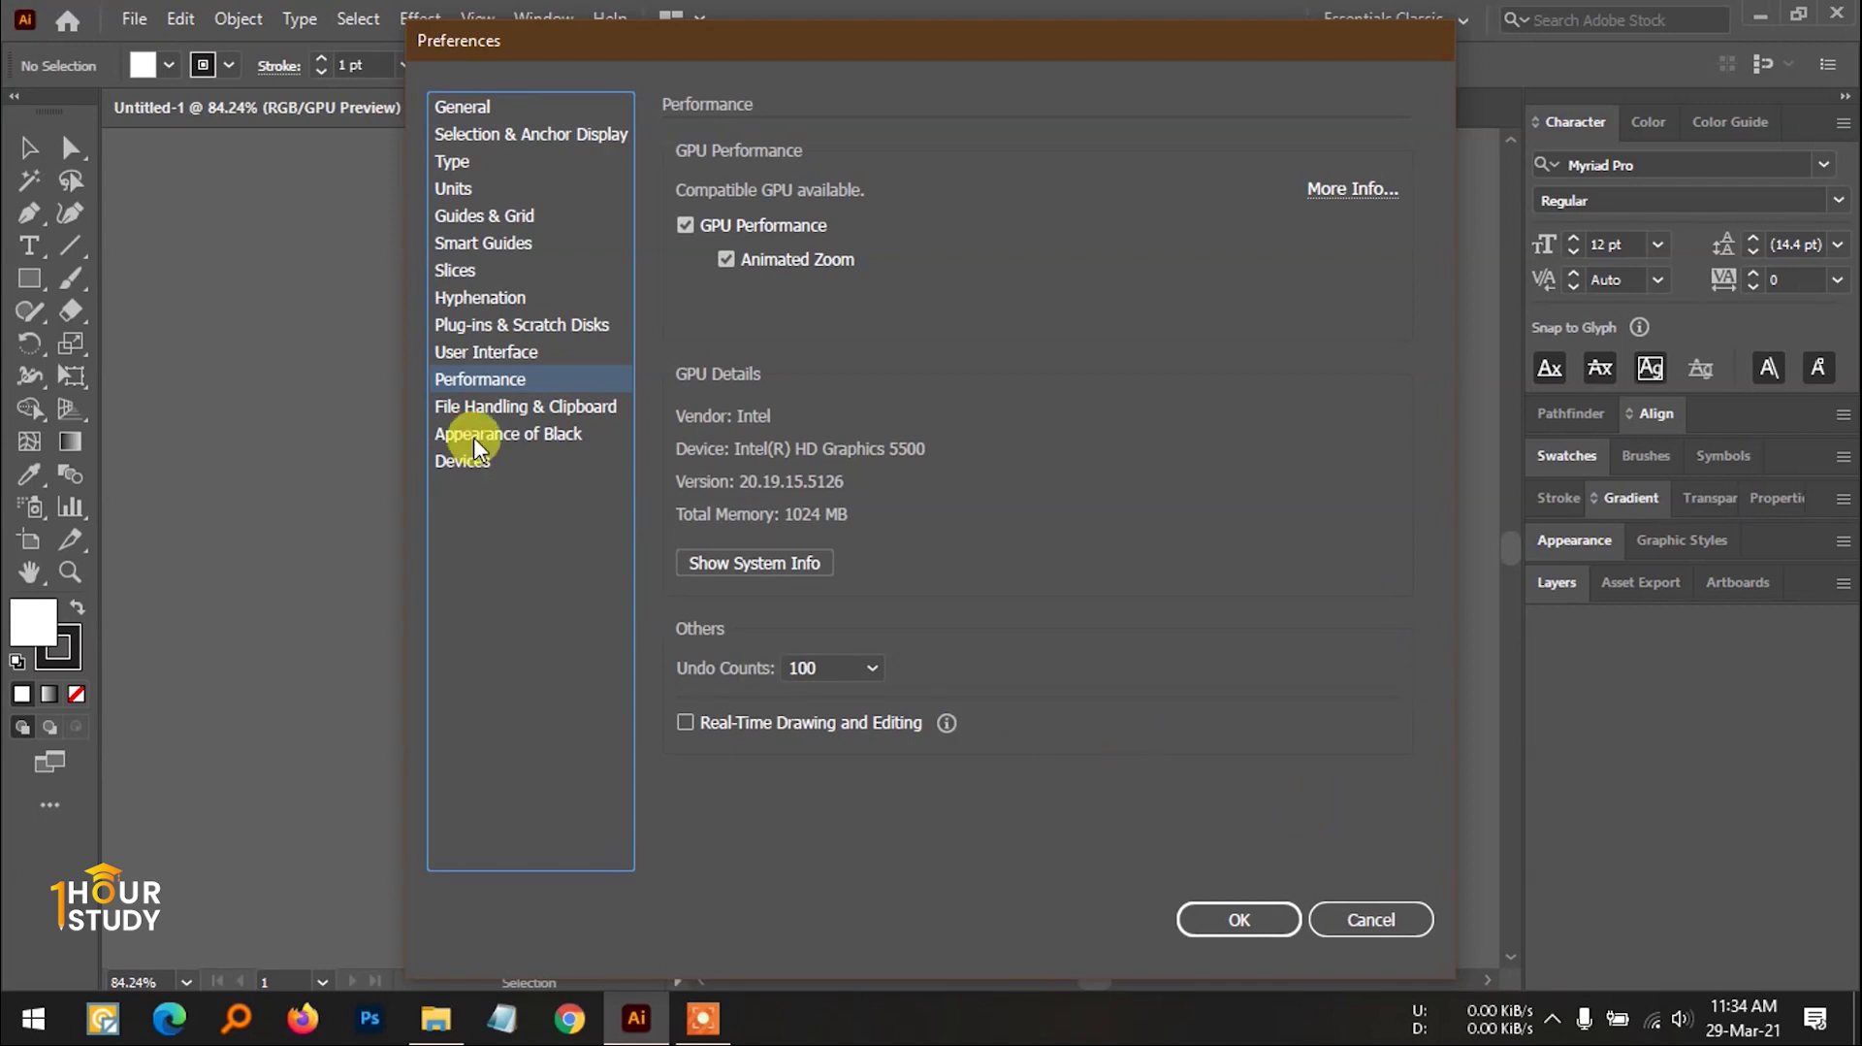
left_click(506, 410)
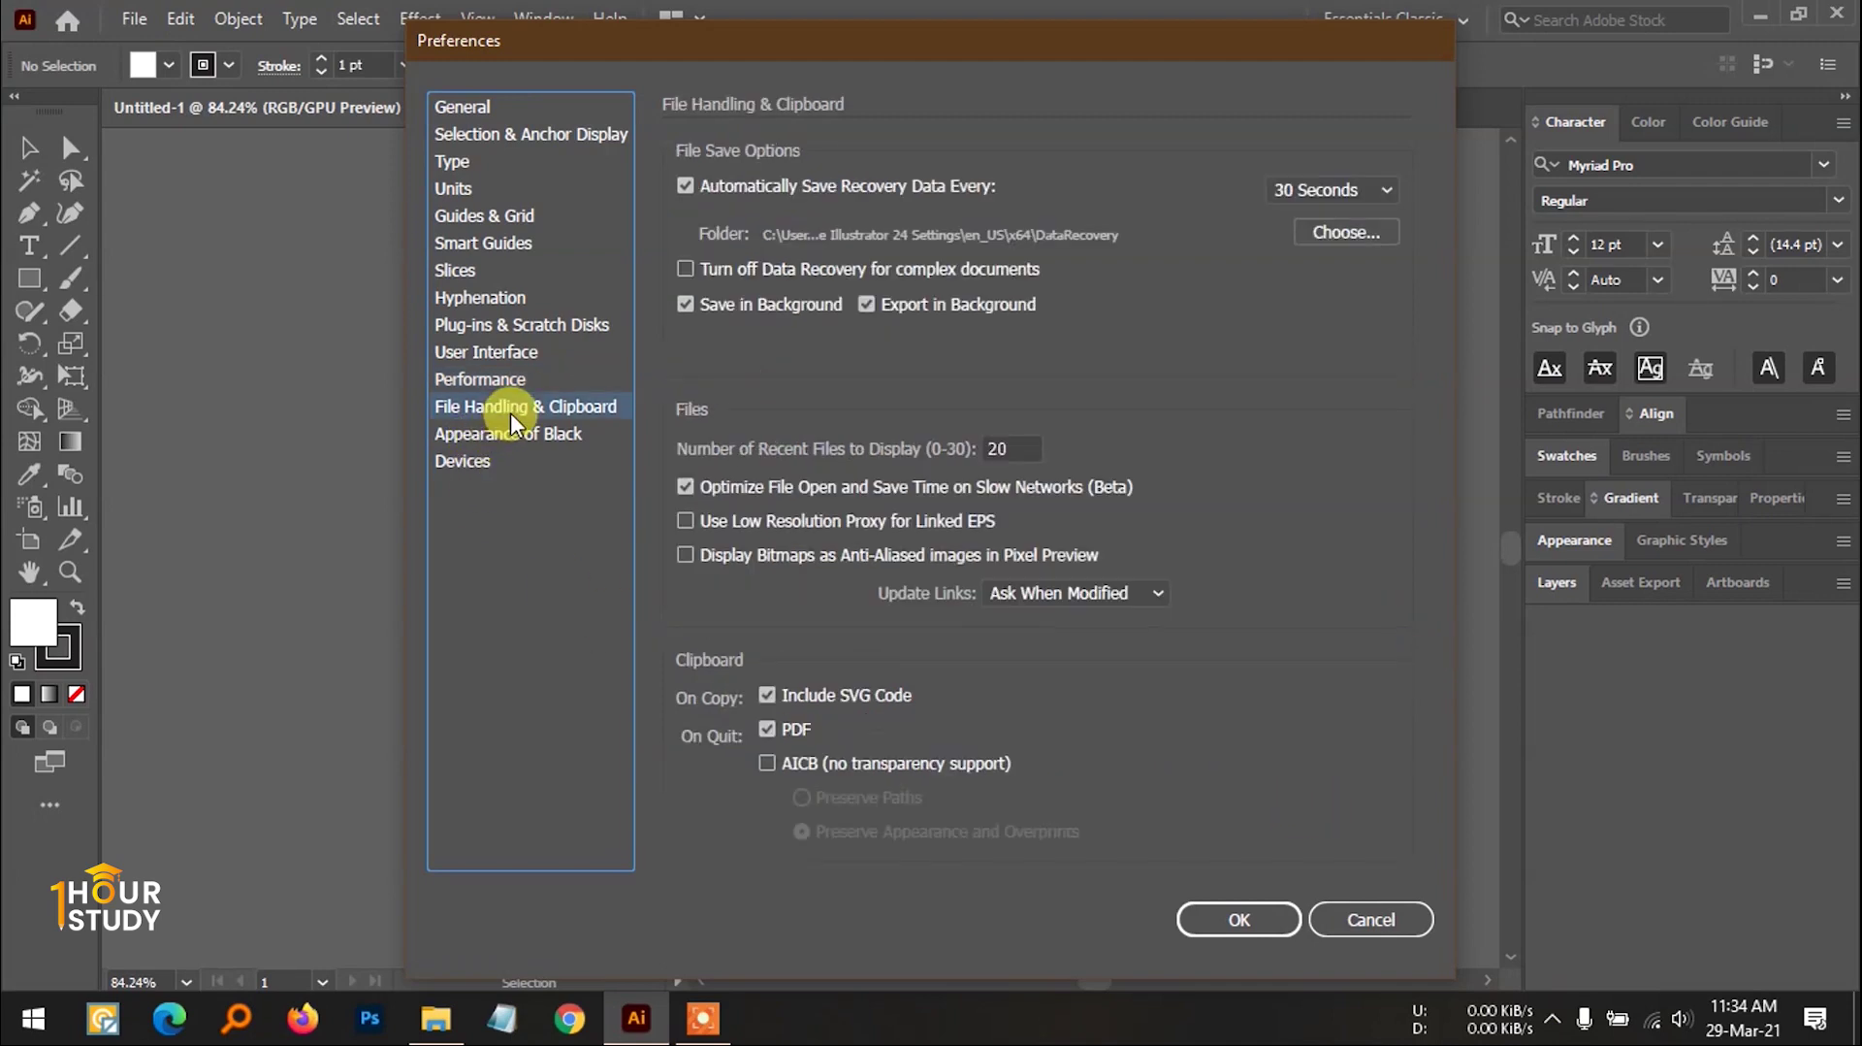
left_click(1285, 916)
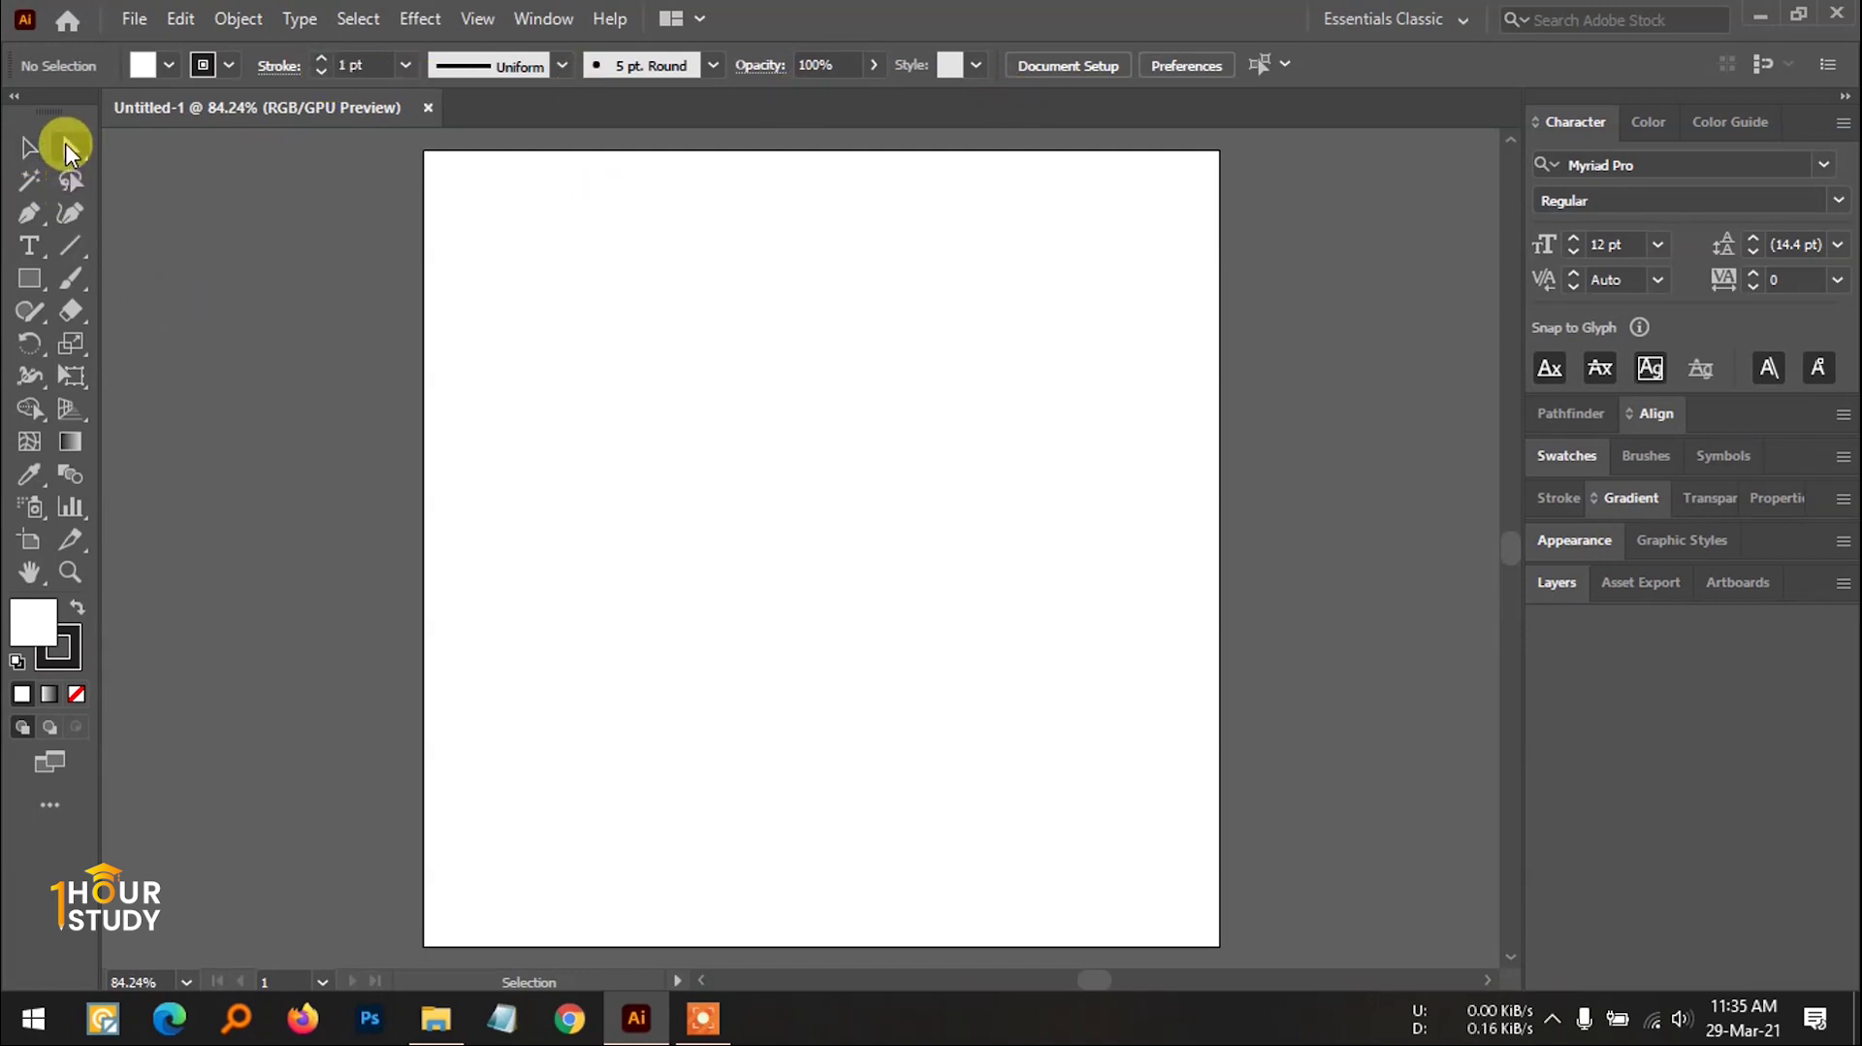
Step: Try the Type and Eyedropper tools and review which options the Control bar can display
left_click(27, 246)
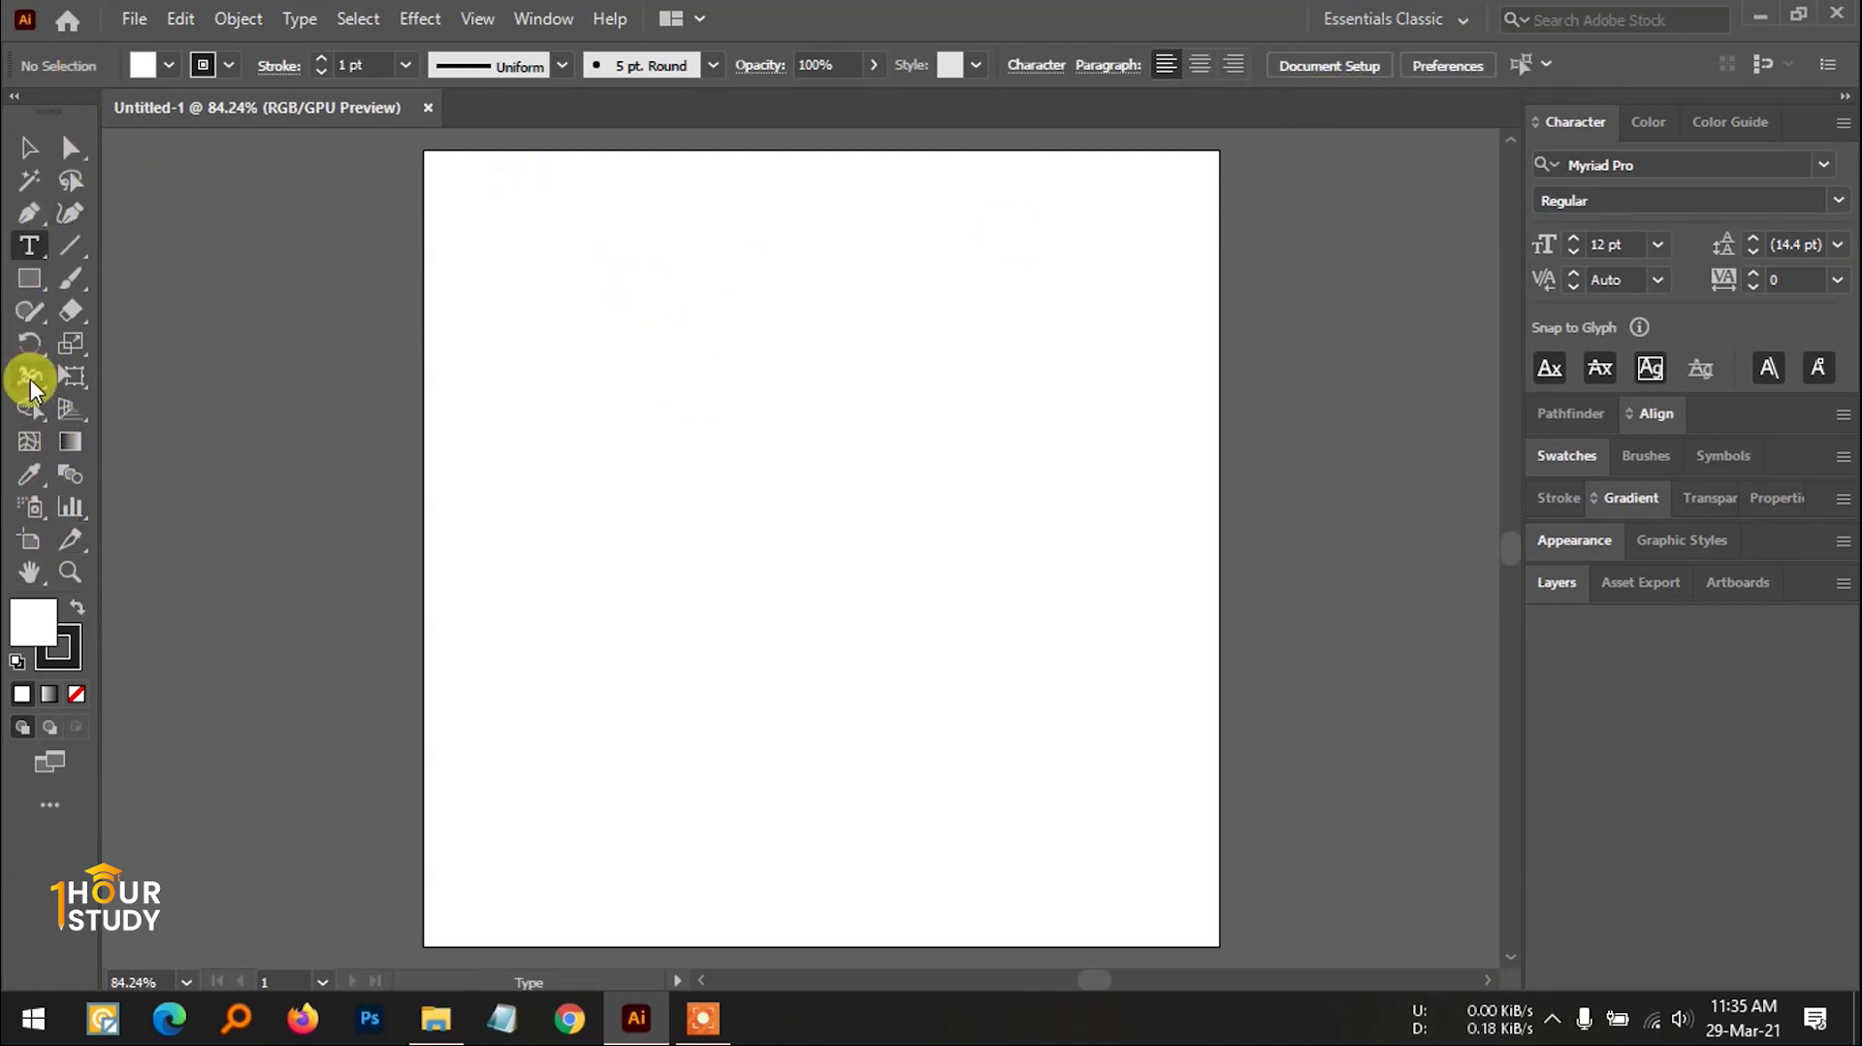
left_click(29, 477)
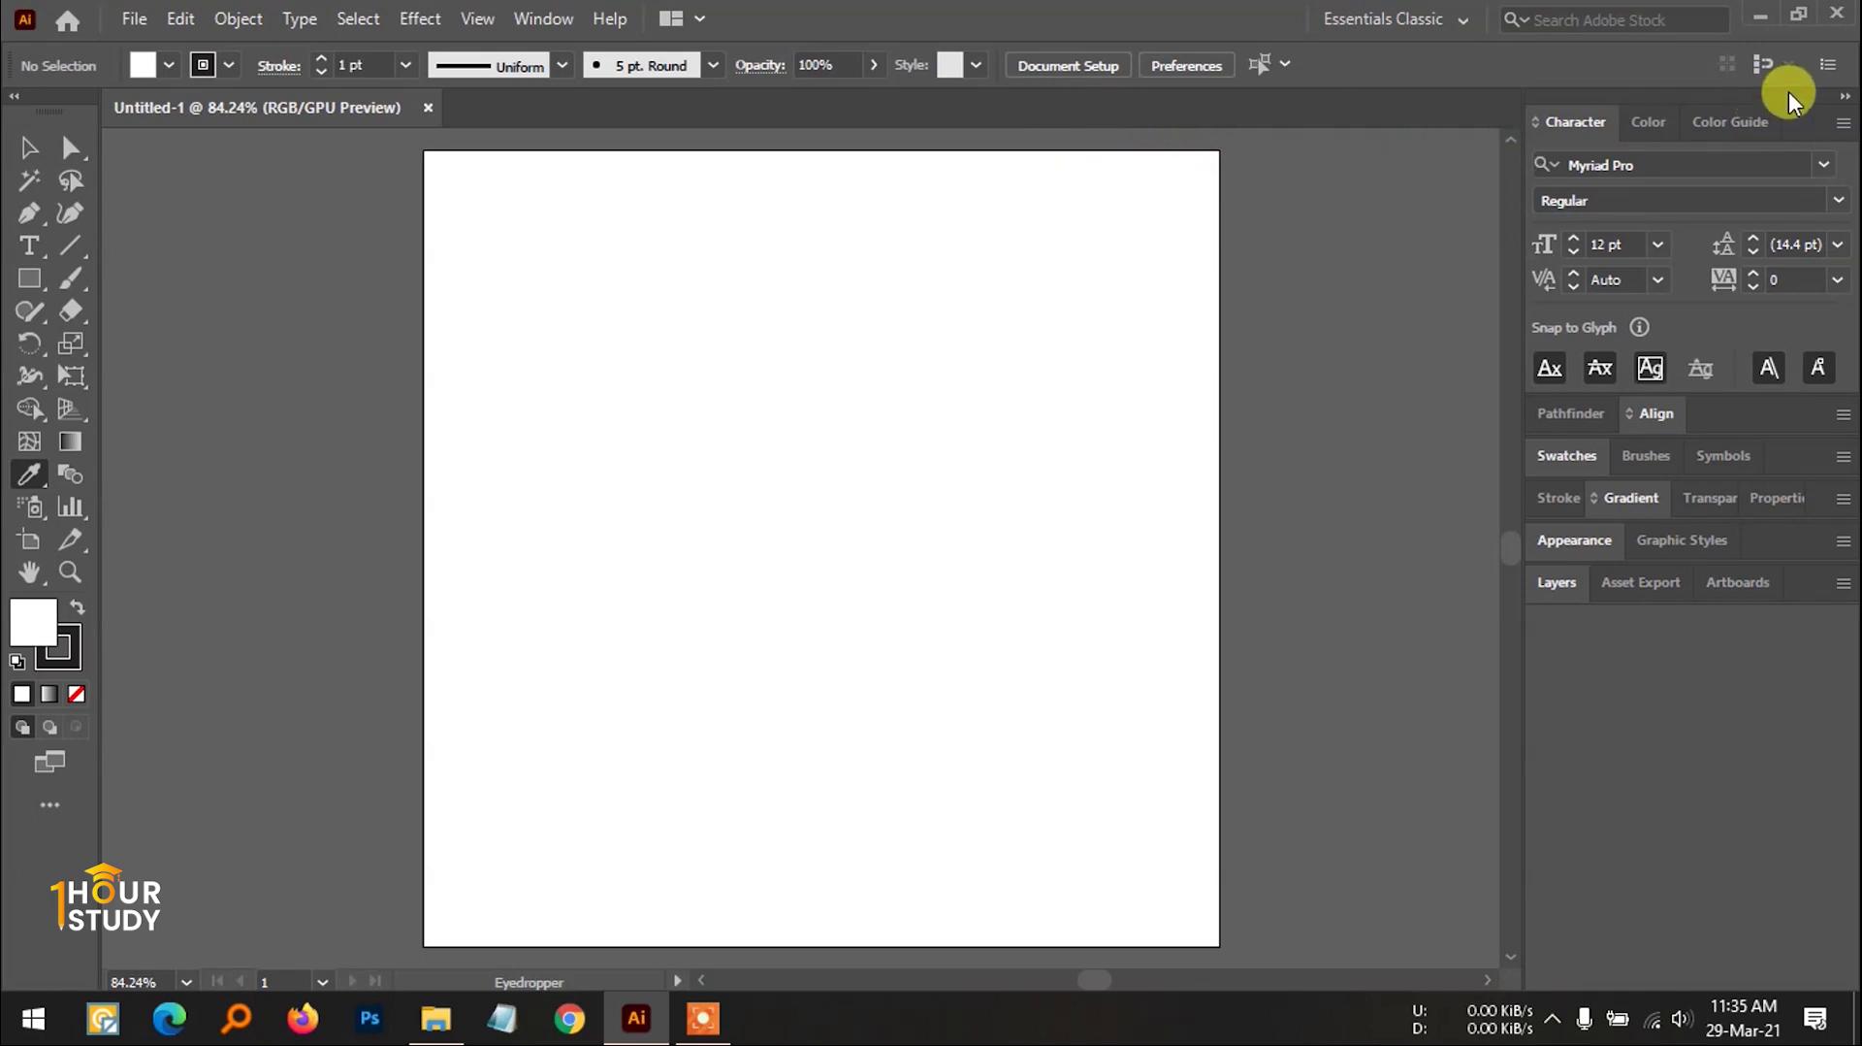
left_click(1823, 76)
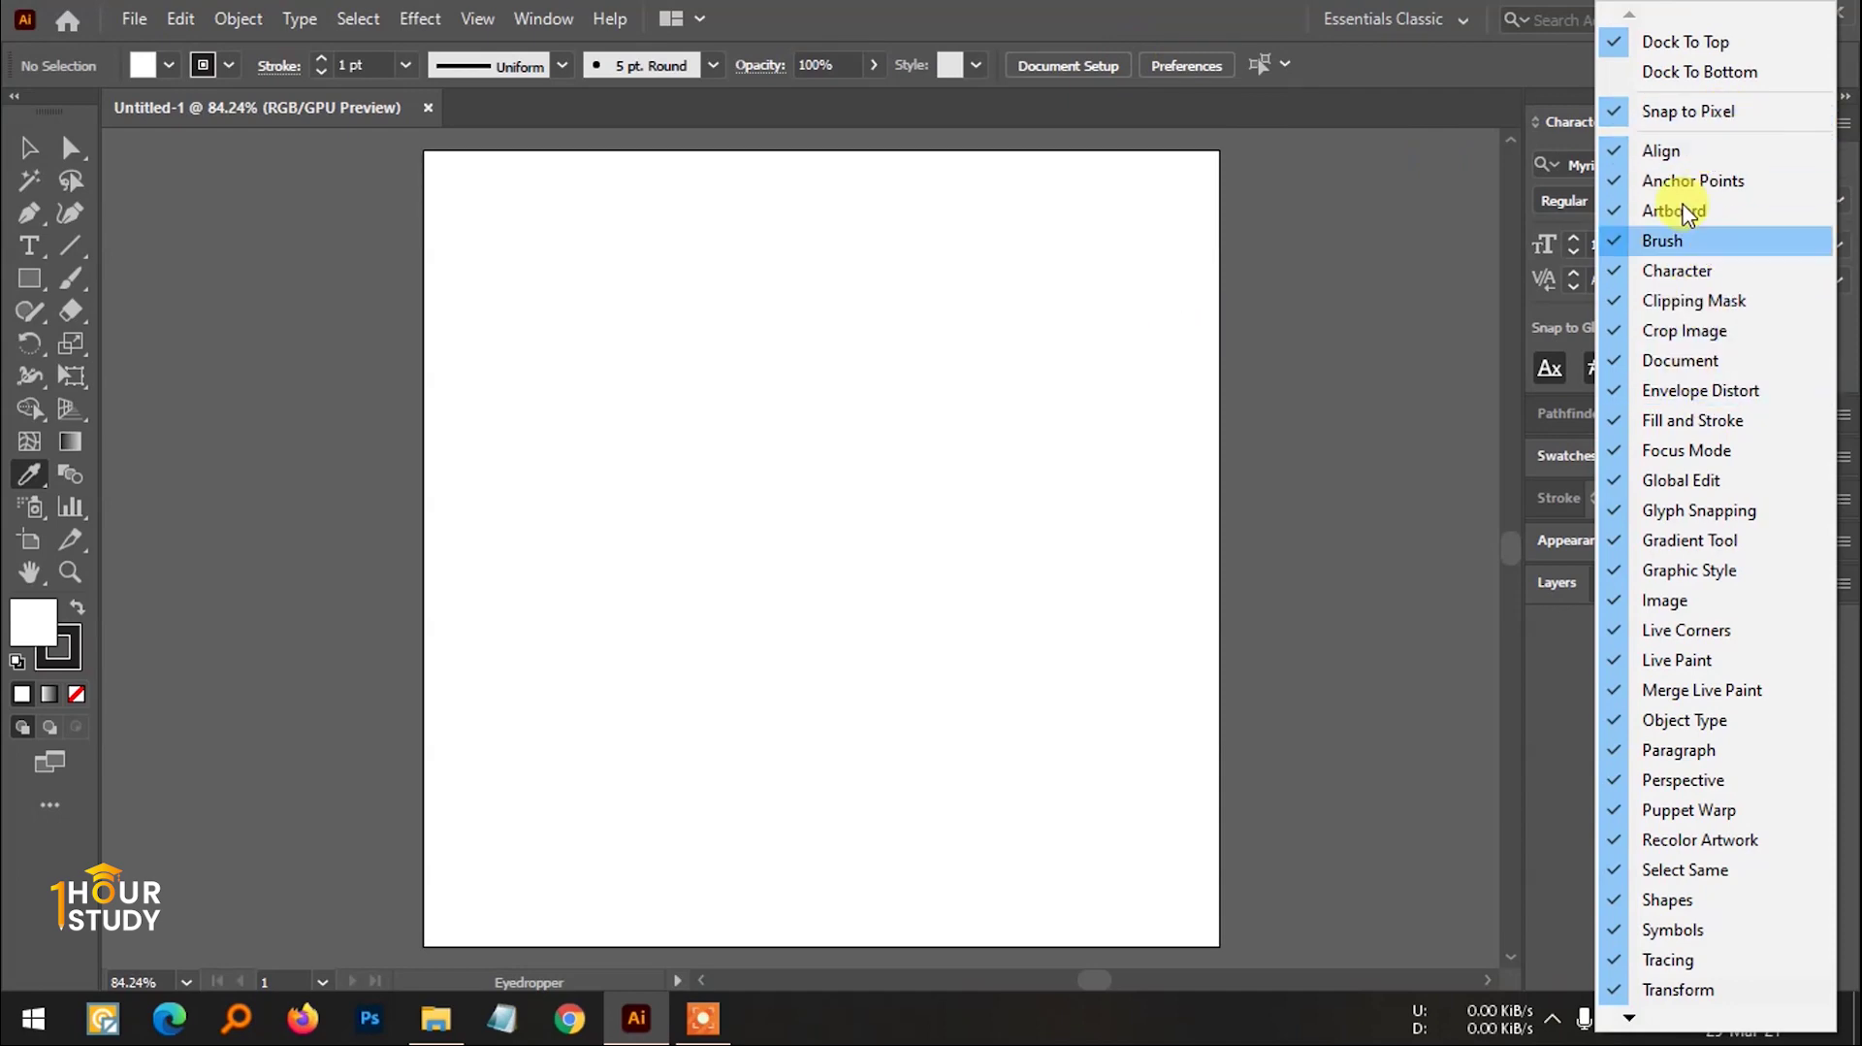
mouse_move(1630, 1026)
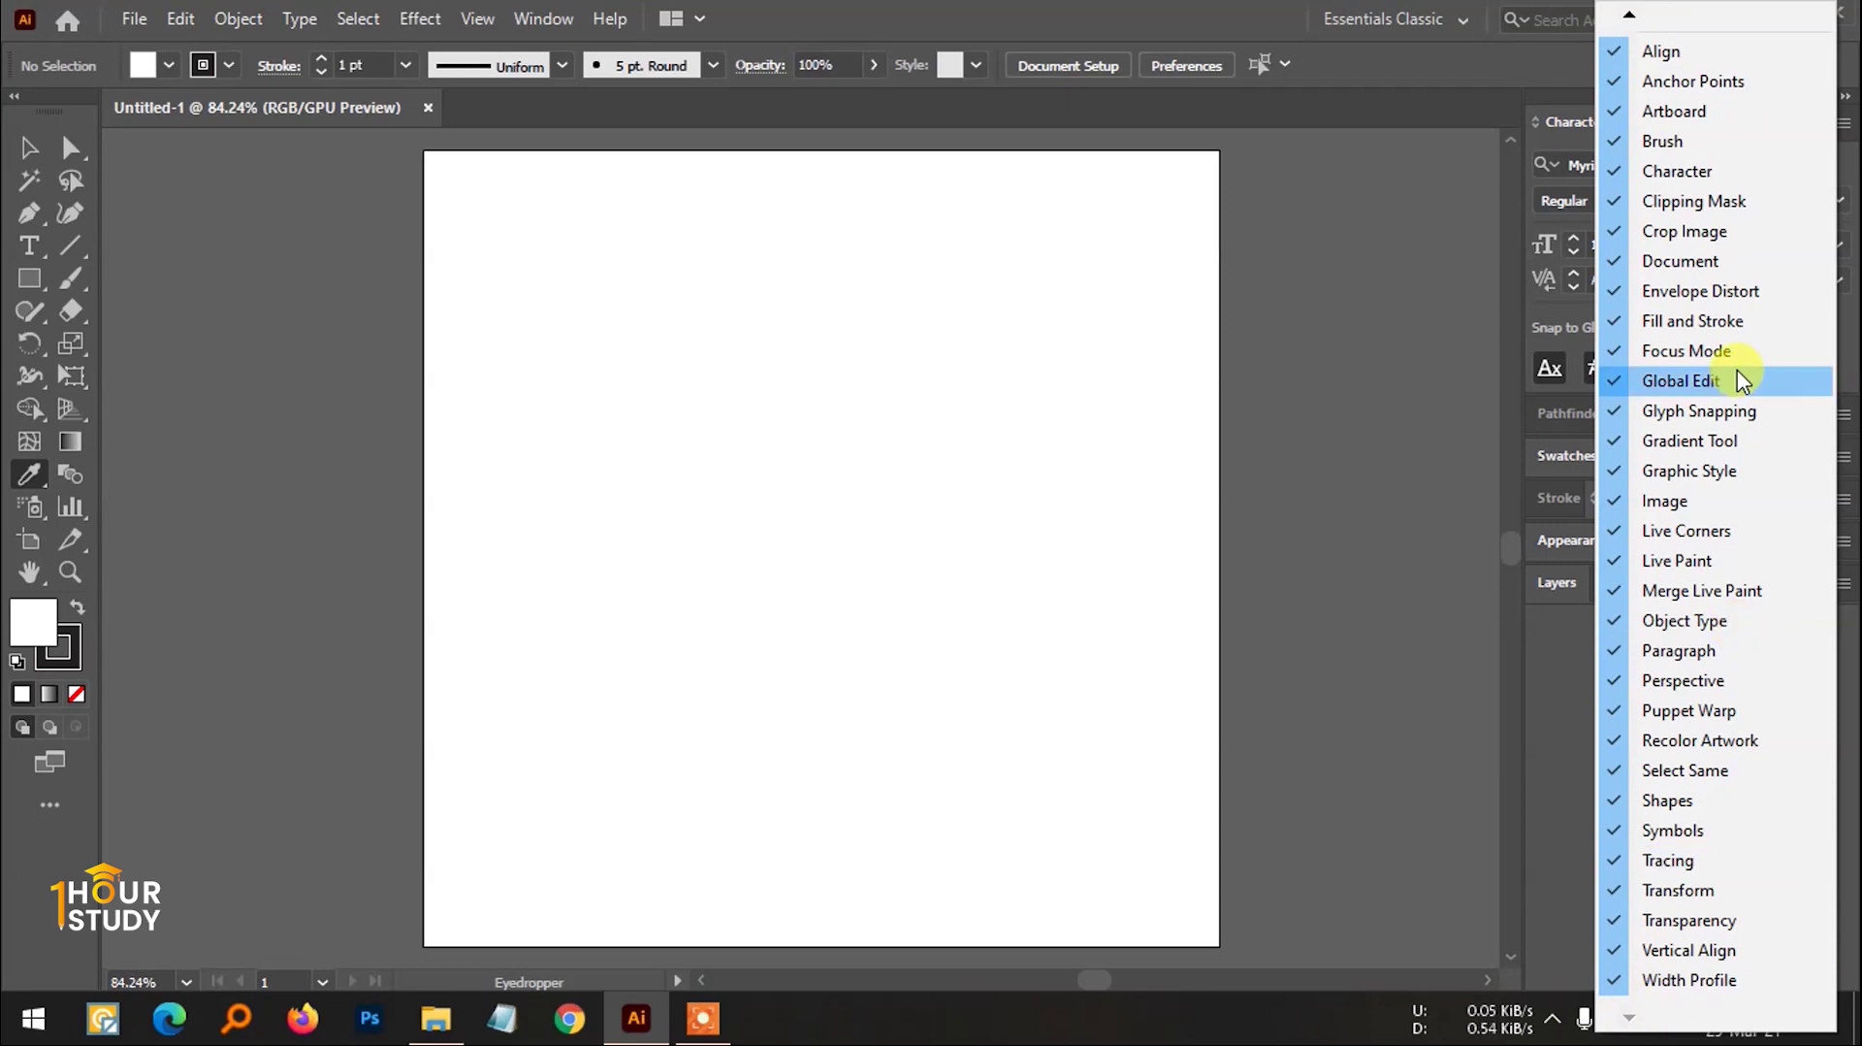
Step: Try undocking the Tools panel from the window edge and dock it back in place
left_click_drag(8, 114, 20, 109)
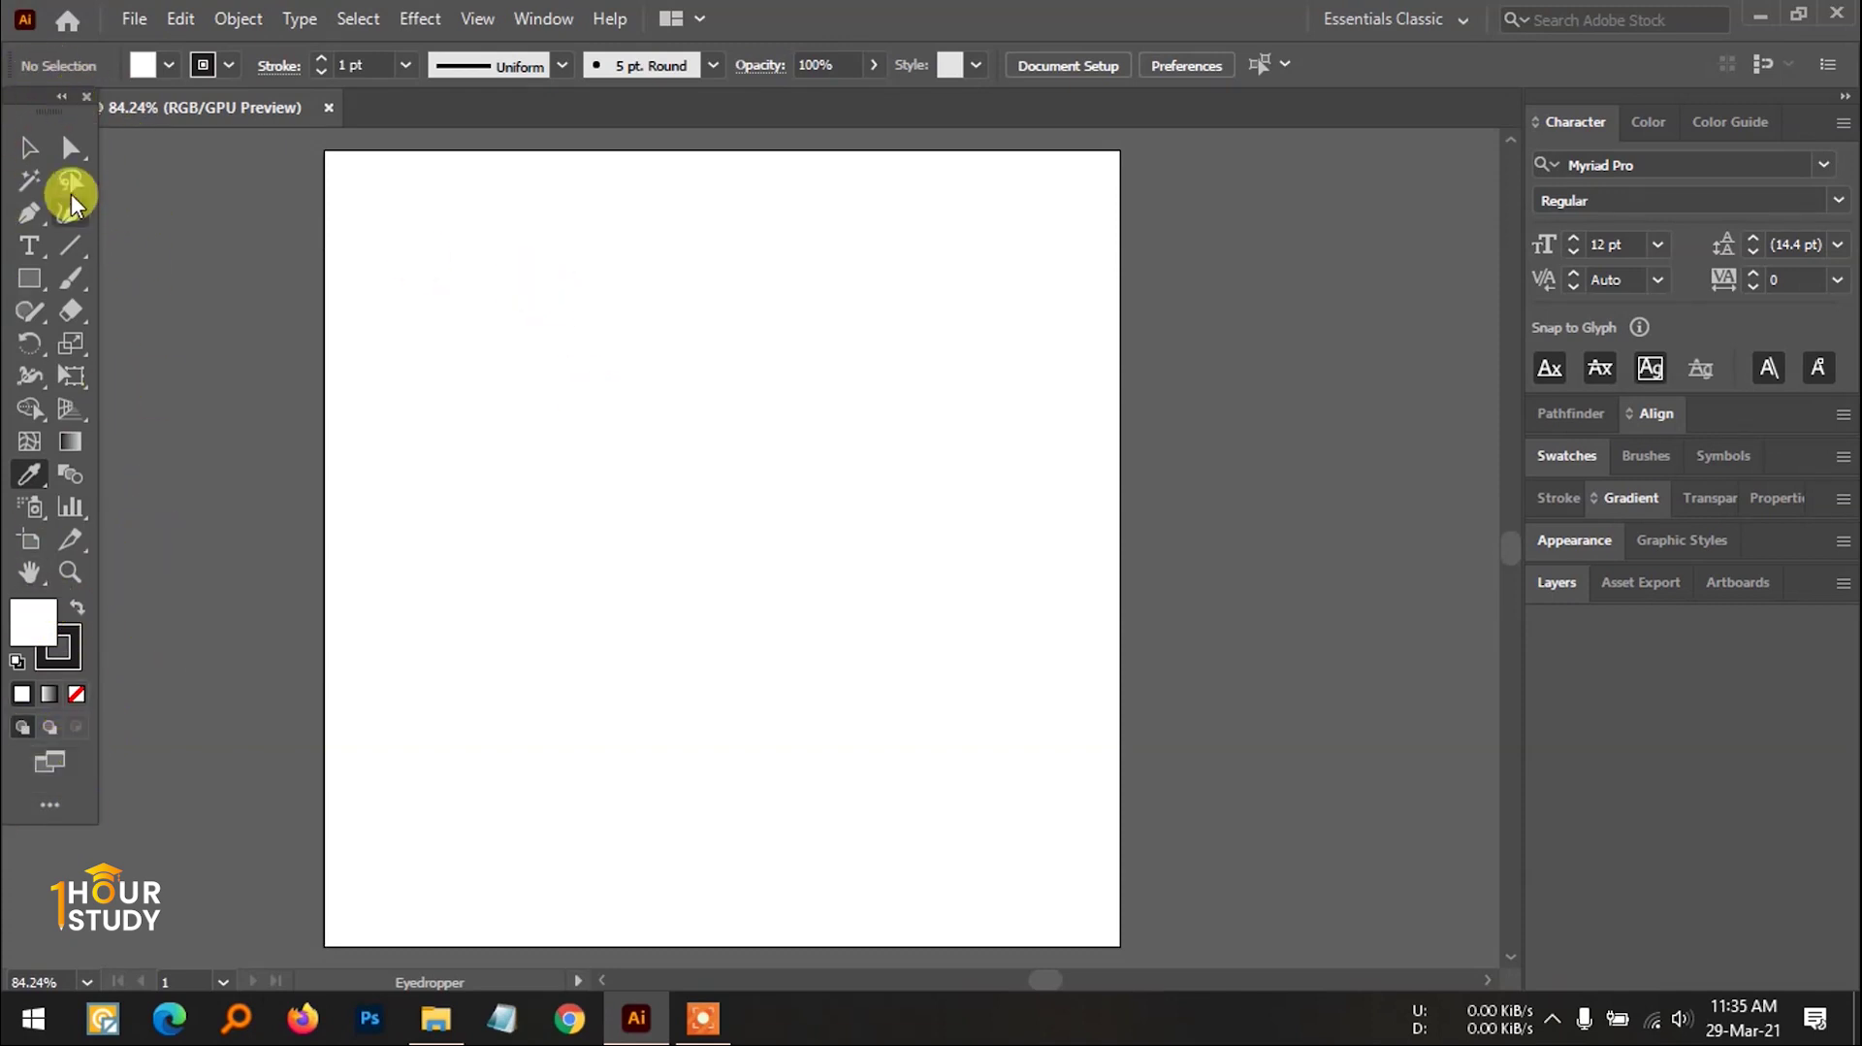
left_click(31, 150)
mouse_move(5, 105)
left_mouse_down()
mouse_move(25, 133)
mouse_move(21, 116)
left_mouse_up()
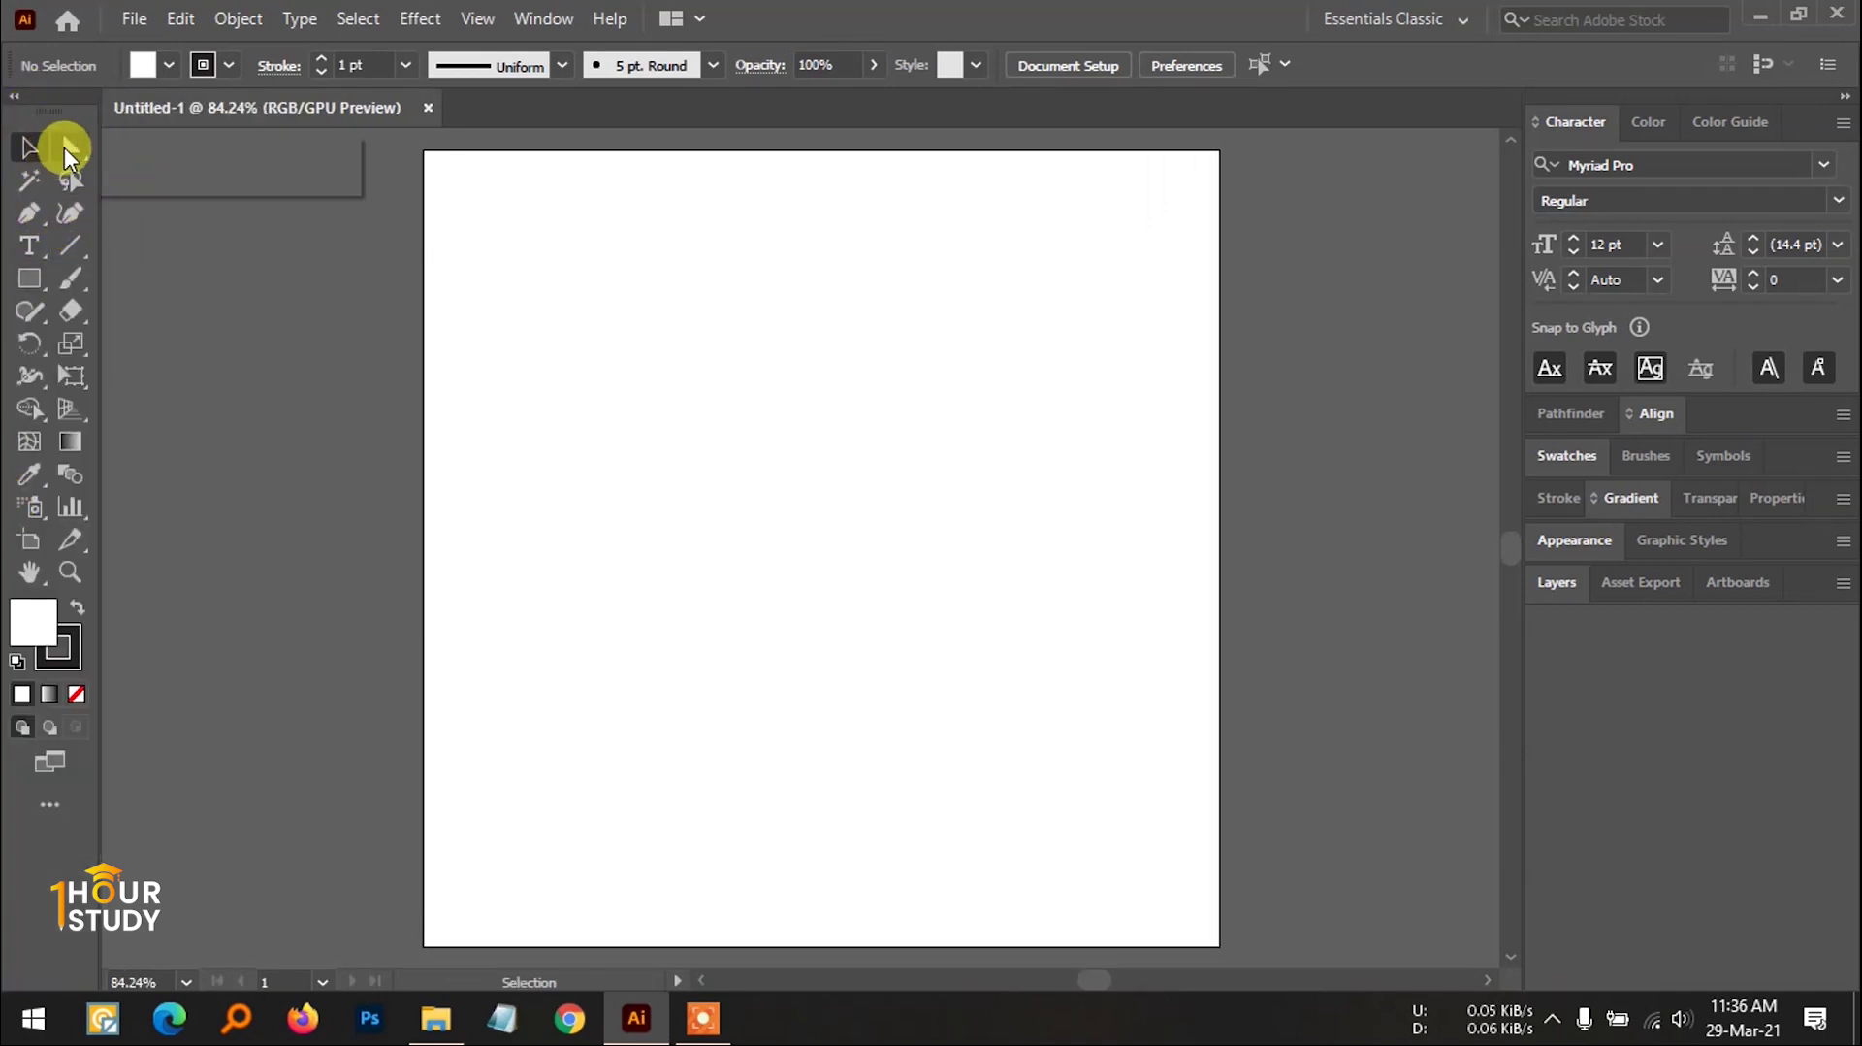
Step: Try the Pen and Selection tools and switch to the Direct Selection tool
left_click(68, 150)
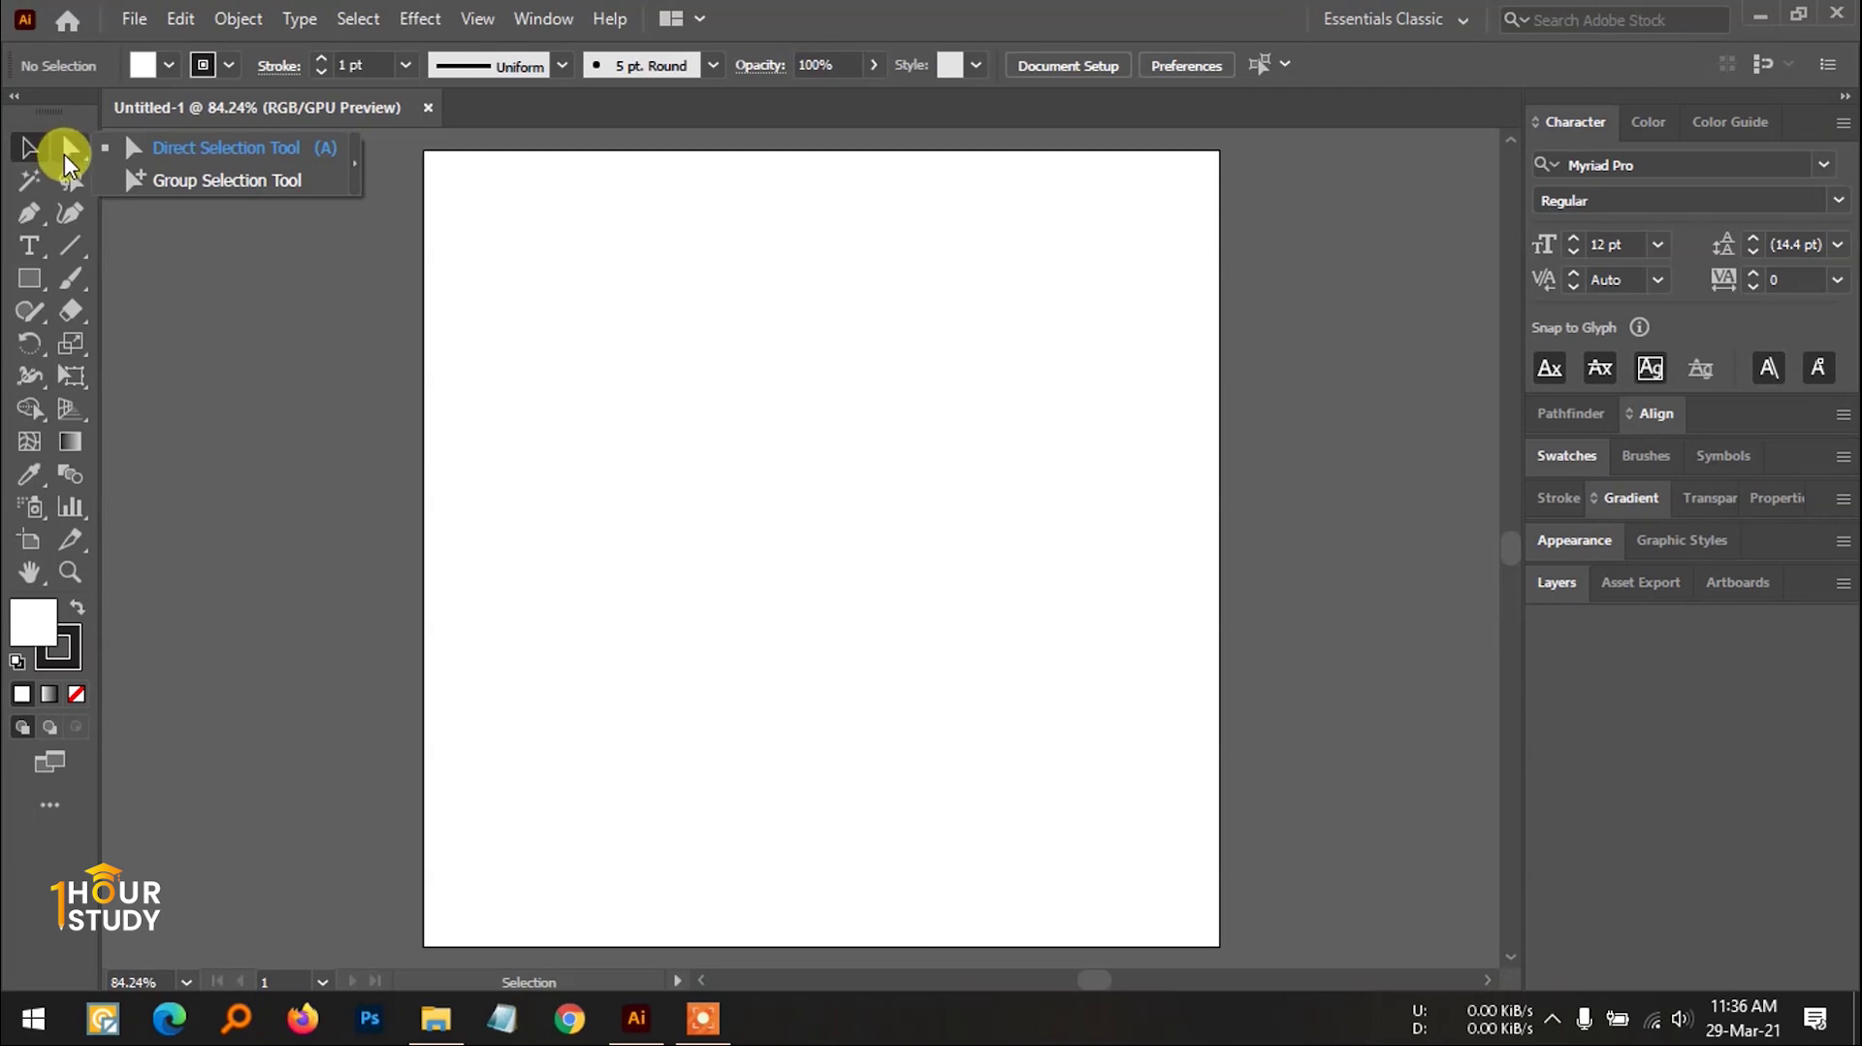
left_click(25, 213)
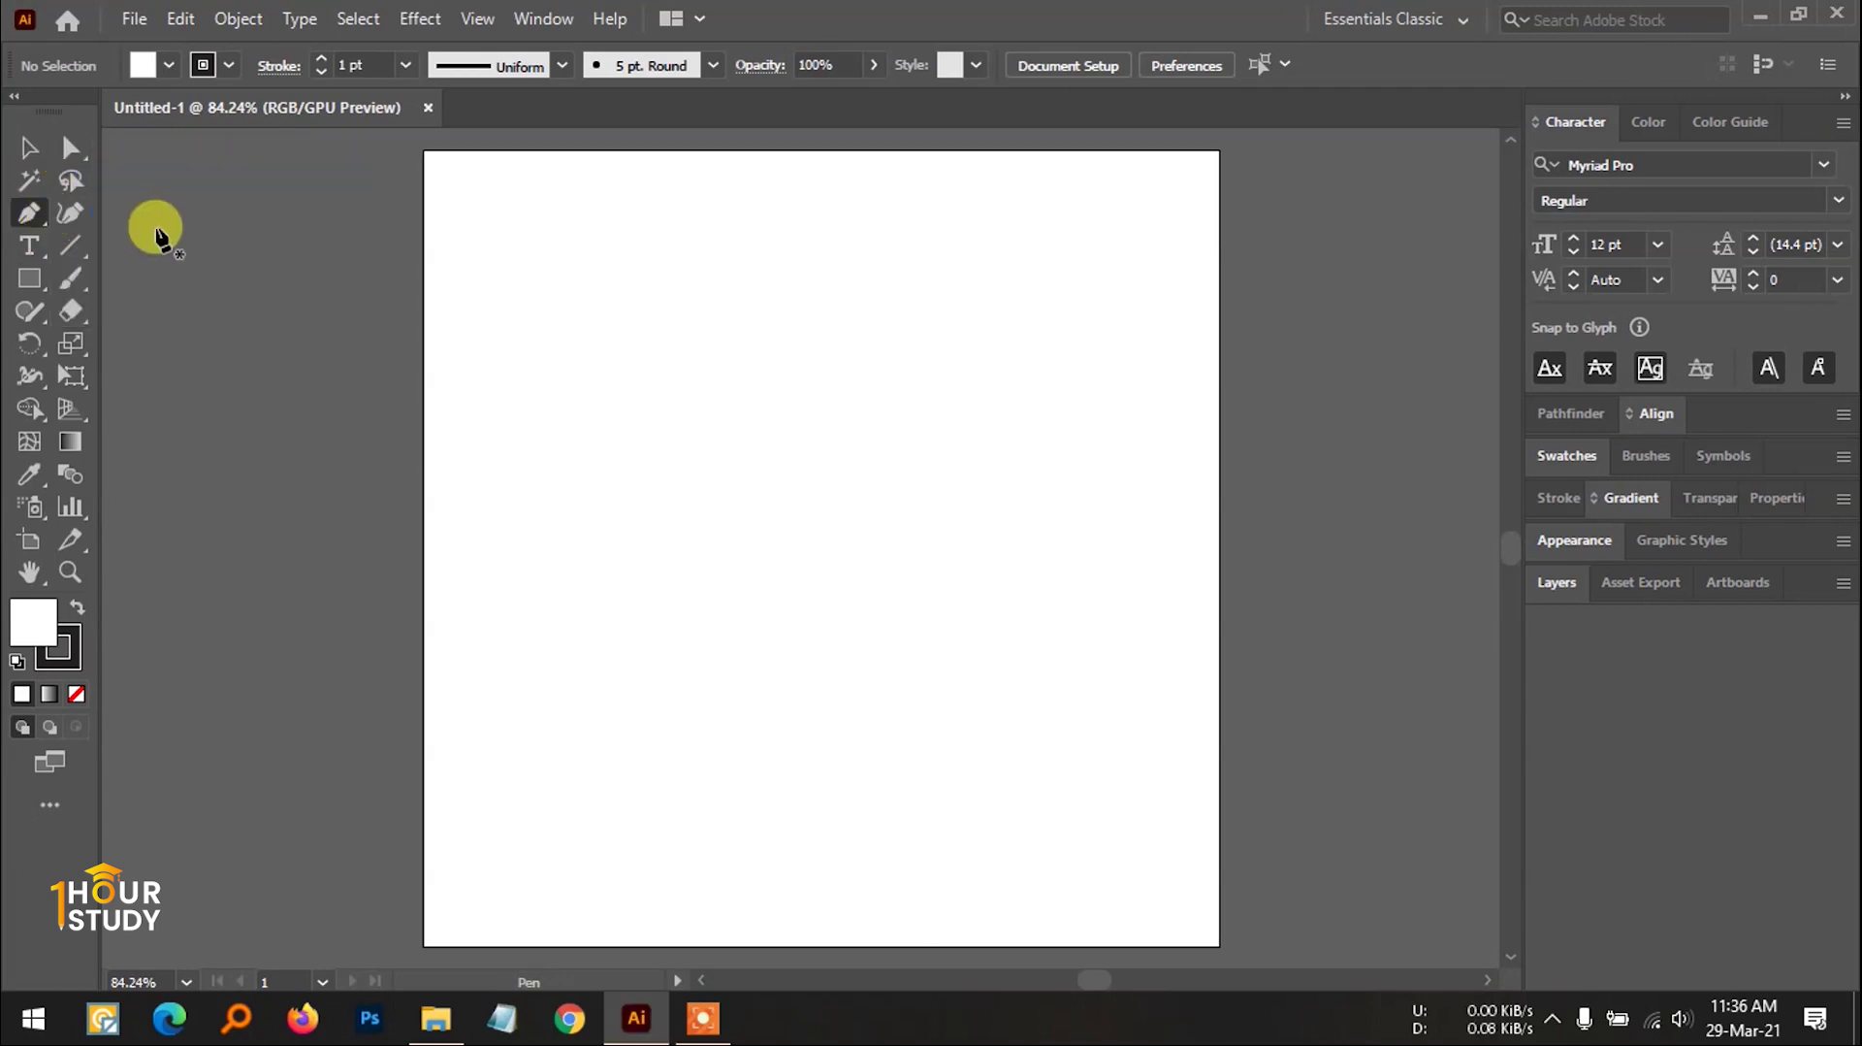
left_click(27, 150)
left_click(66, 145)
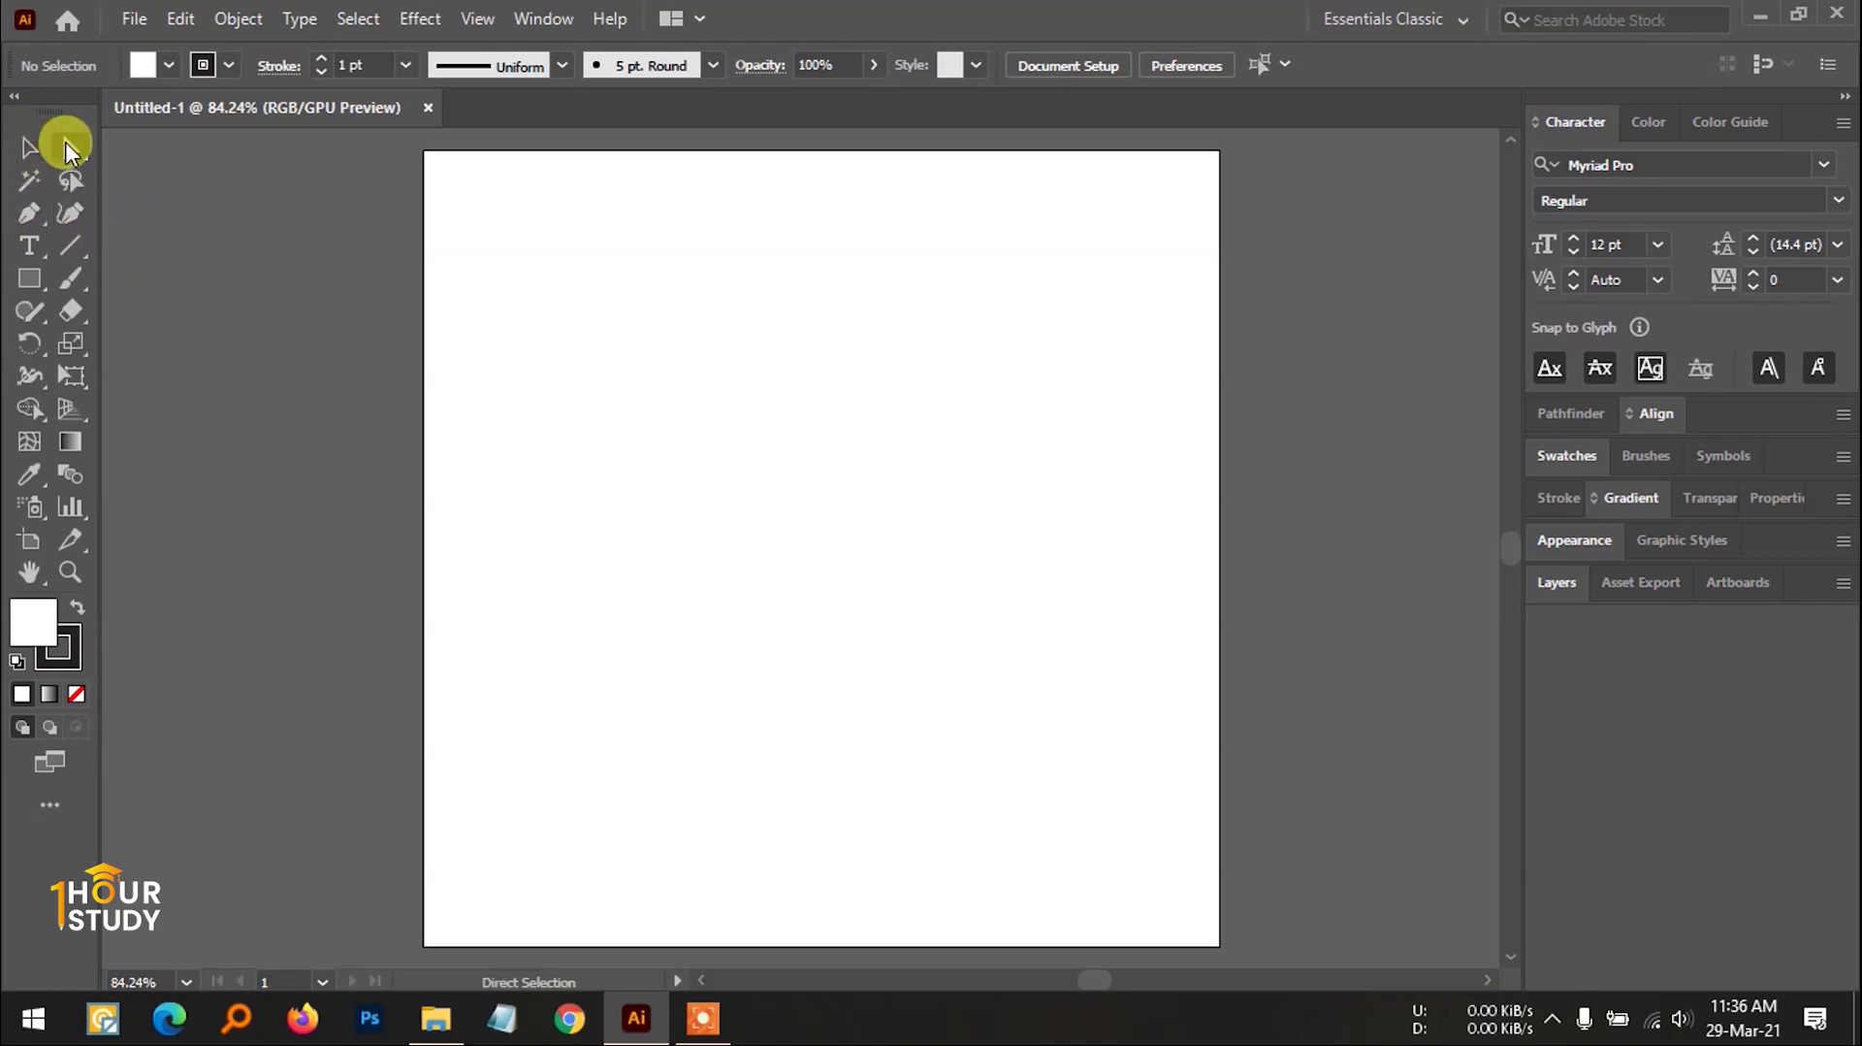
Step: Activate the Group Selection tool from the Direct Selection tool's group
left_click(71, 152)
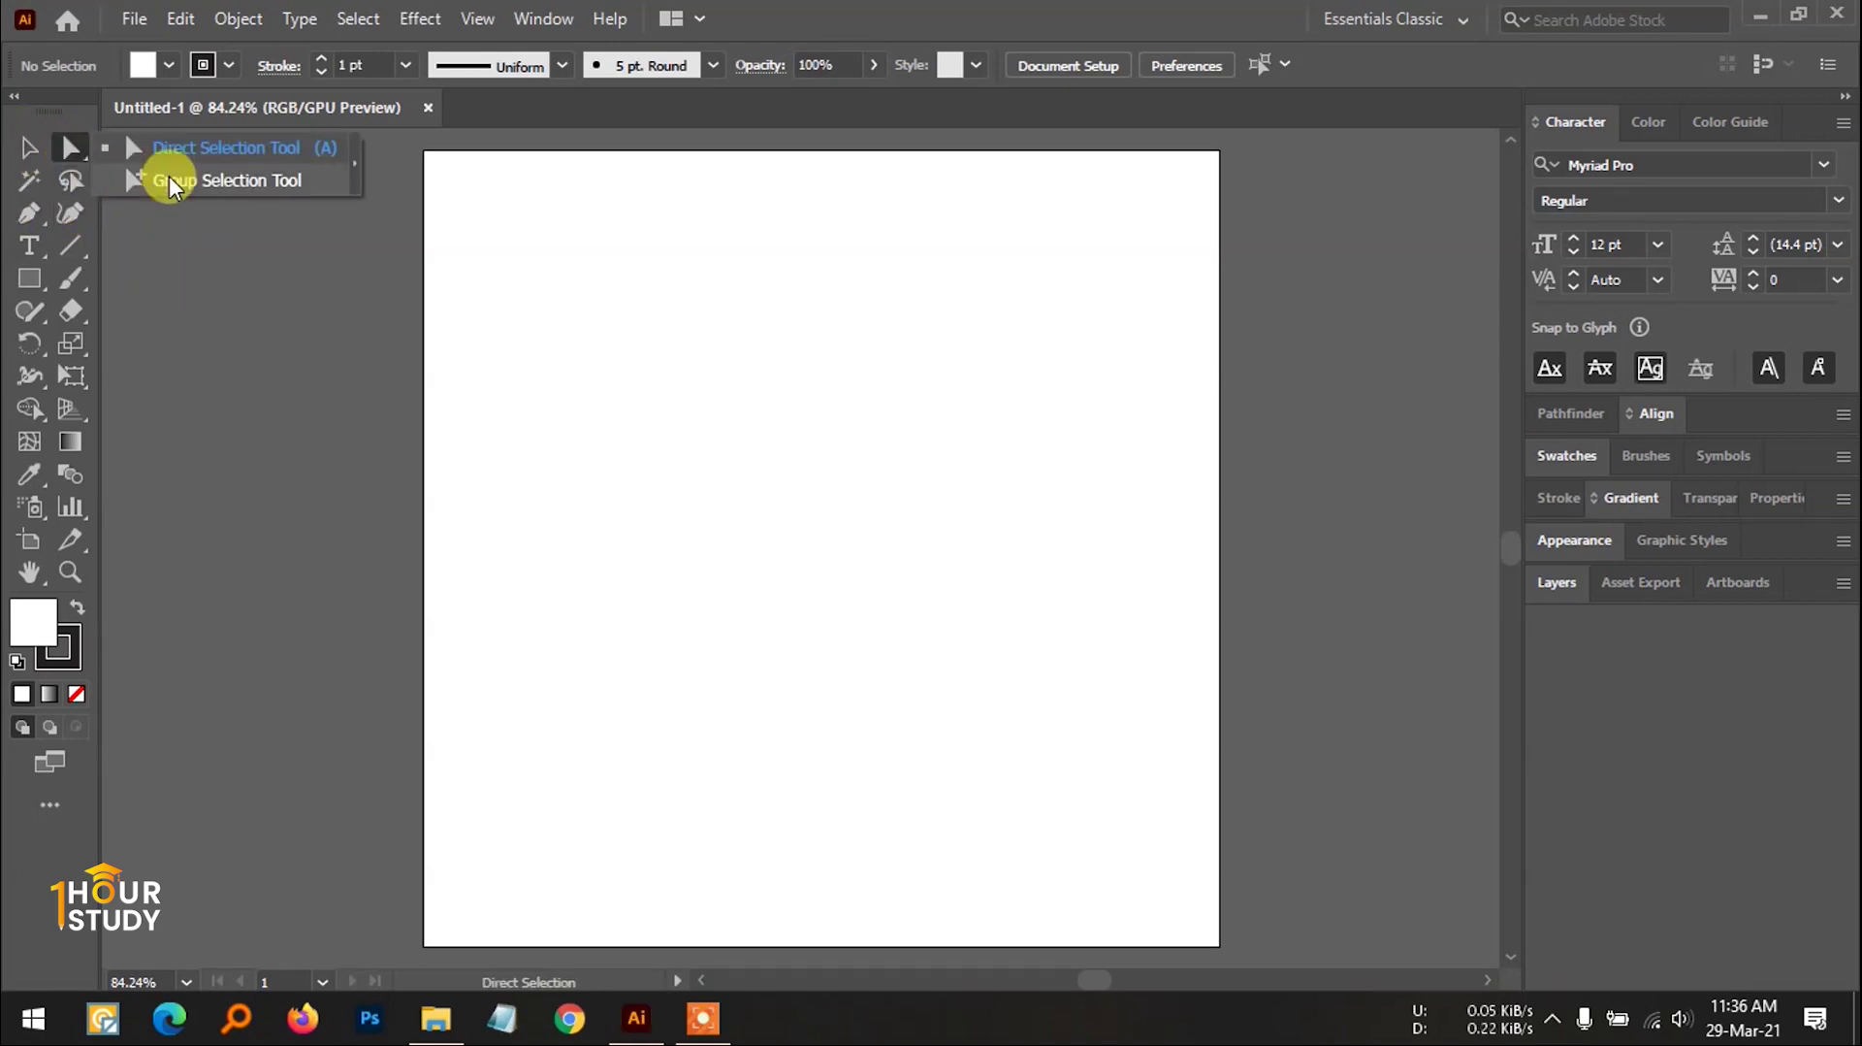
left_click(169, 179)
left_click(78, 147)
left_click(158, 149)
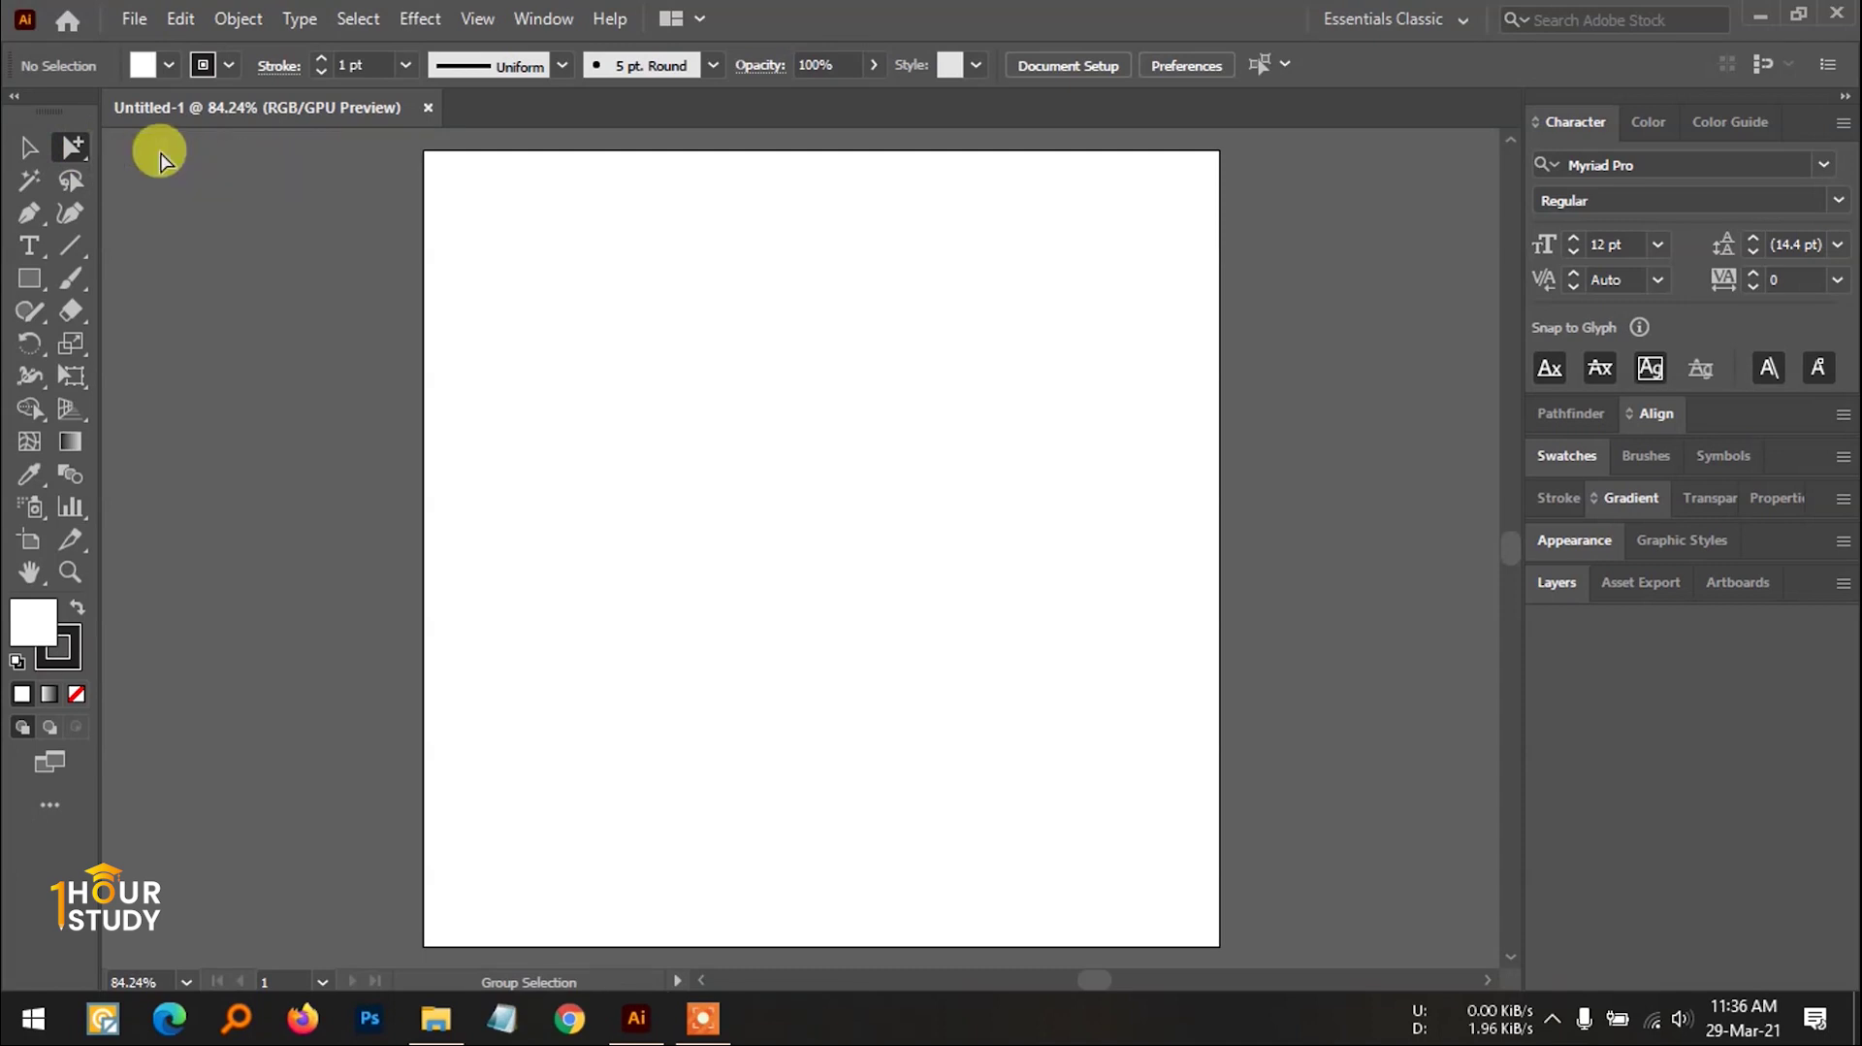
Step: Try the Type, Rotate and Shape Builder tools, view the Width tool's group, and return to the Selection tool
left_click(31, 249)
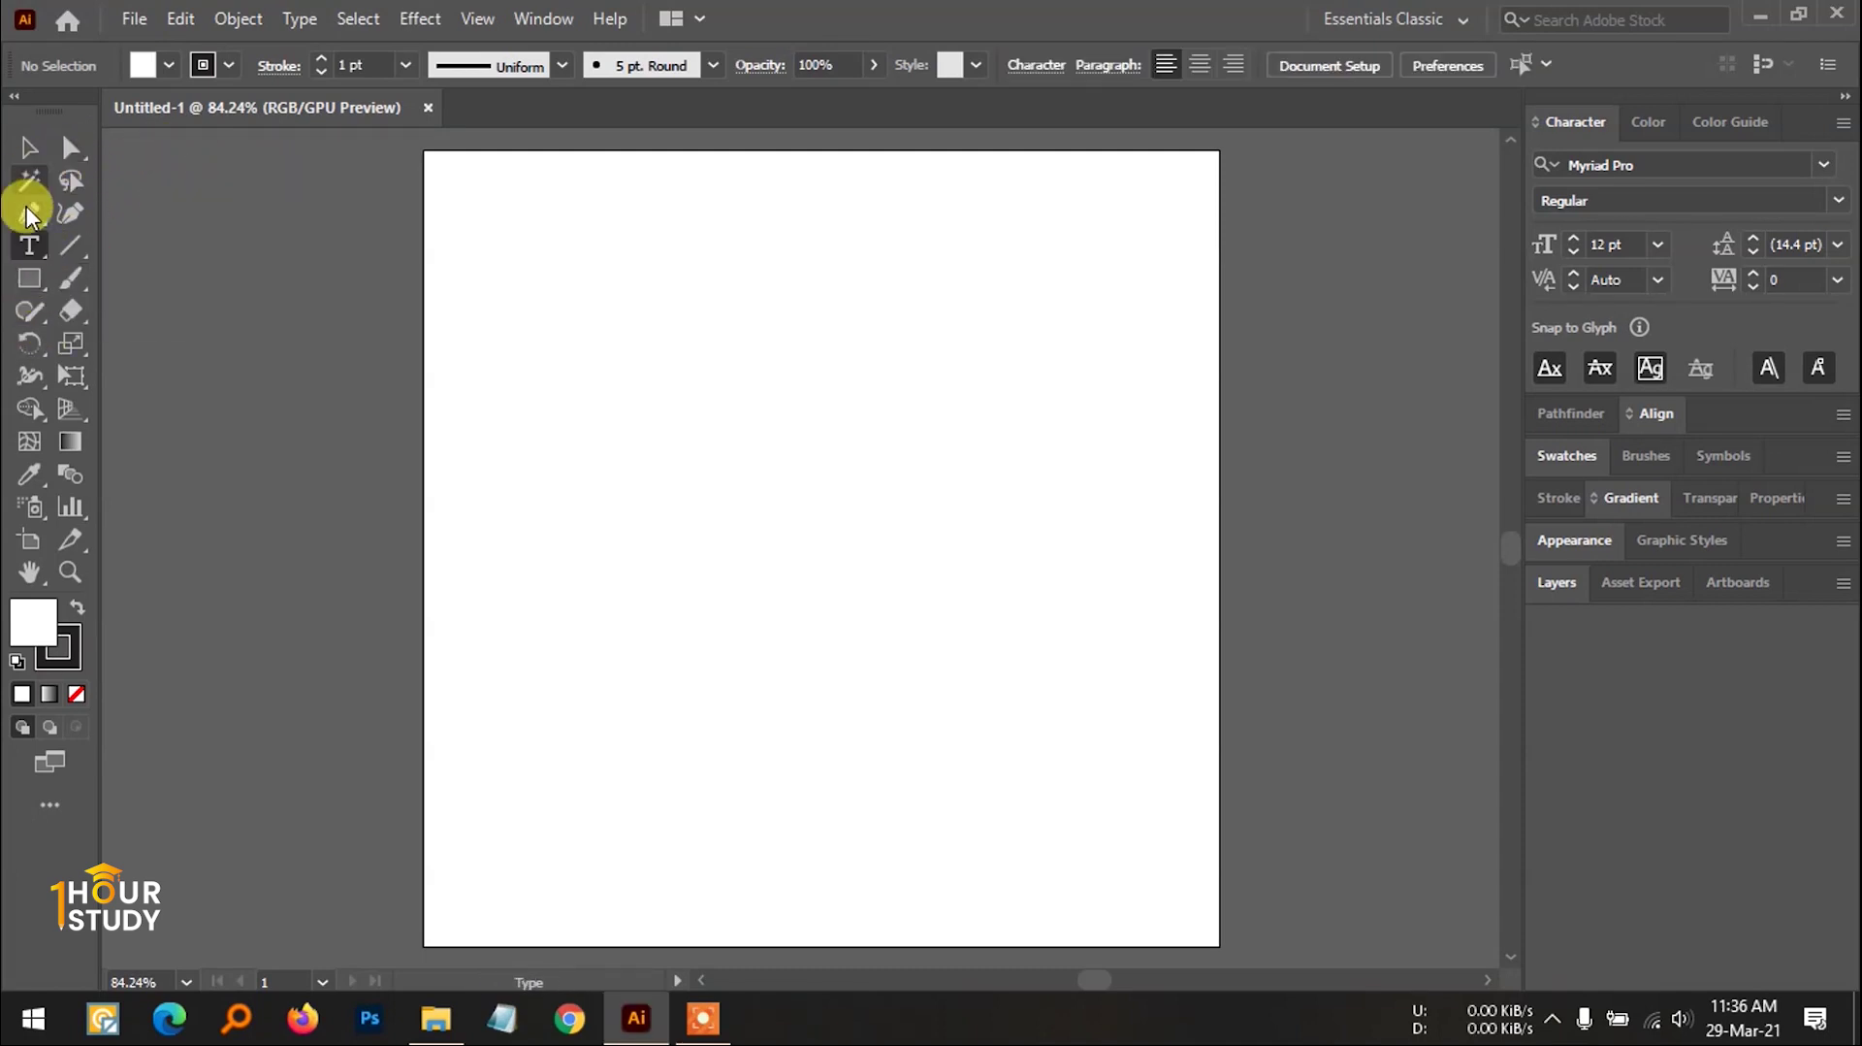
left_click(29, 344)
left_click(29, 410)
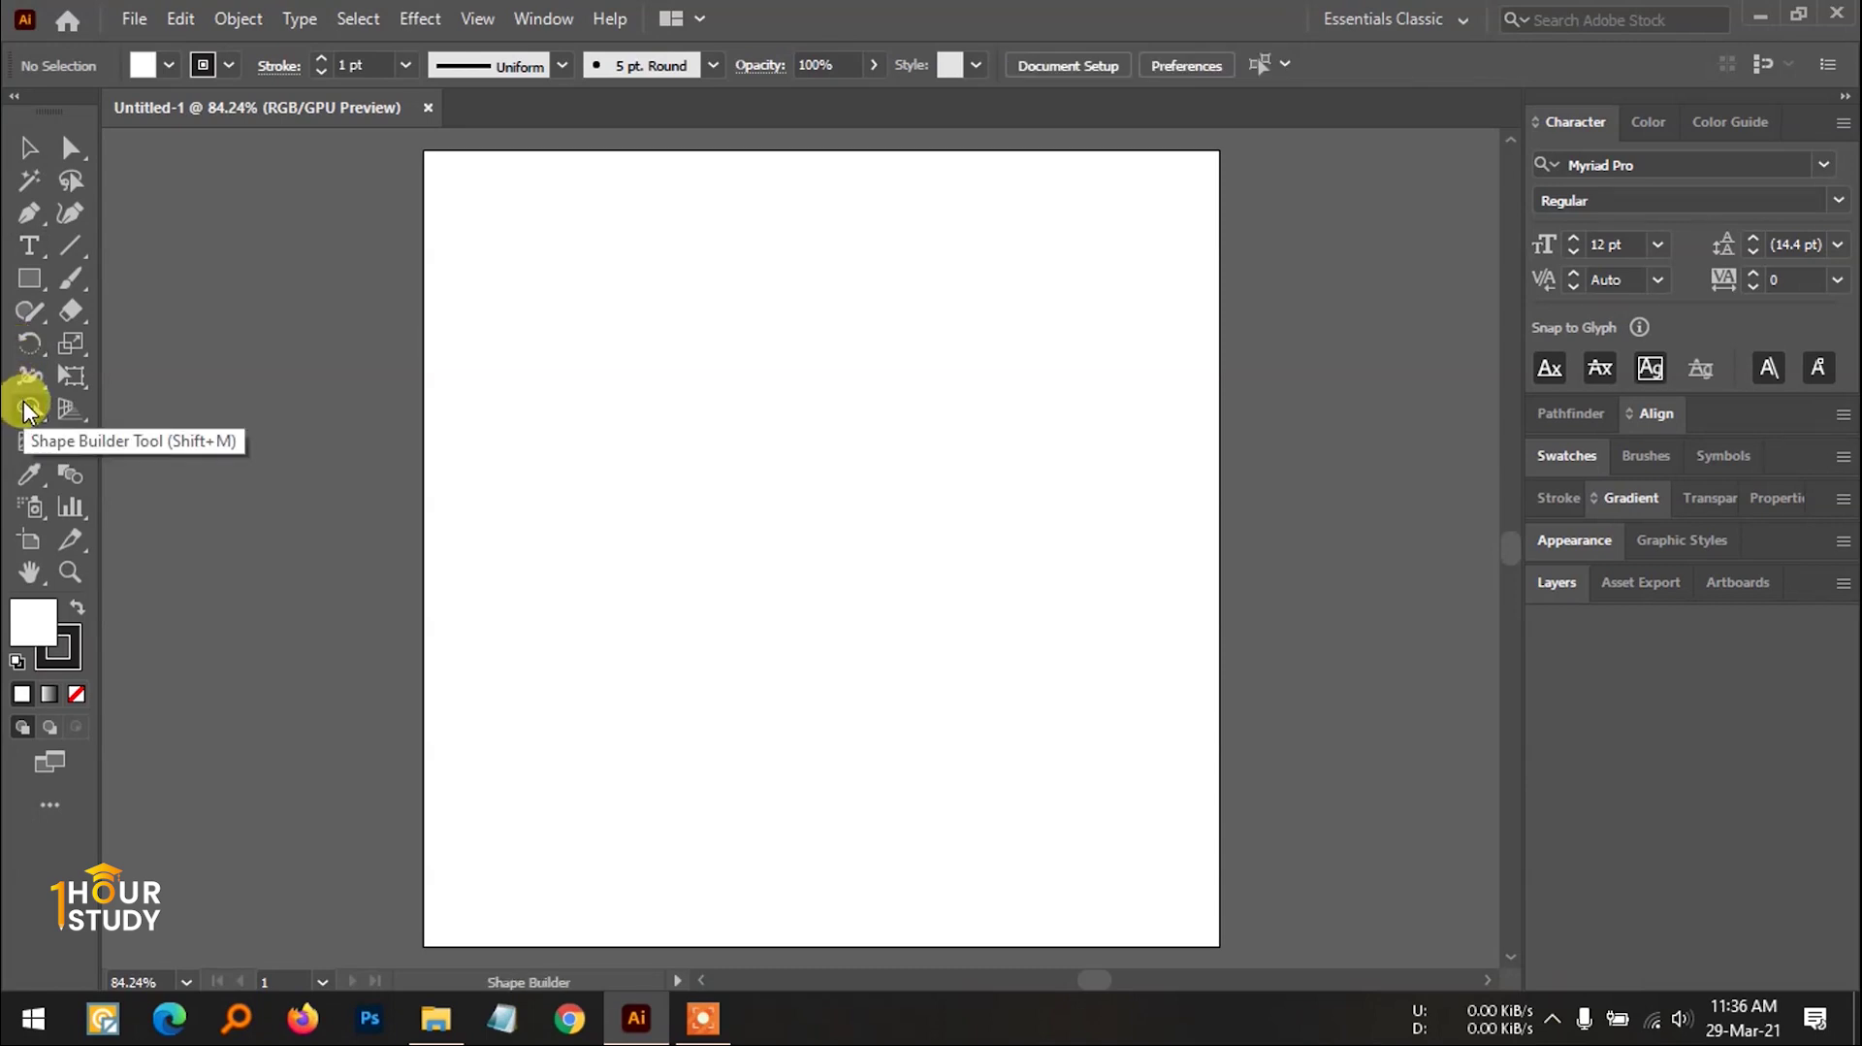
left_click(29, 378)
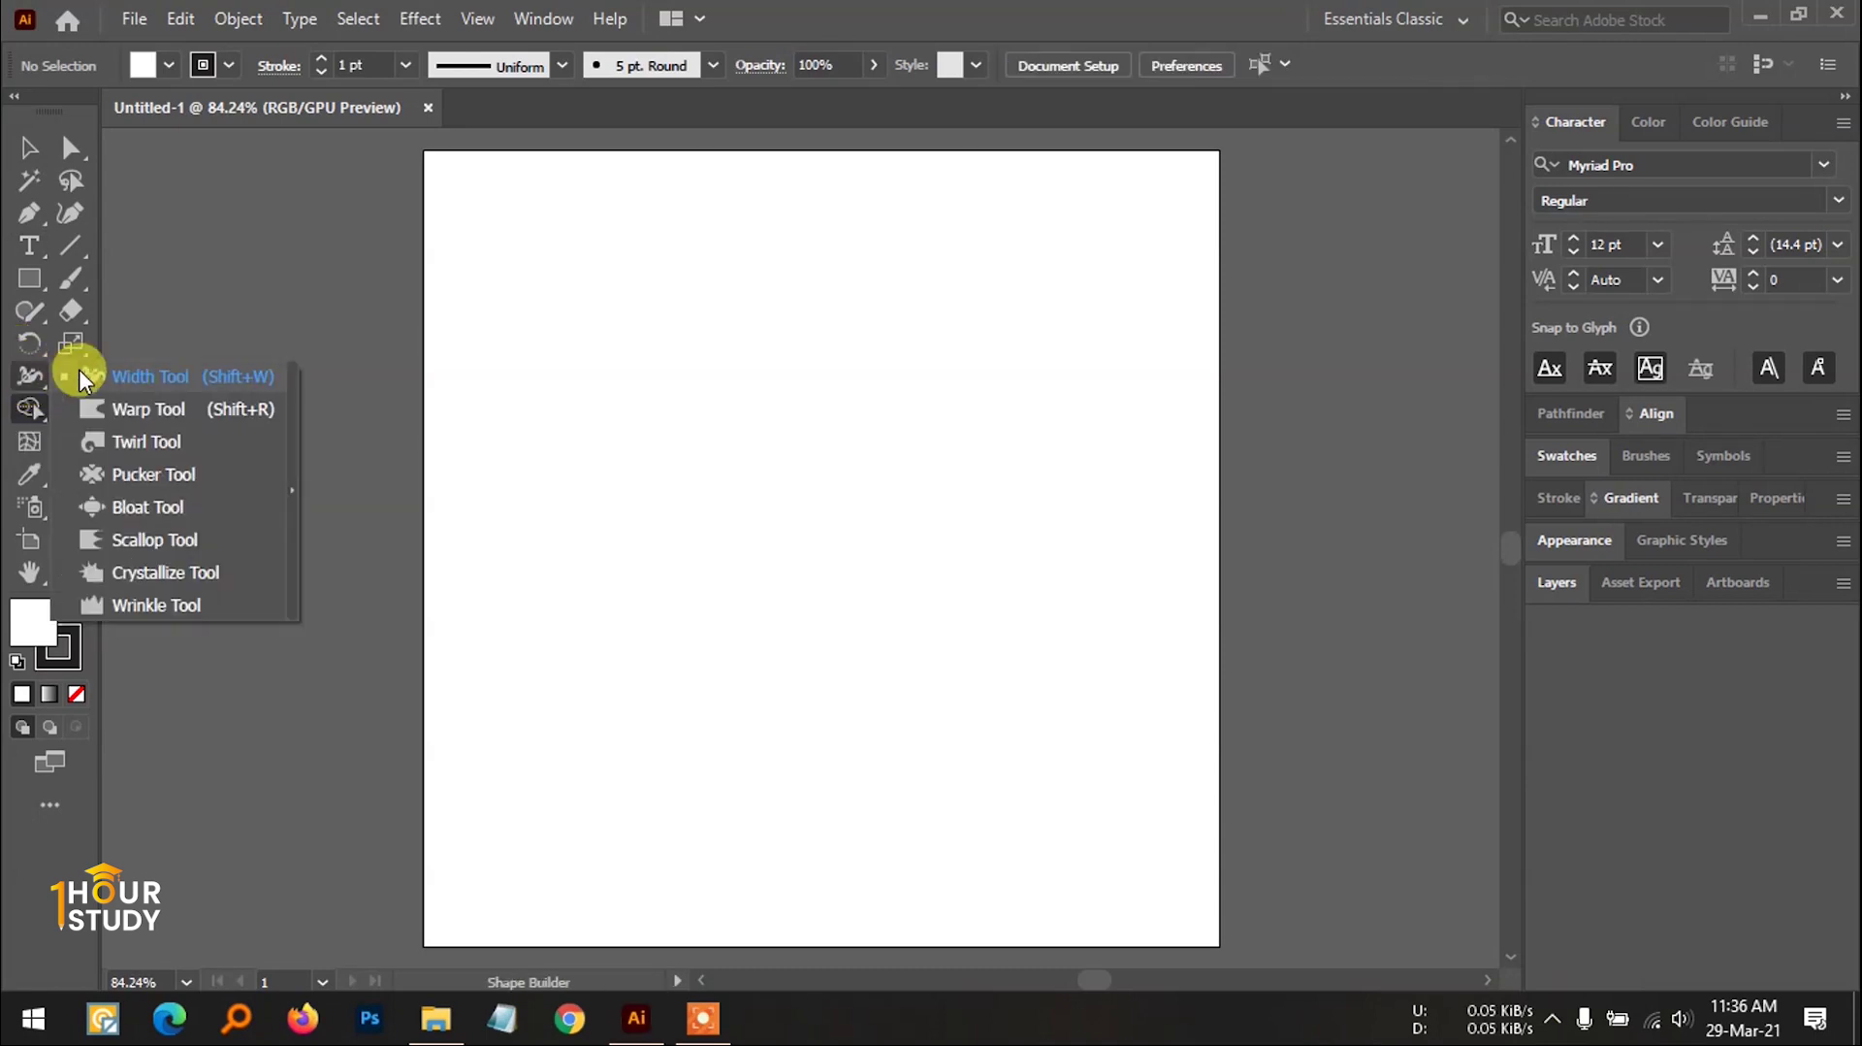
left_click(21, 140)
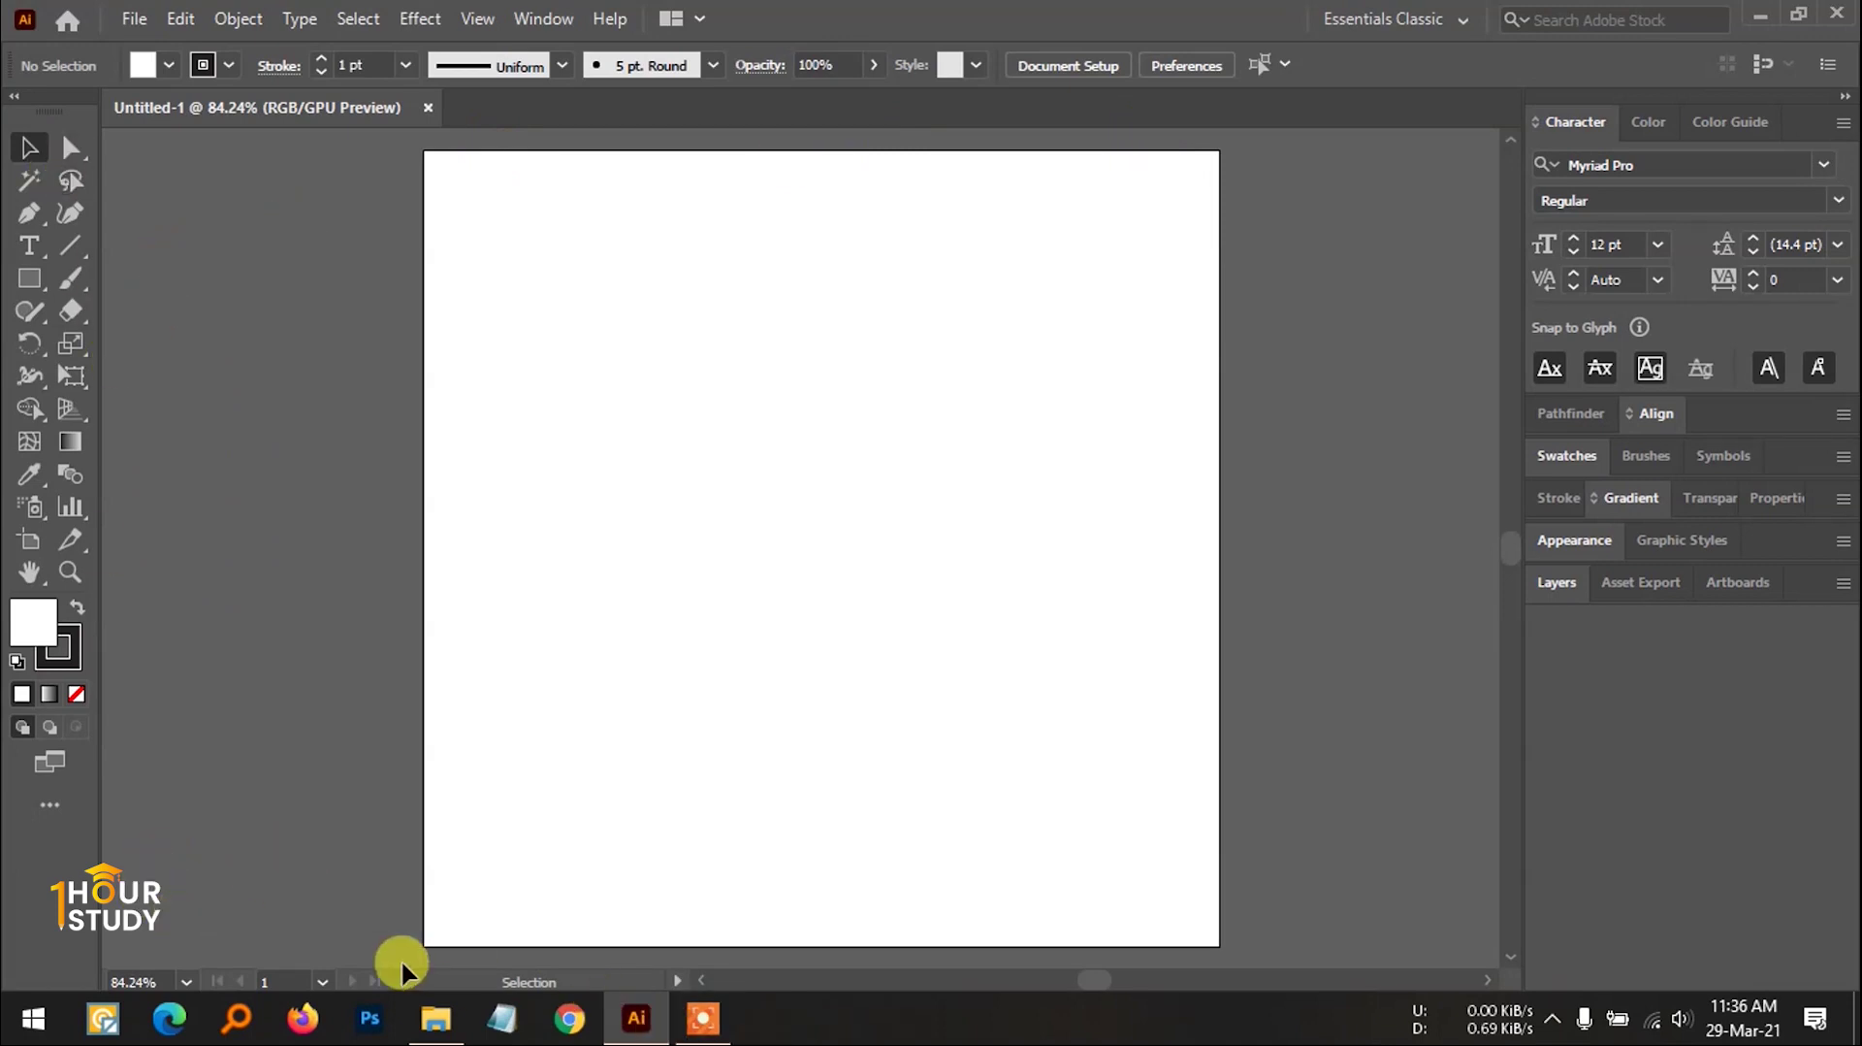
Step: Try the Fit On Screen and 16.67% zoom levels and set the document zoom to 100%
left_click(184, 983)
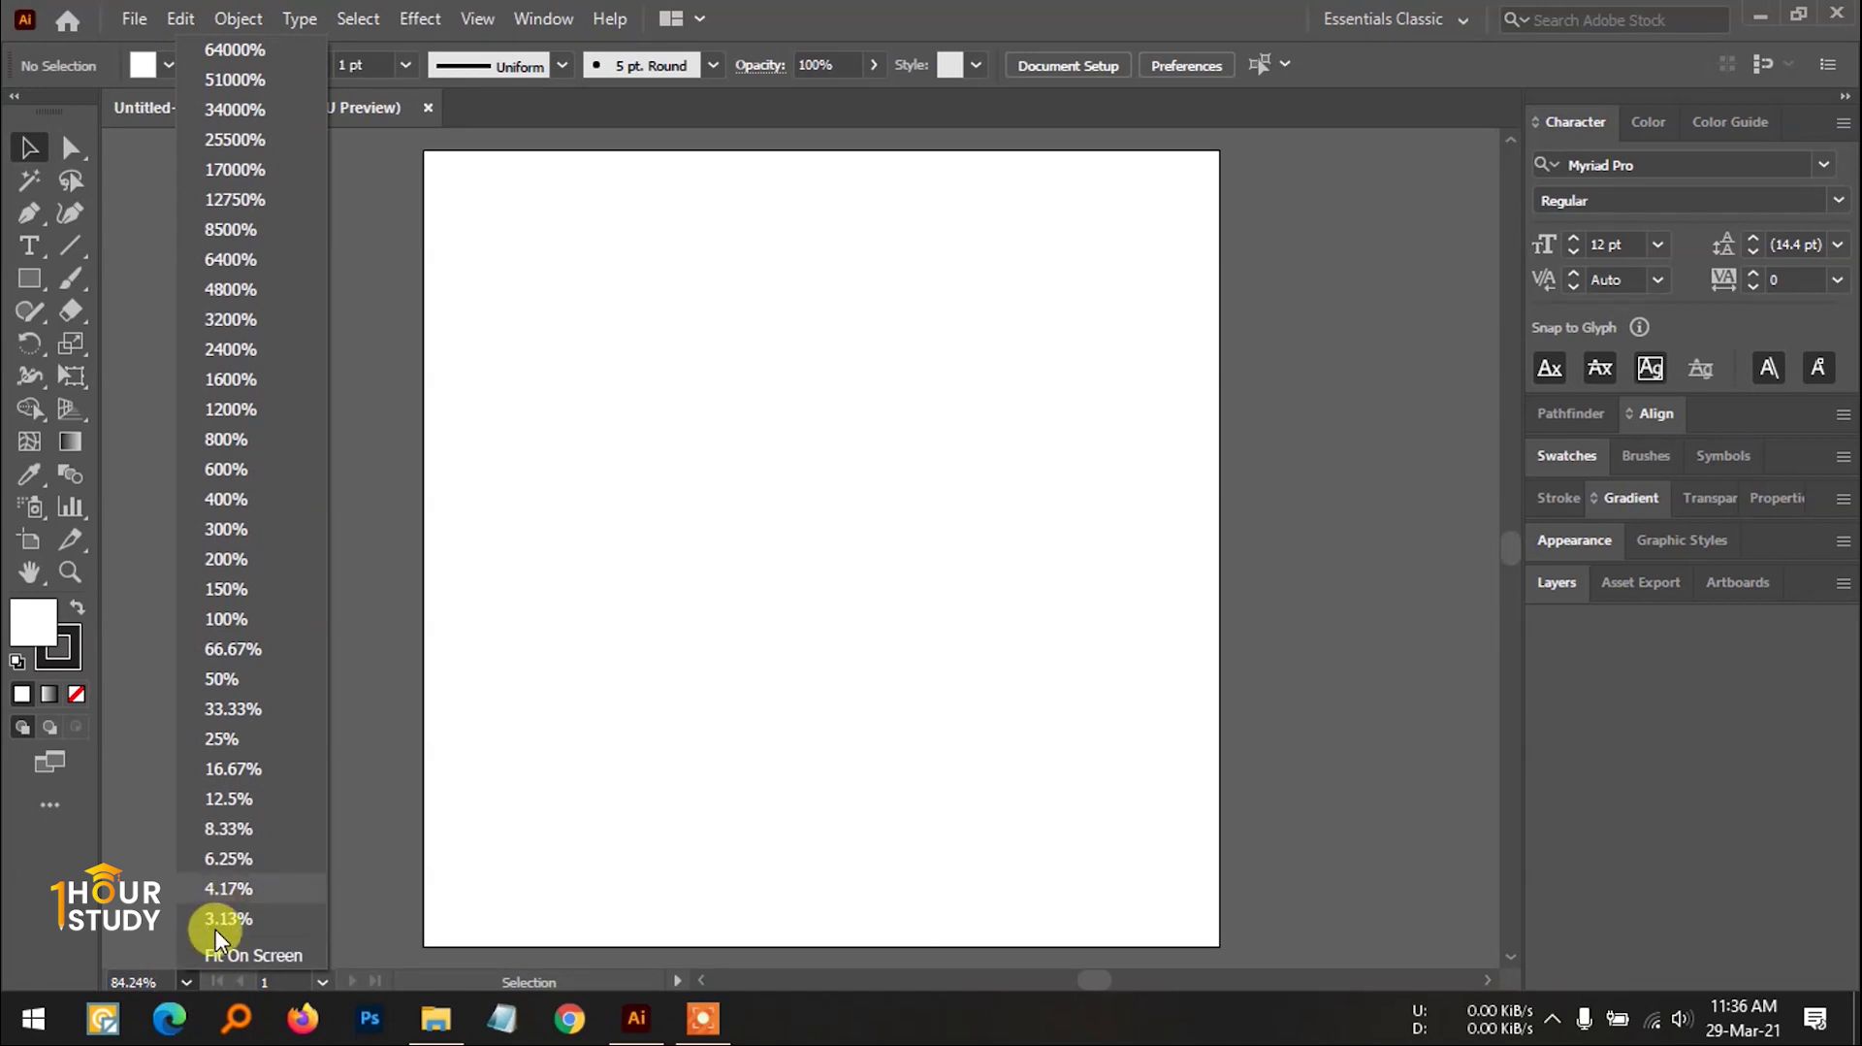
left_click(225, 955)
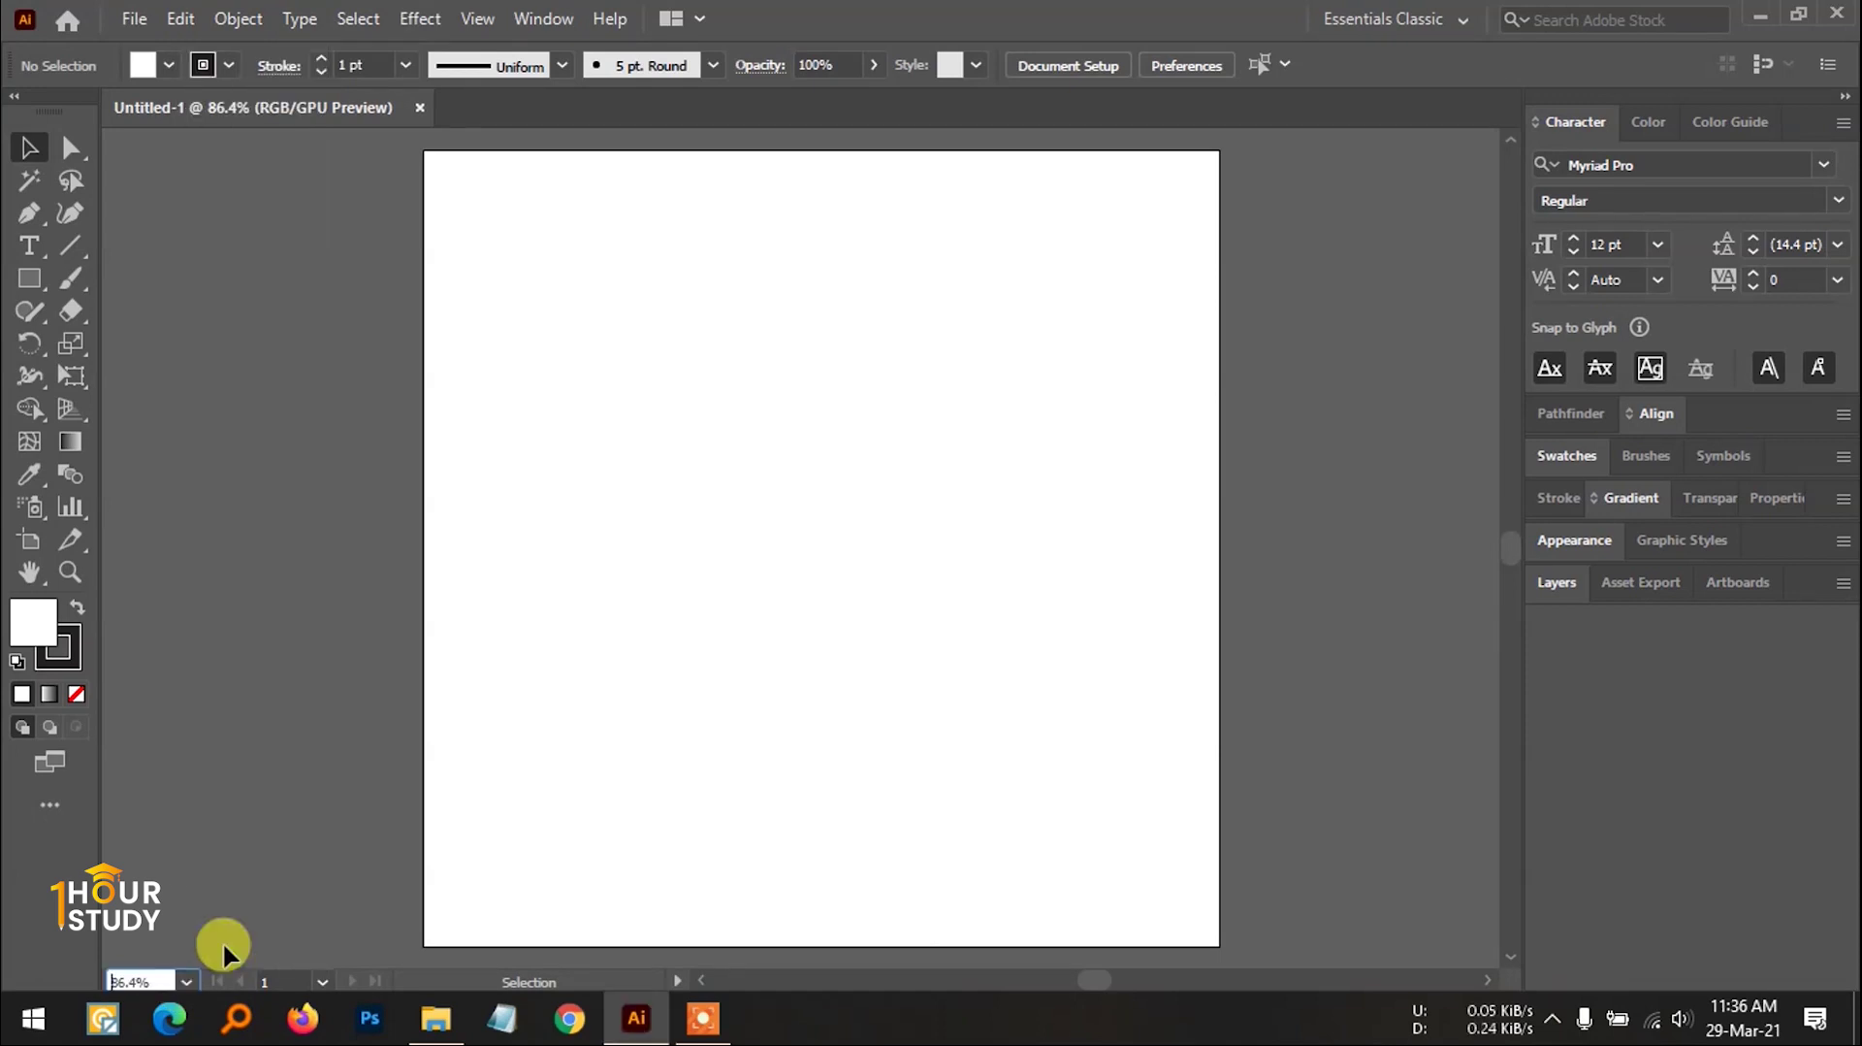
left_click(184, 983)
left_click(247, 773)
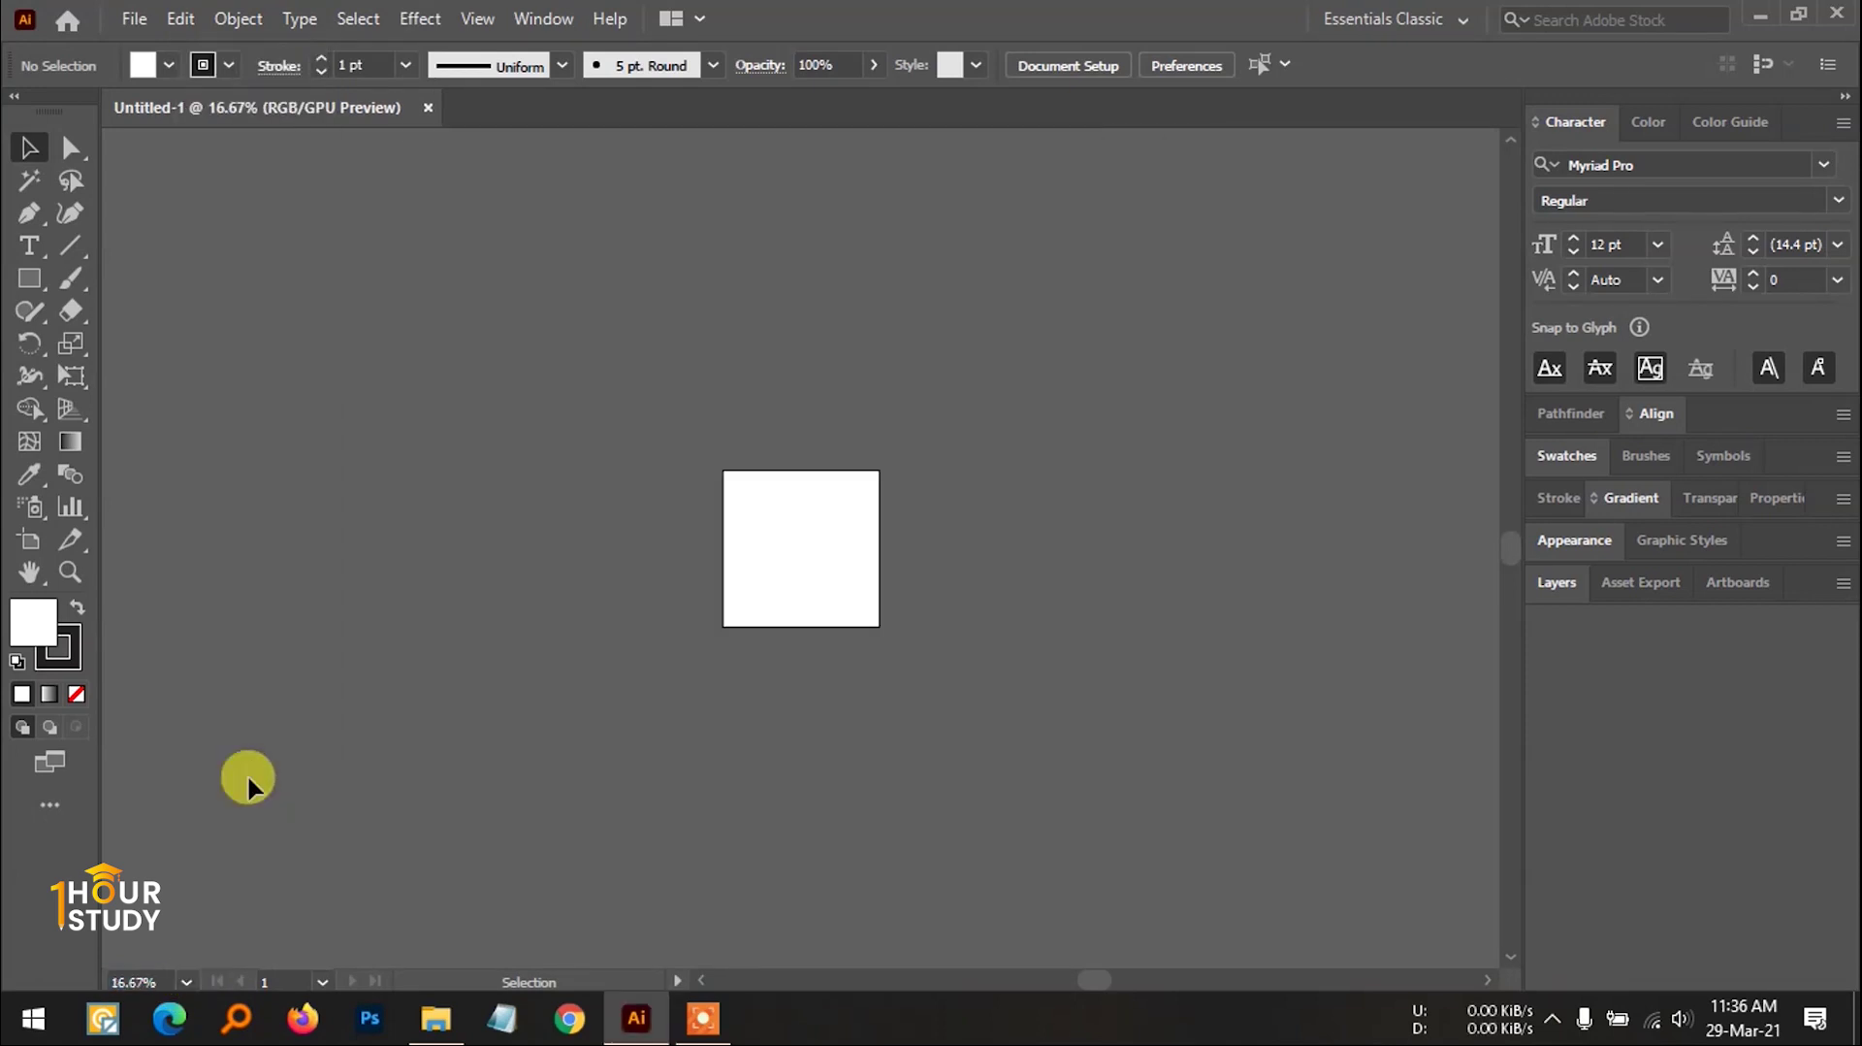
left_click(184, 983)
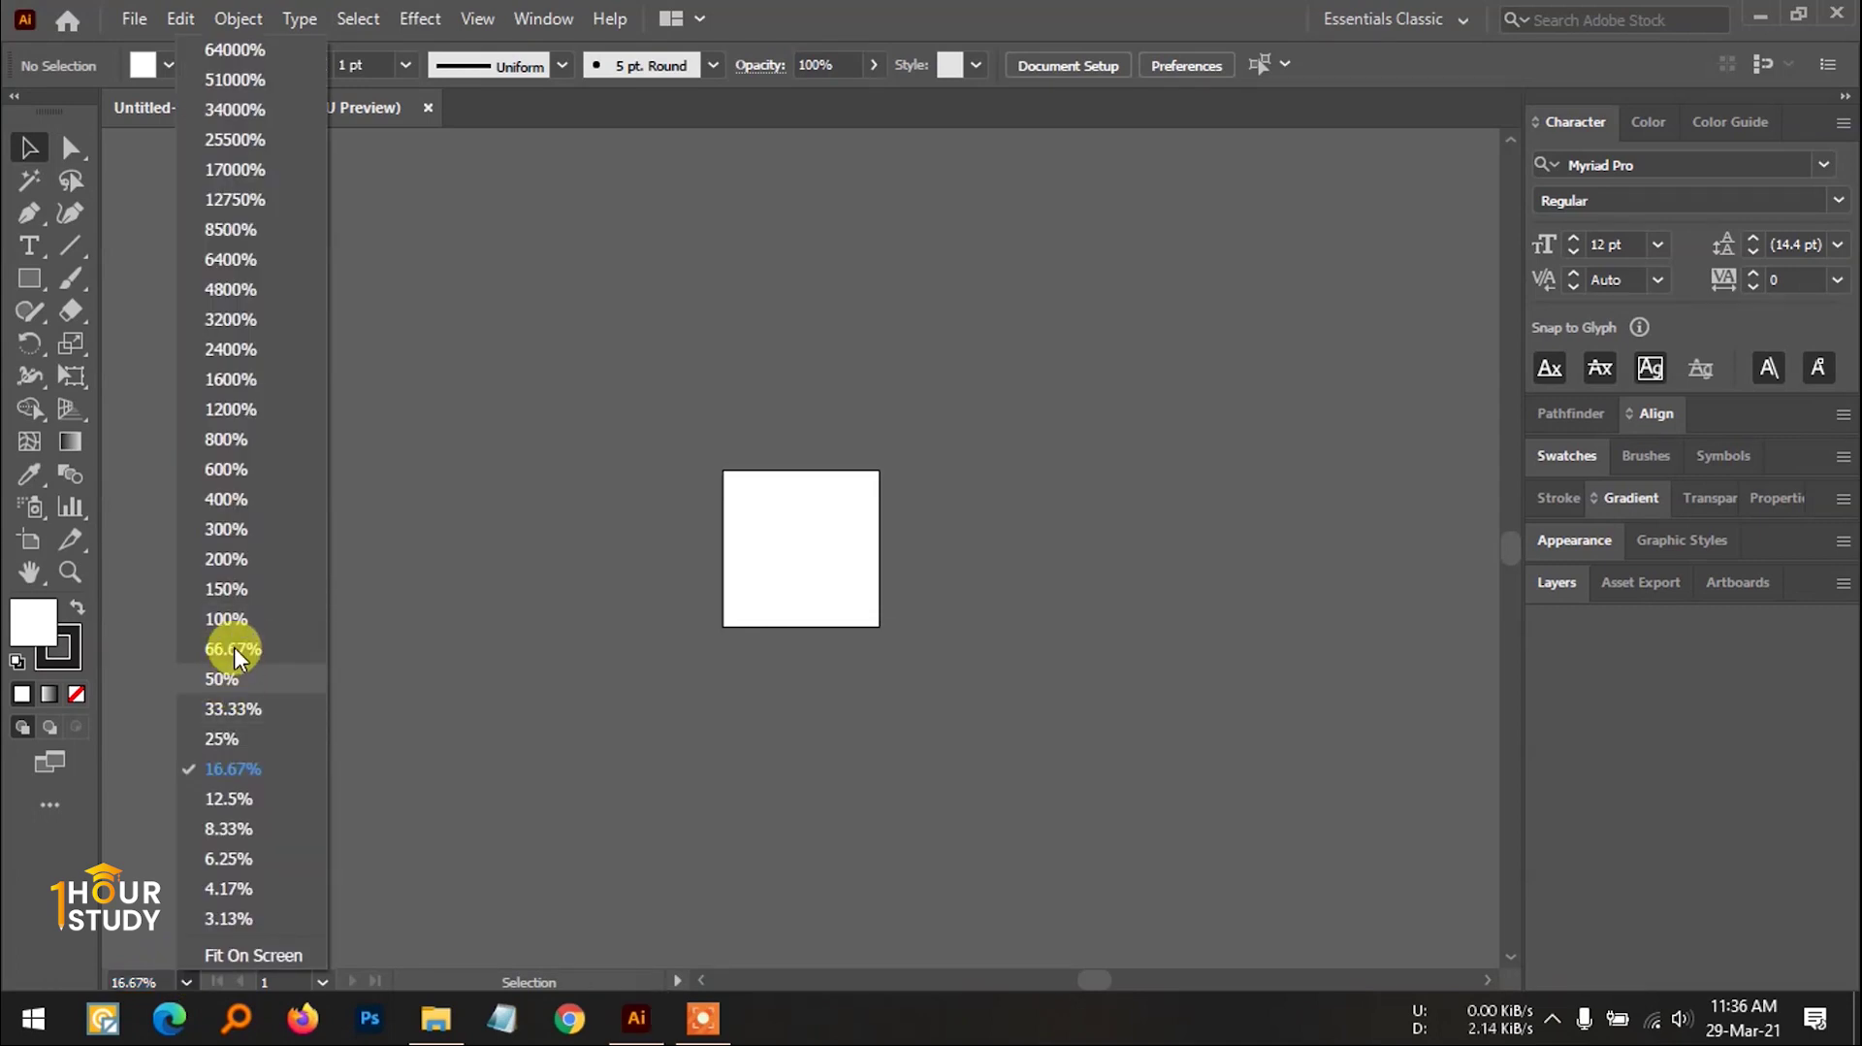
left_click(240, 621)
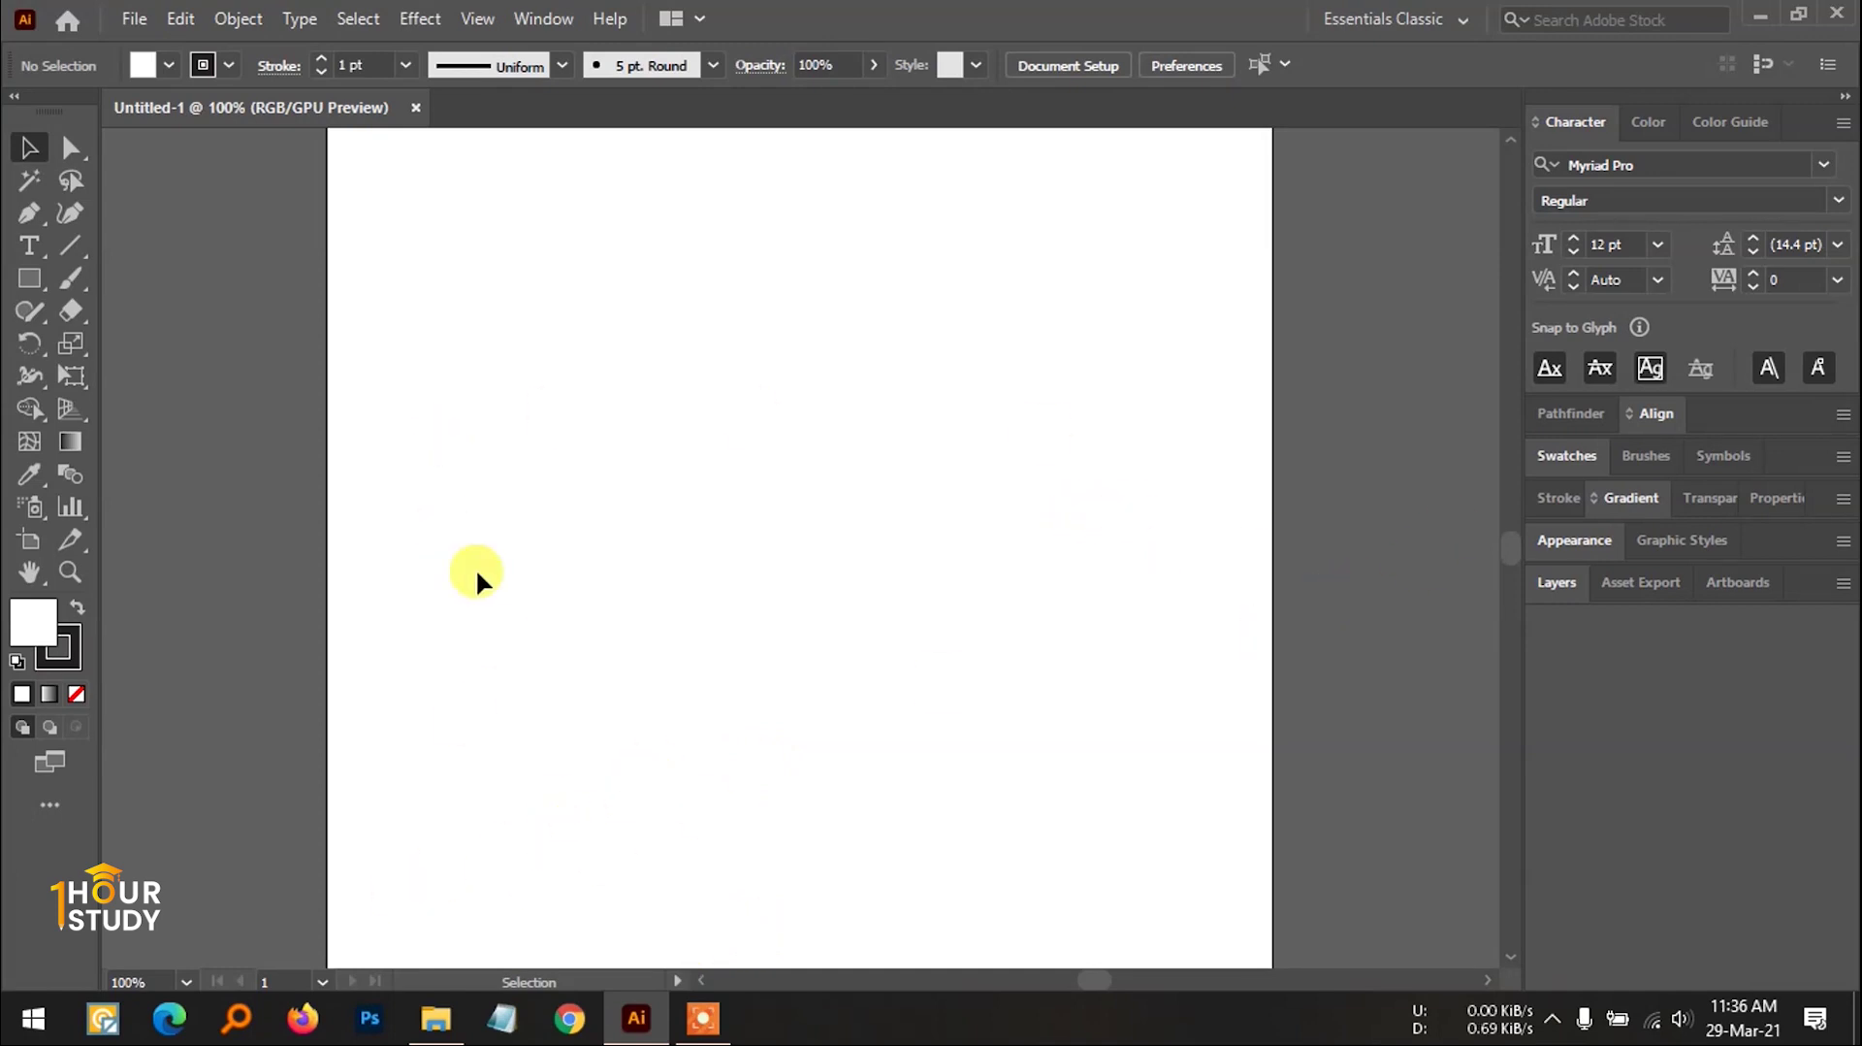
Step: Collapse the docked panels to icons and review the list of panels that can be shown
left_click(1845, 96)
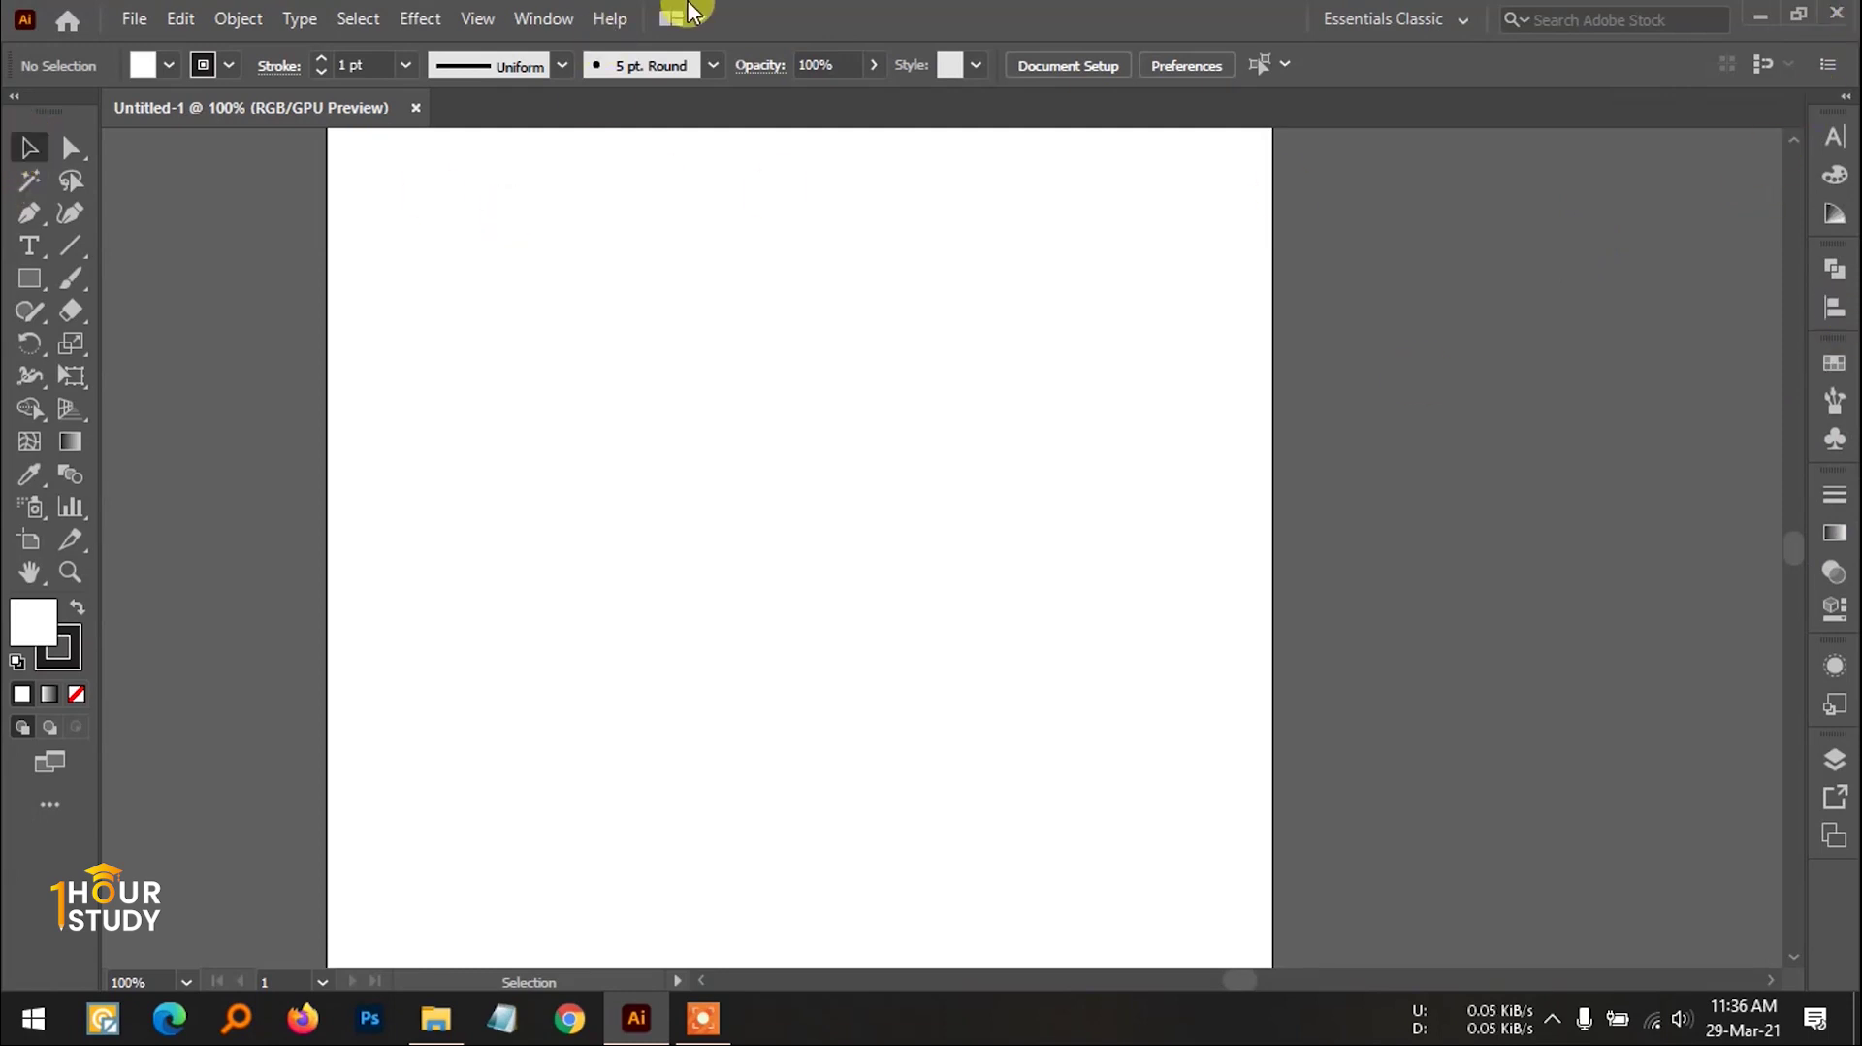
left_click(545, 20)
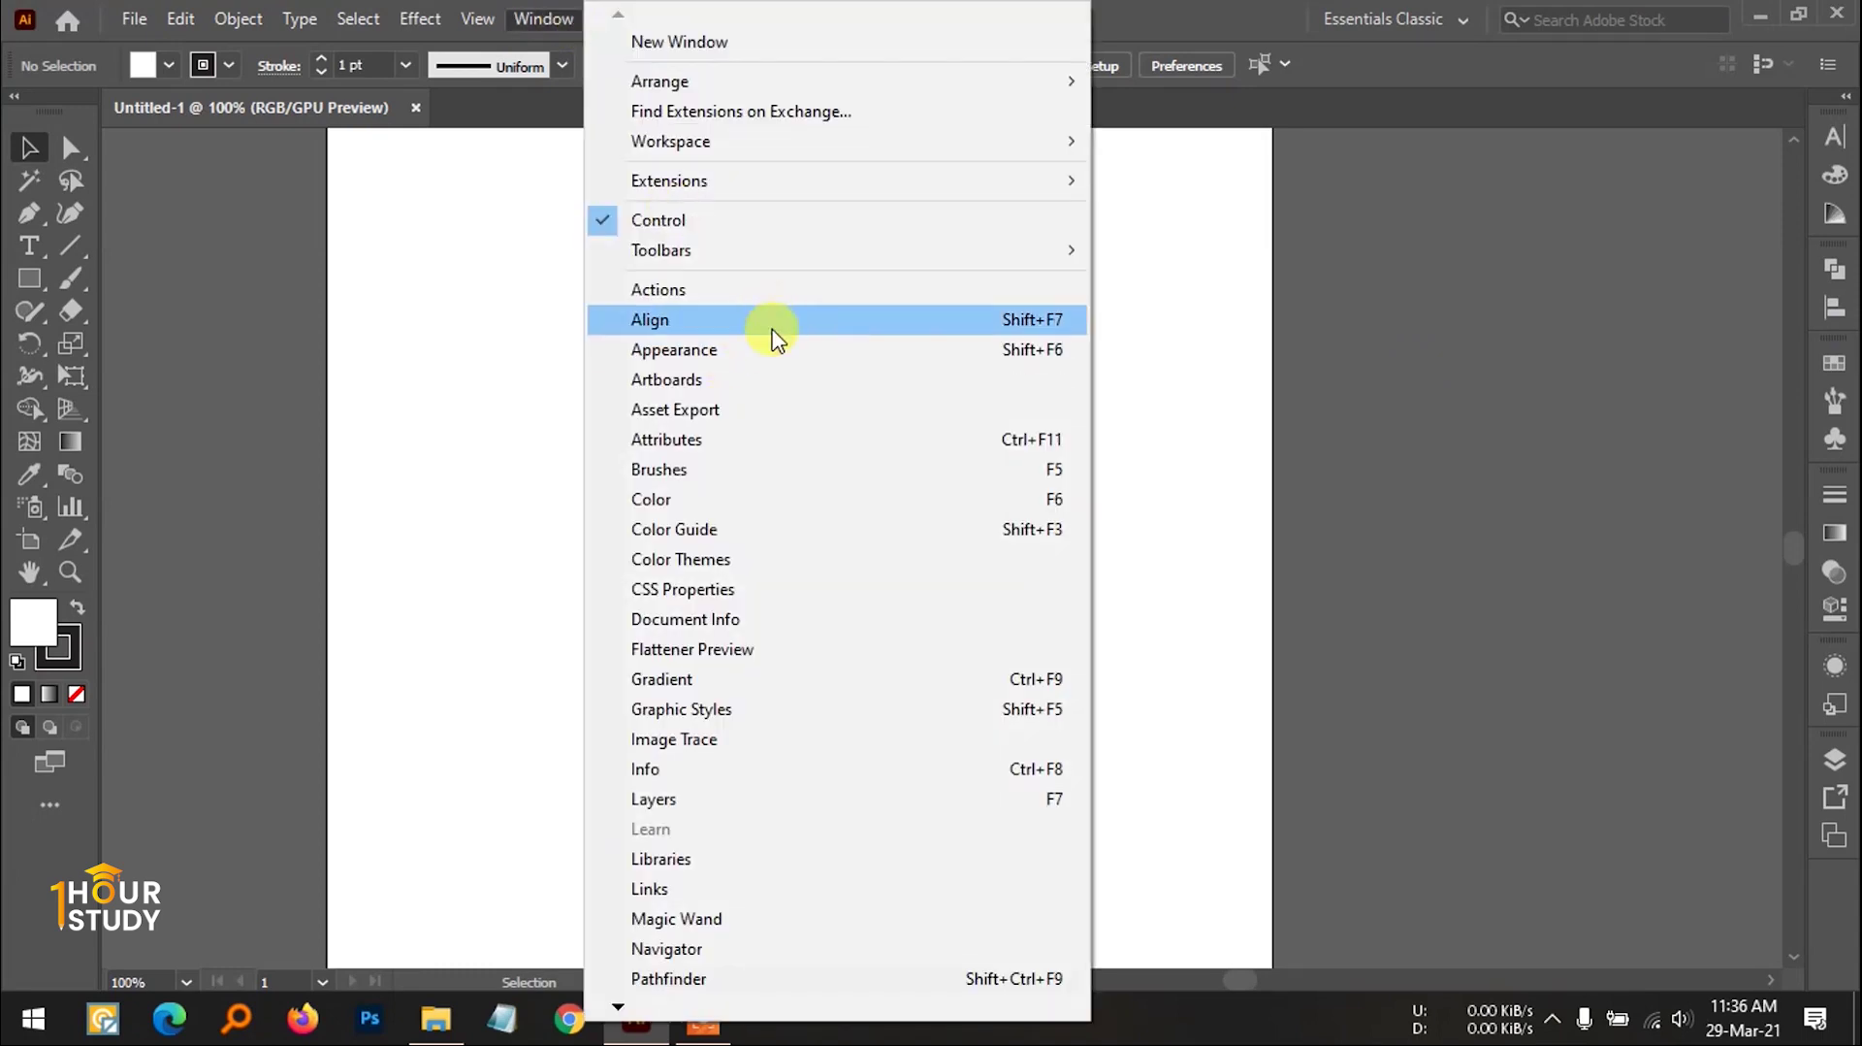
left_click(1713, 258)
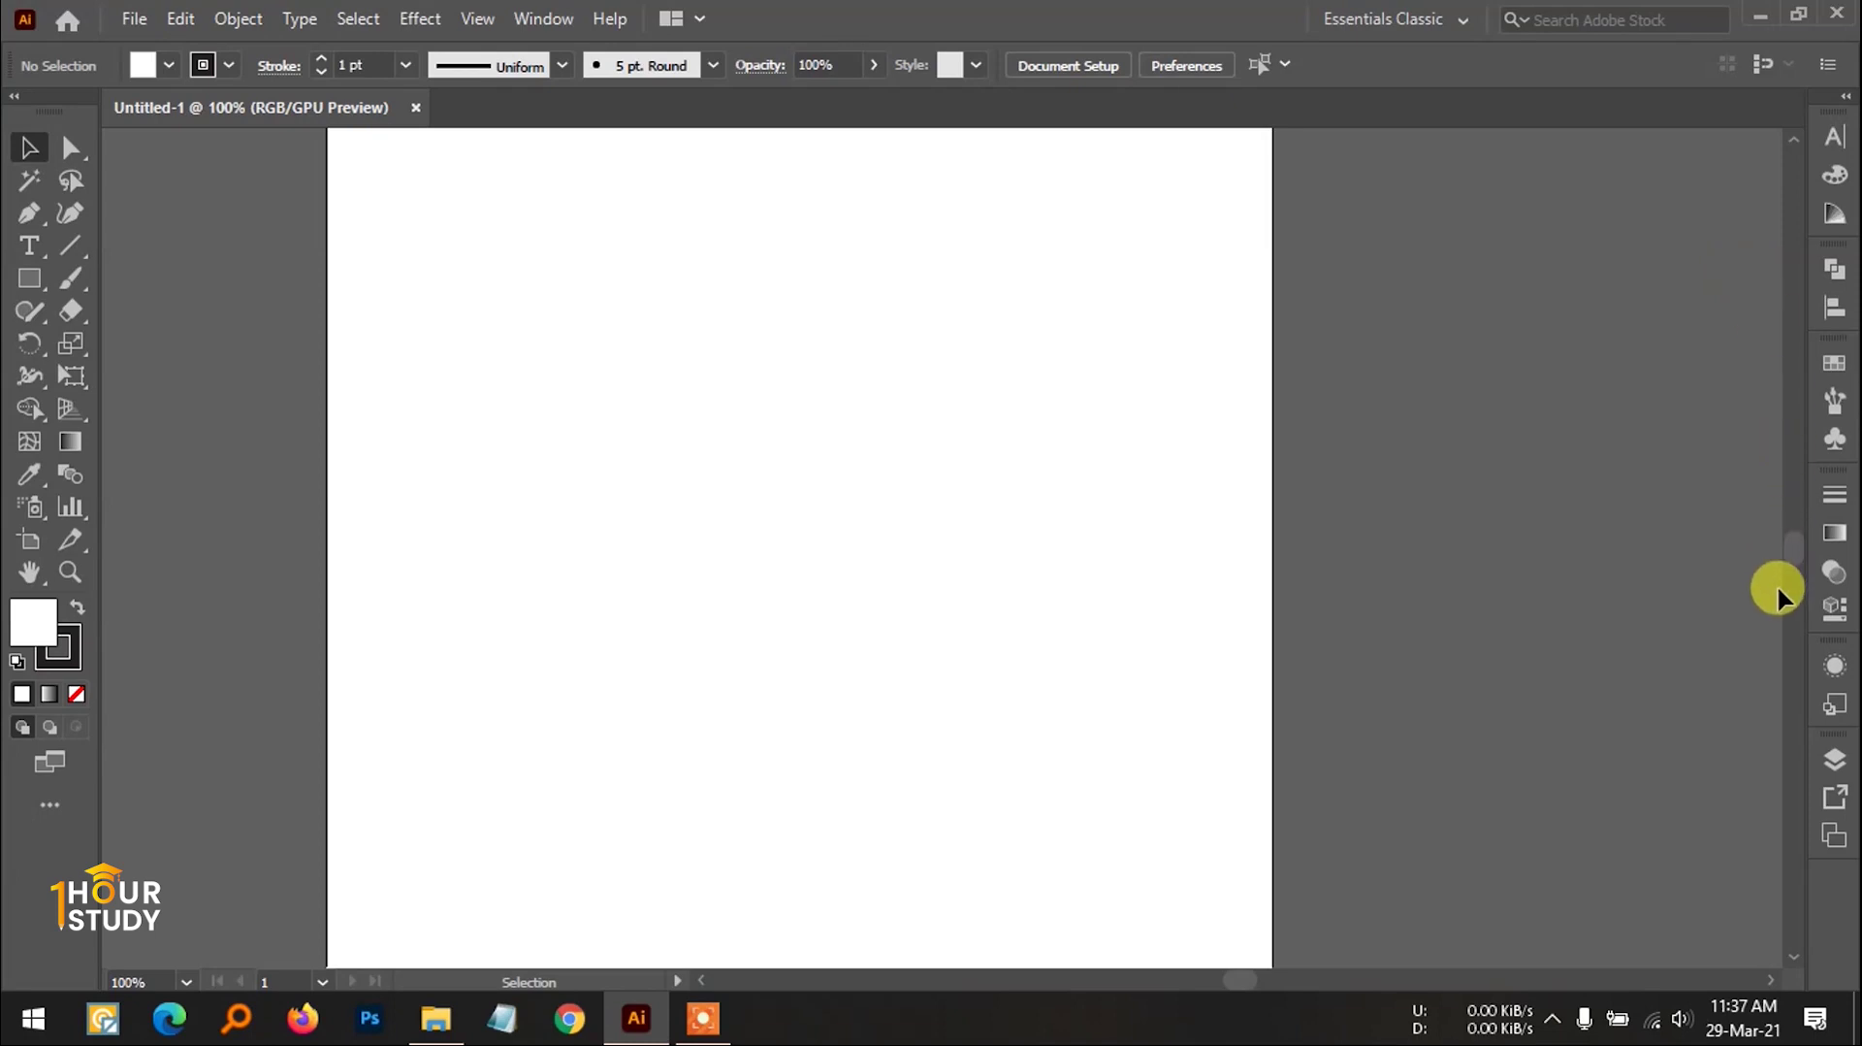
Step: Show the Image Trace panel and dock it in the group with Swatches, Brushes and Symbols
left_click(553, 17)
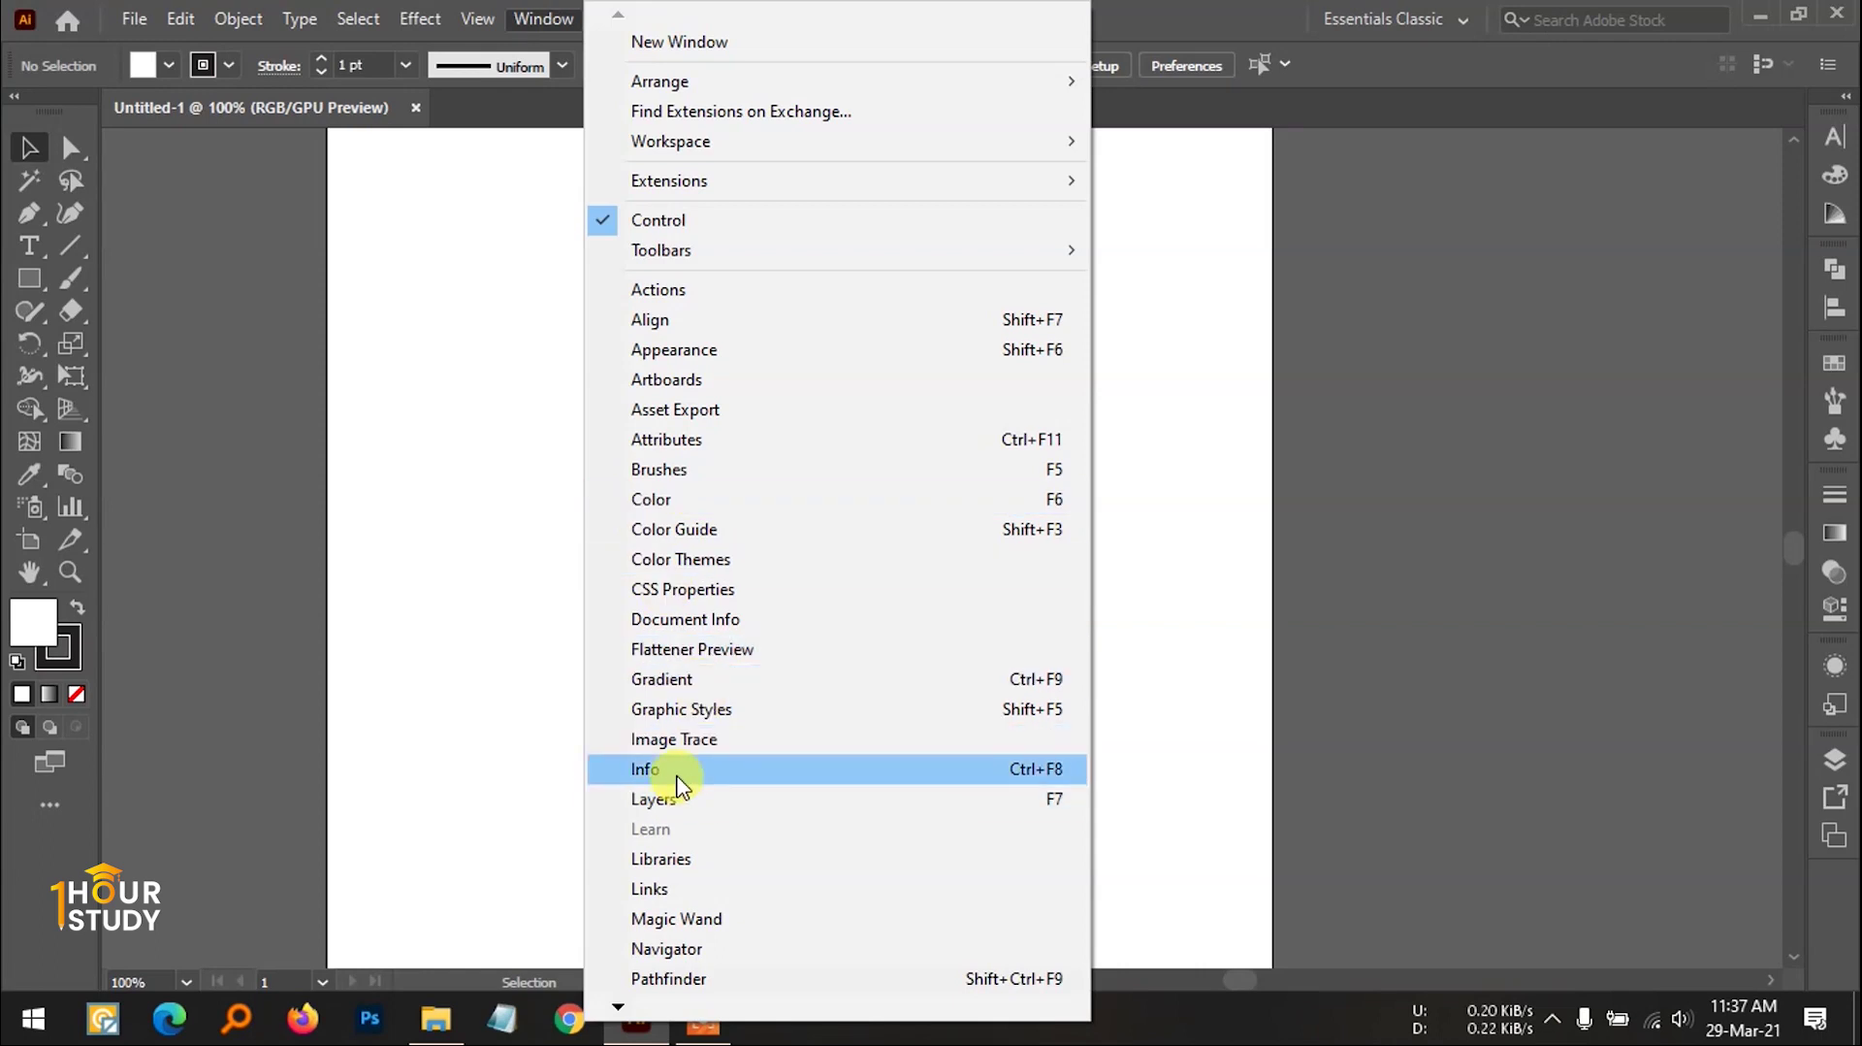
left_click(700, 741)
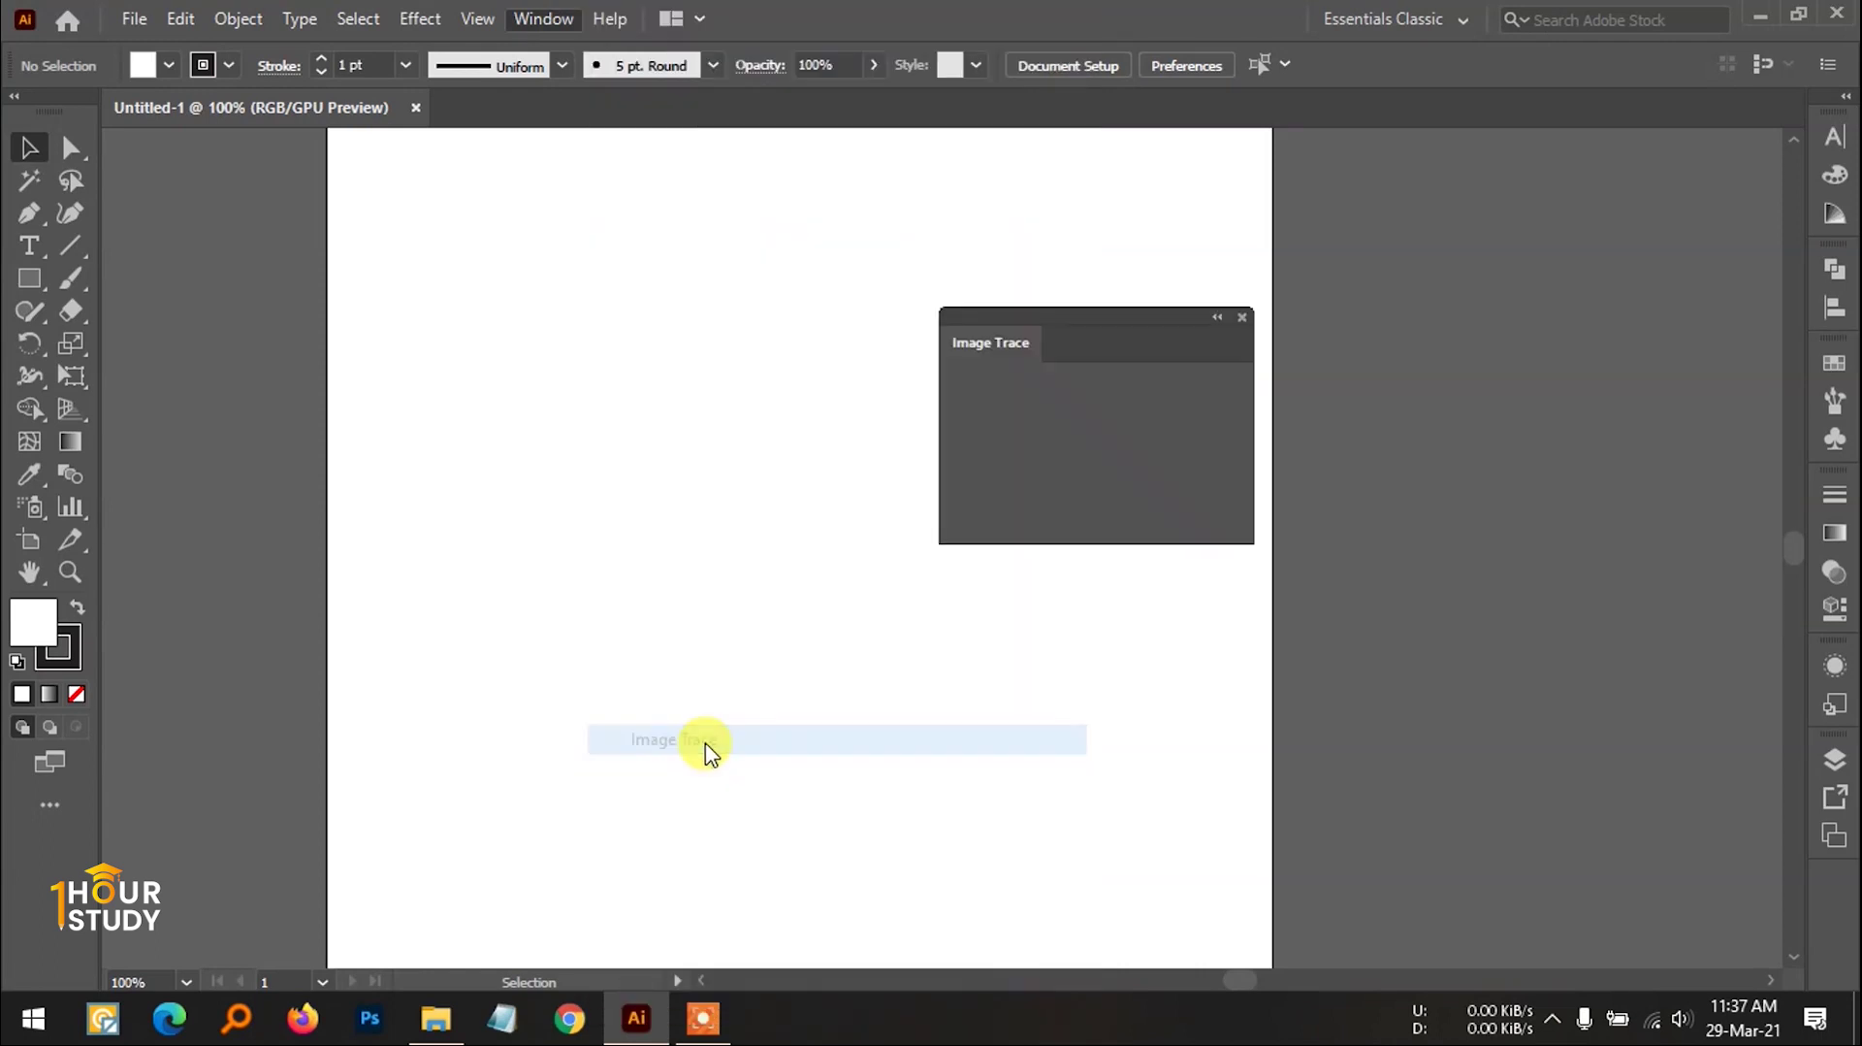
left_click(1846, 95)
mouse_move(964, 332)
left_mouse_down()
mouse_move(1309, 366)
mouse_move(1848, 361)
left_mouse_up()
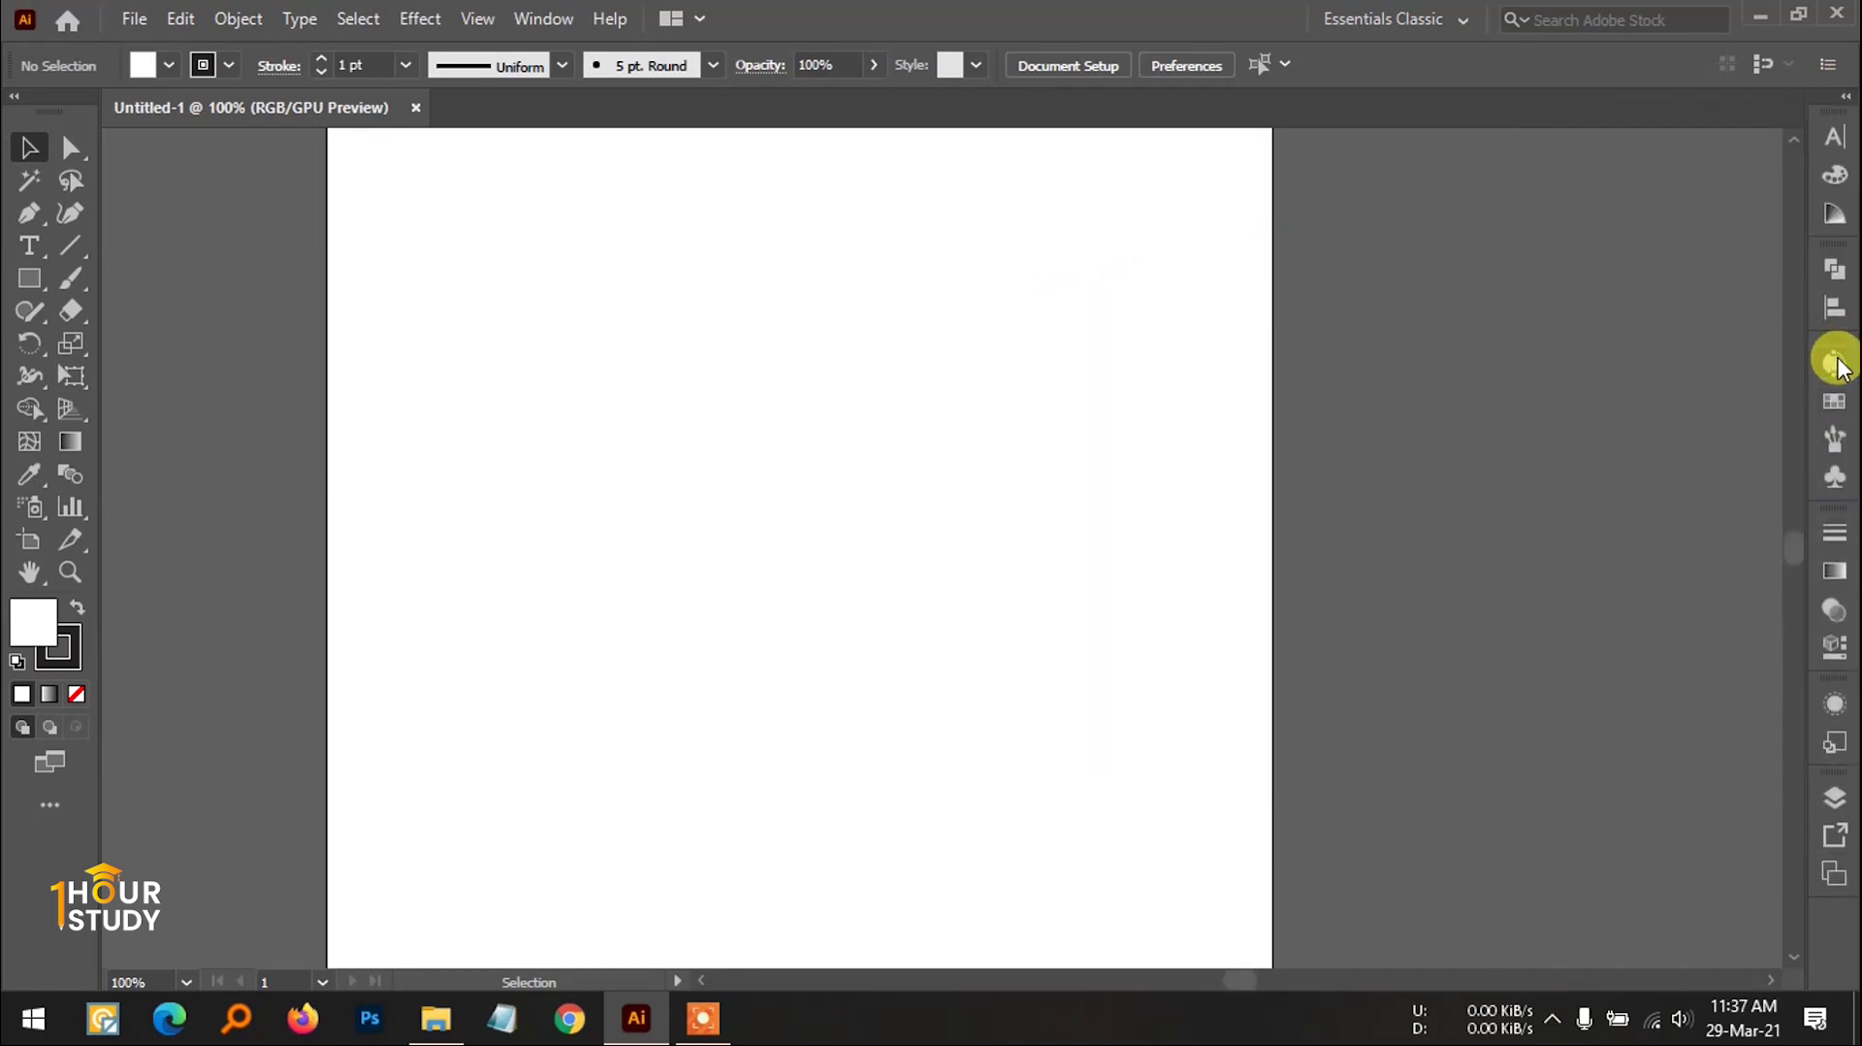
left_click(1838, 364)
left_click(1838, 364)
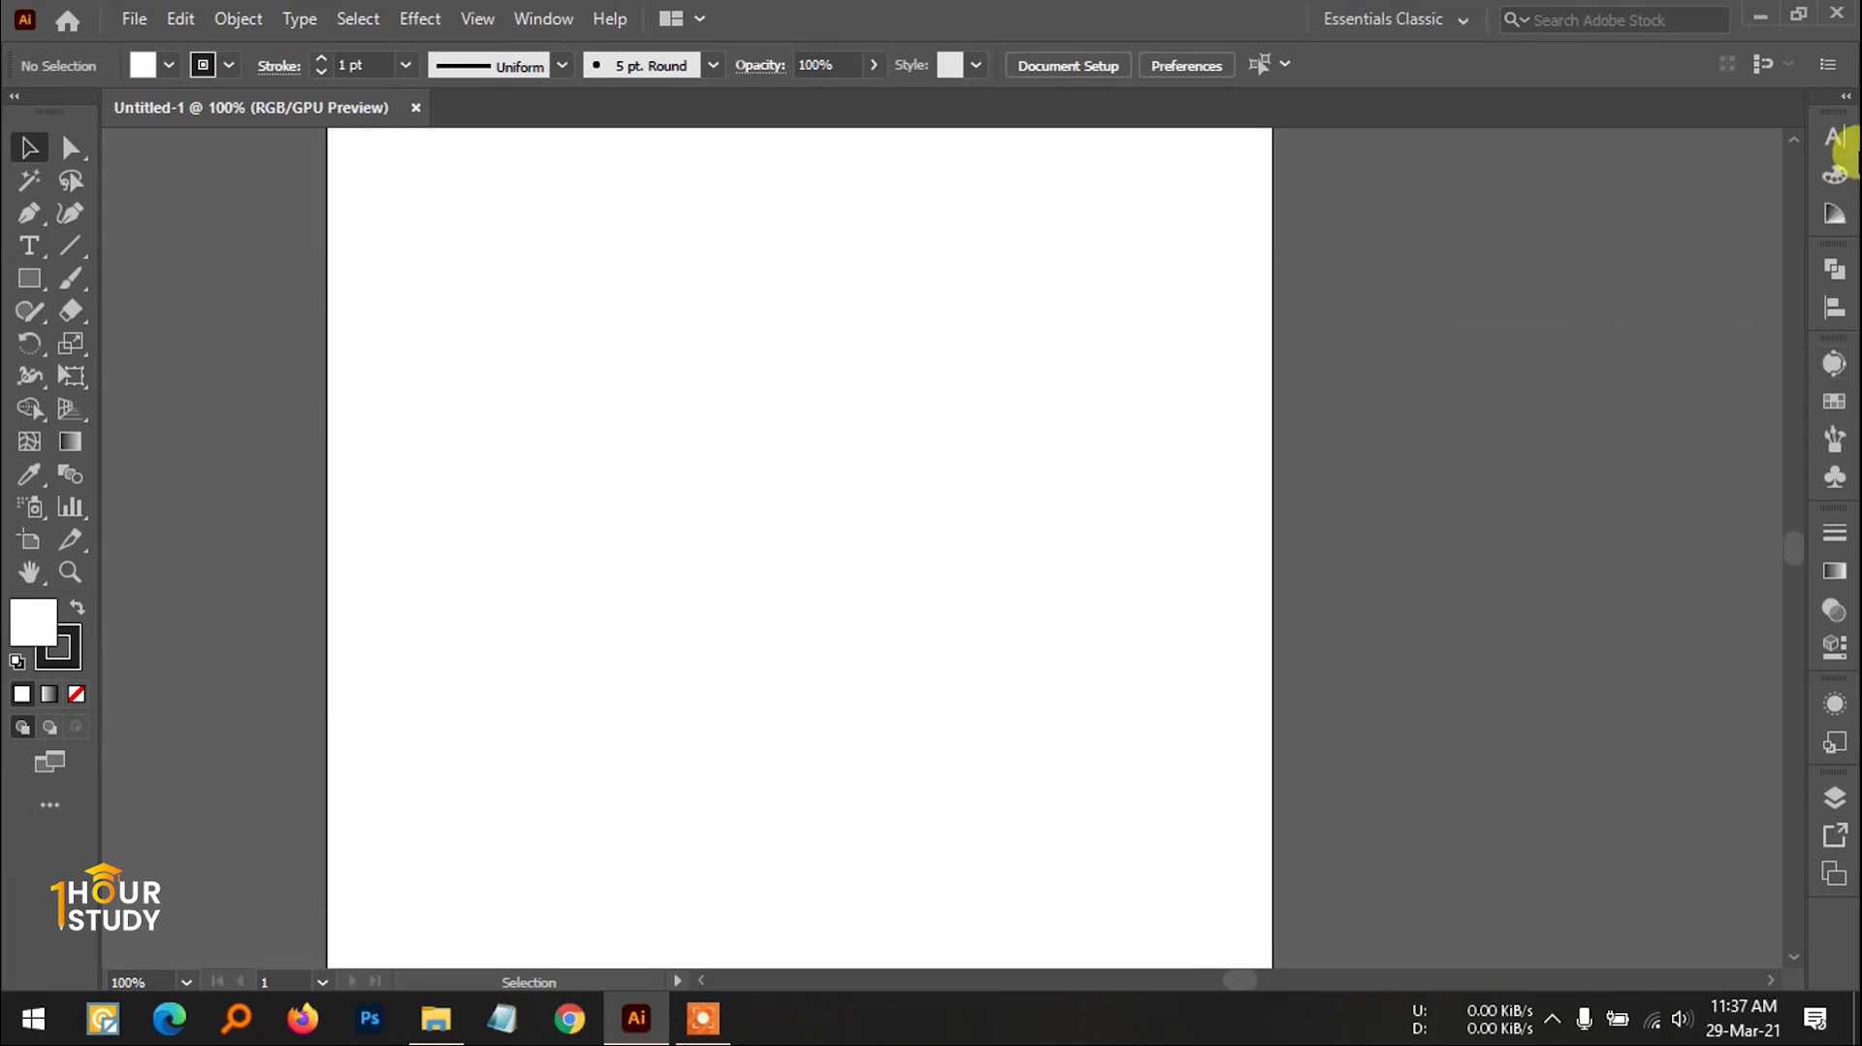
Step: Try expanding the docked panels and collapsing them back to icons, twice
left_click(1844, 100)
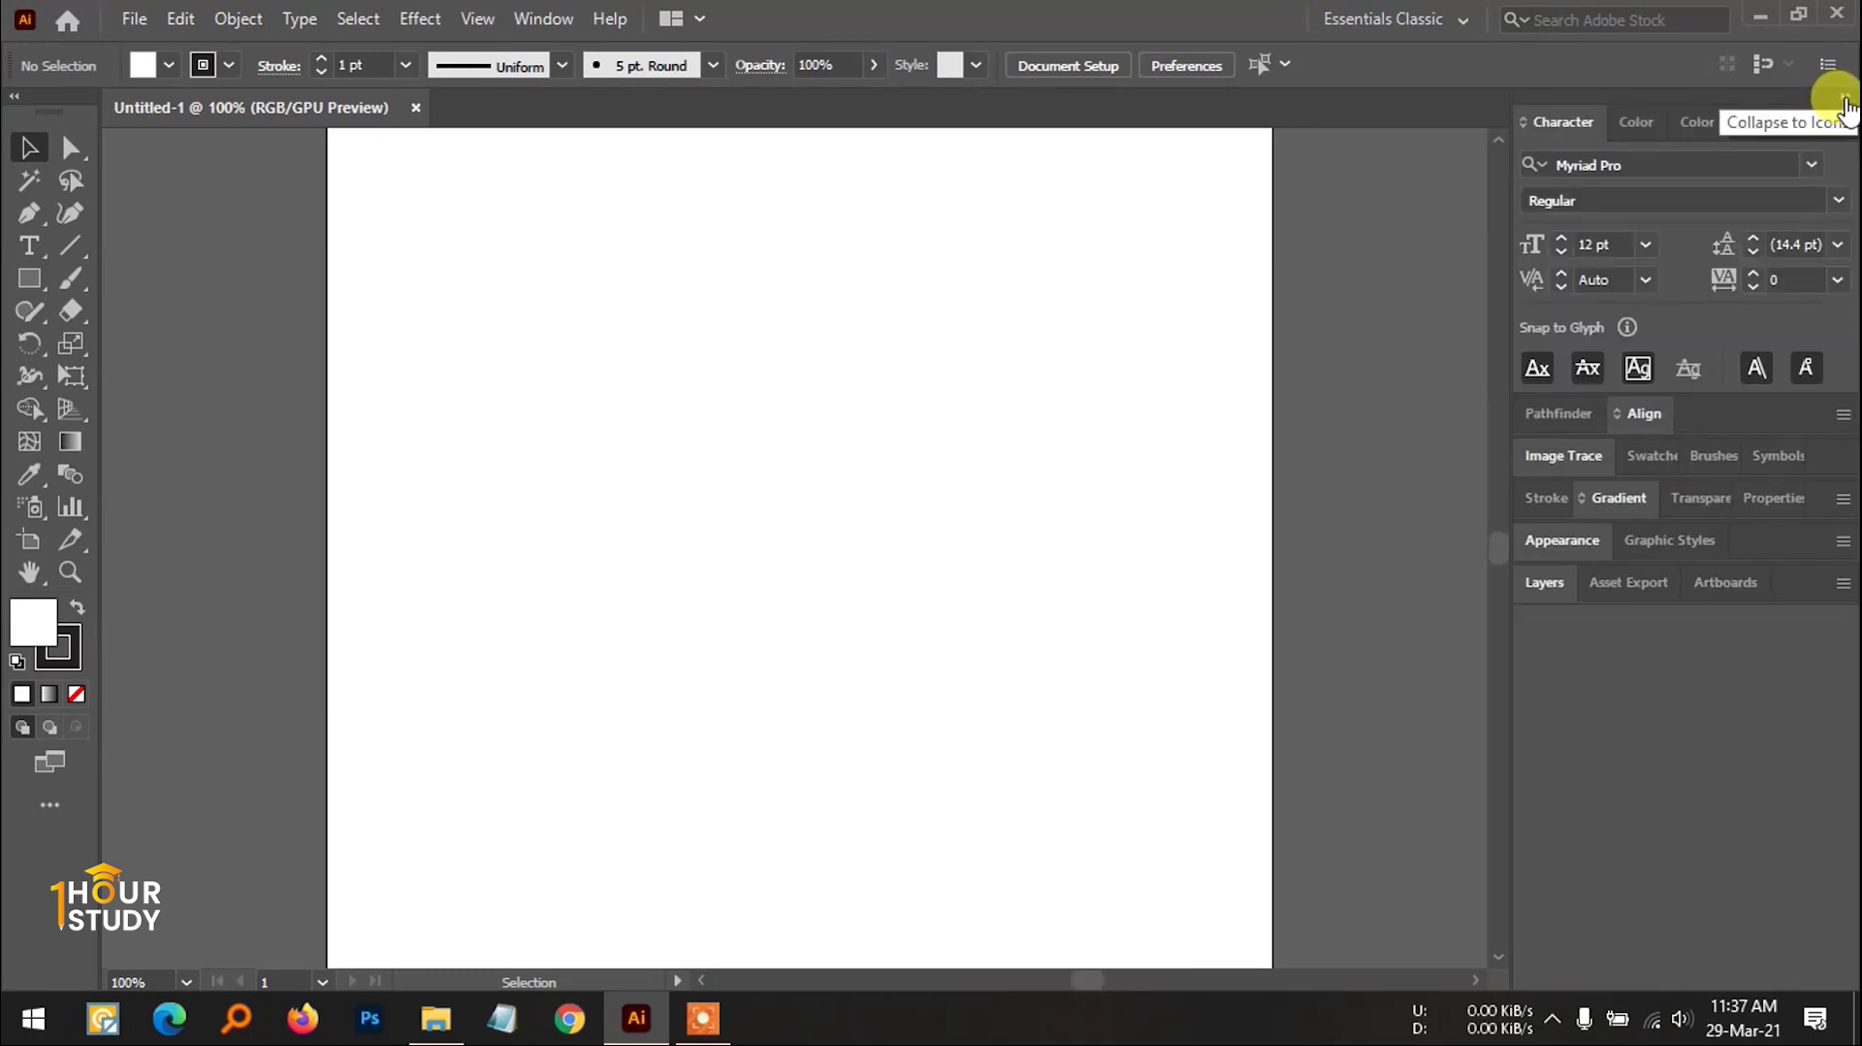
left_click(1845, 101)
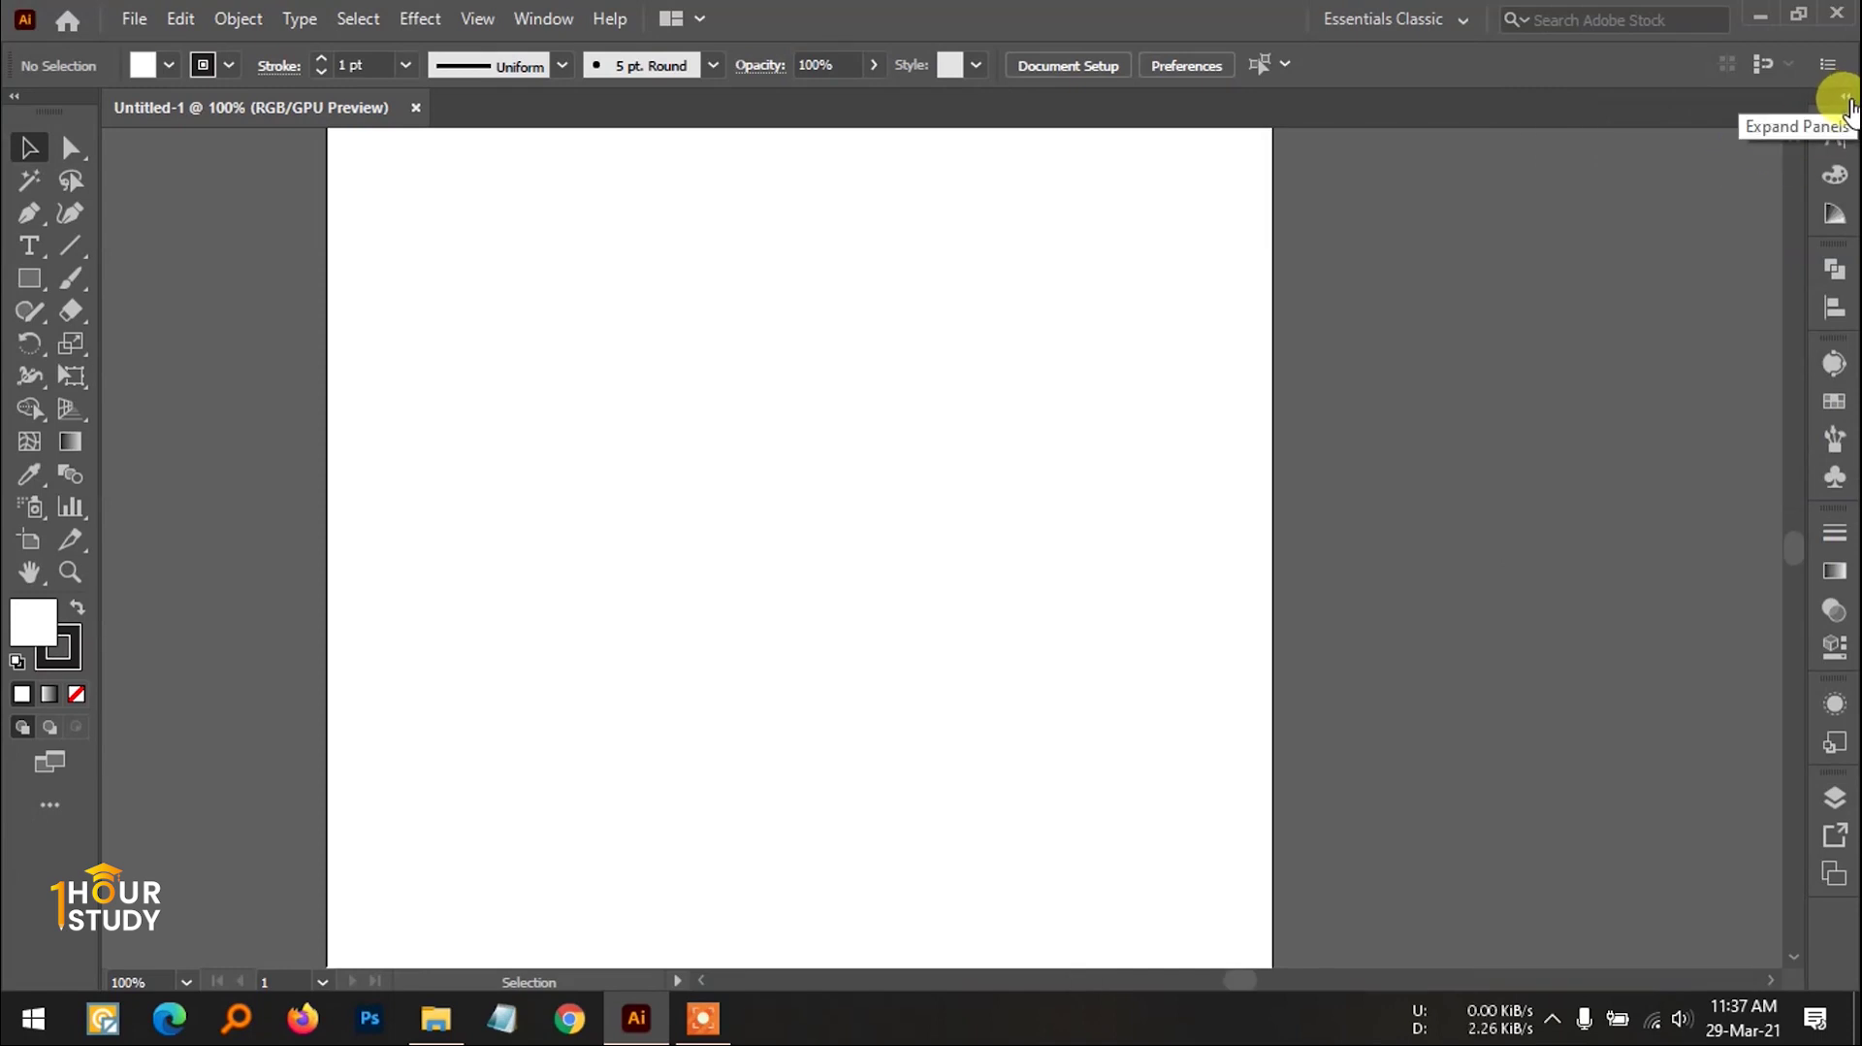
left_click(1845, 101)
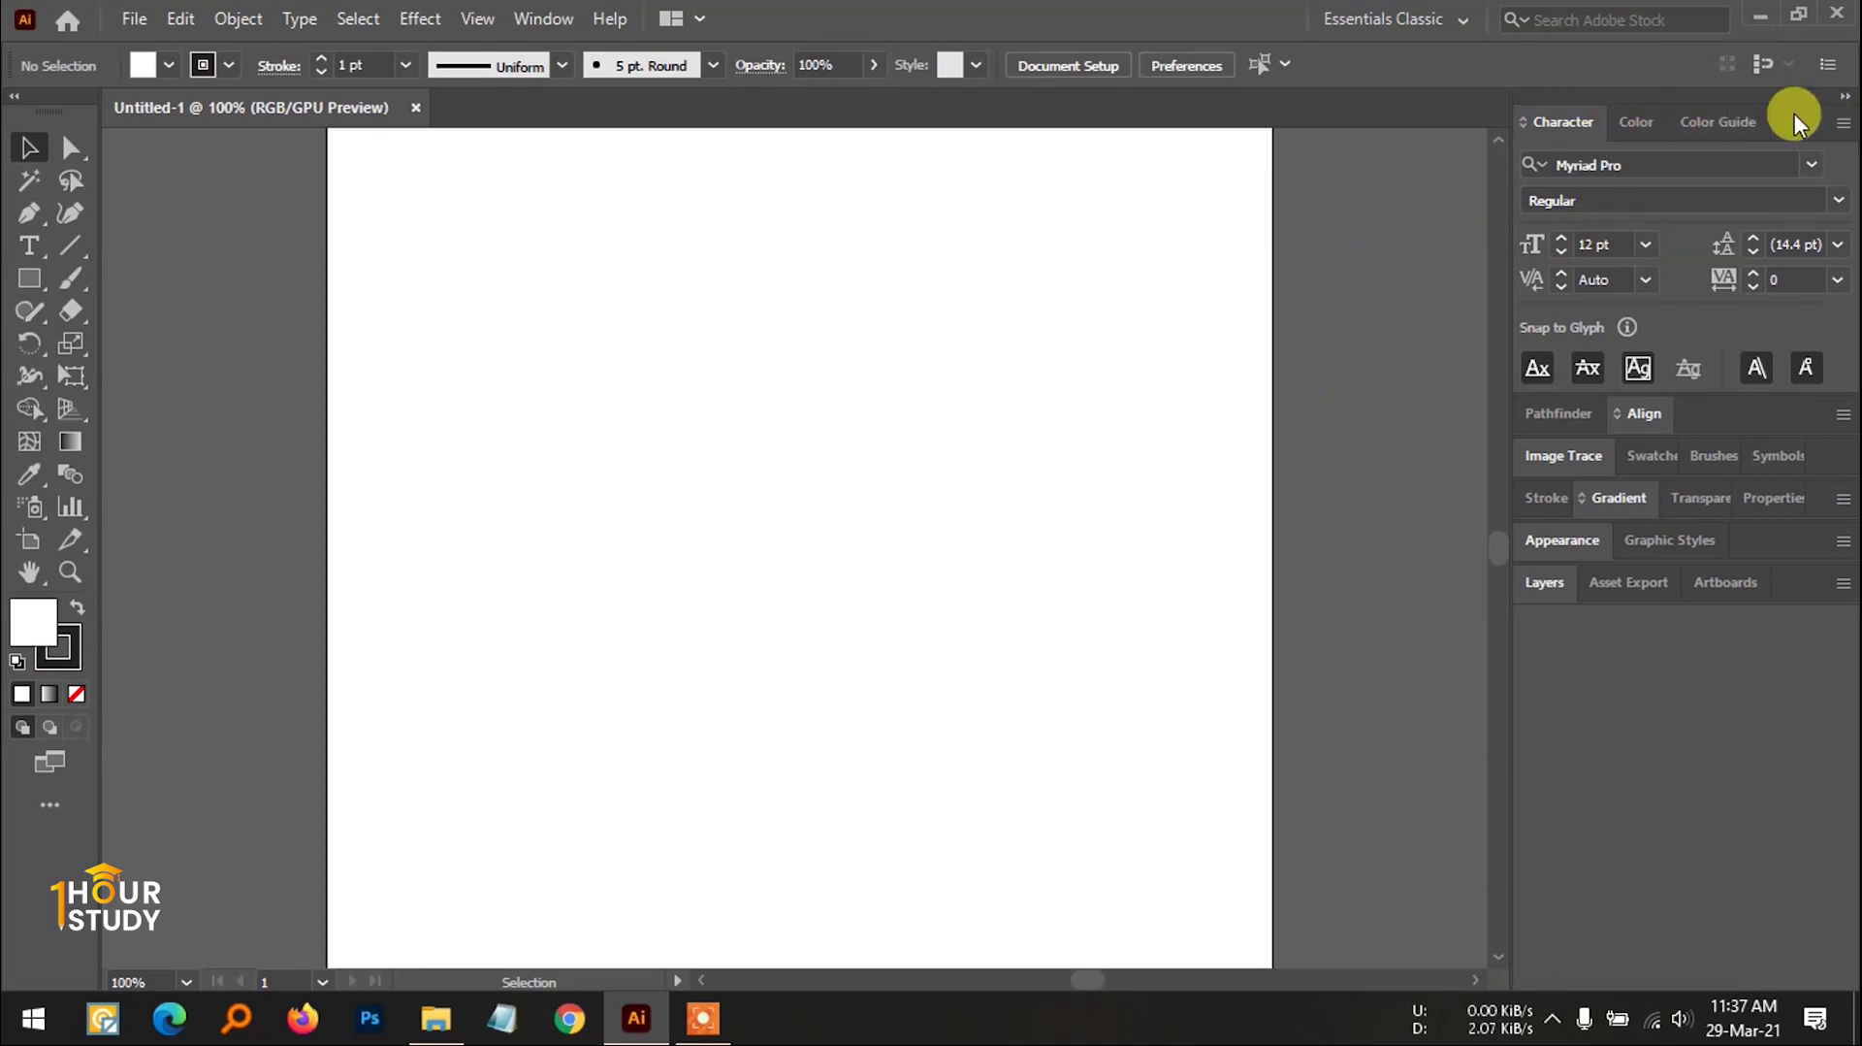
left_click(1843, 97)
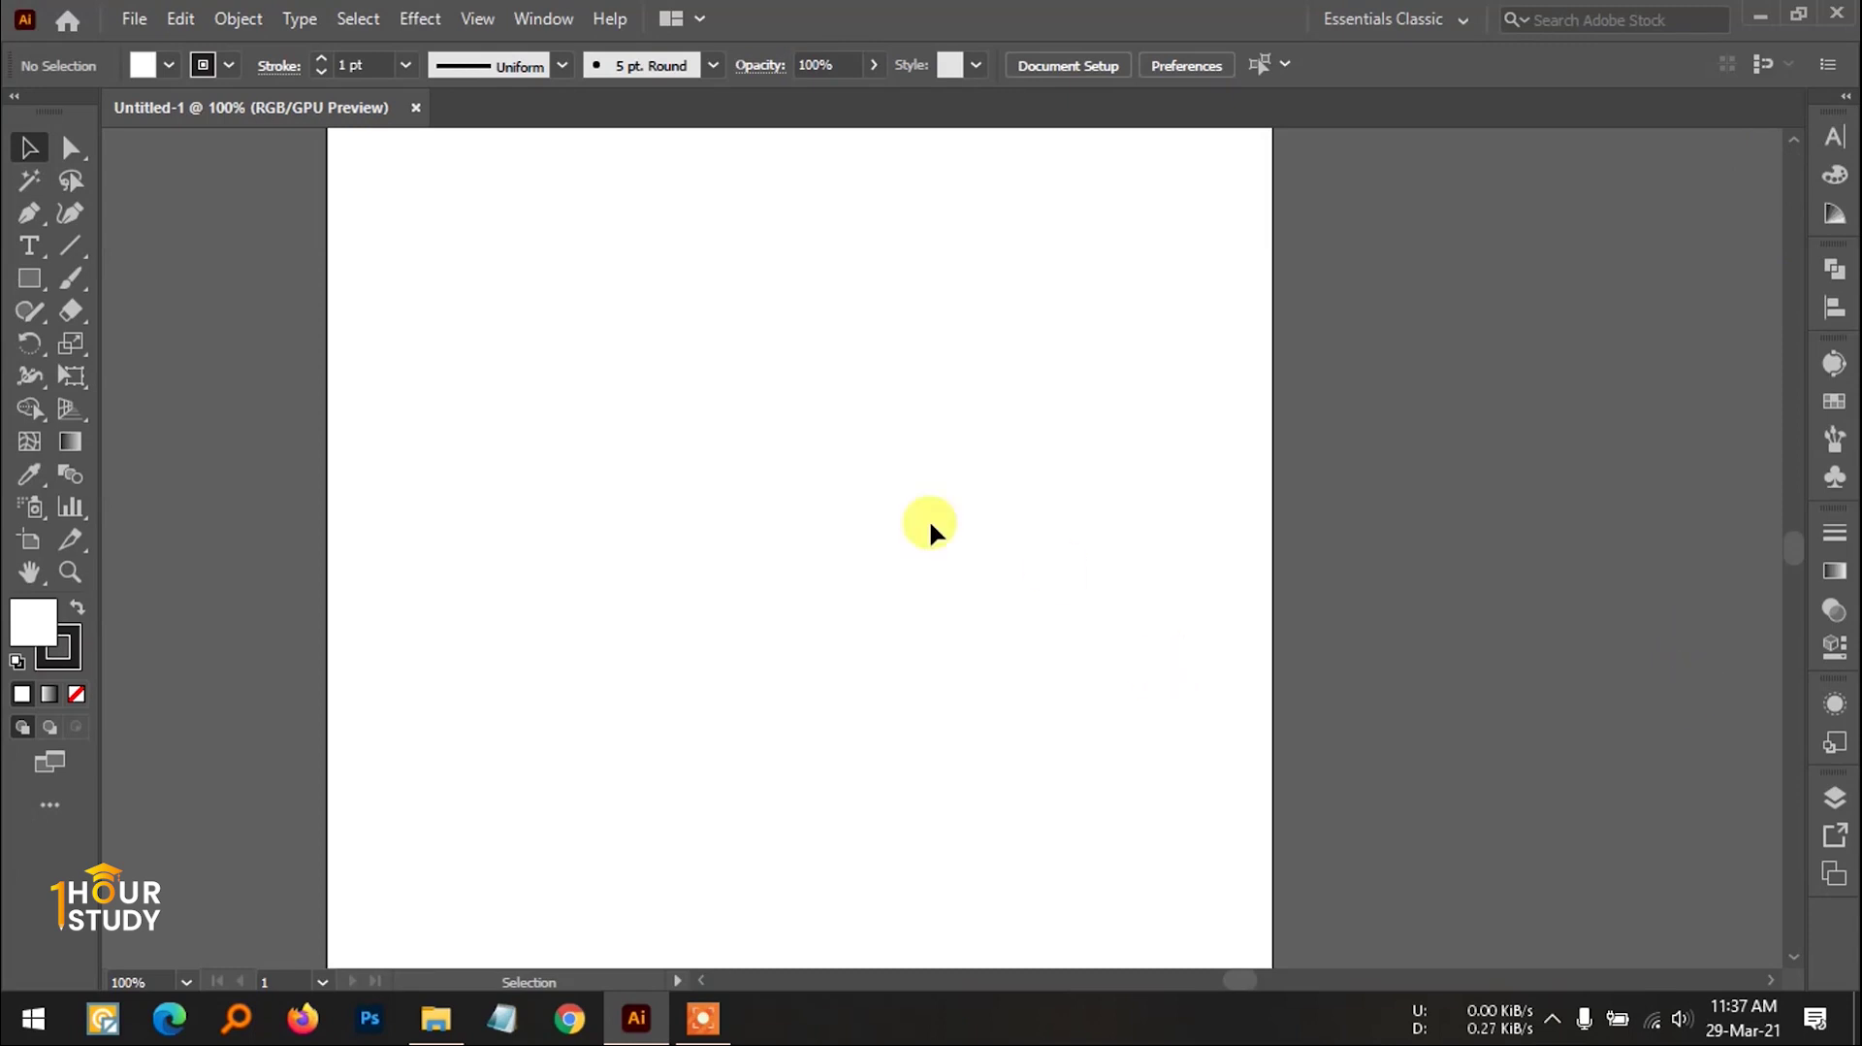
Step: Draw three upright rectangles on the artboard: one near the top centre, one left of centre and a taller one toward the right edge
left_click_drag(1791, 550, 1795, 551)
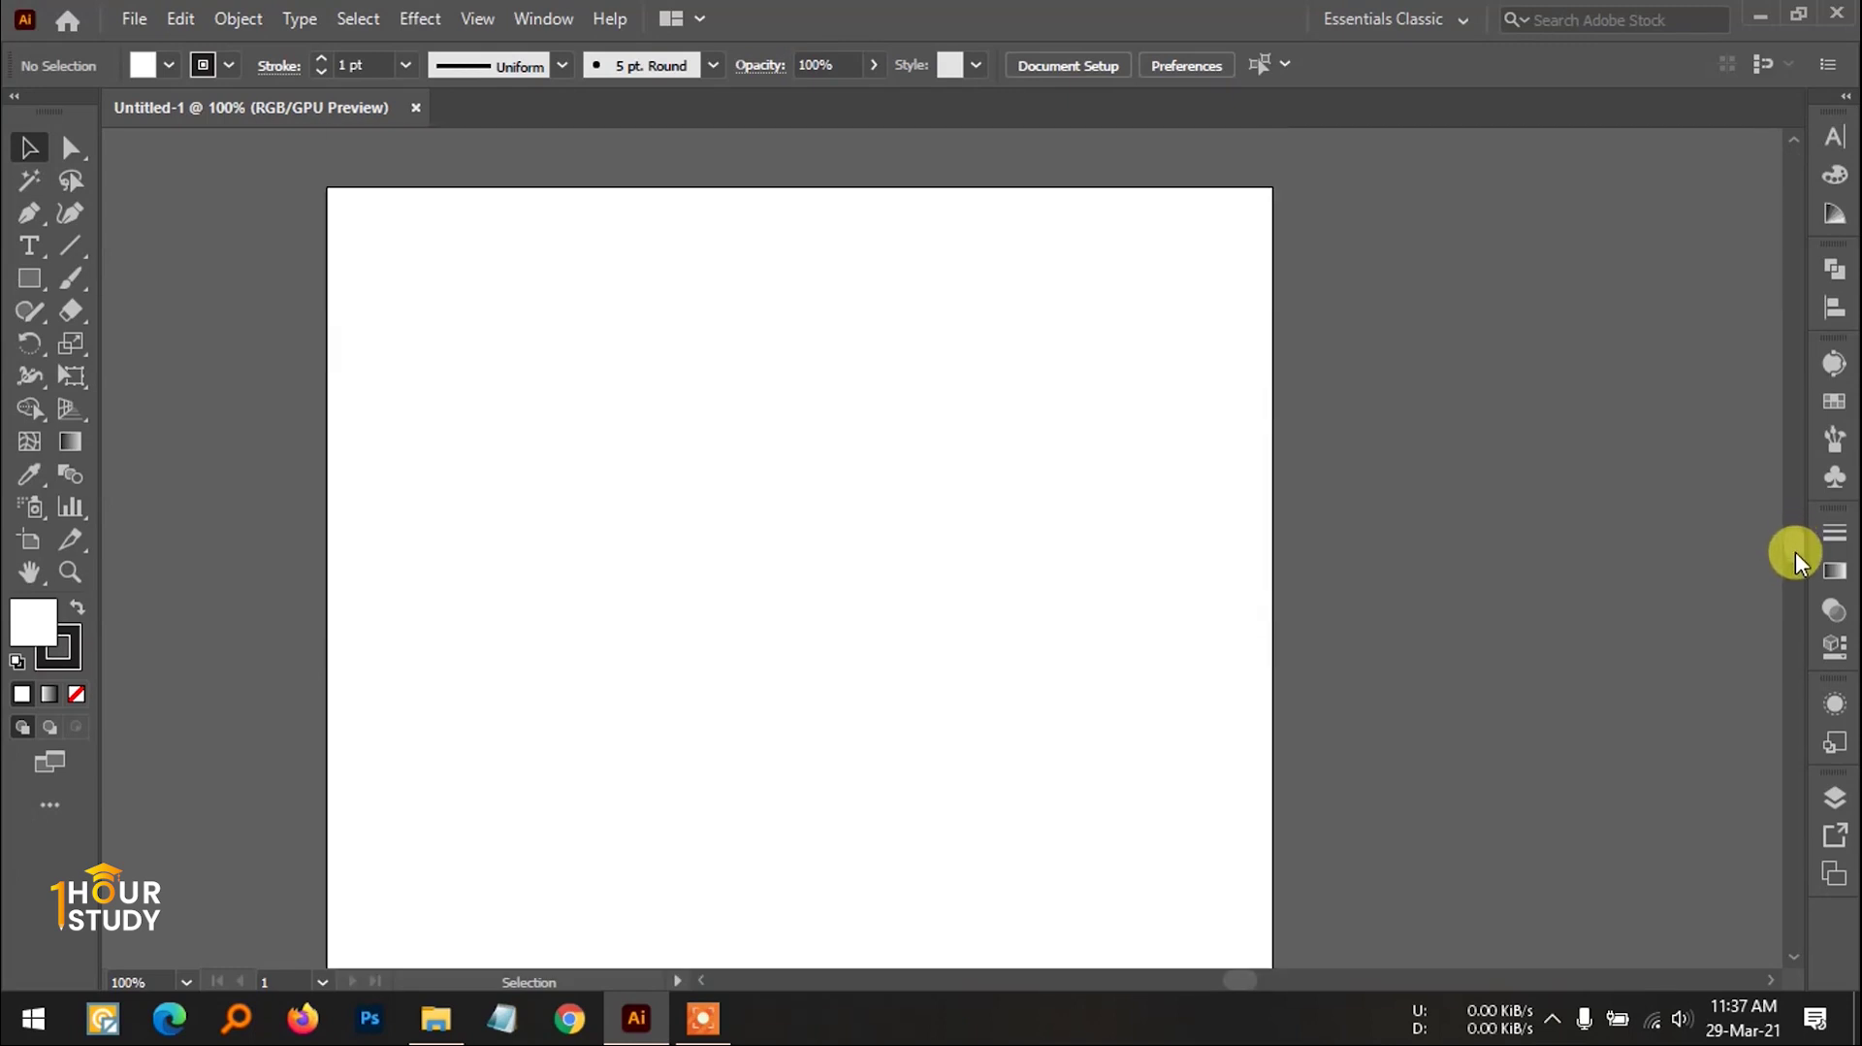
left_click_drag(1235, 974, 1232, 978)
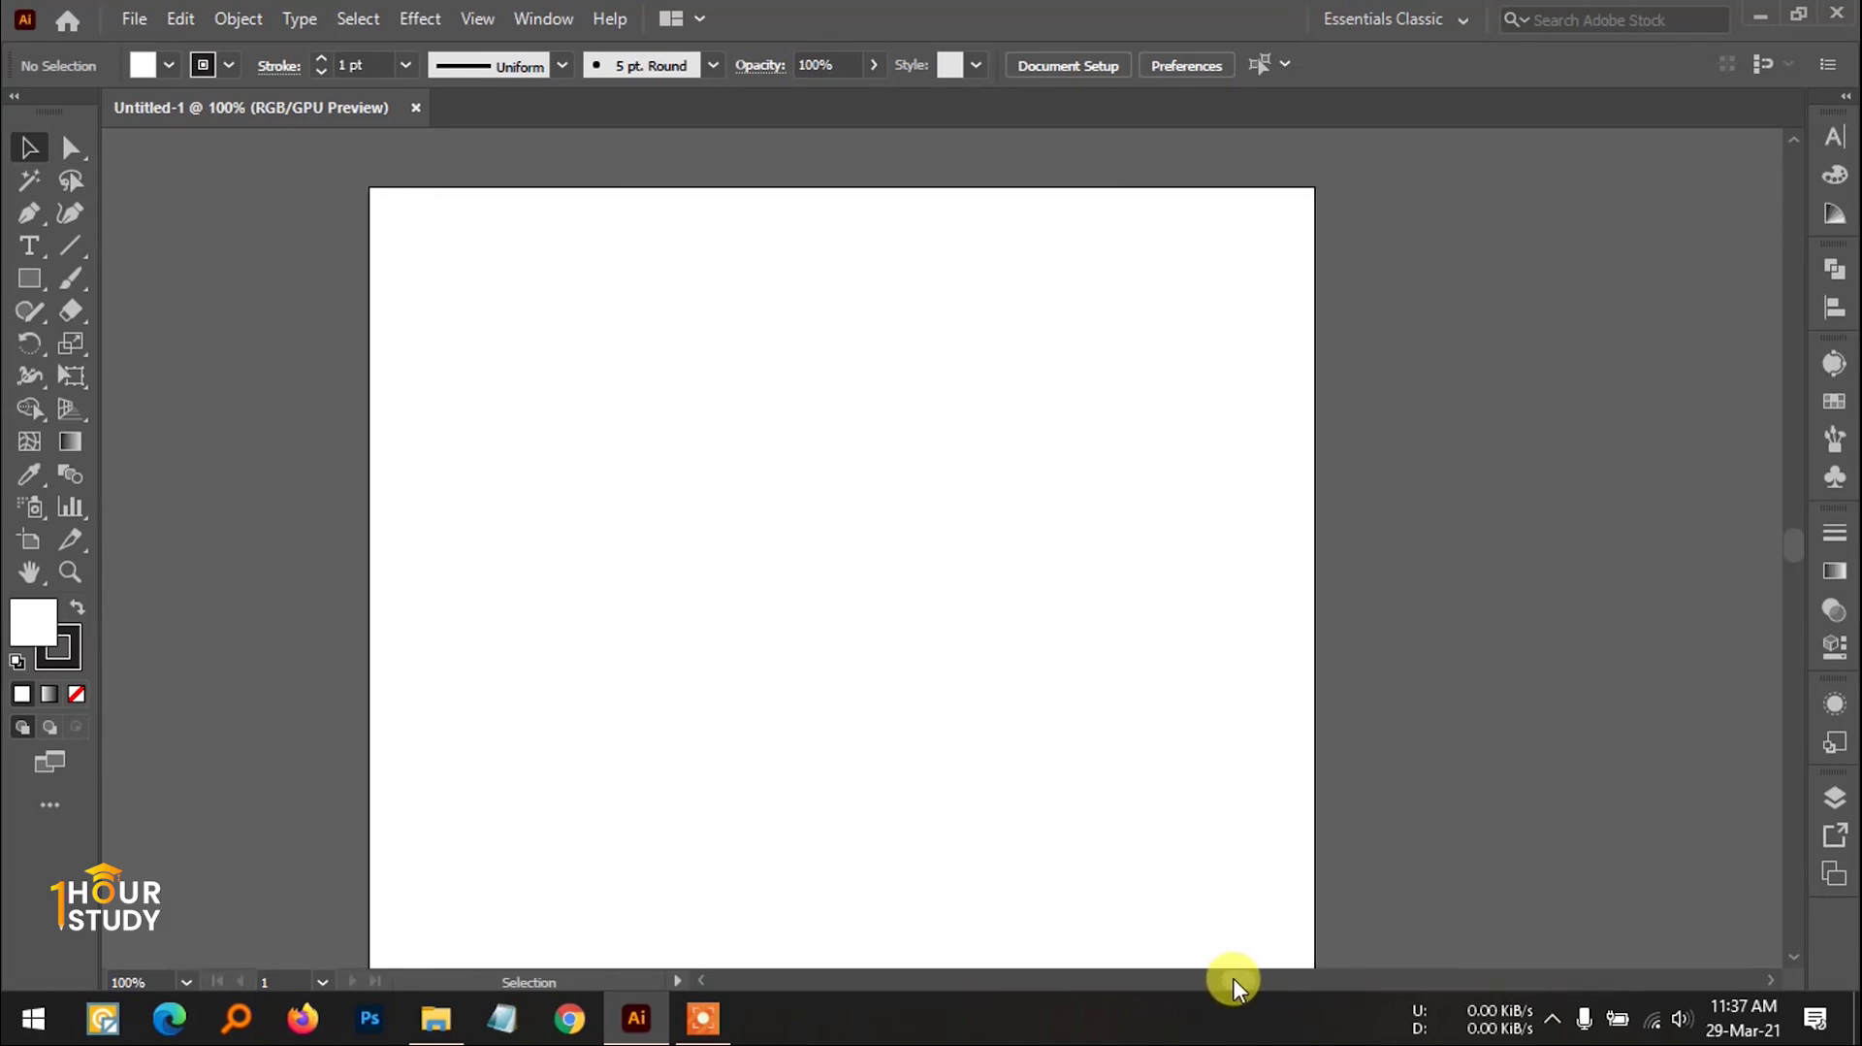
left_click_drag(973, 665, 940, 482)
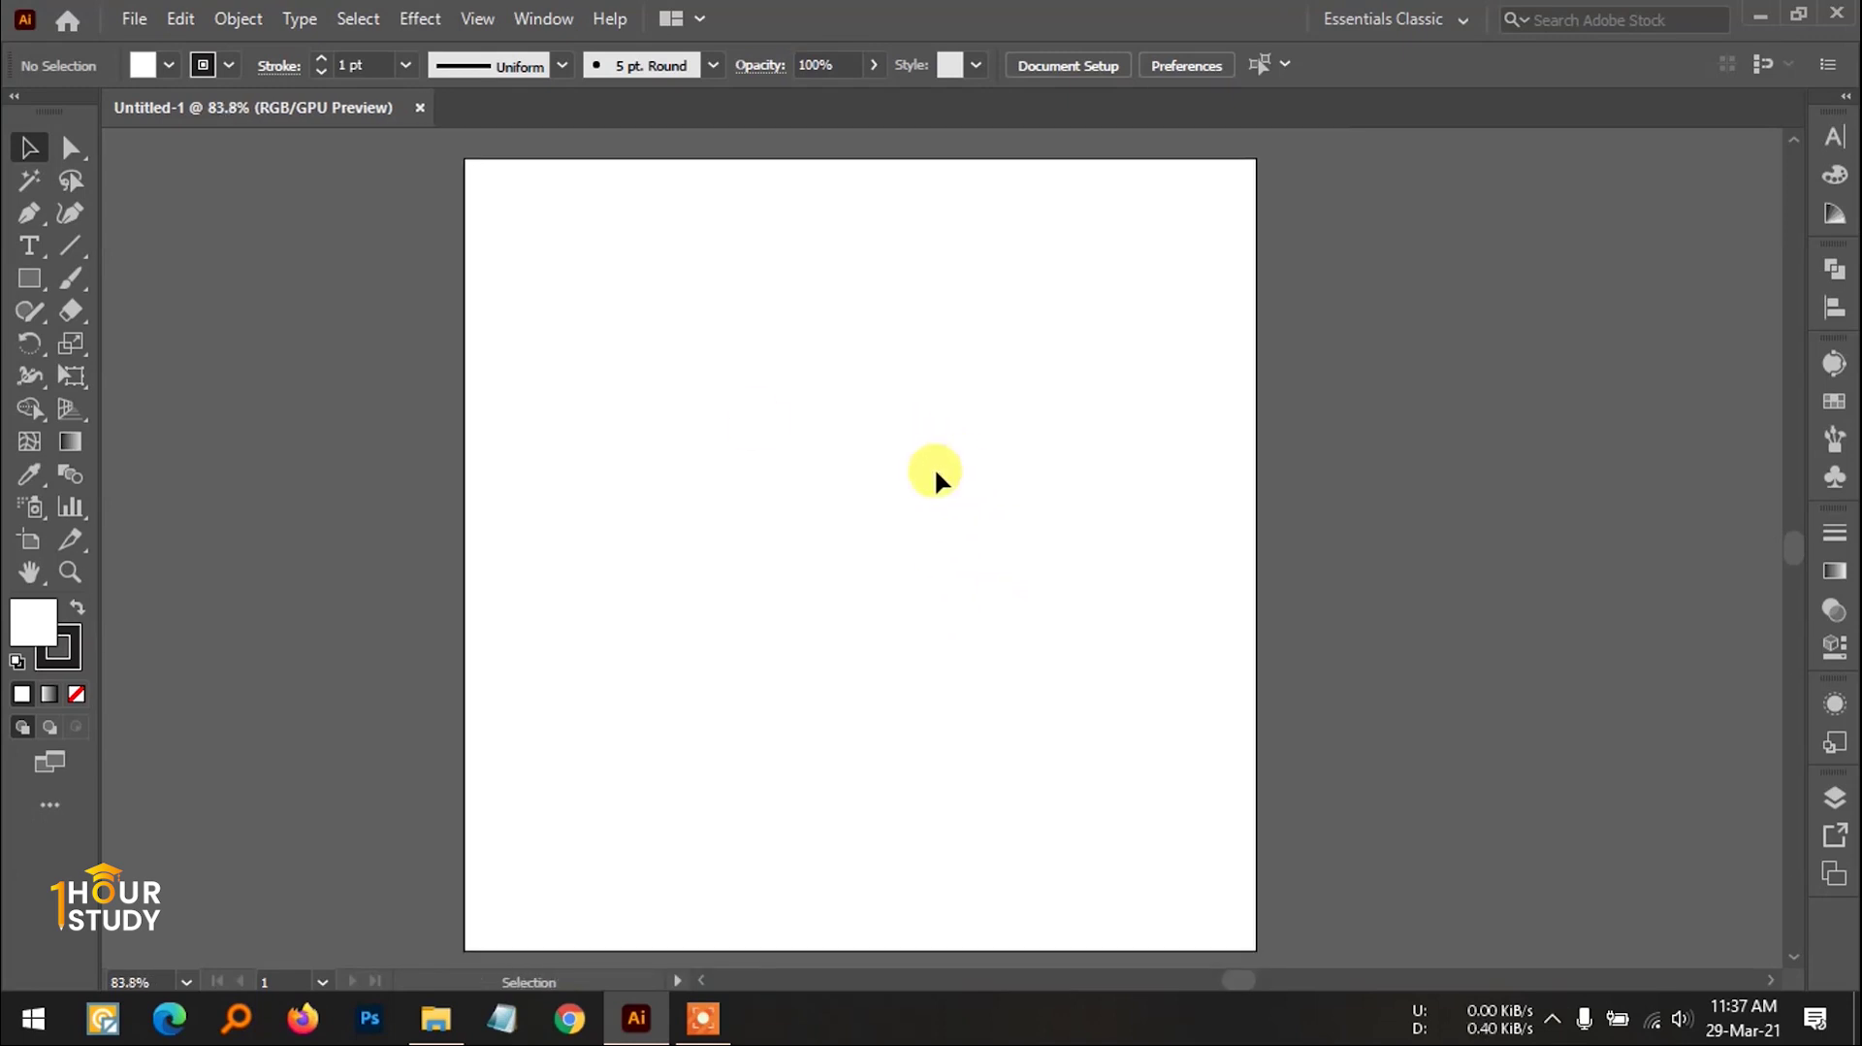
left_click_drag(749, 412, 869, 485)
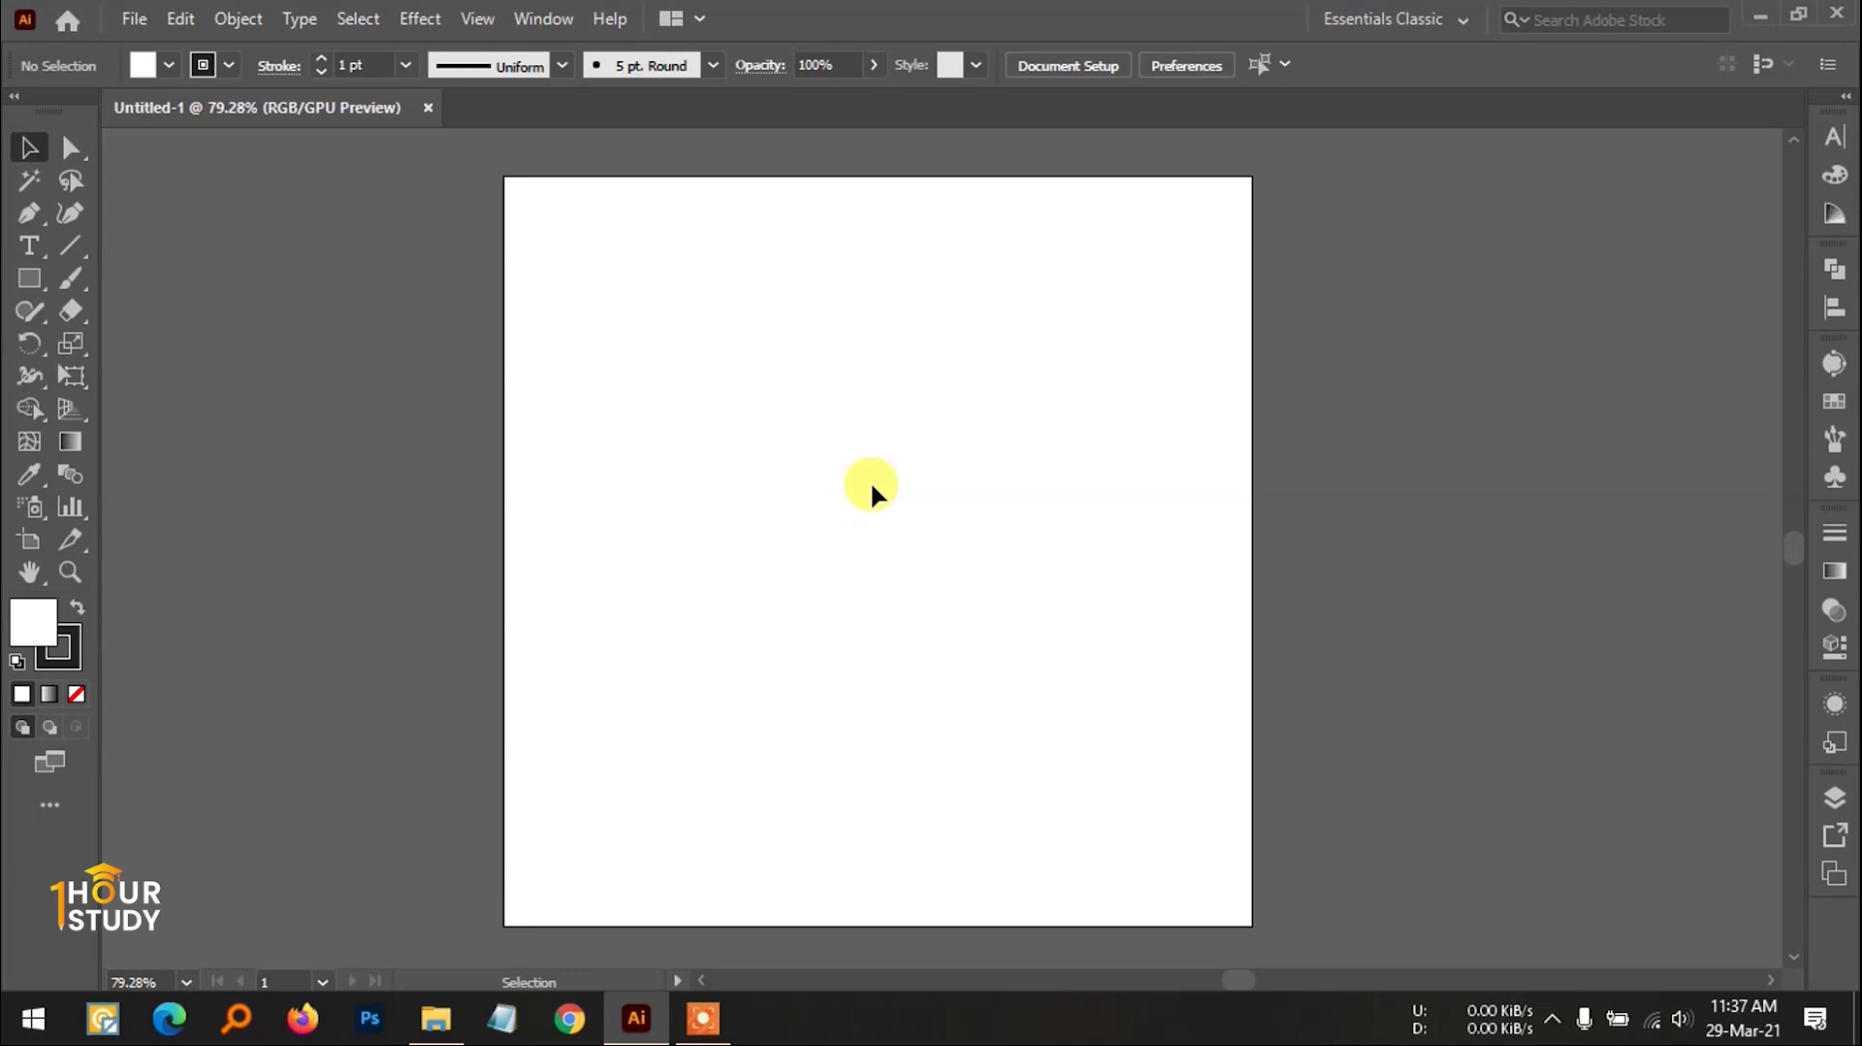
left_click(29, 281)
left_click_drag(29, 281, 139, 285)
left_click_drag(772, 244, 888, 368)
left_click_drag(693, 485, 809, 691)
left_click_drag(1026, 419, 1155, 665)
left_click(29, 147)
left_click(1066, 307)
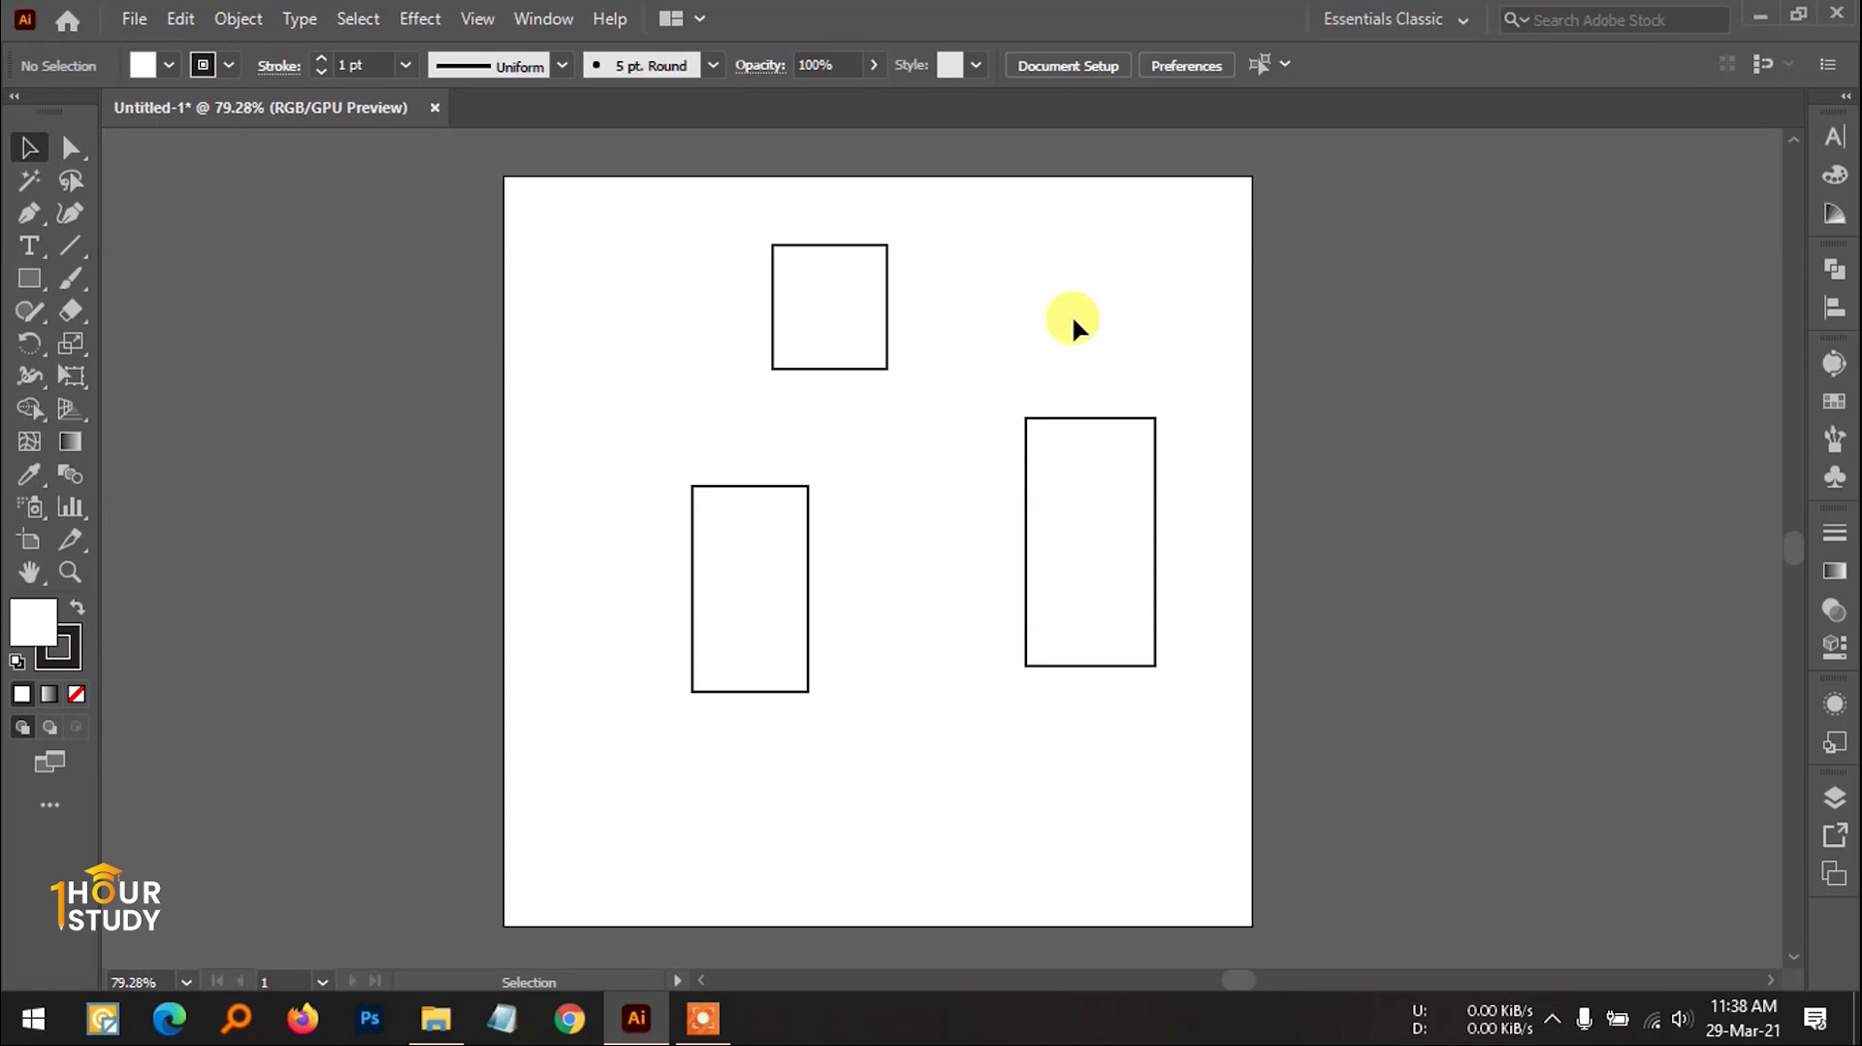
Step: Review the general Document Setup options, keep the grid colors at Light, and accept the settings
left_click(1098, 67)
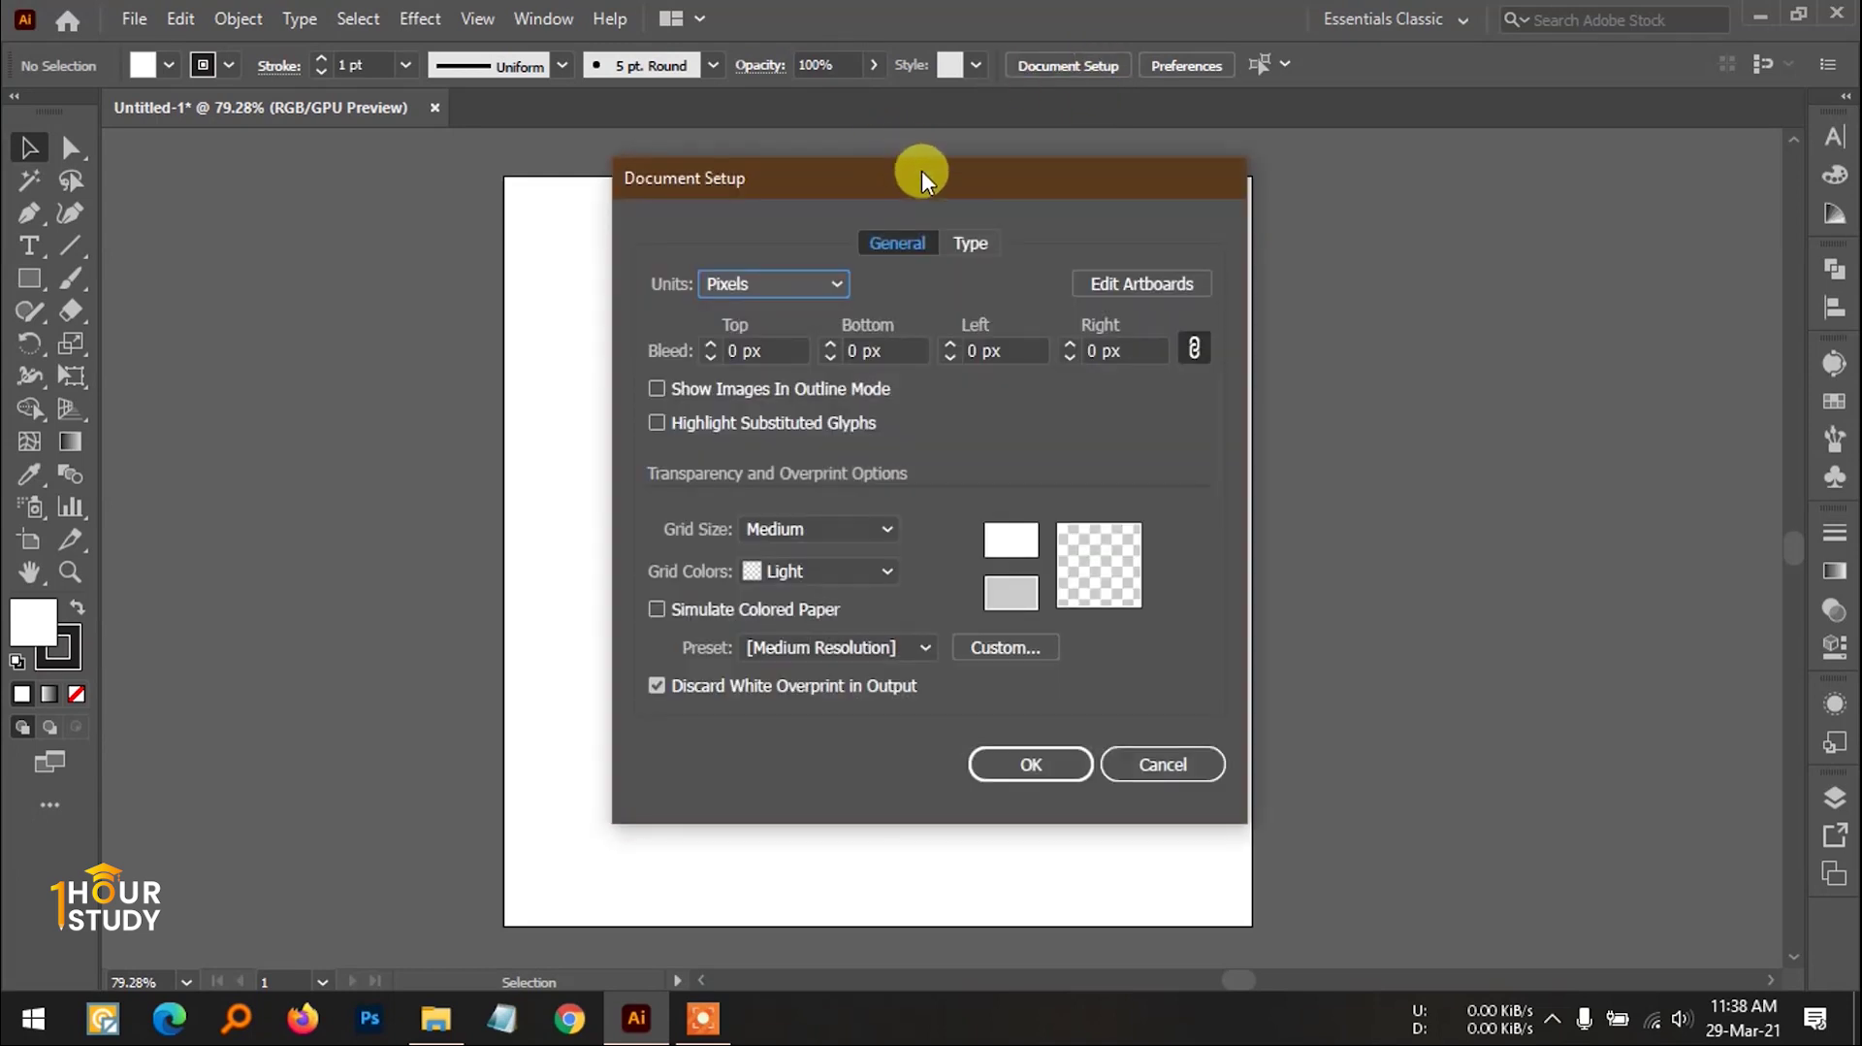
left_click_drag(926, 176, 1050, 174)
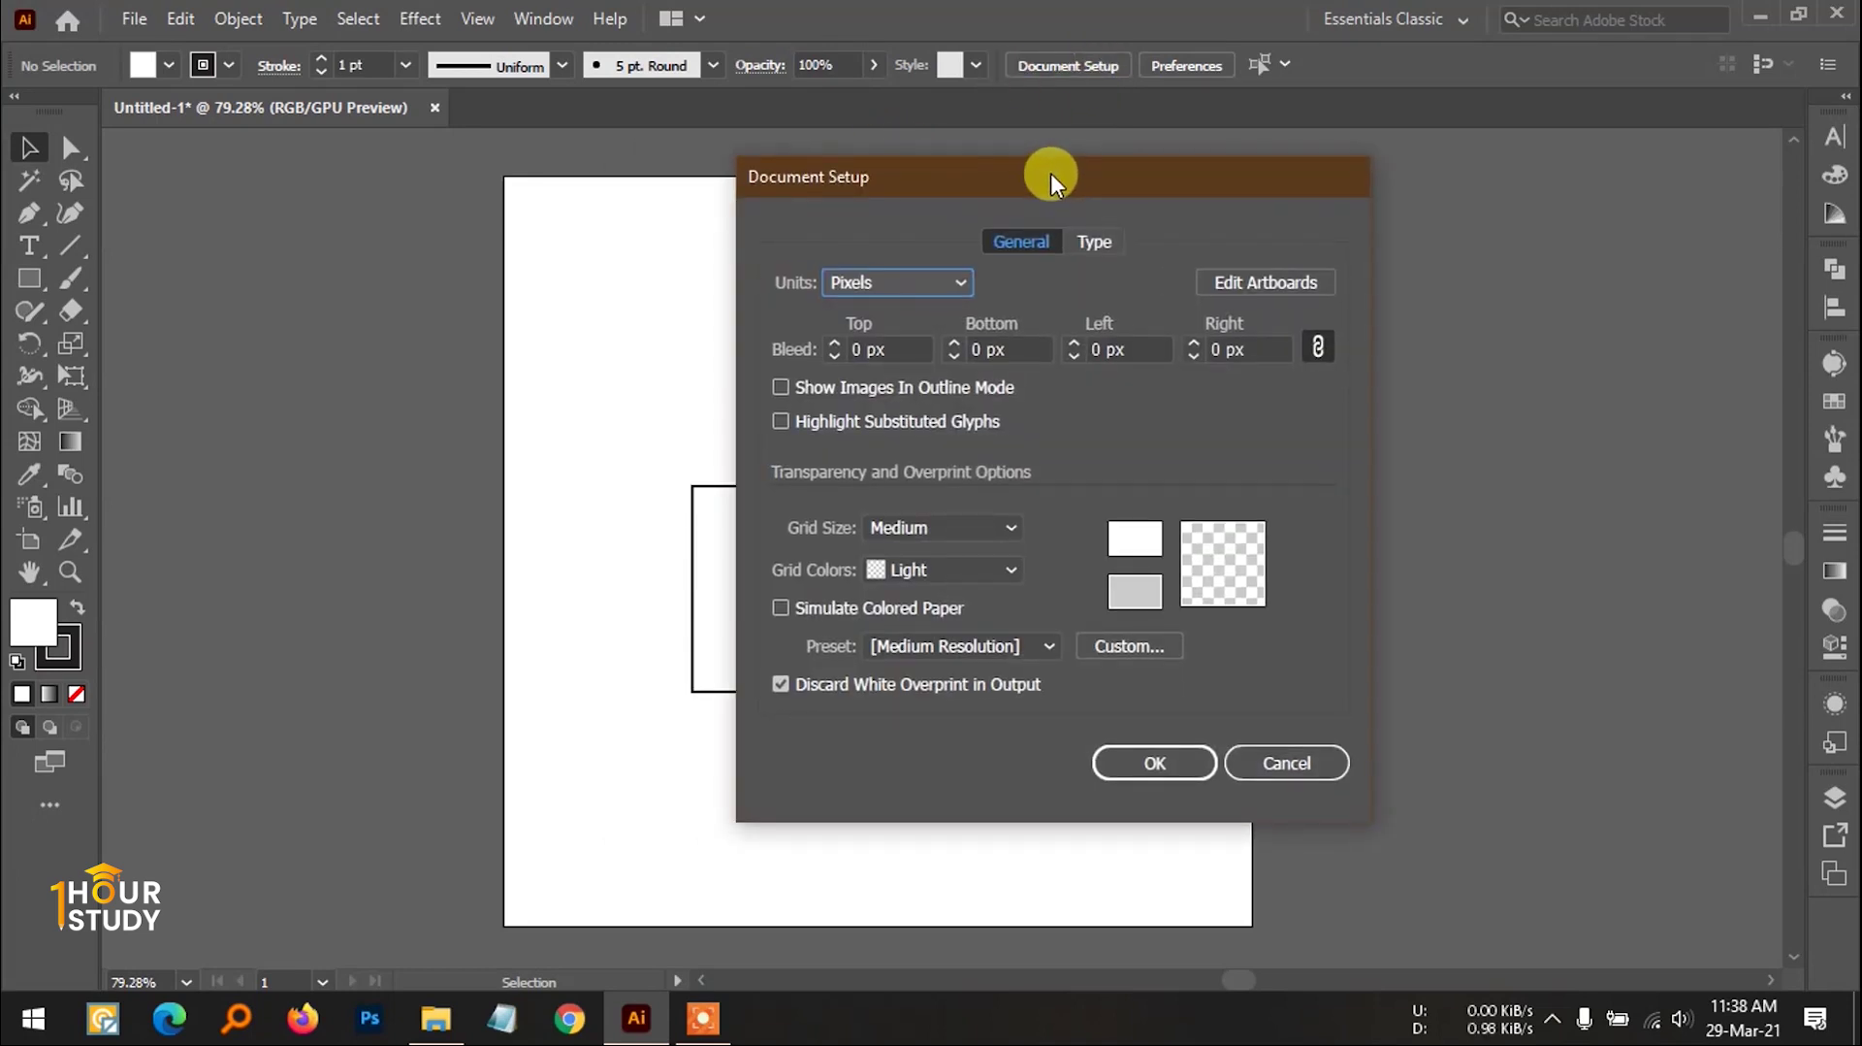
left_click_drag(1136, 188, 1150, 188)
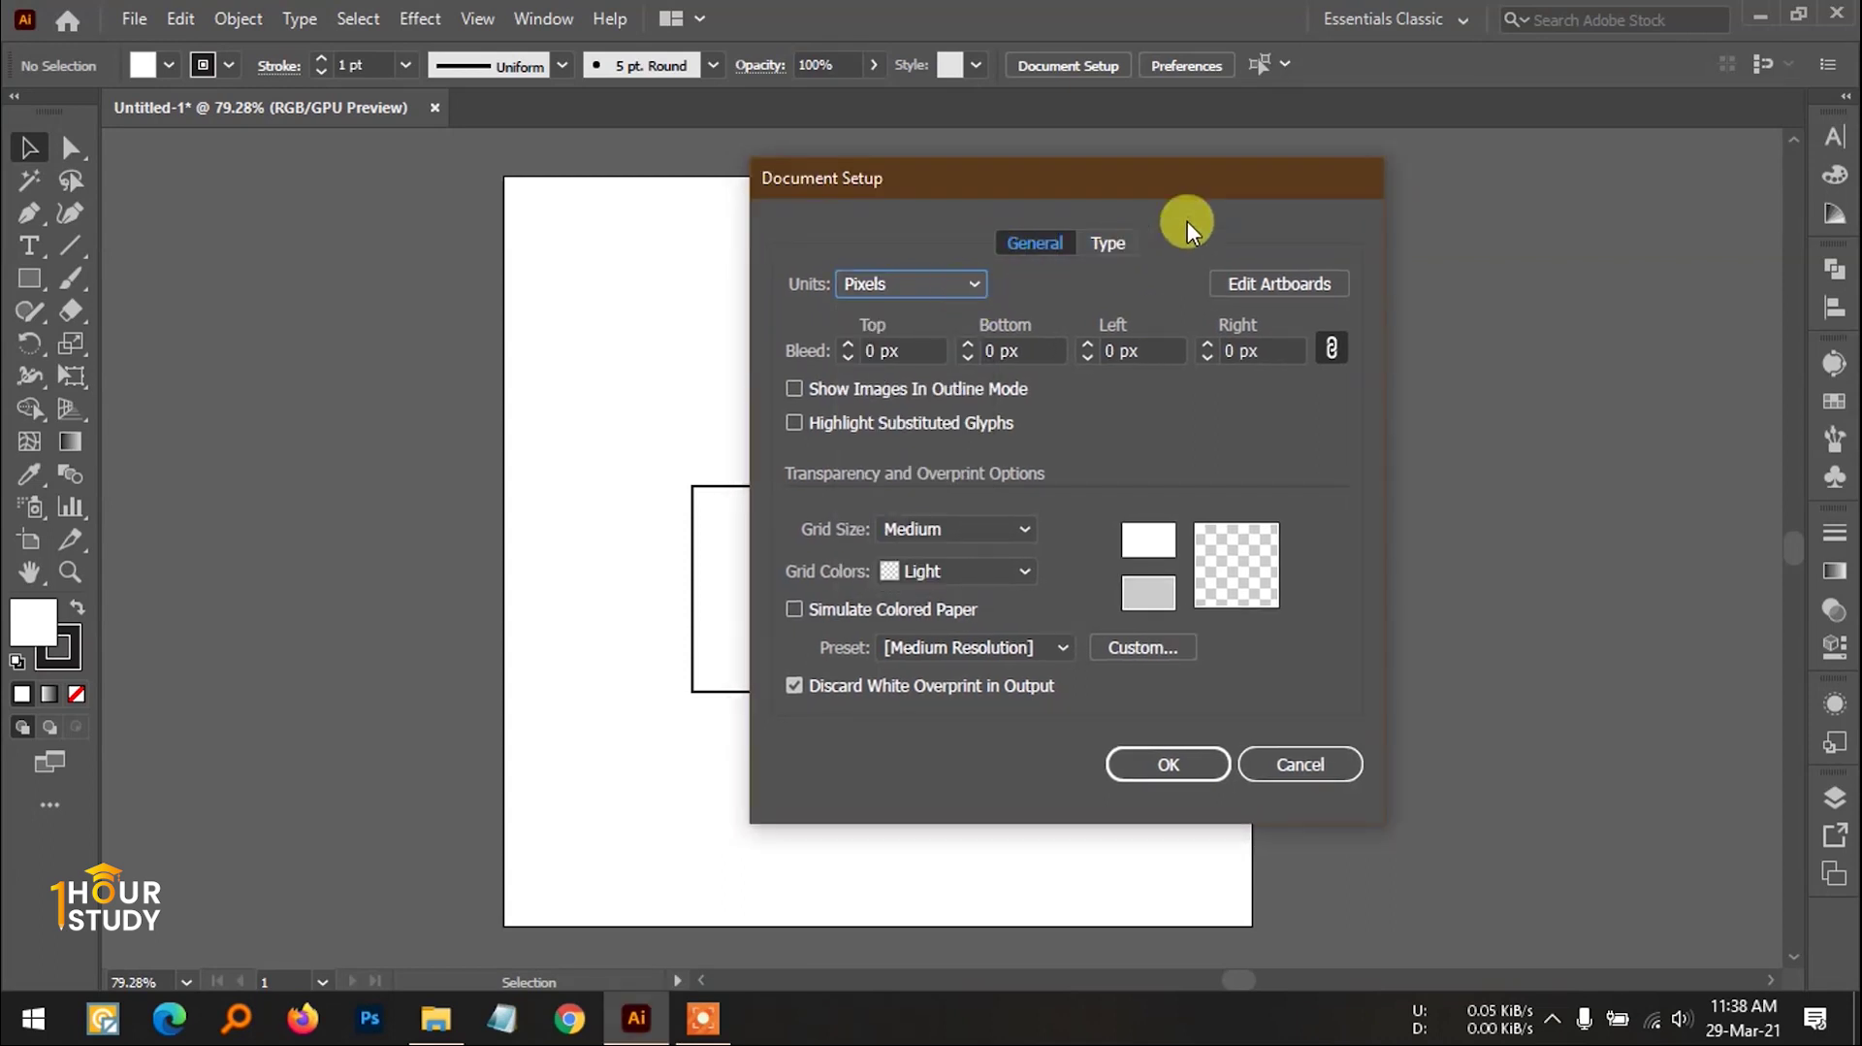
left_click_drag(1226, 165, 1246, 152)
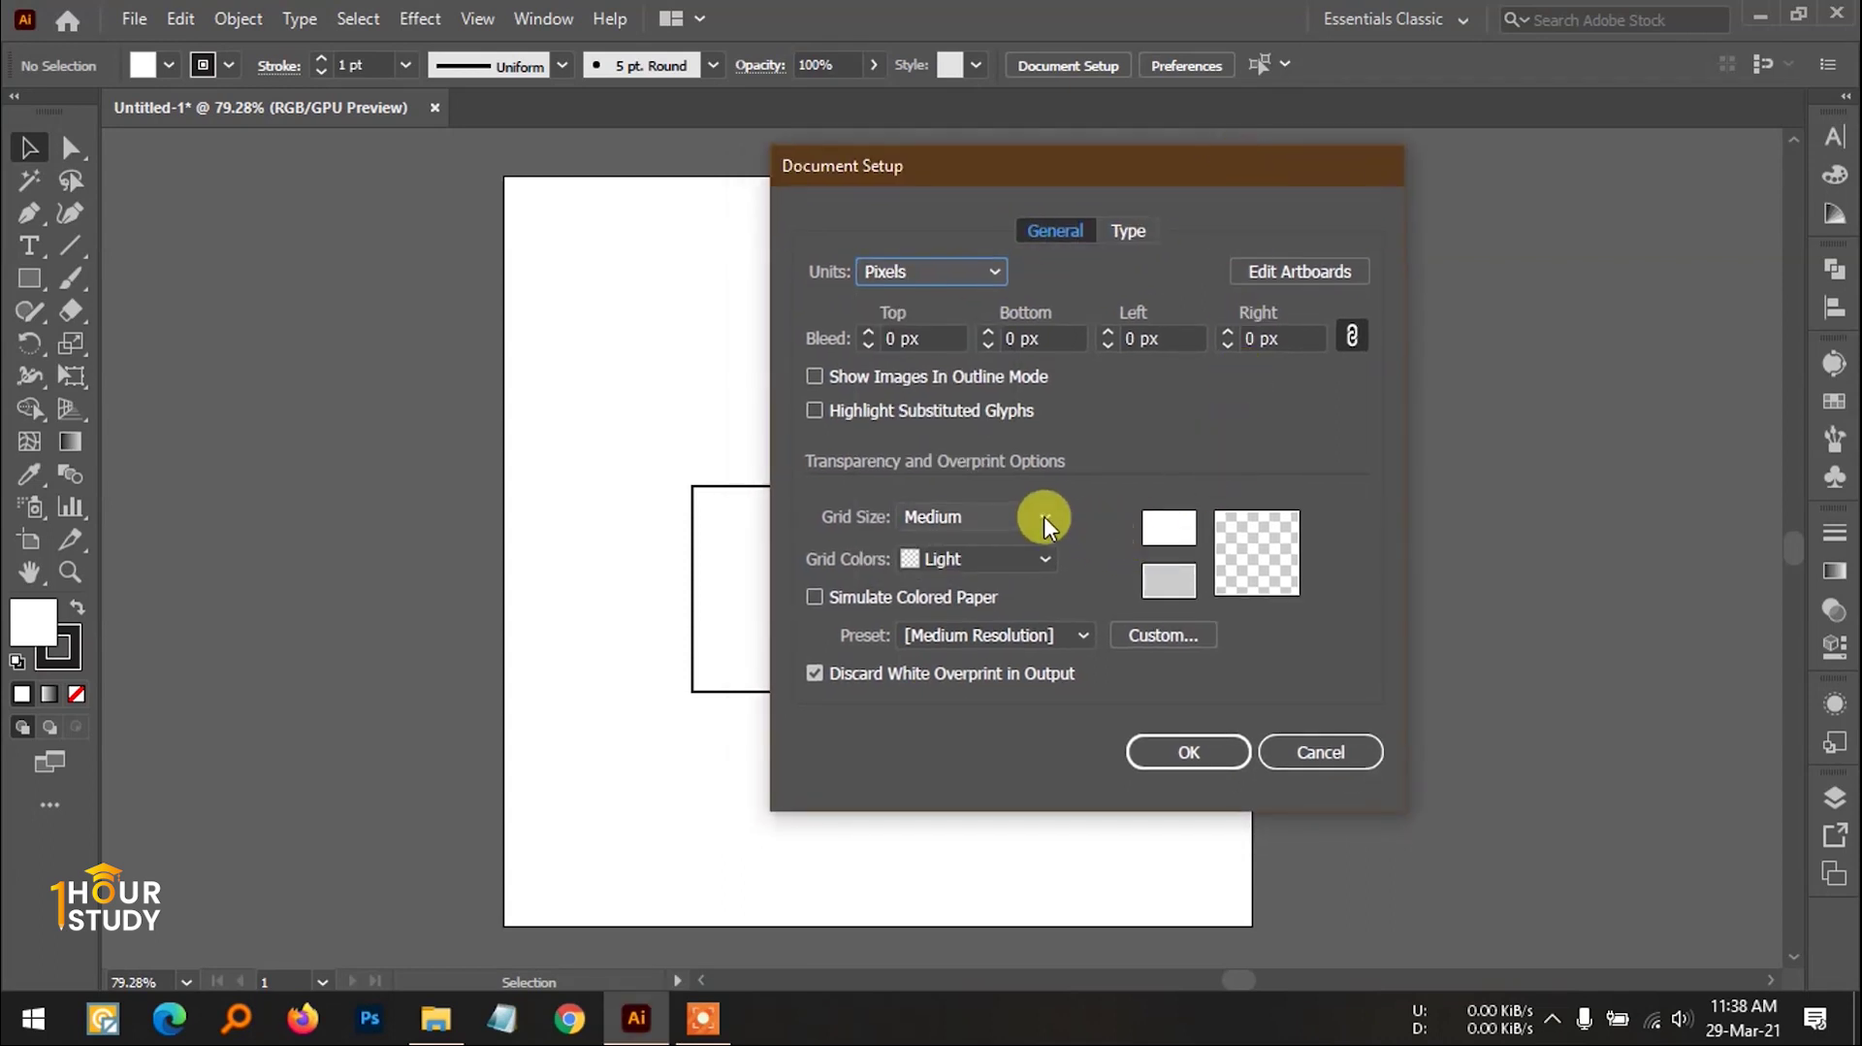
left_click(1022, 557)
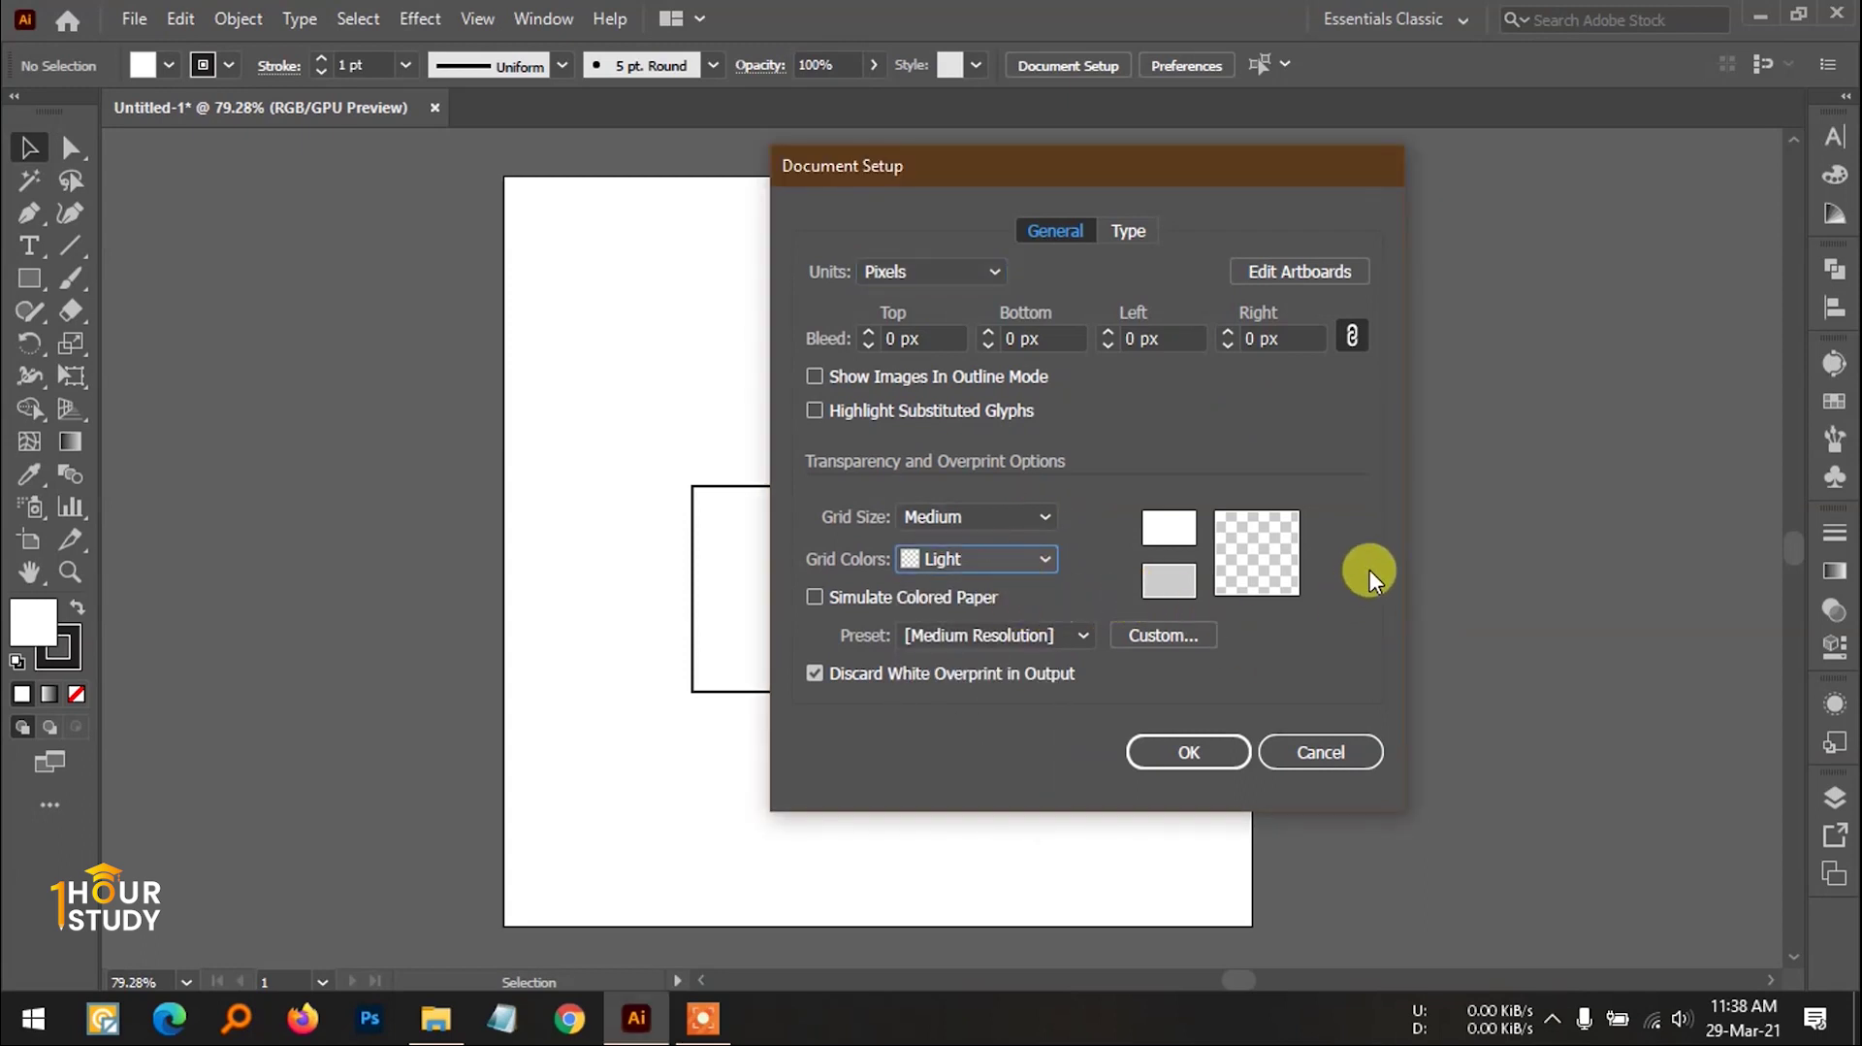
left_click_drag(1308, 167, 1499, 218)
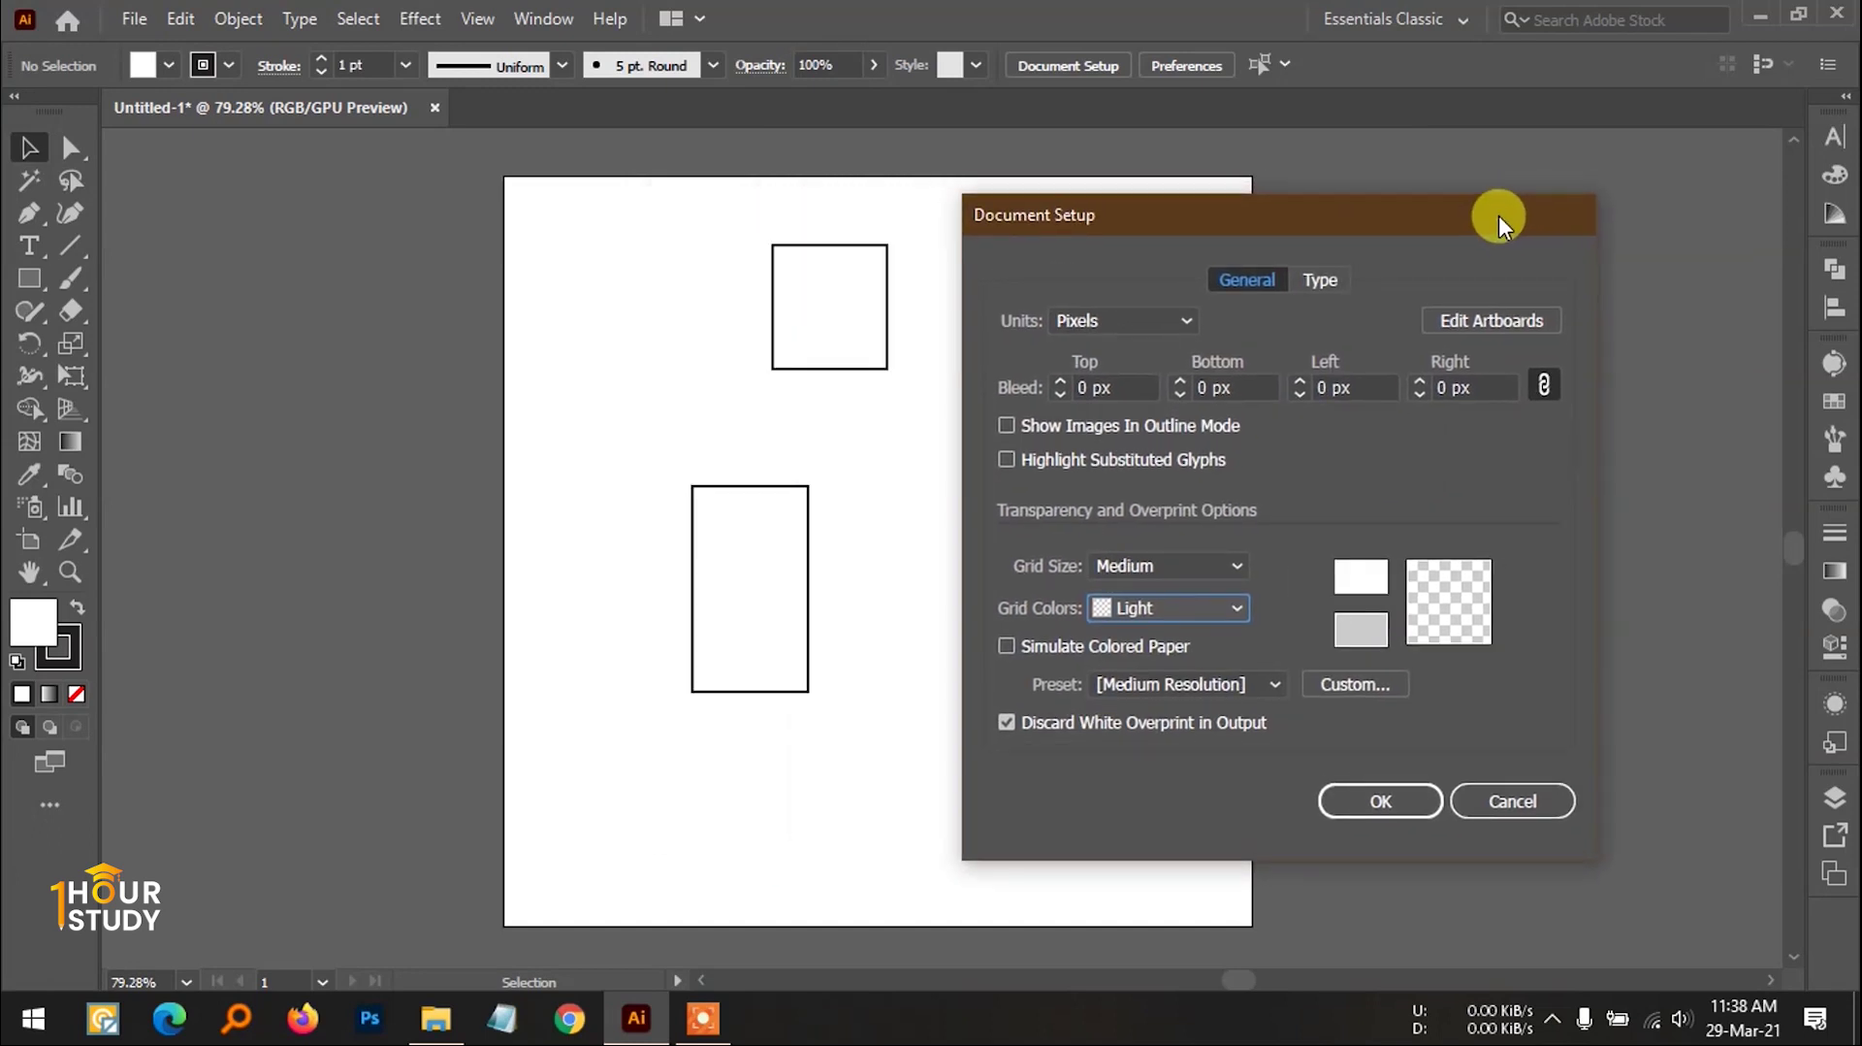
left_click(1422, 806)
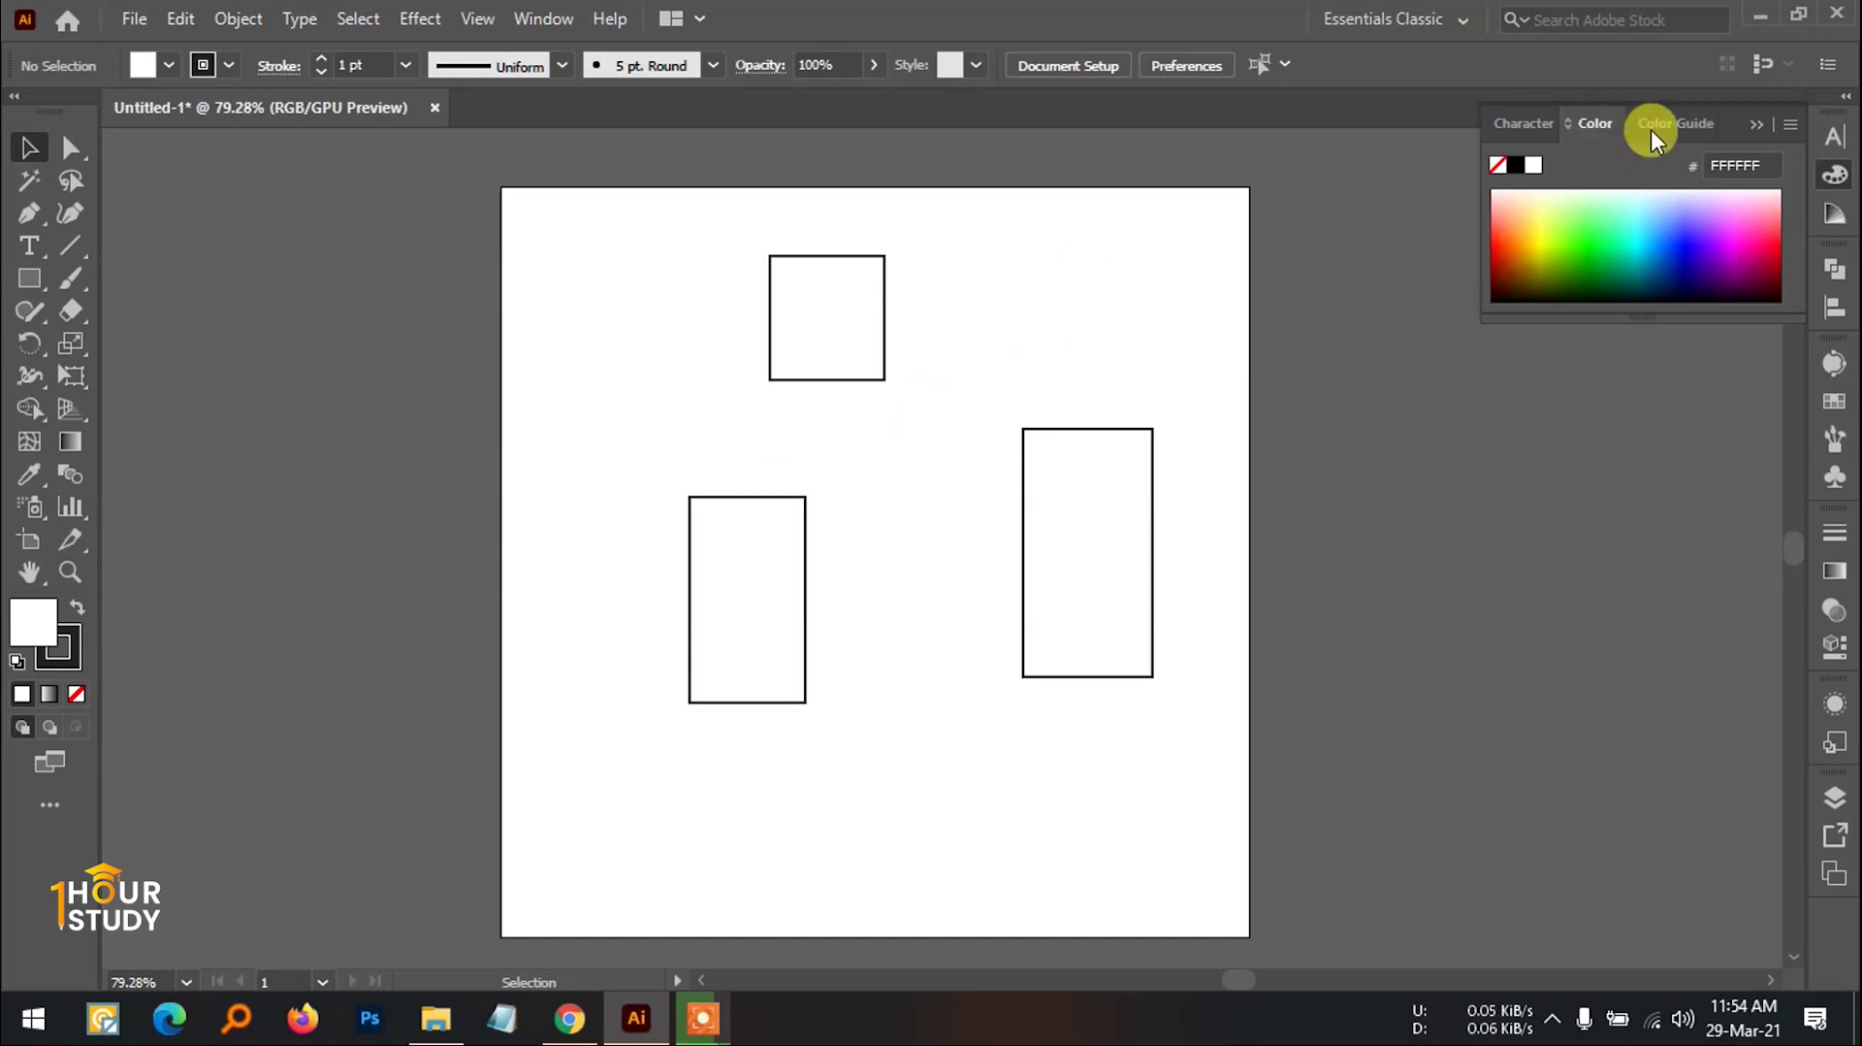
Step: Set the fill color to 2EFFD6 from the Color panel's spectrum and undock the Color panel as a floating panel
left_click_drag(1651, 130, 1848, 199)
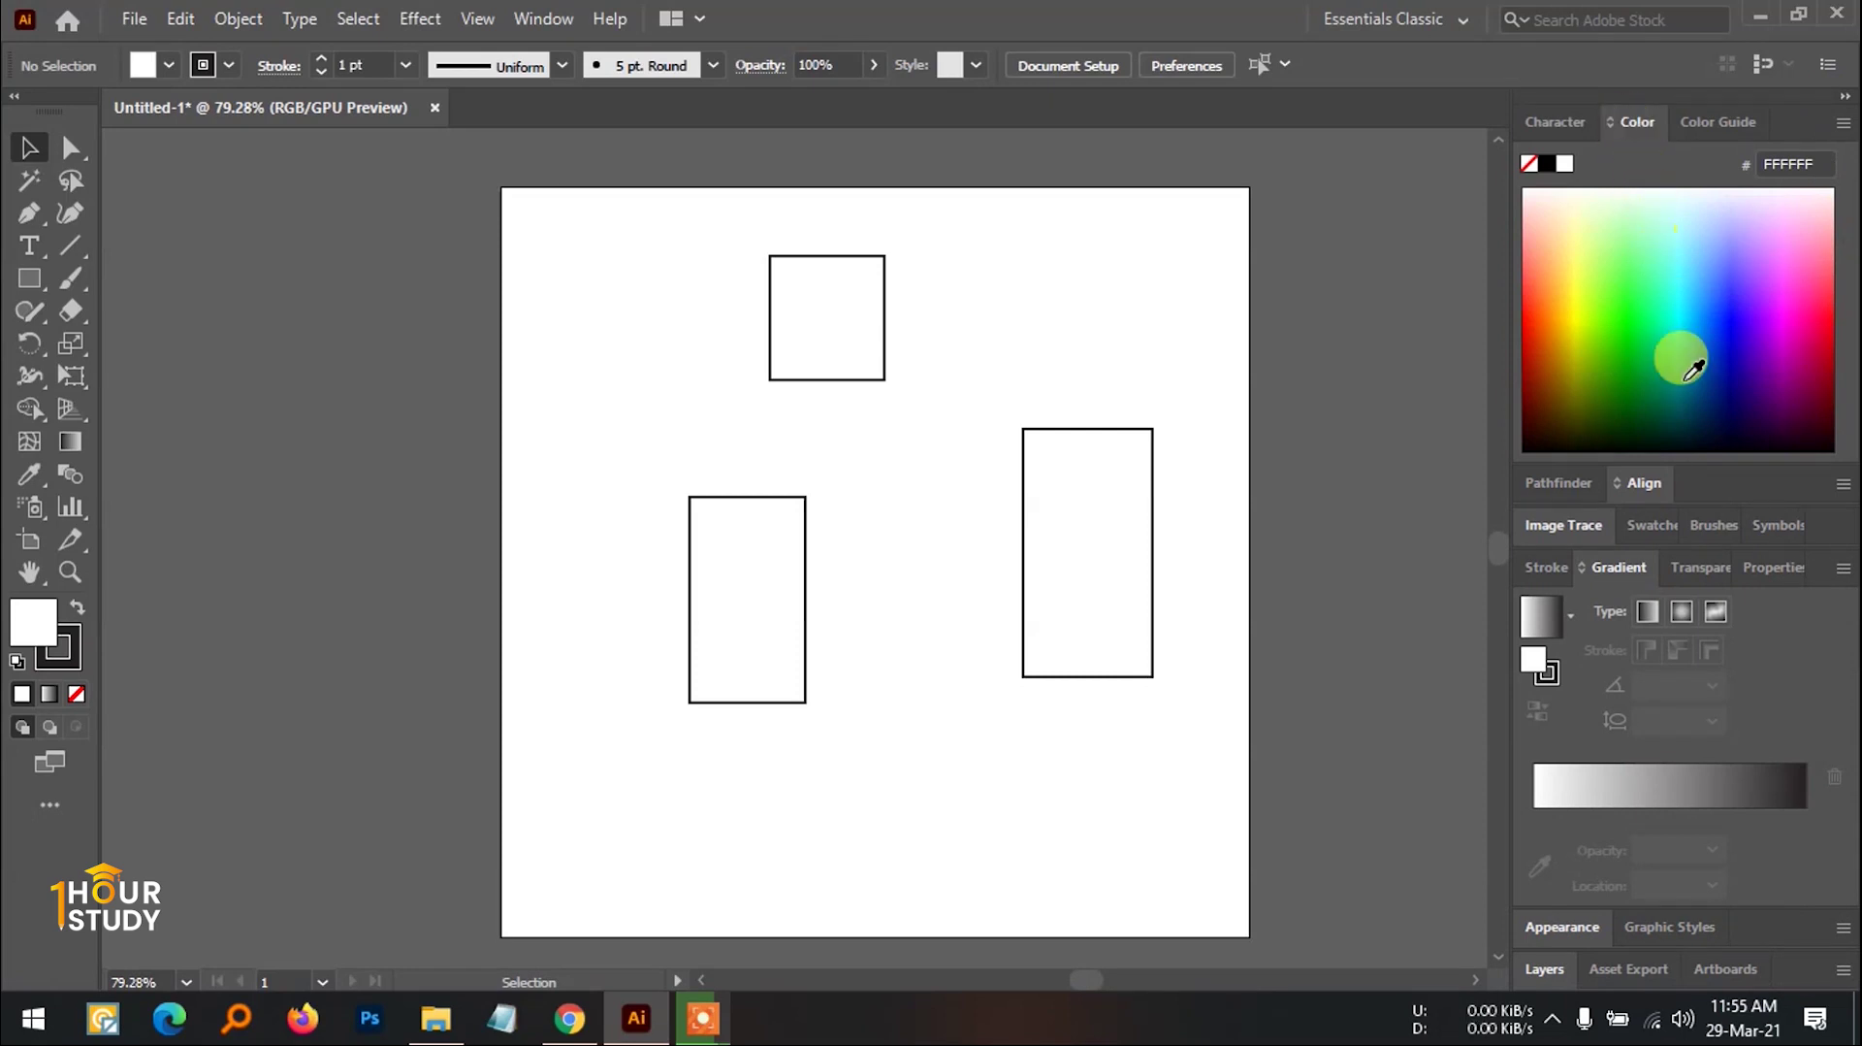
left_click_drag(1659, 375, 1675, 282)
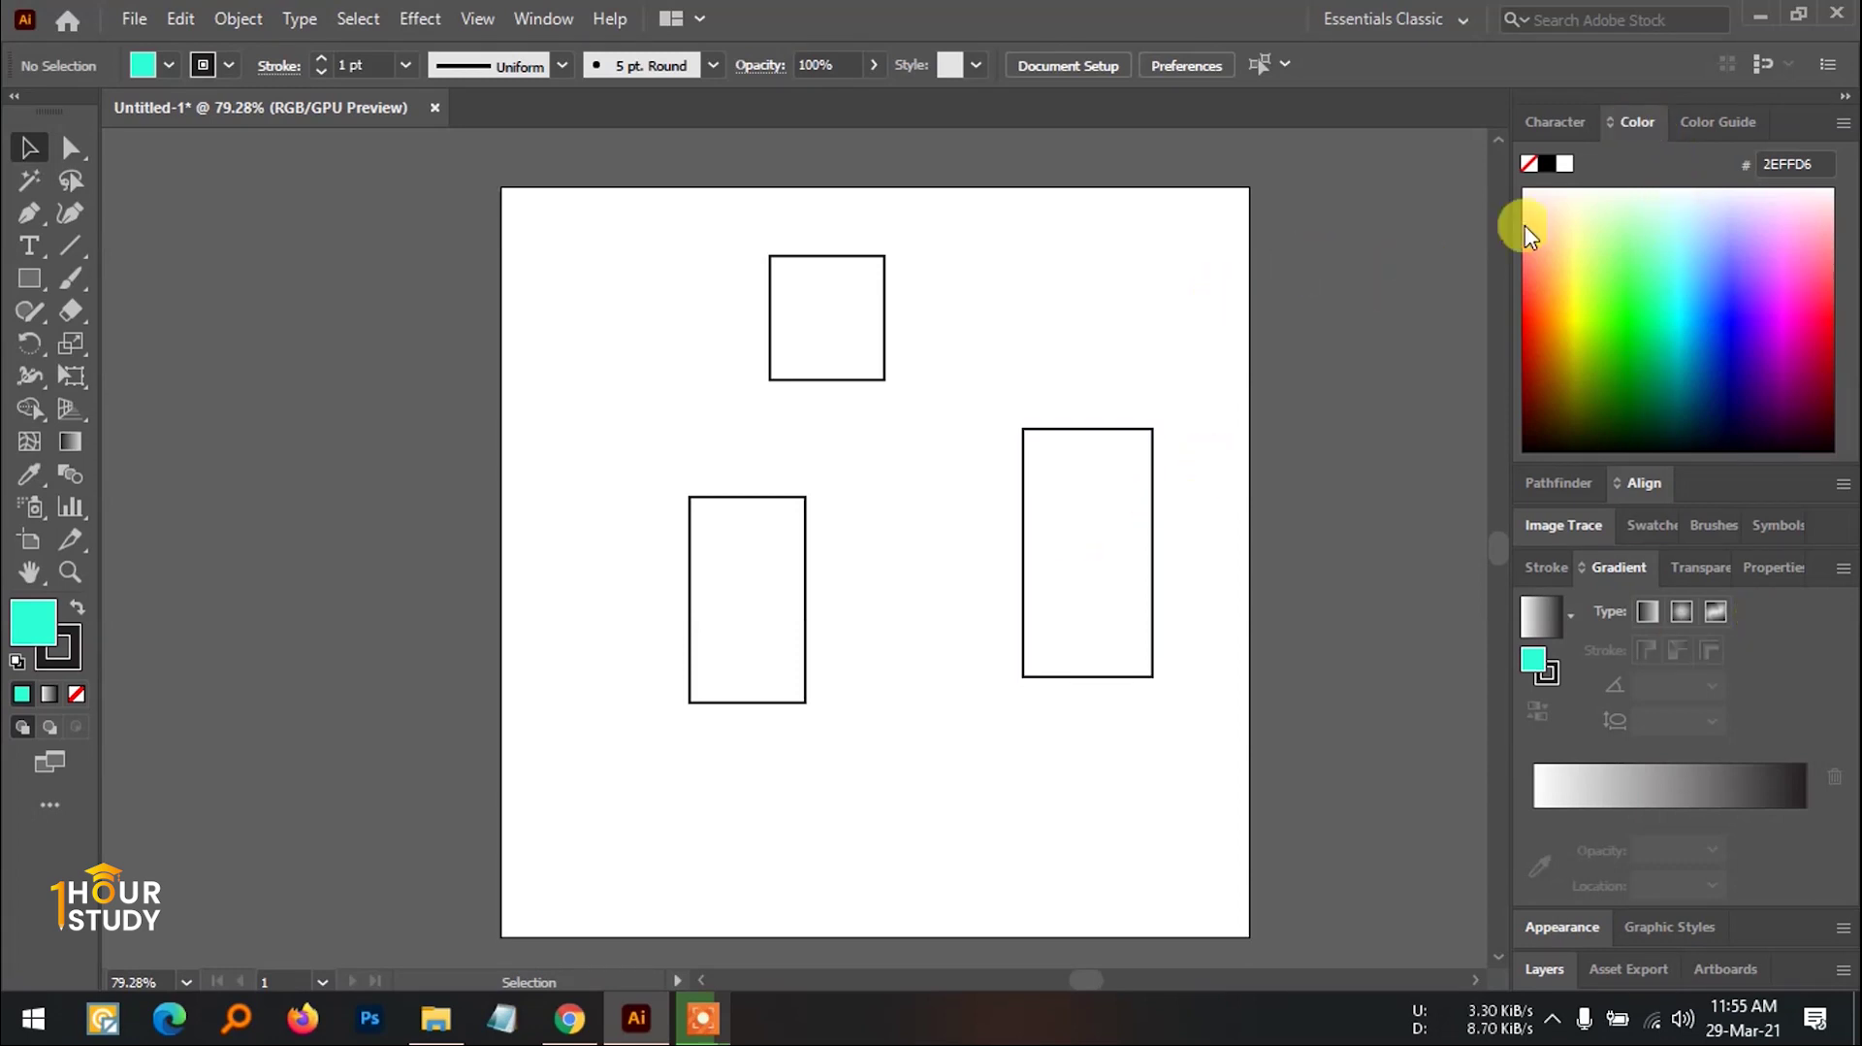
left_click_drag(1637, 122, 1299, 188)
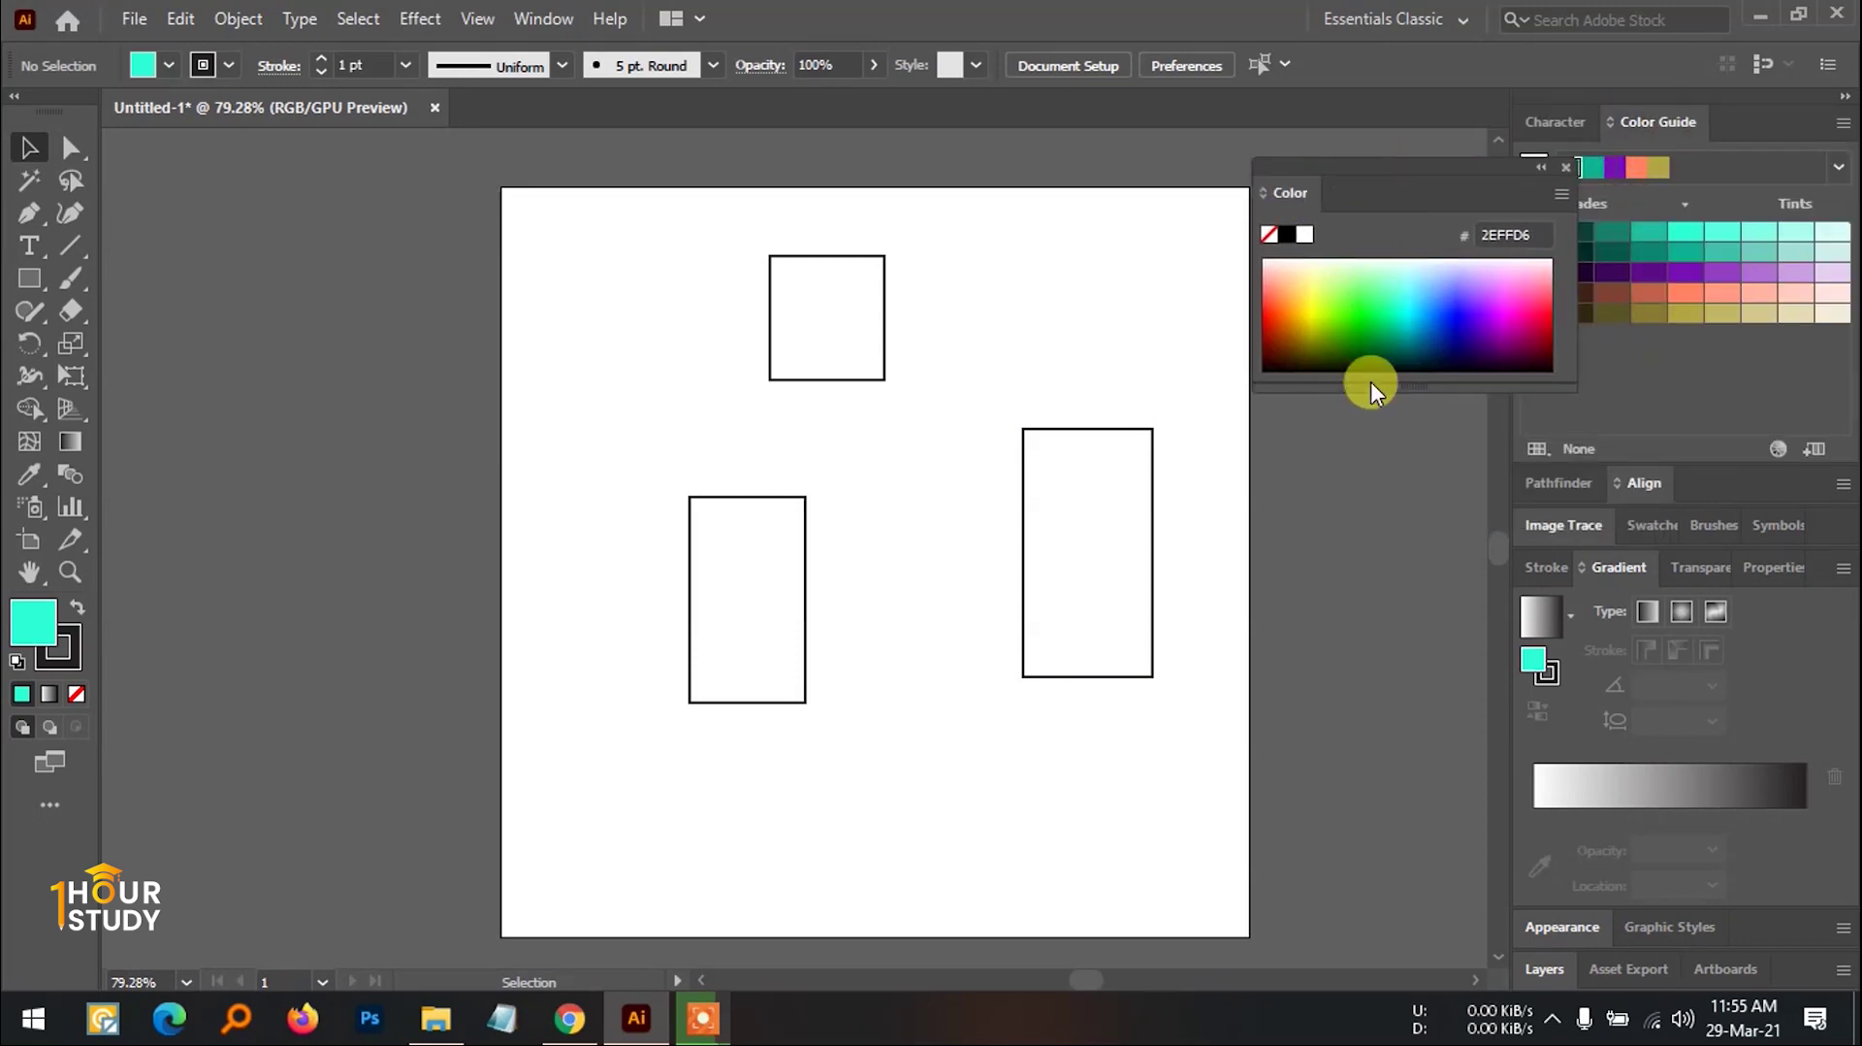
Step: Shorten the floating Color panel and move it over the artboard, bringing the Character panel to the front of its group
mouse_move(1422, 380)
left_mouse_down()
mouse_move(1414, 671)
mouse_move(1409, 354)
mouse_move(1412, 379)
left_mouse_up()
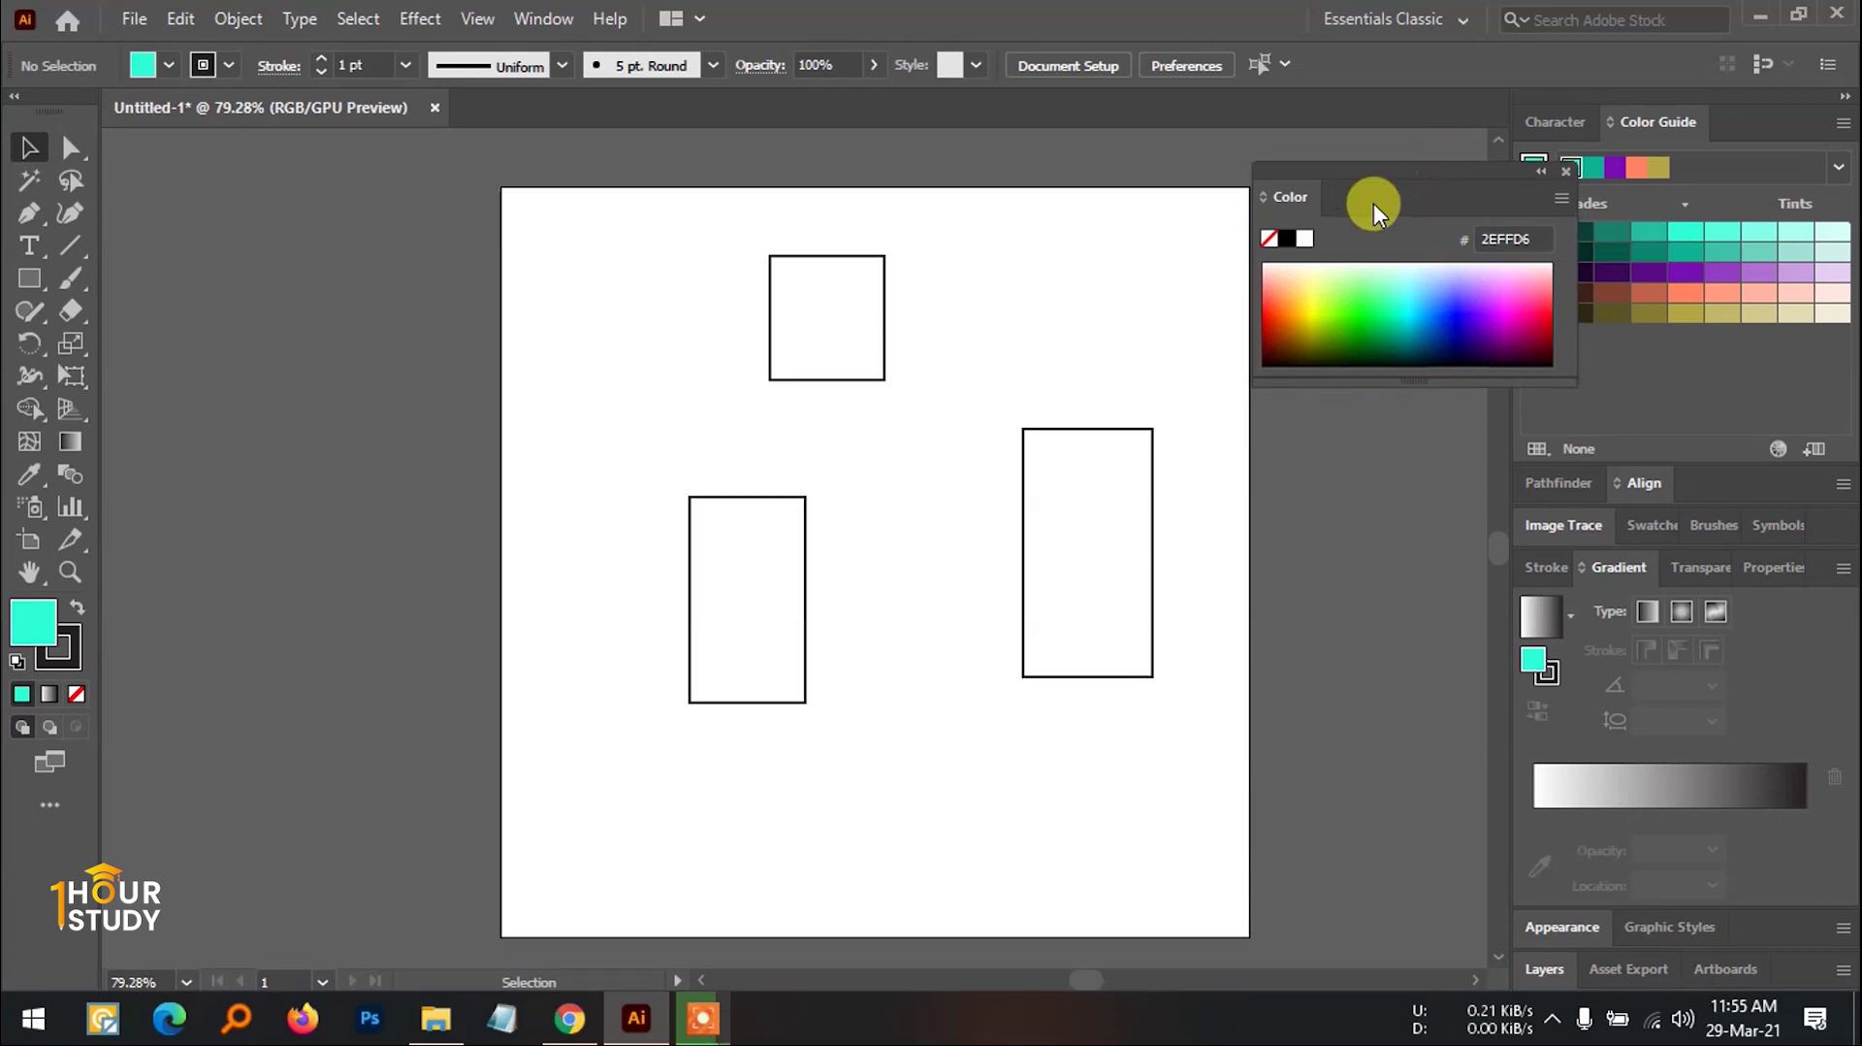
left_click_drag(1373, 202, 1283, 248)
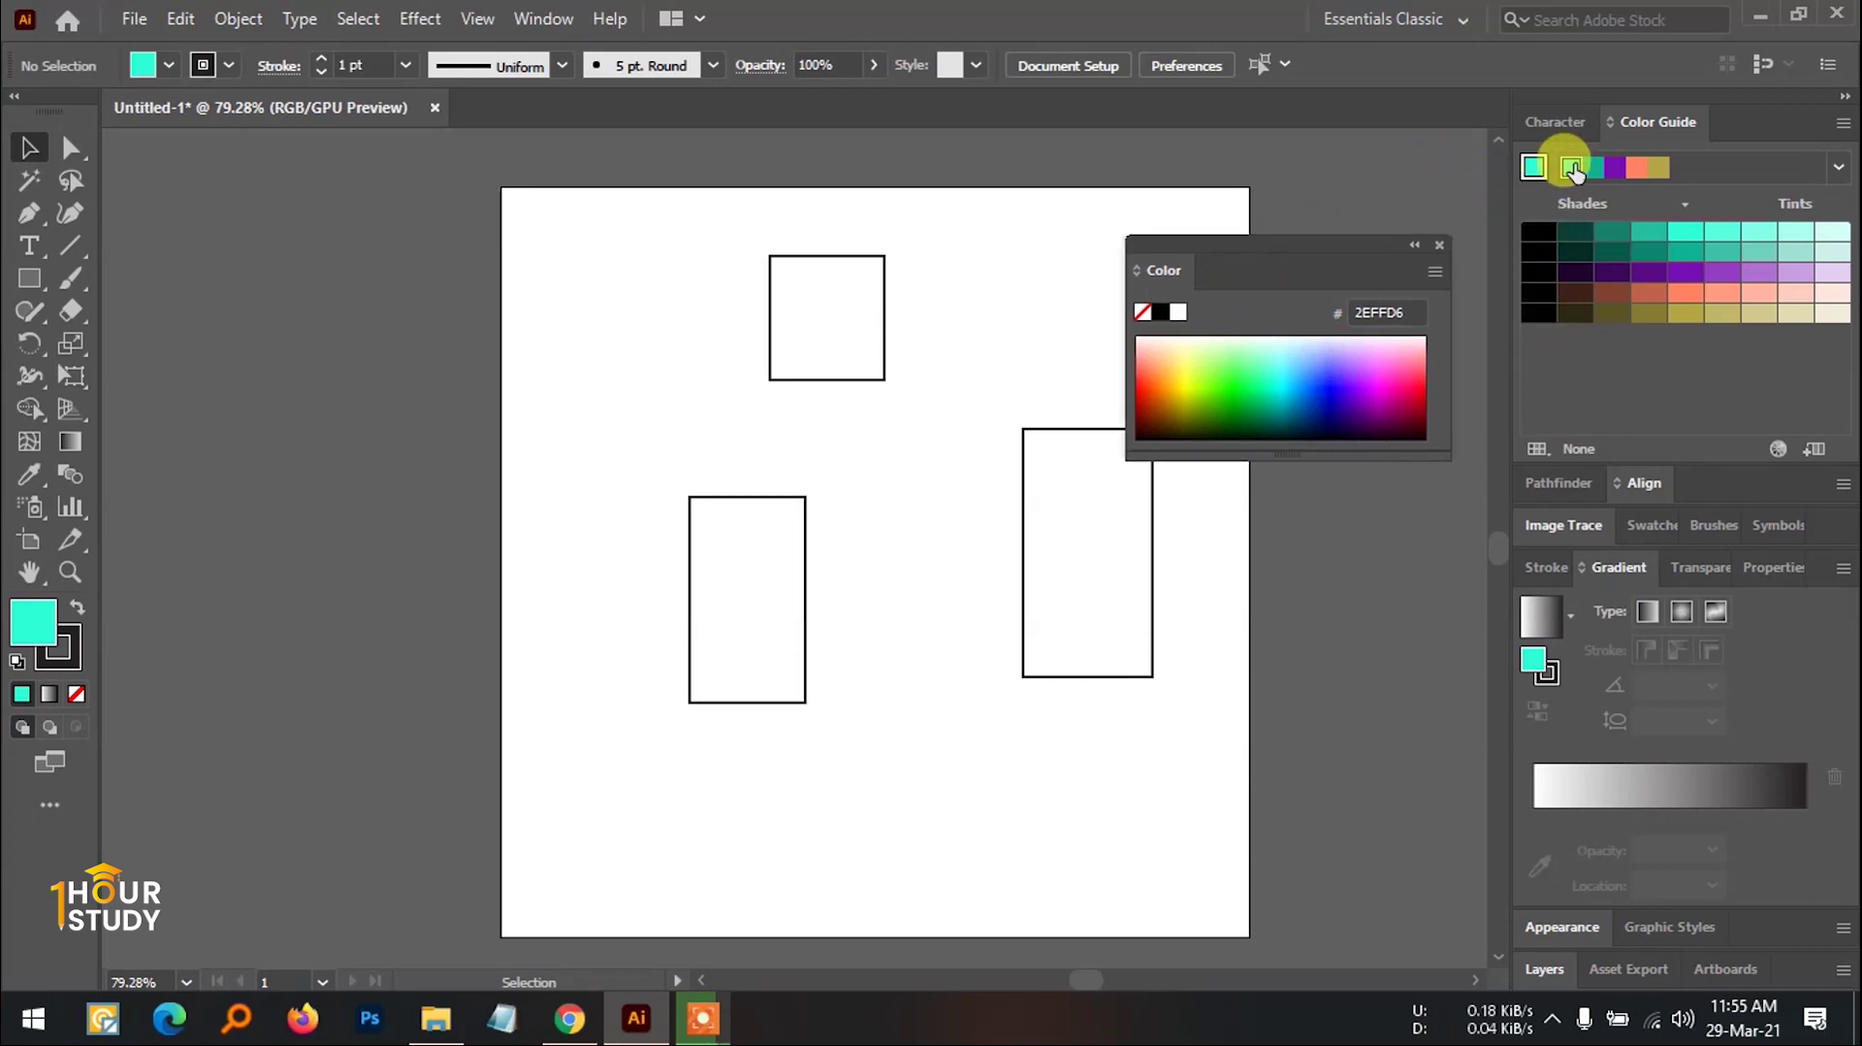
left_click(1556, 120)
left_click_drag(1315, 256, 1313, 507)
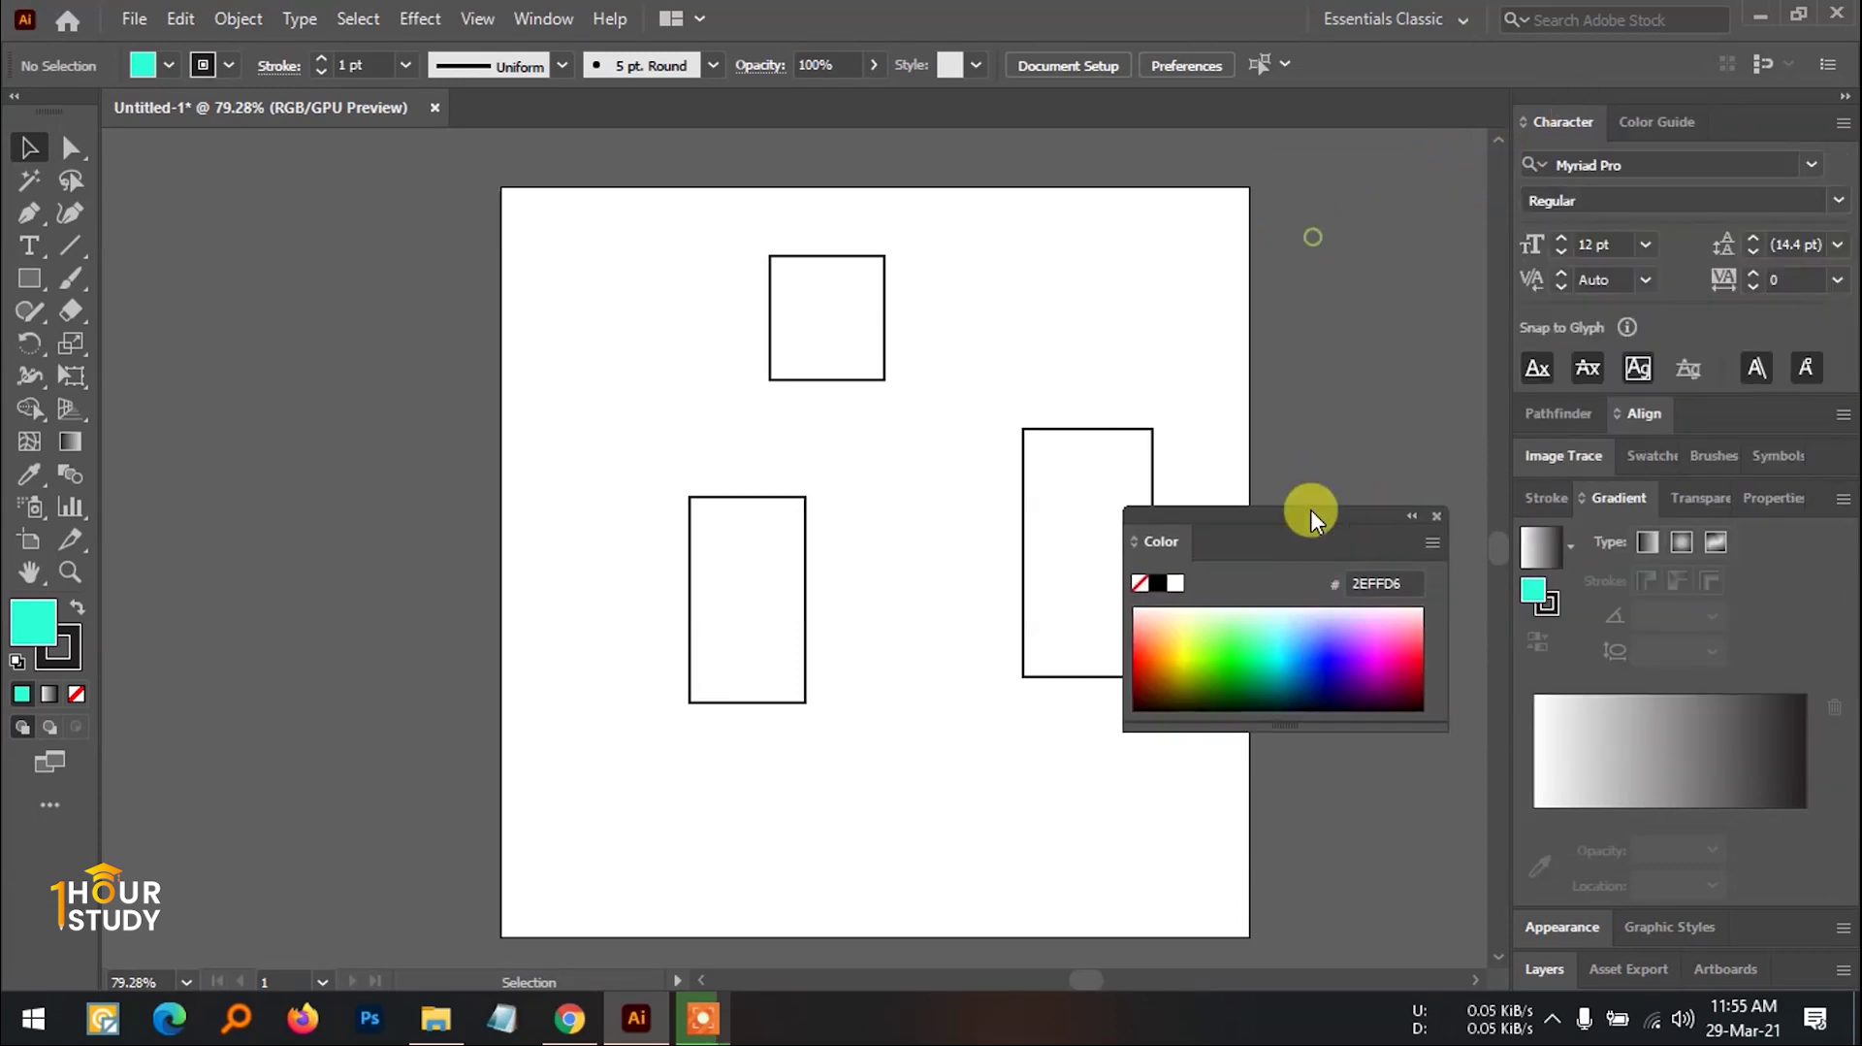
Step: Undock the Character panel as a floating panel and try collapsing it to an icon and expanding it again
left_click_drag(1575, 129, 1471, 215)
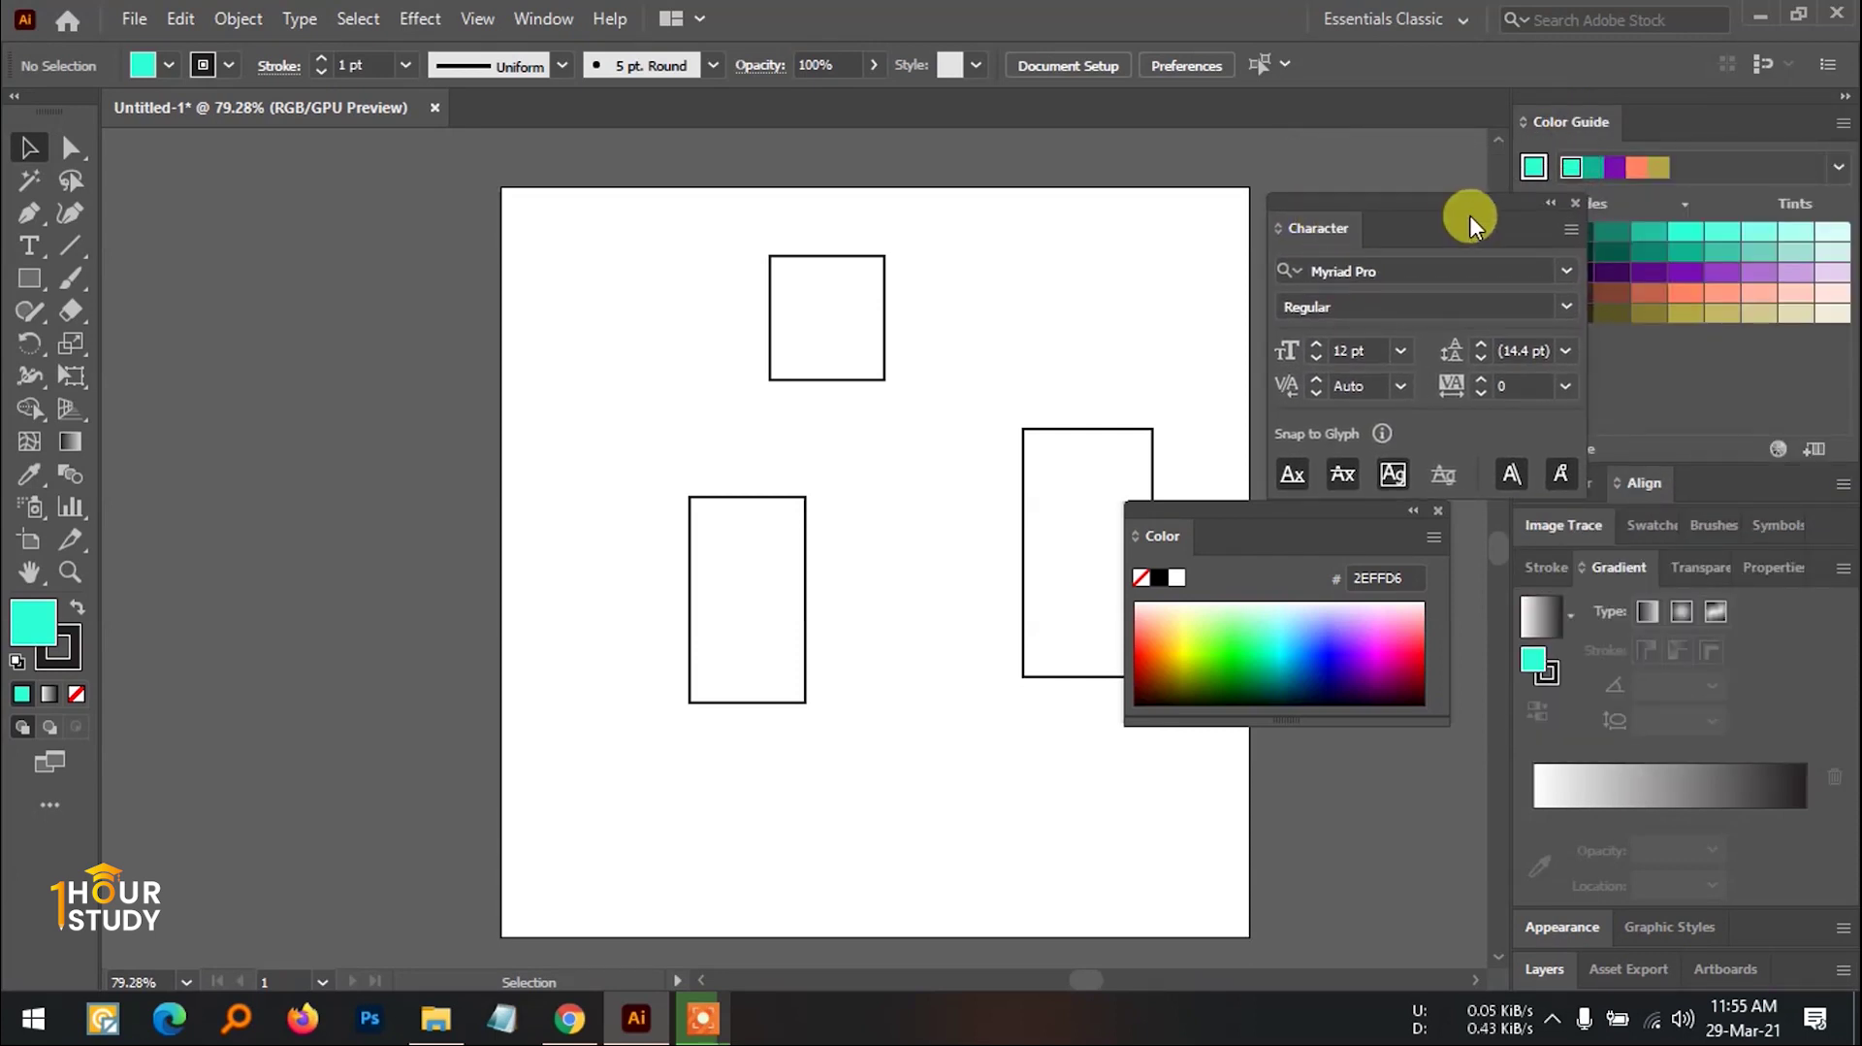
left_click(1547, 203)
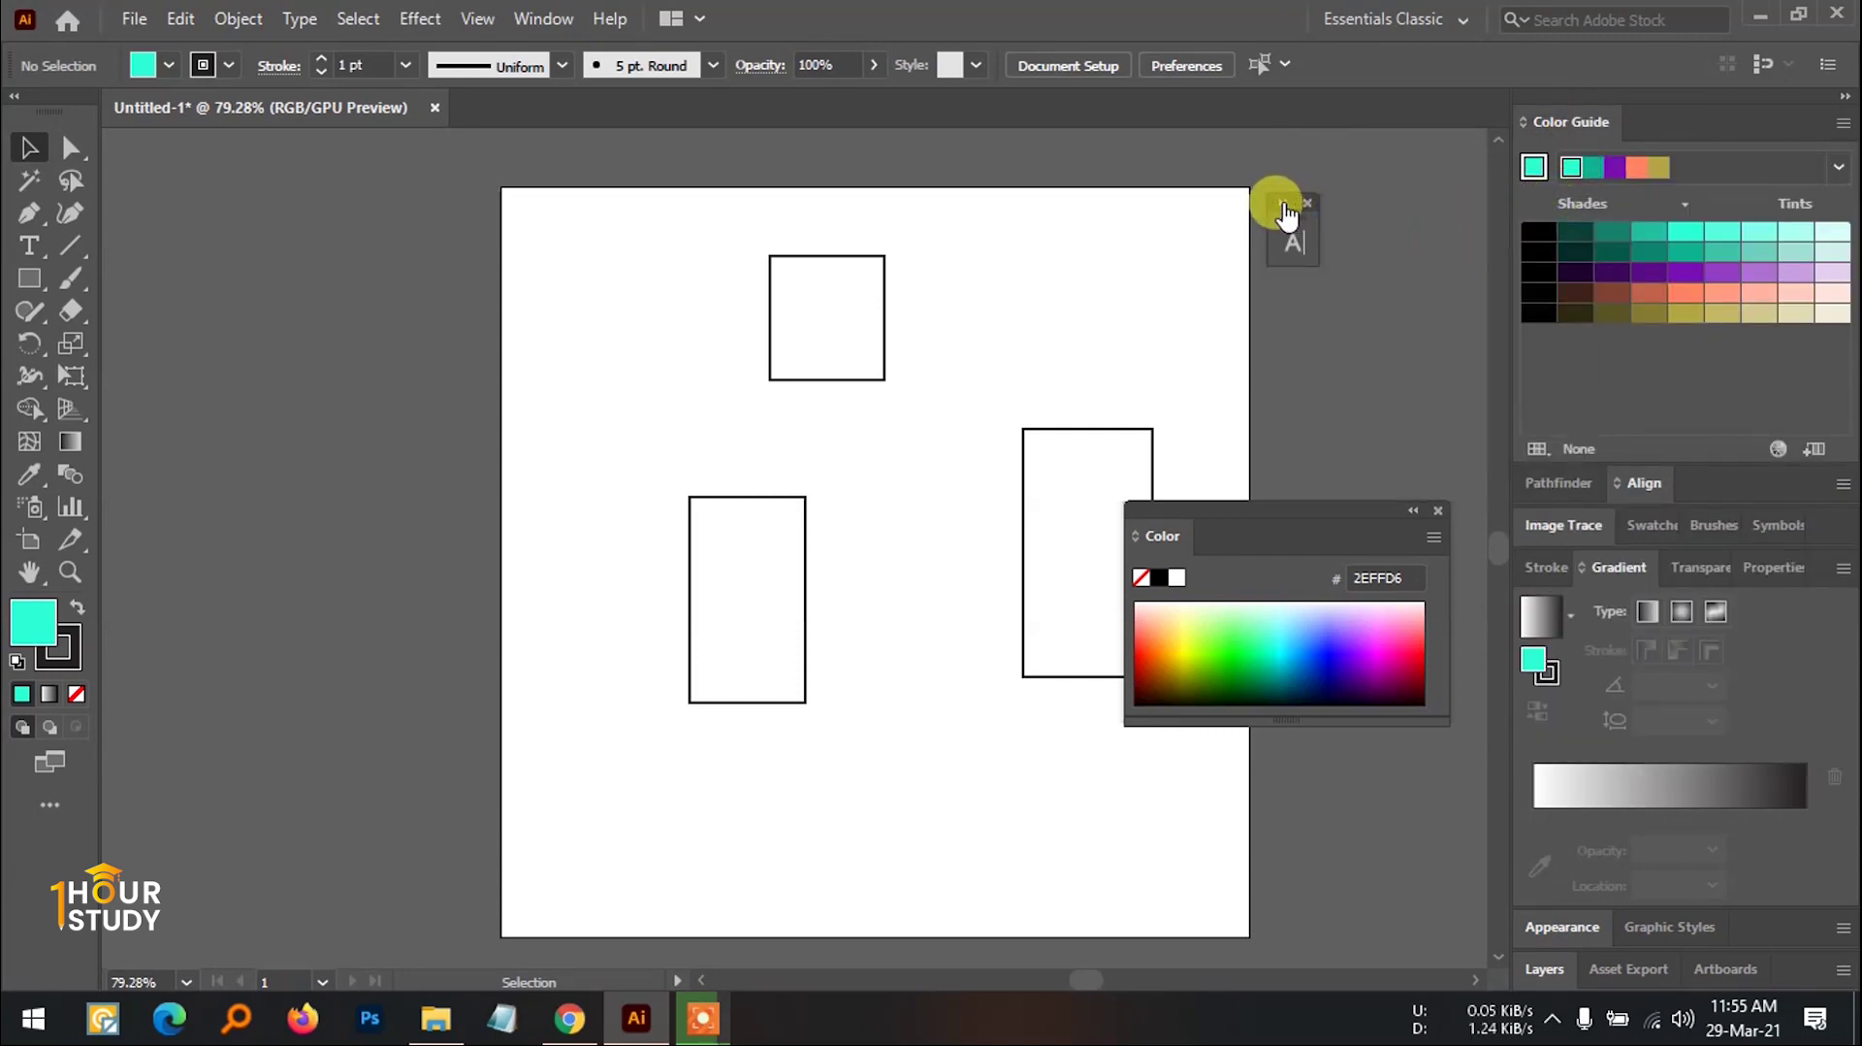
left_click(1283, 203)
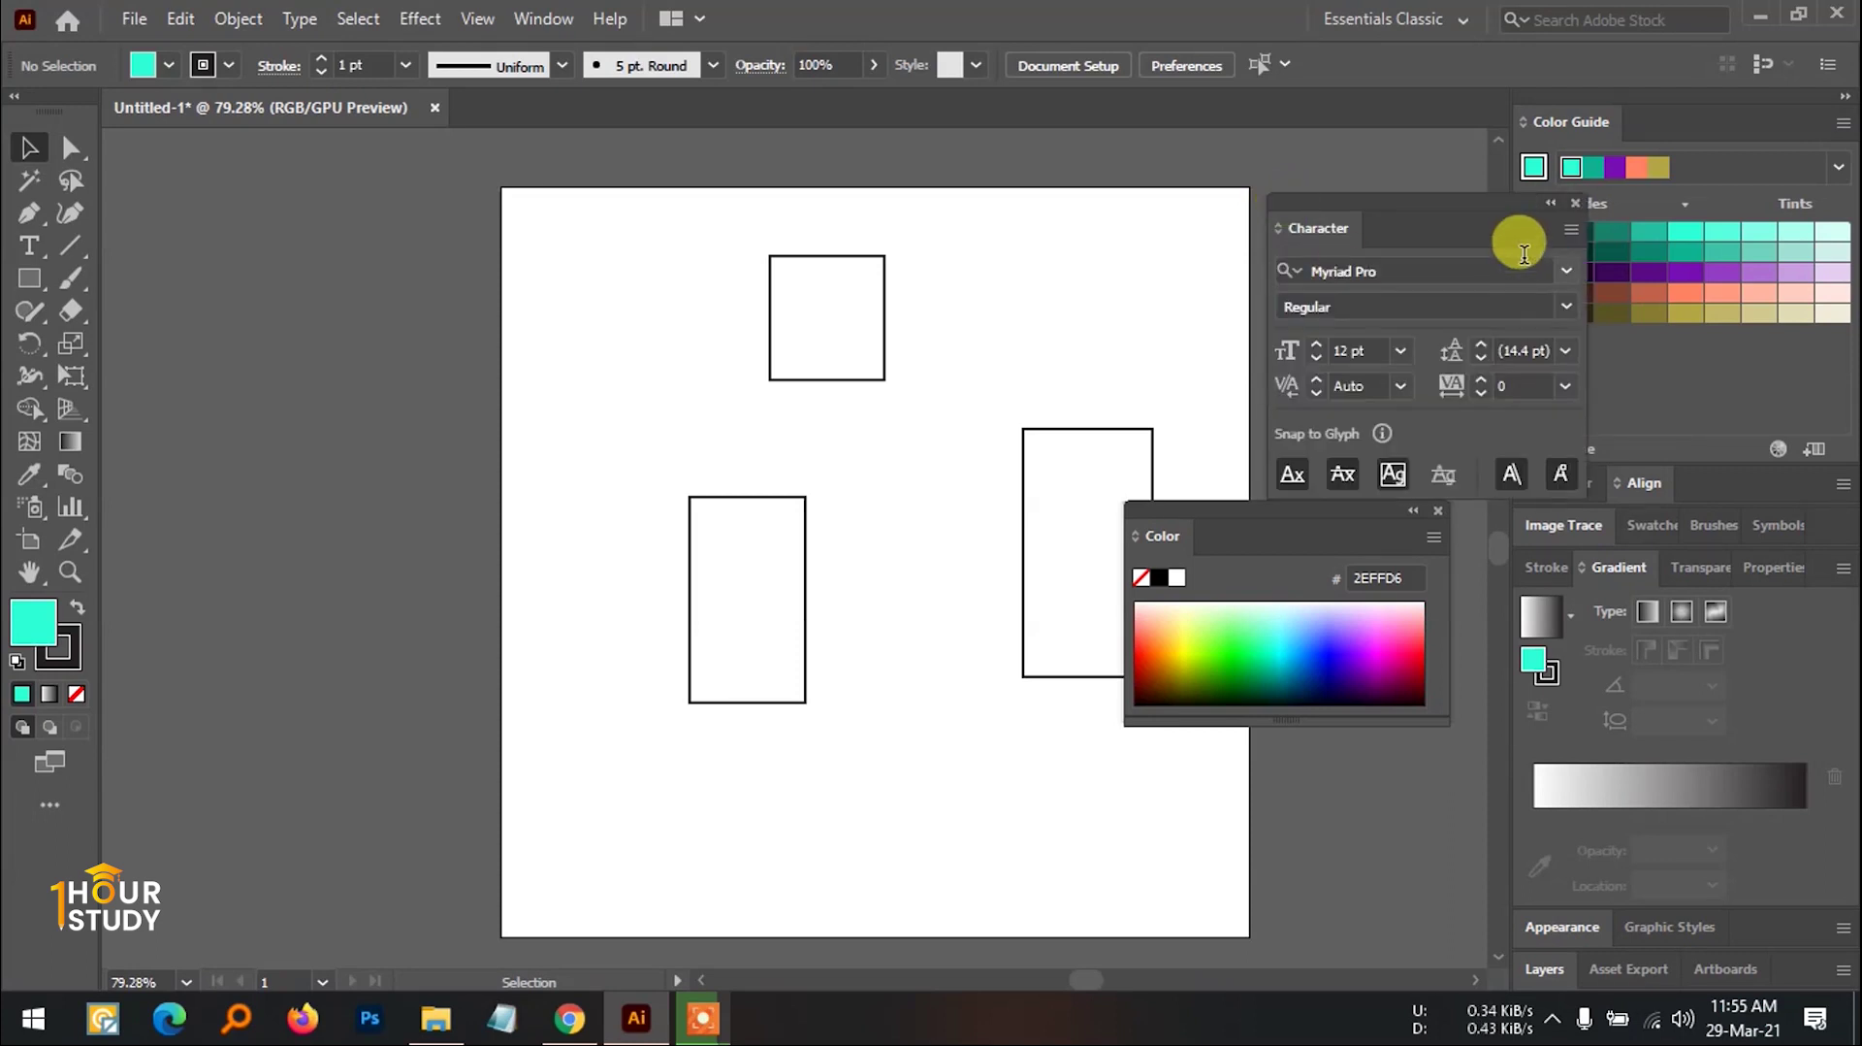
left_click(1550, 202)
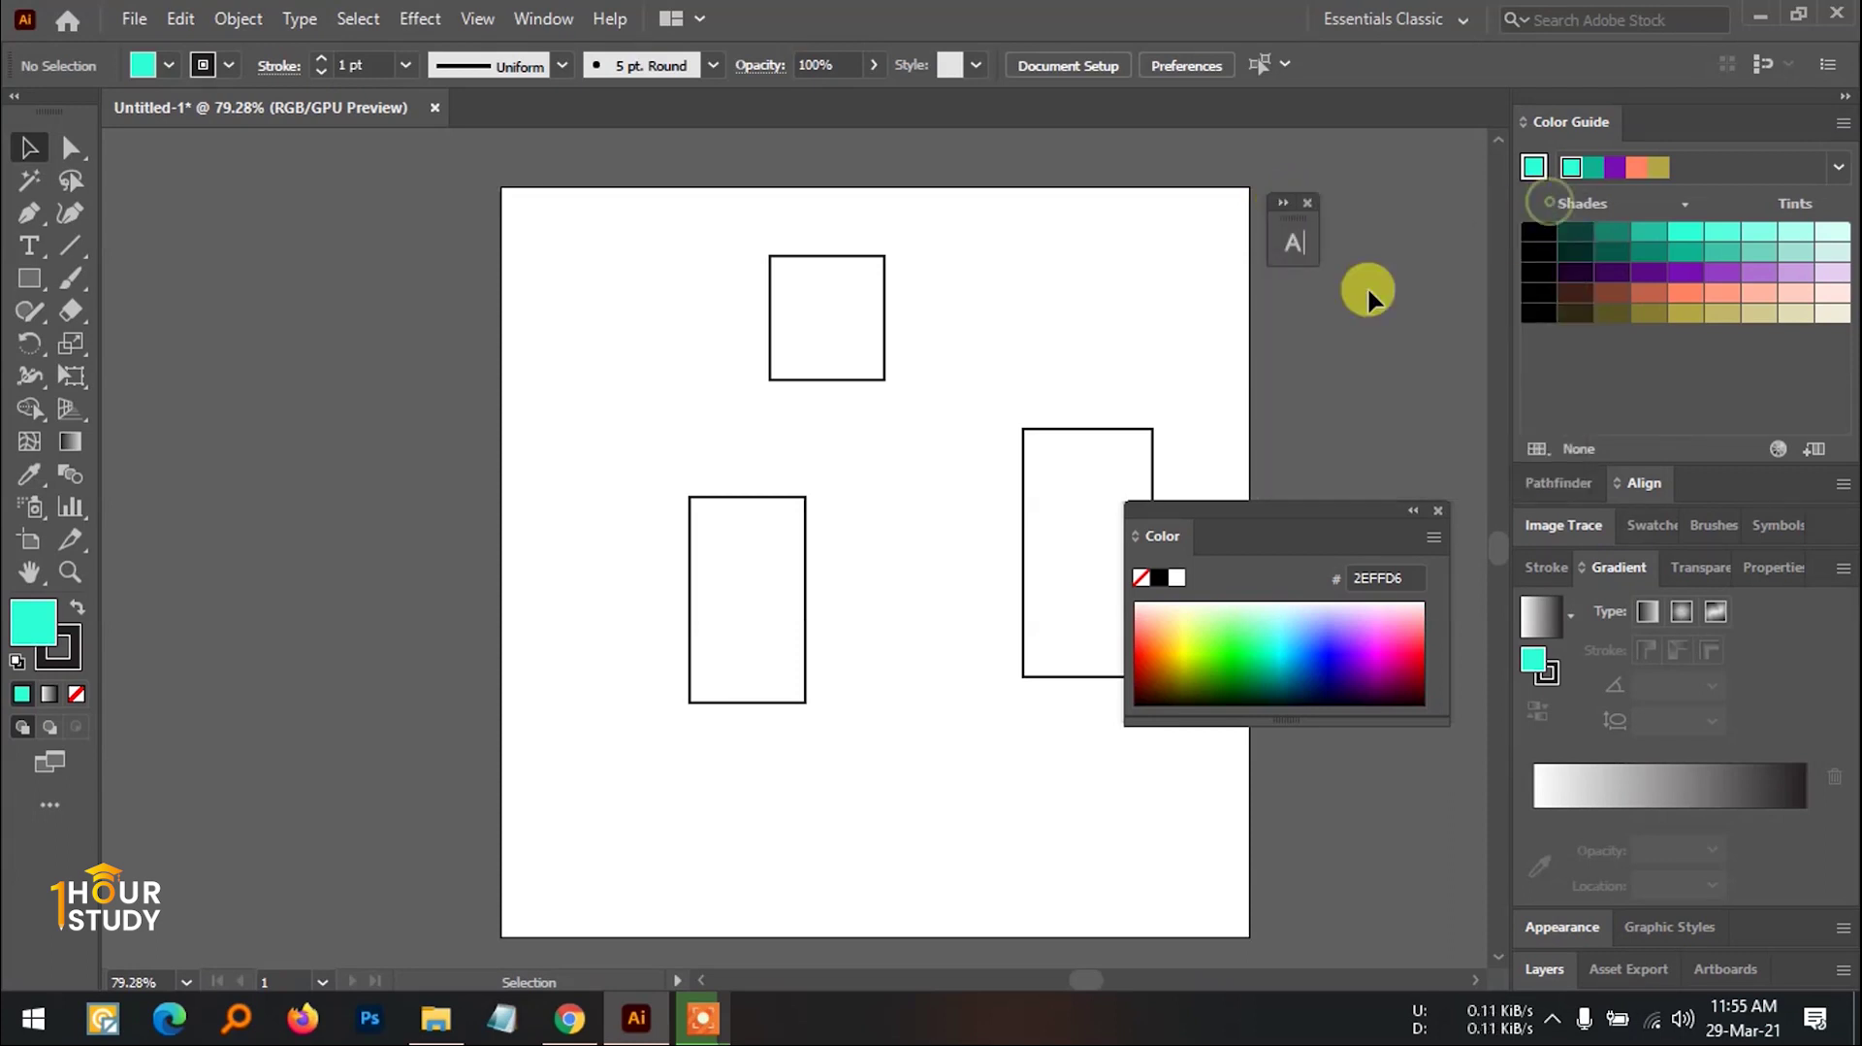
Step: Expand the floating Character panel, dock it beside Color Guide, and dock the Color panel above that group
left_click(1282, 202)
left_click_drag(1434, 229, 1649, 122)
left_click_drag(1185, 526, 1746, 131)
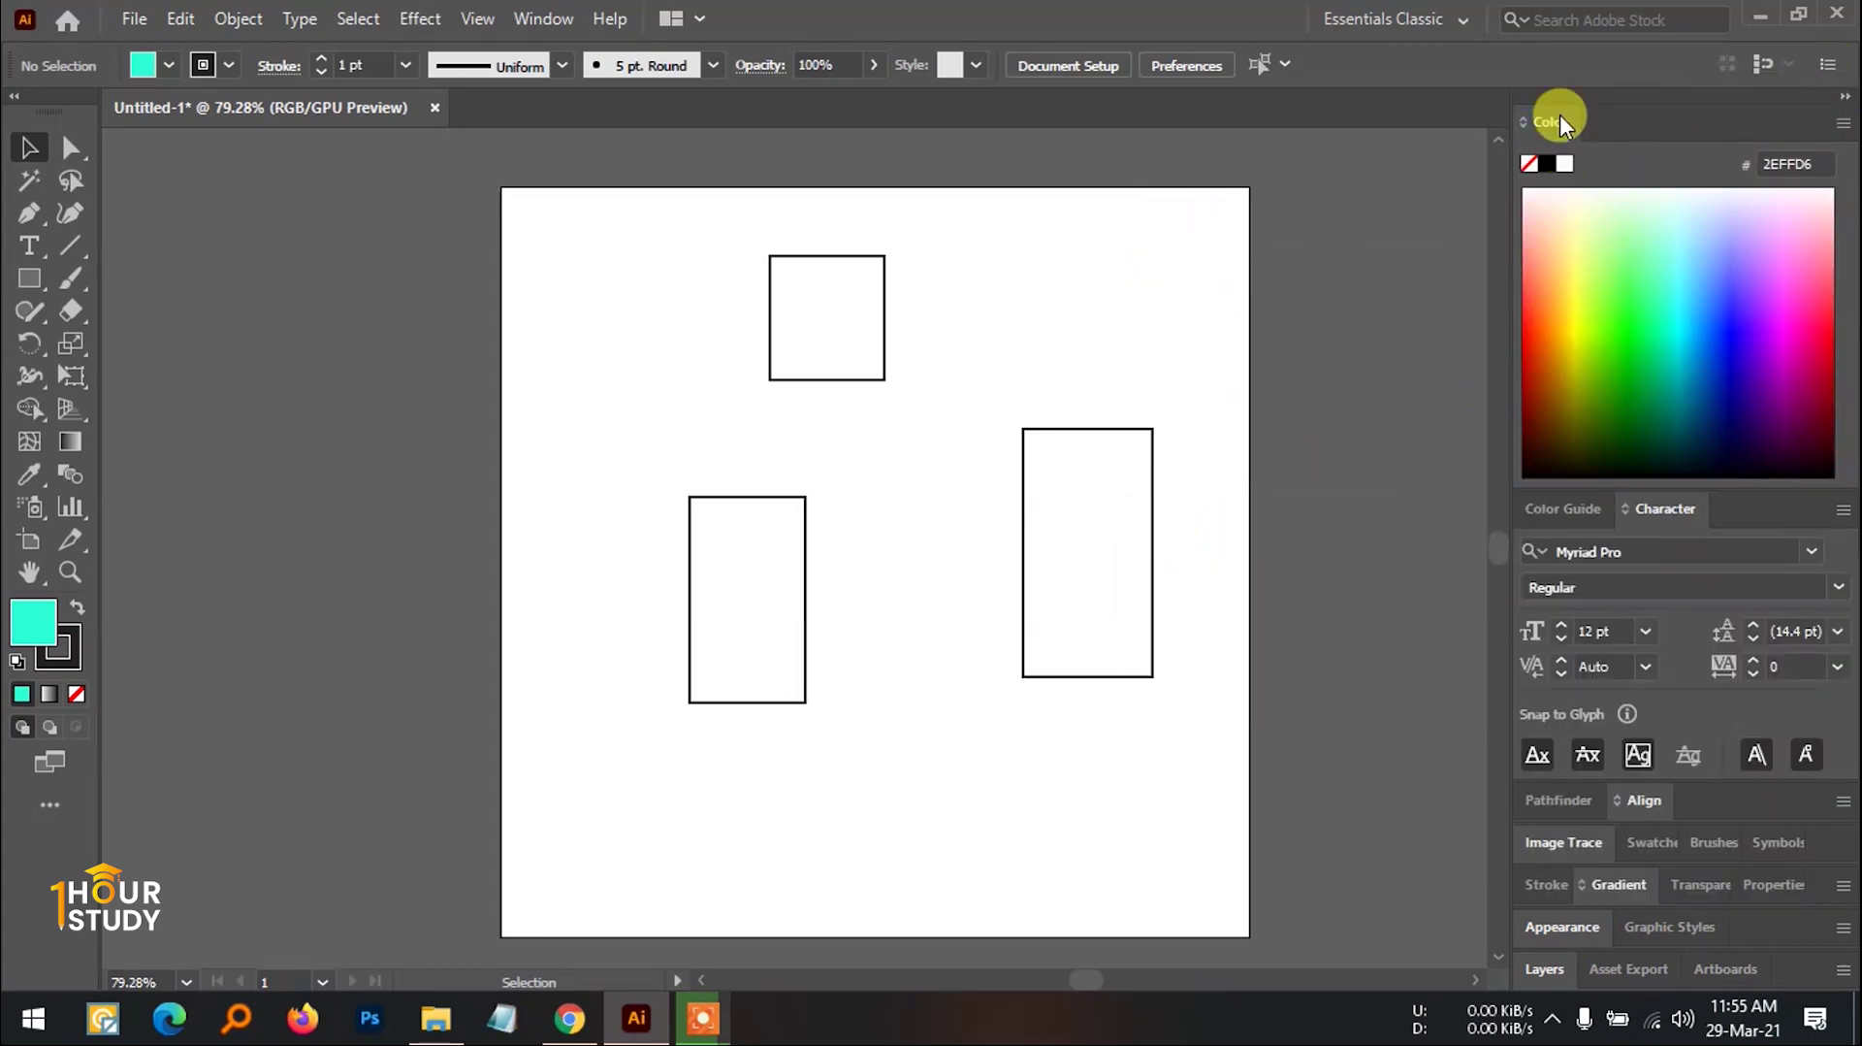
Step: Undock and close the Color panel, then reopen it and dock it beside Character in the Color Guide group
left_click_drag(1560, 115, 1457, 171)
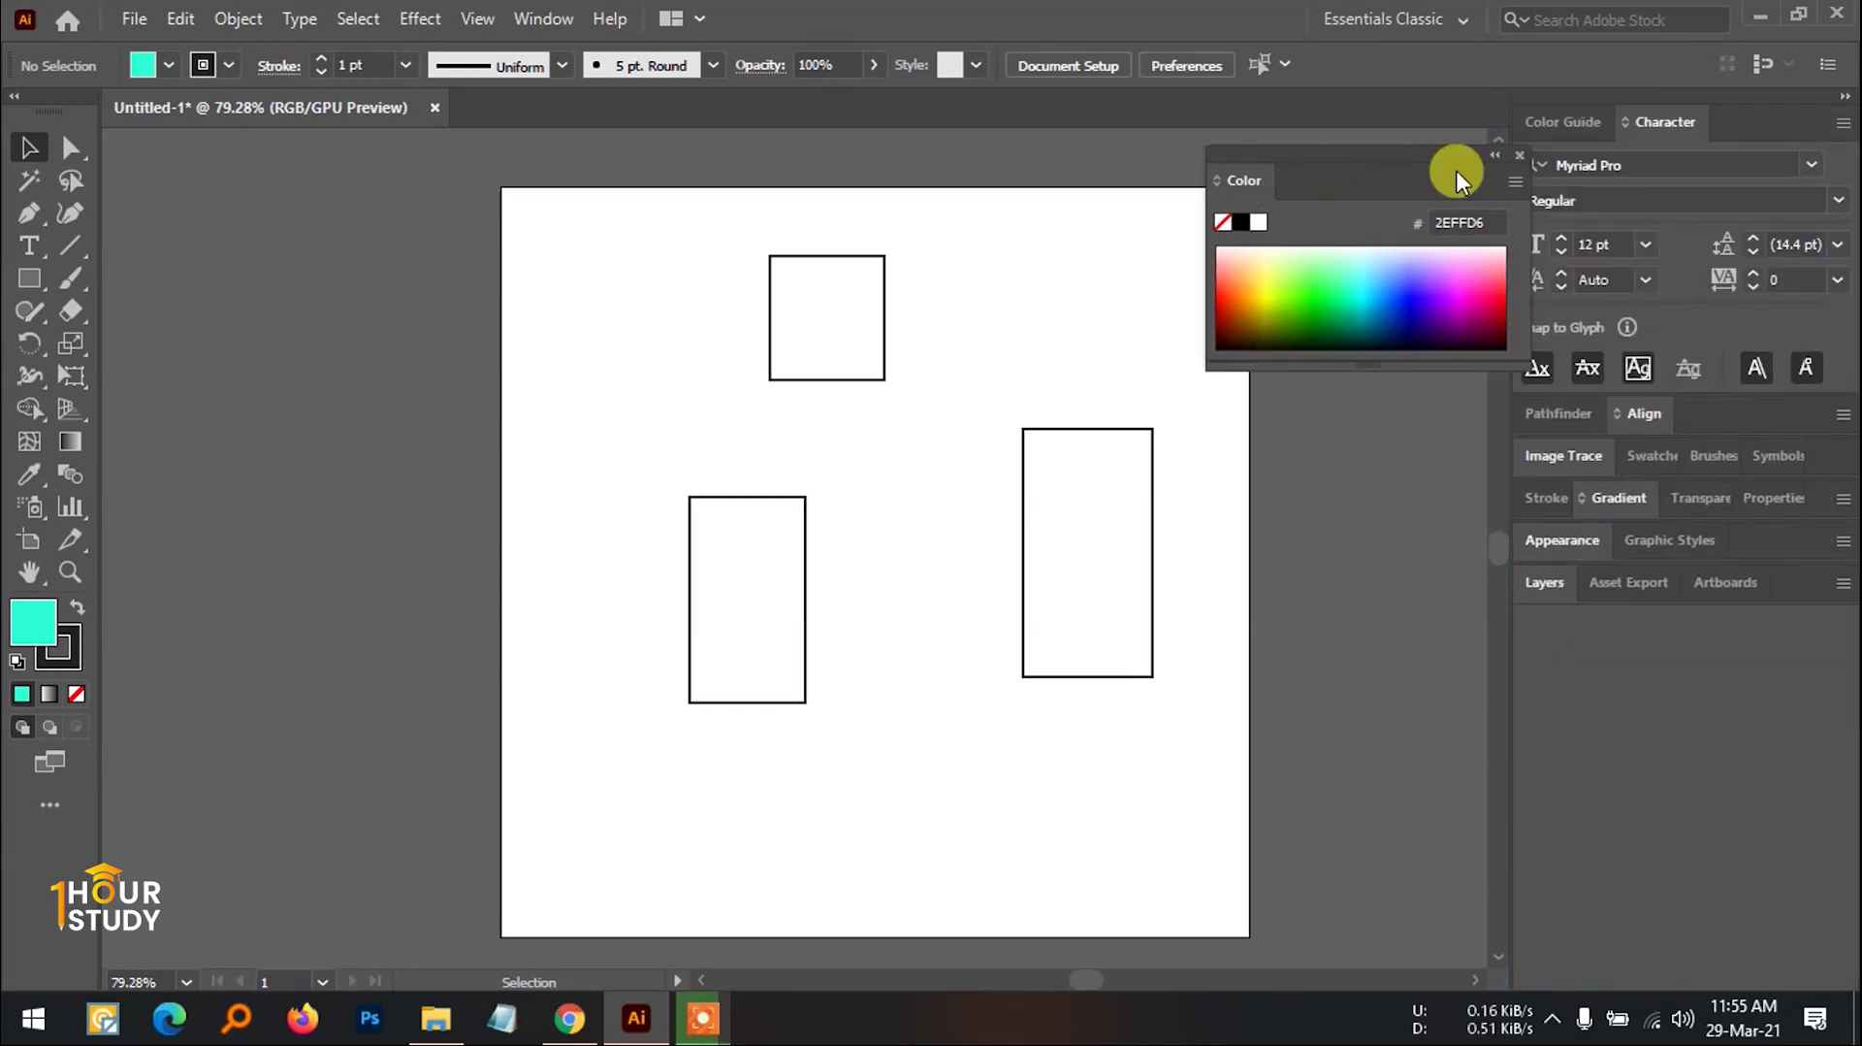
left_click(1519, 154)
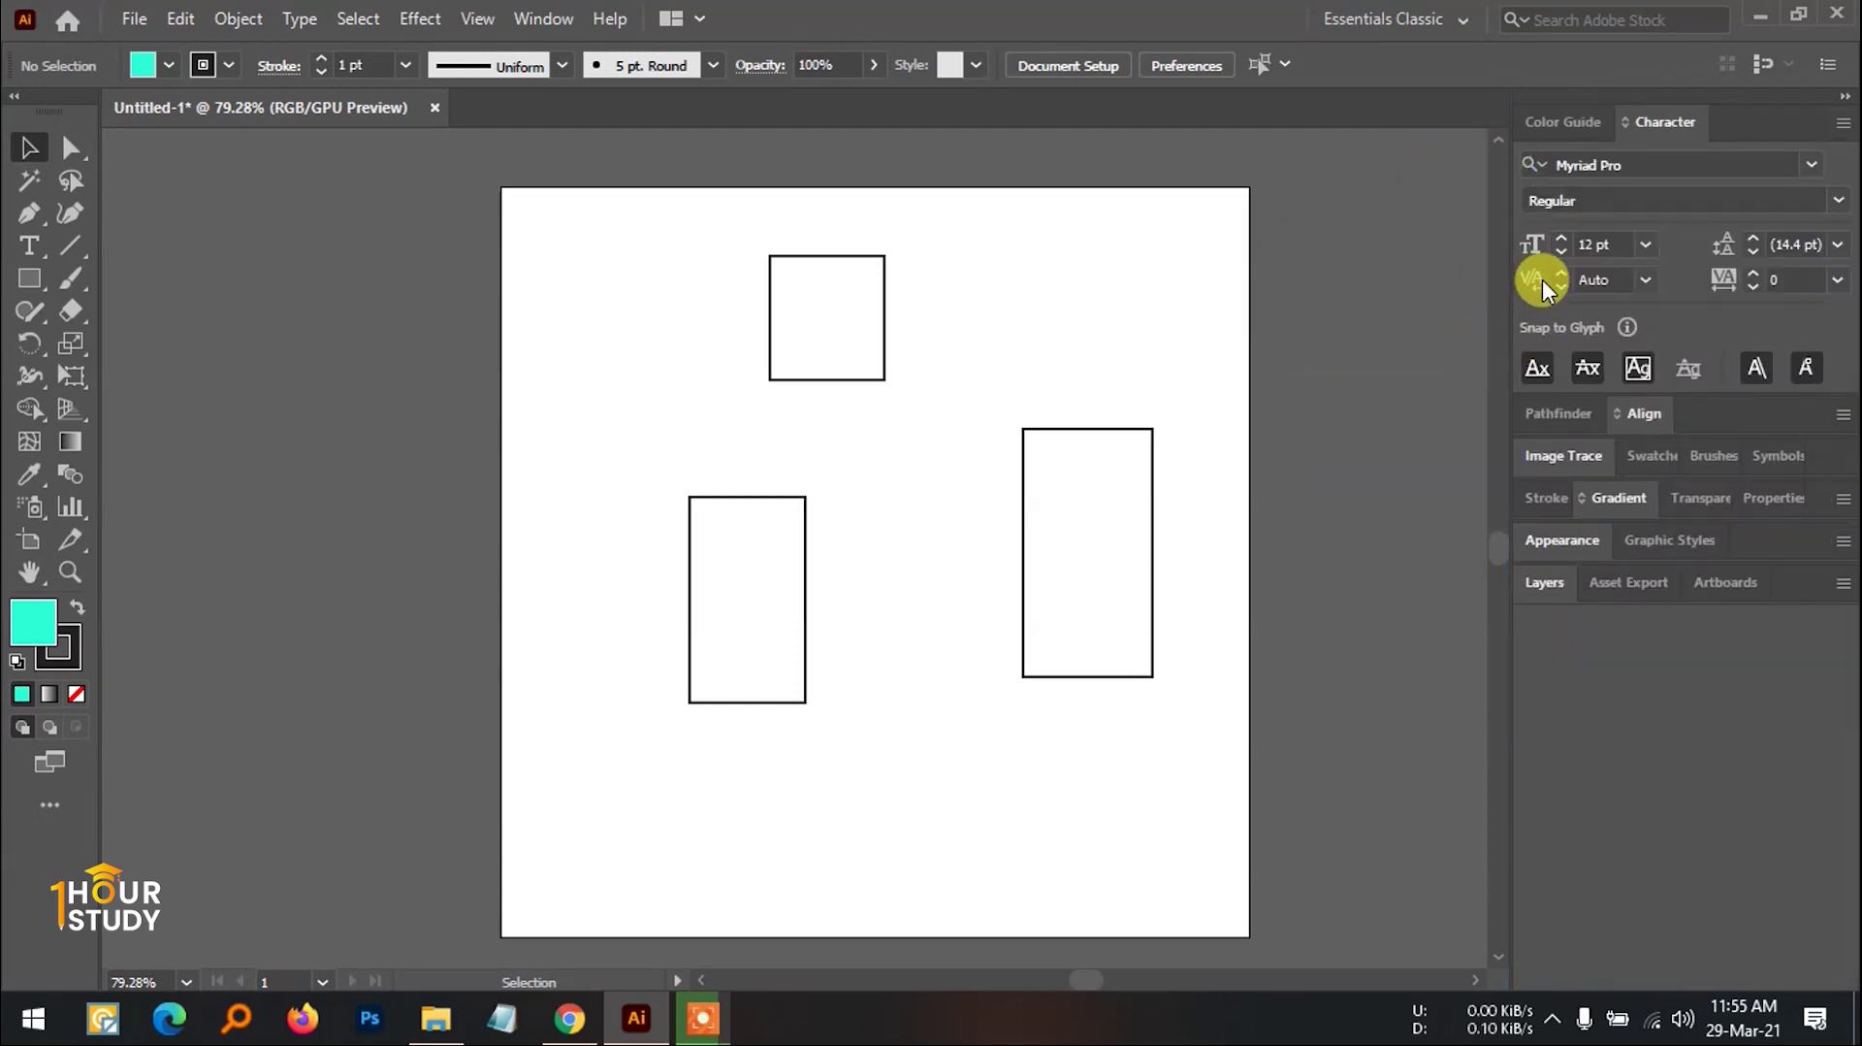
left_click(542, 19)
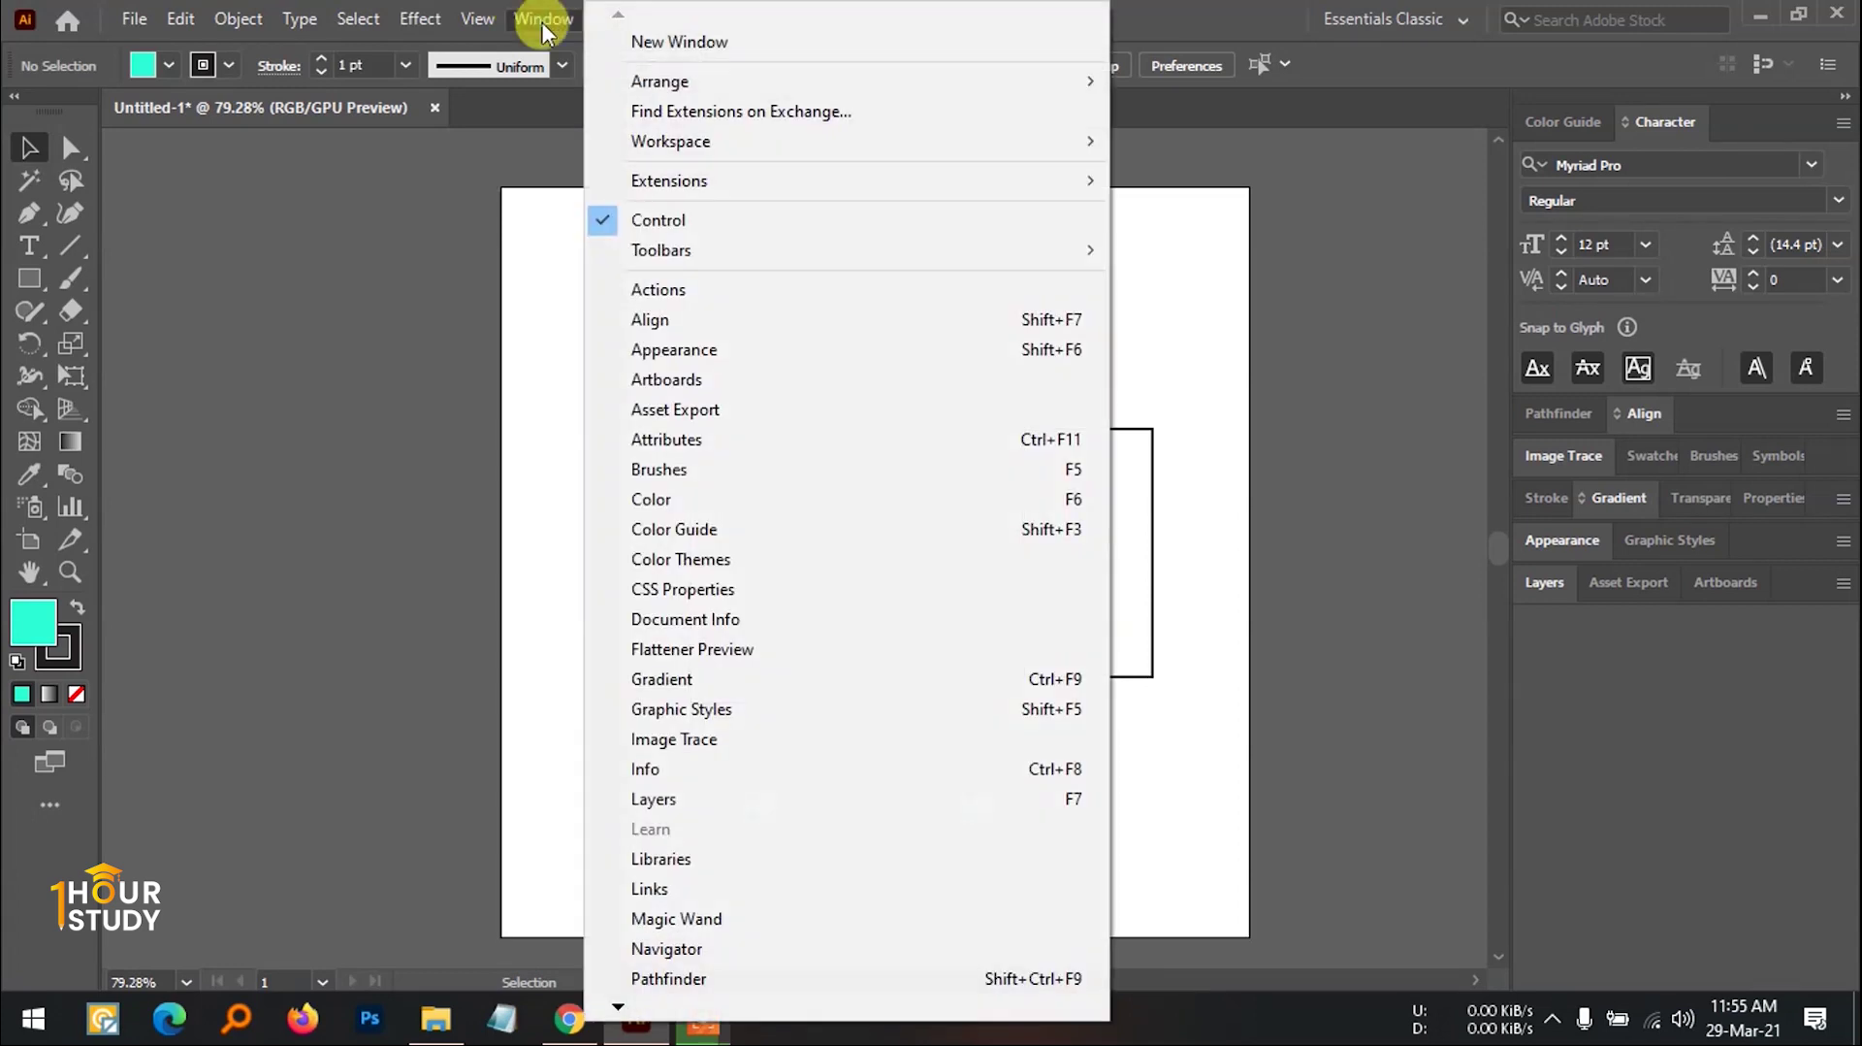
left_click(788, 500)
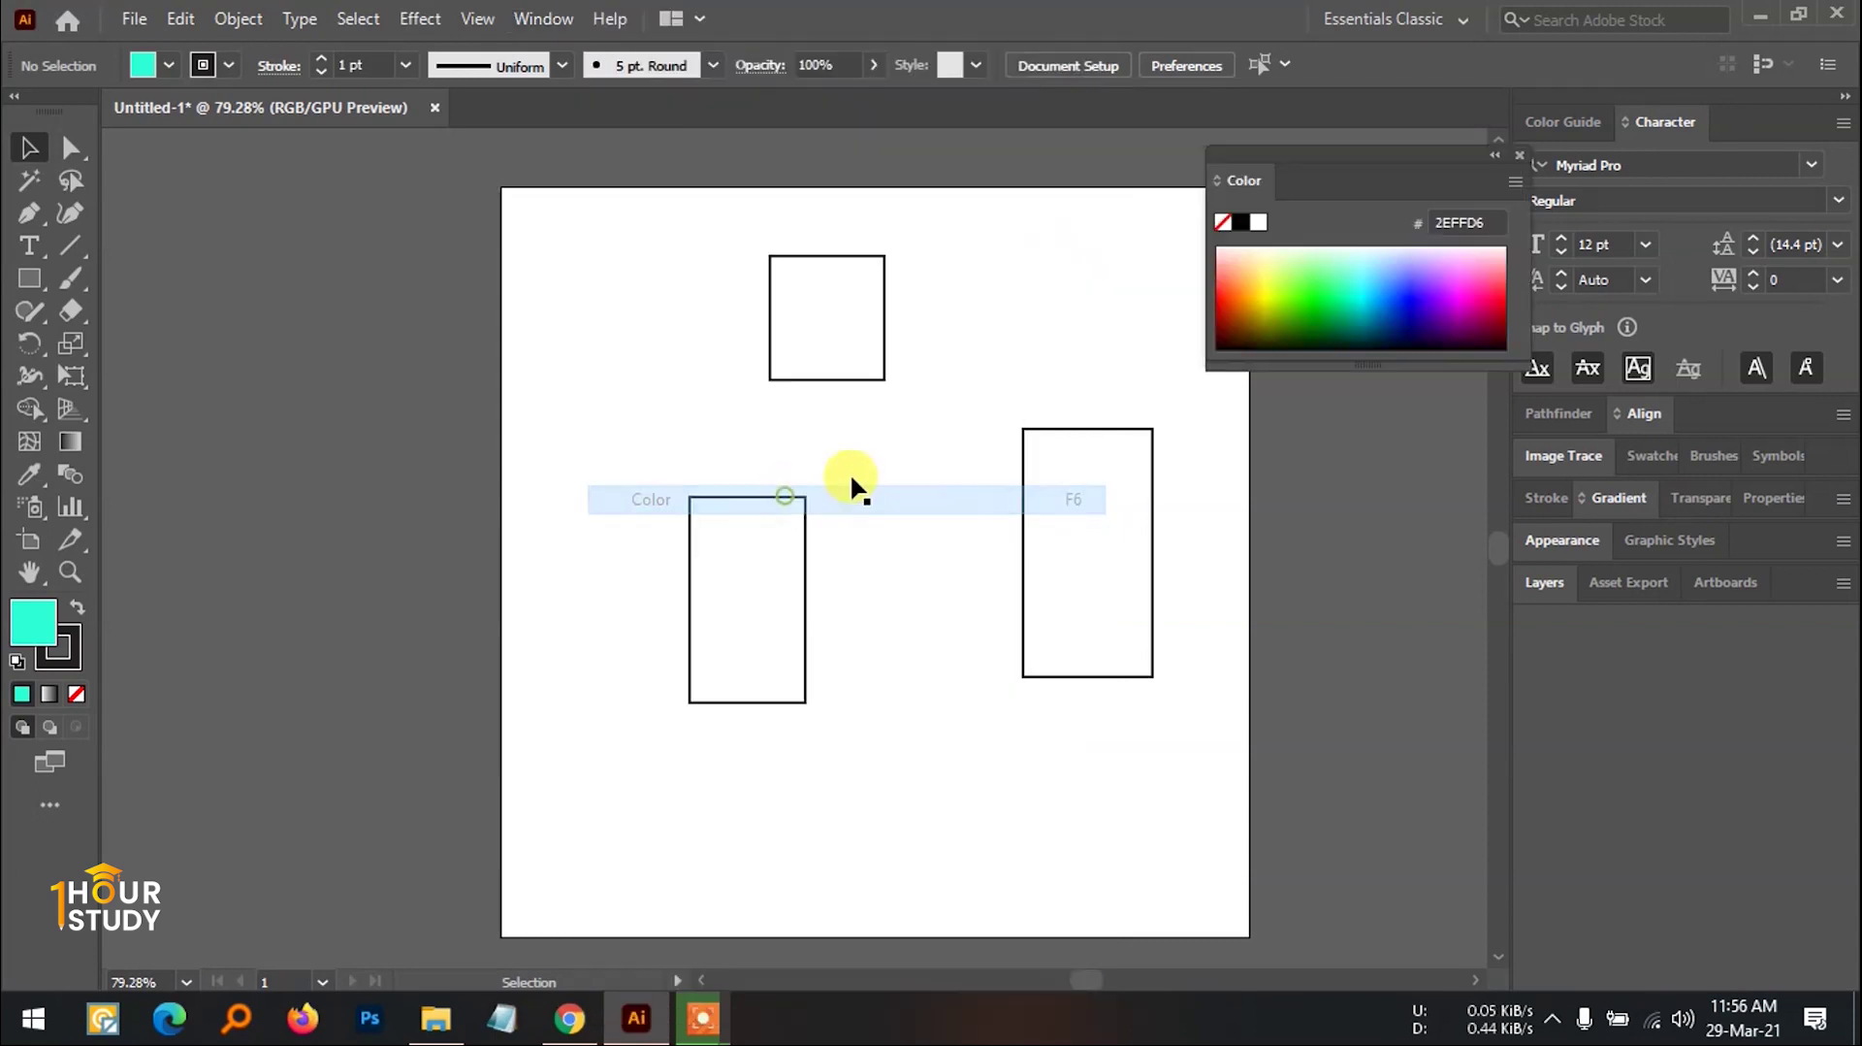
left_click_drag(1249, 178, 1755, 138)
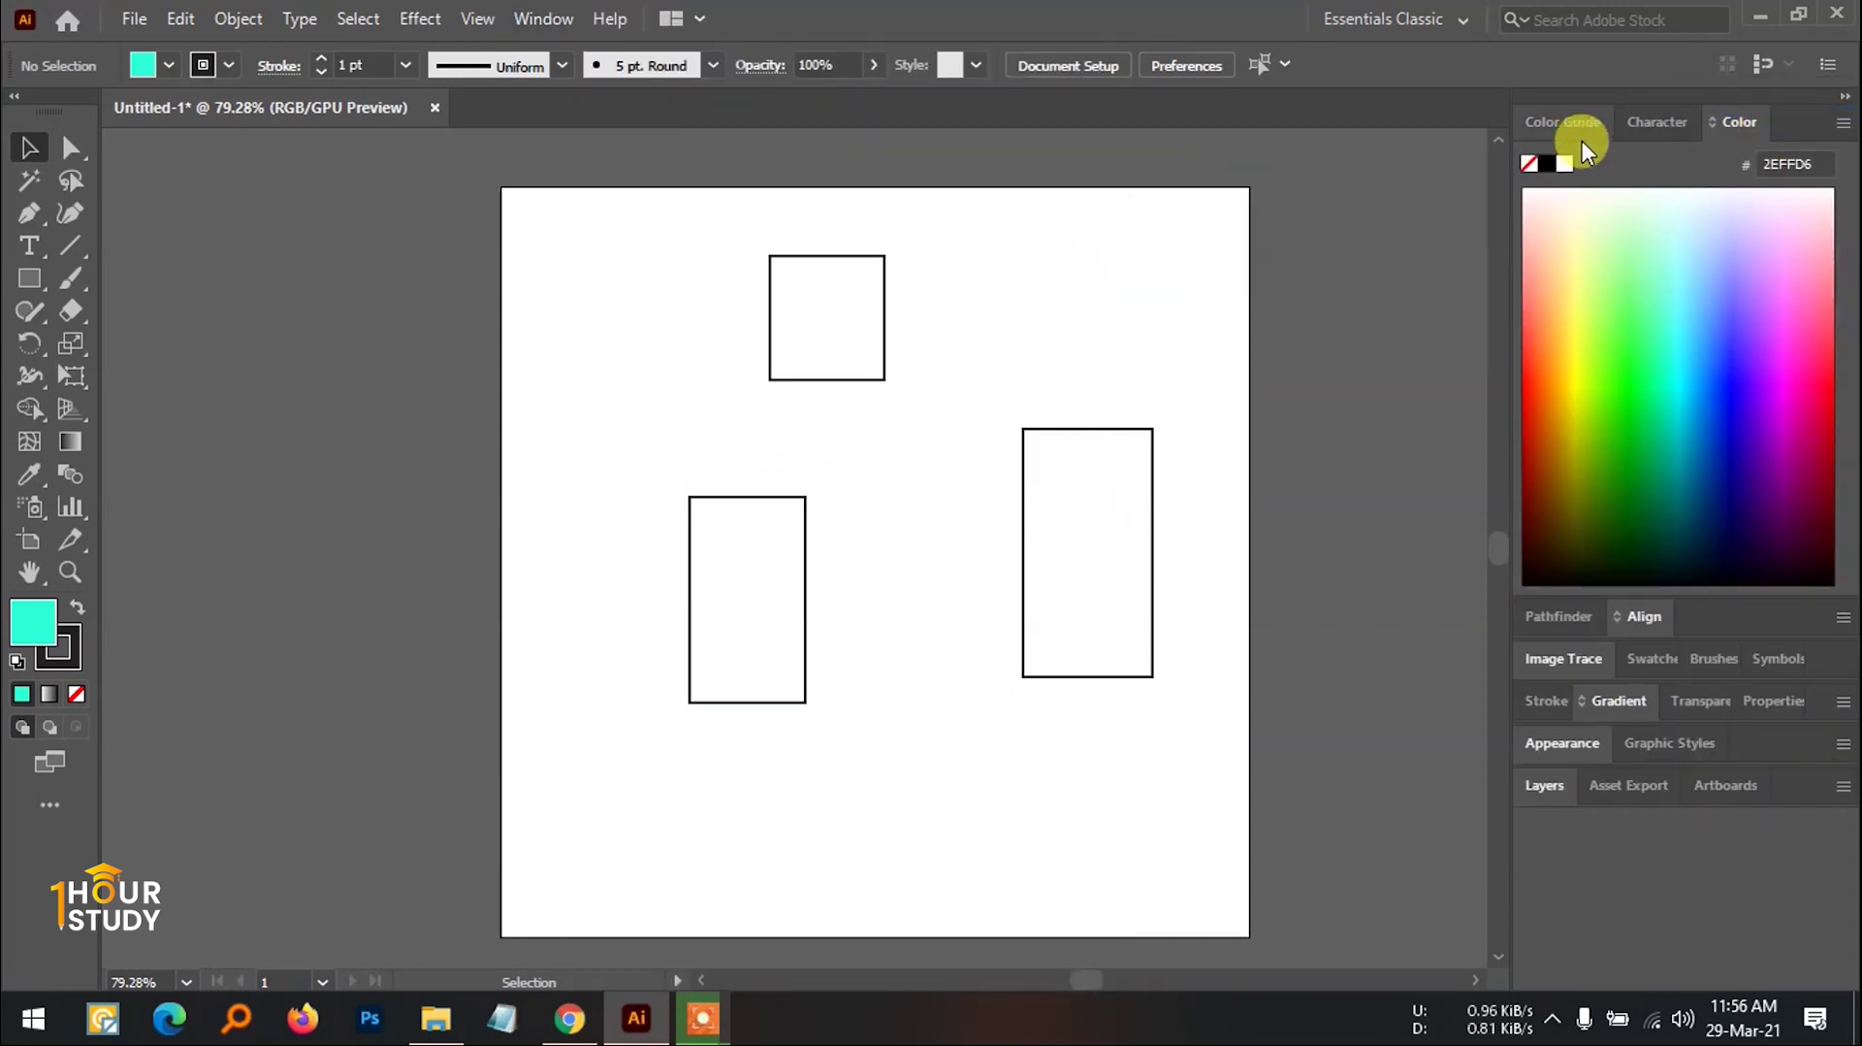
Step: Look through the grouped Color Guide, Character and Color panels in turn several times, ending on Character
left_click(1557, 124)
left_click(1688, 123)
left_click(1725, 121)
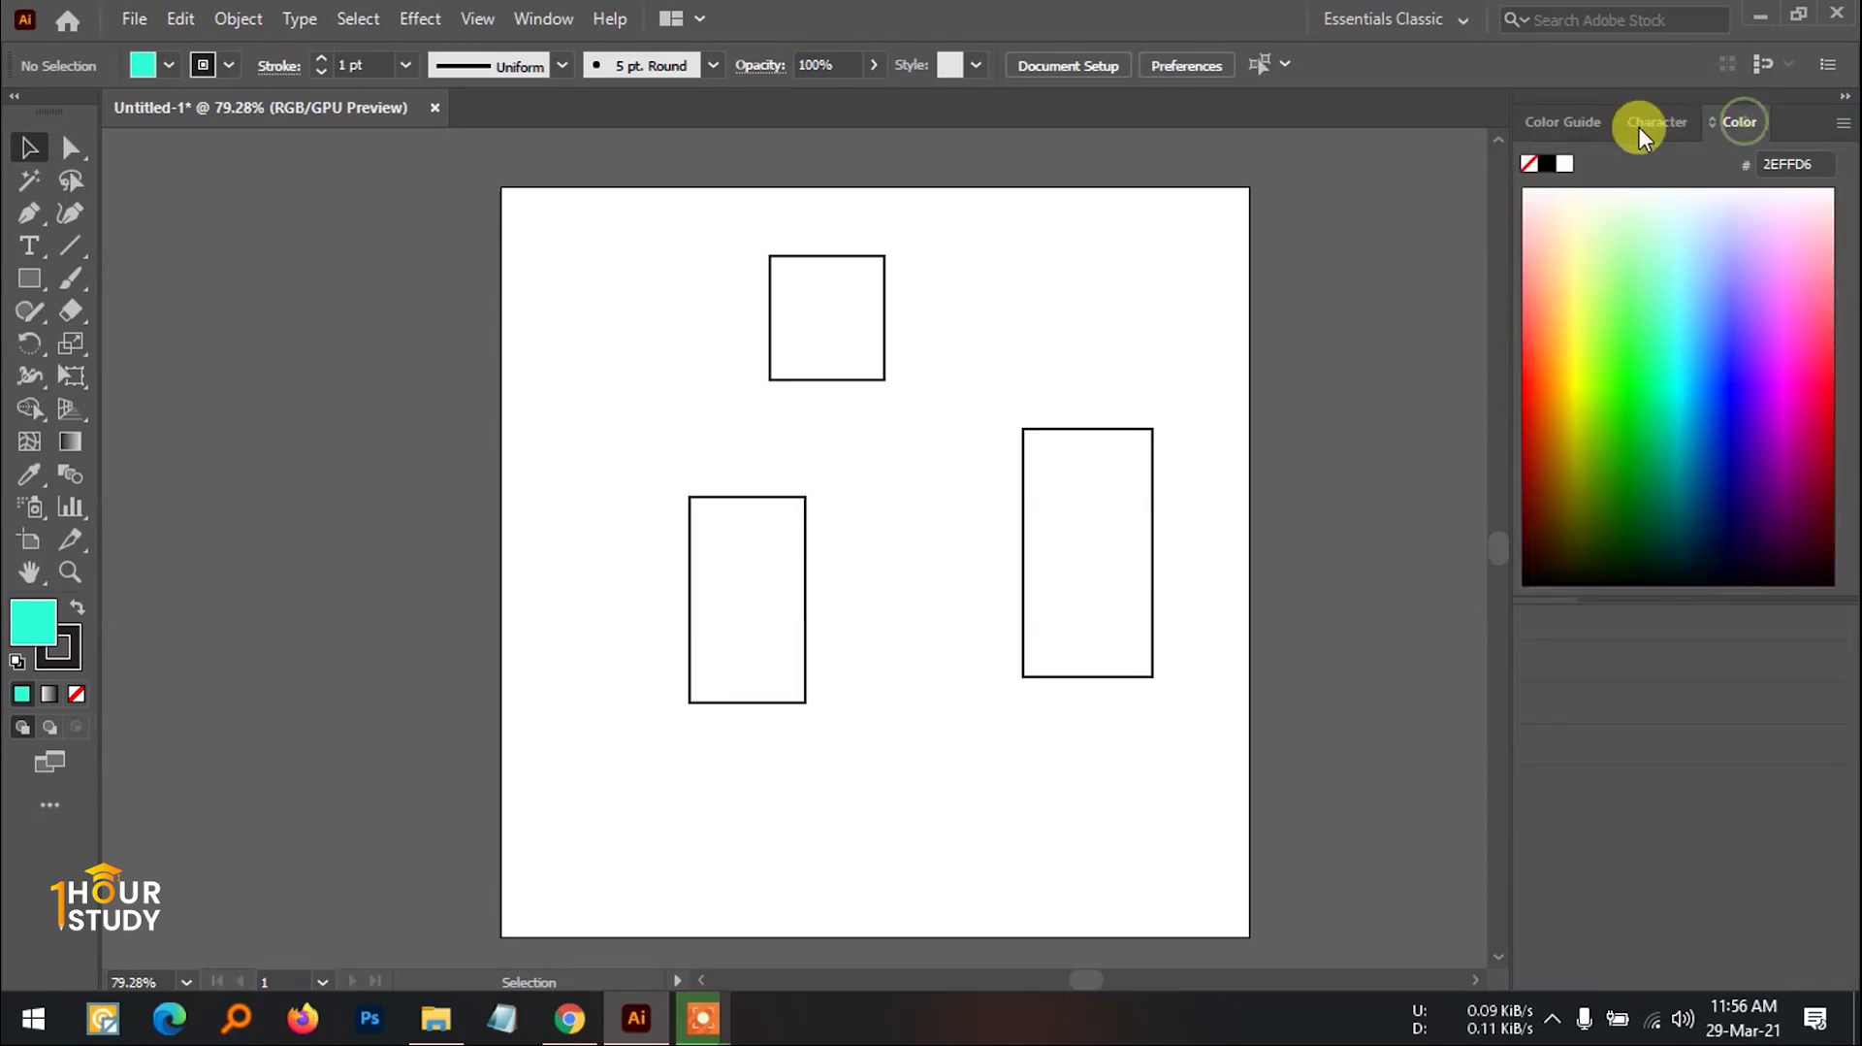
left_click(1570, 120)
left_click(1666, 121)
left_click(1728, 124)
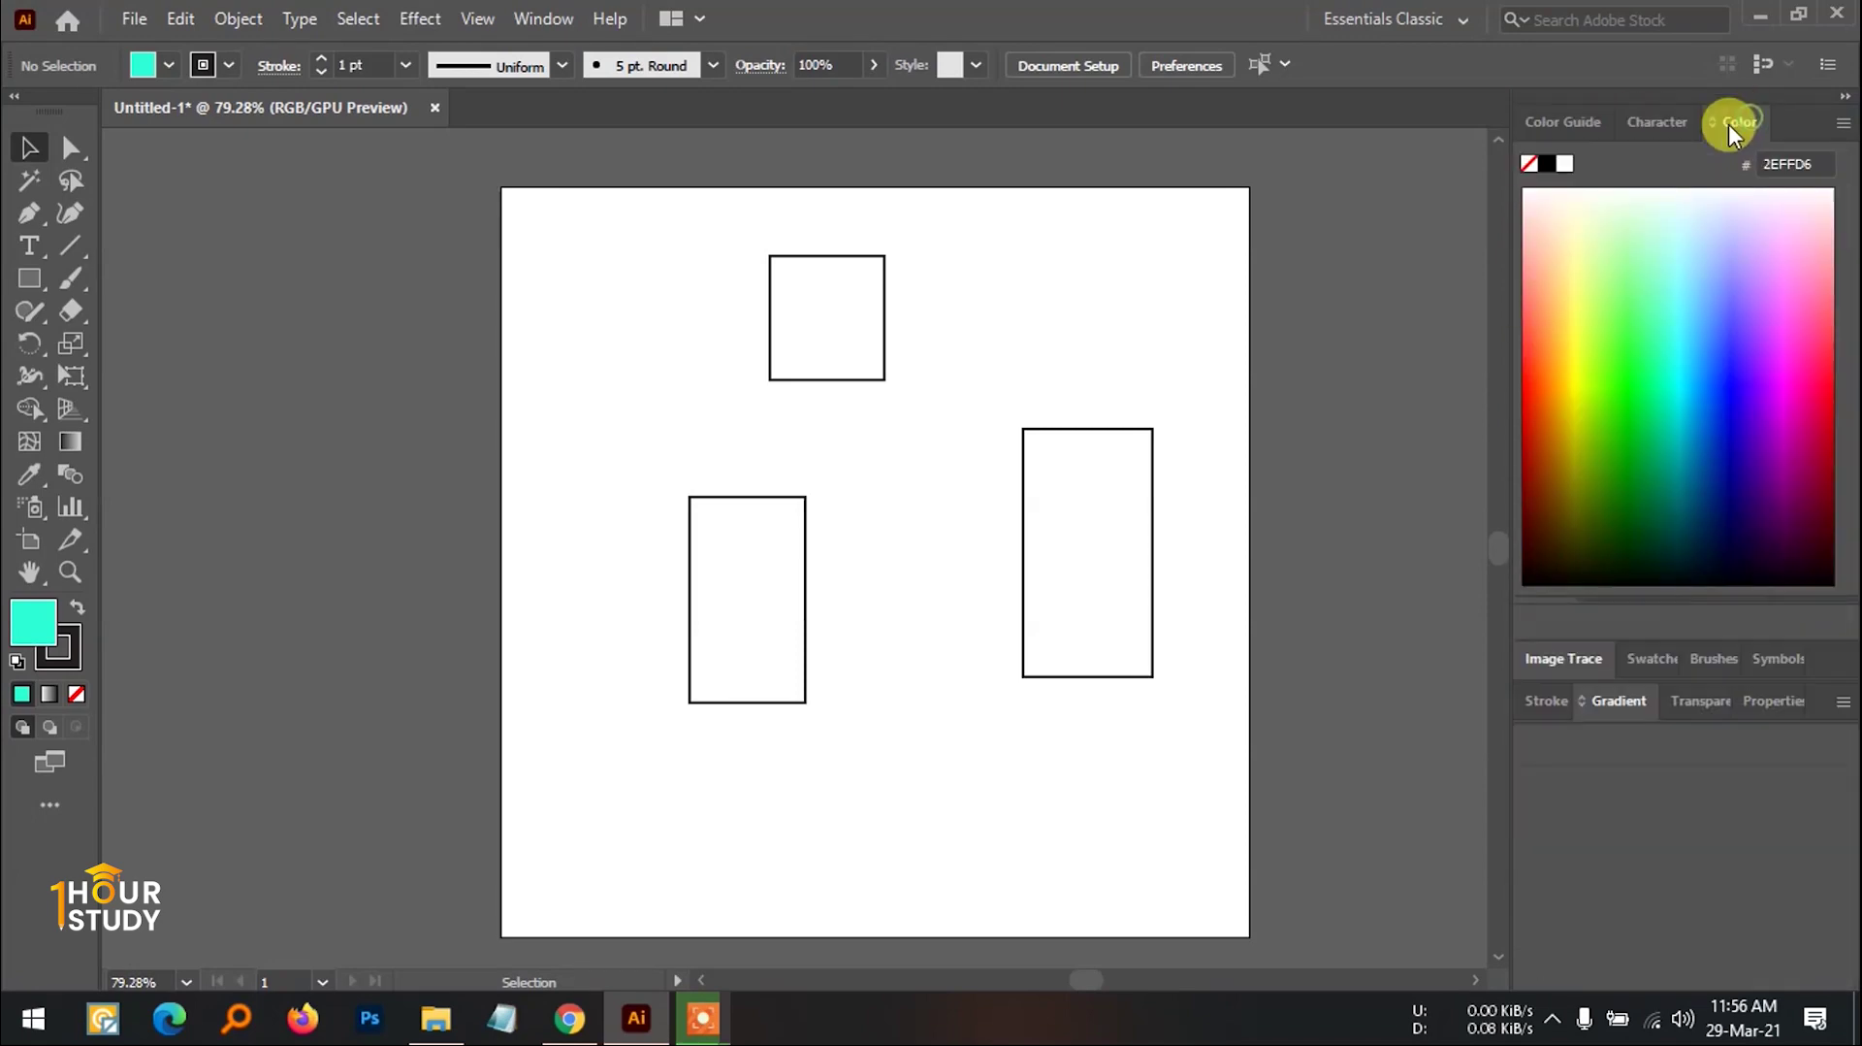
left_click(1566, 124)
left_click(1660, 124)
left_click(1675, 128)
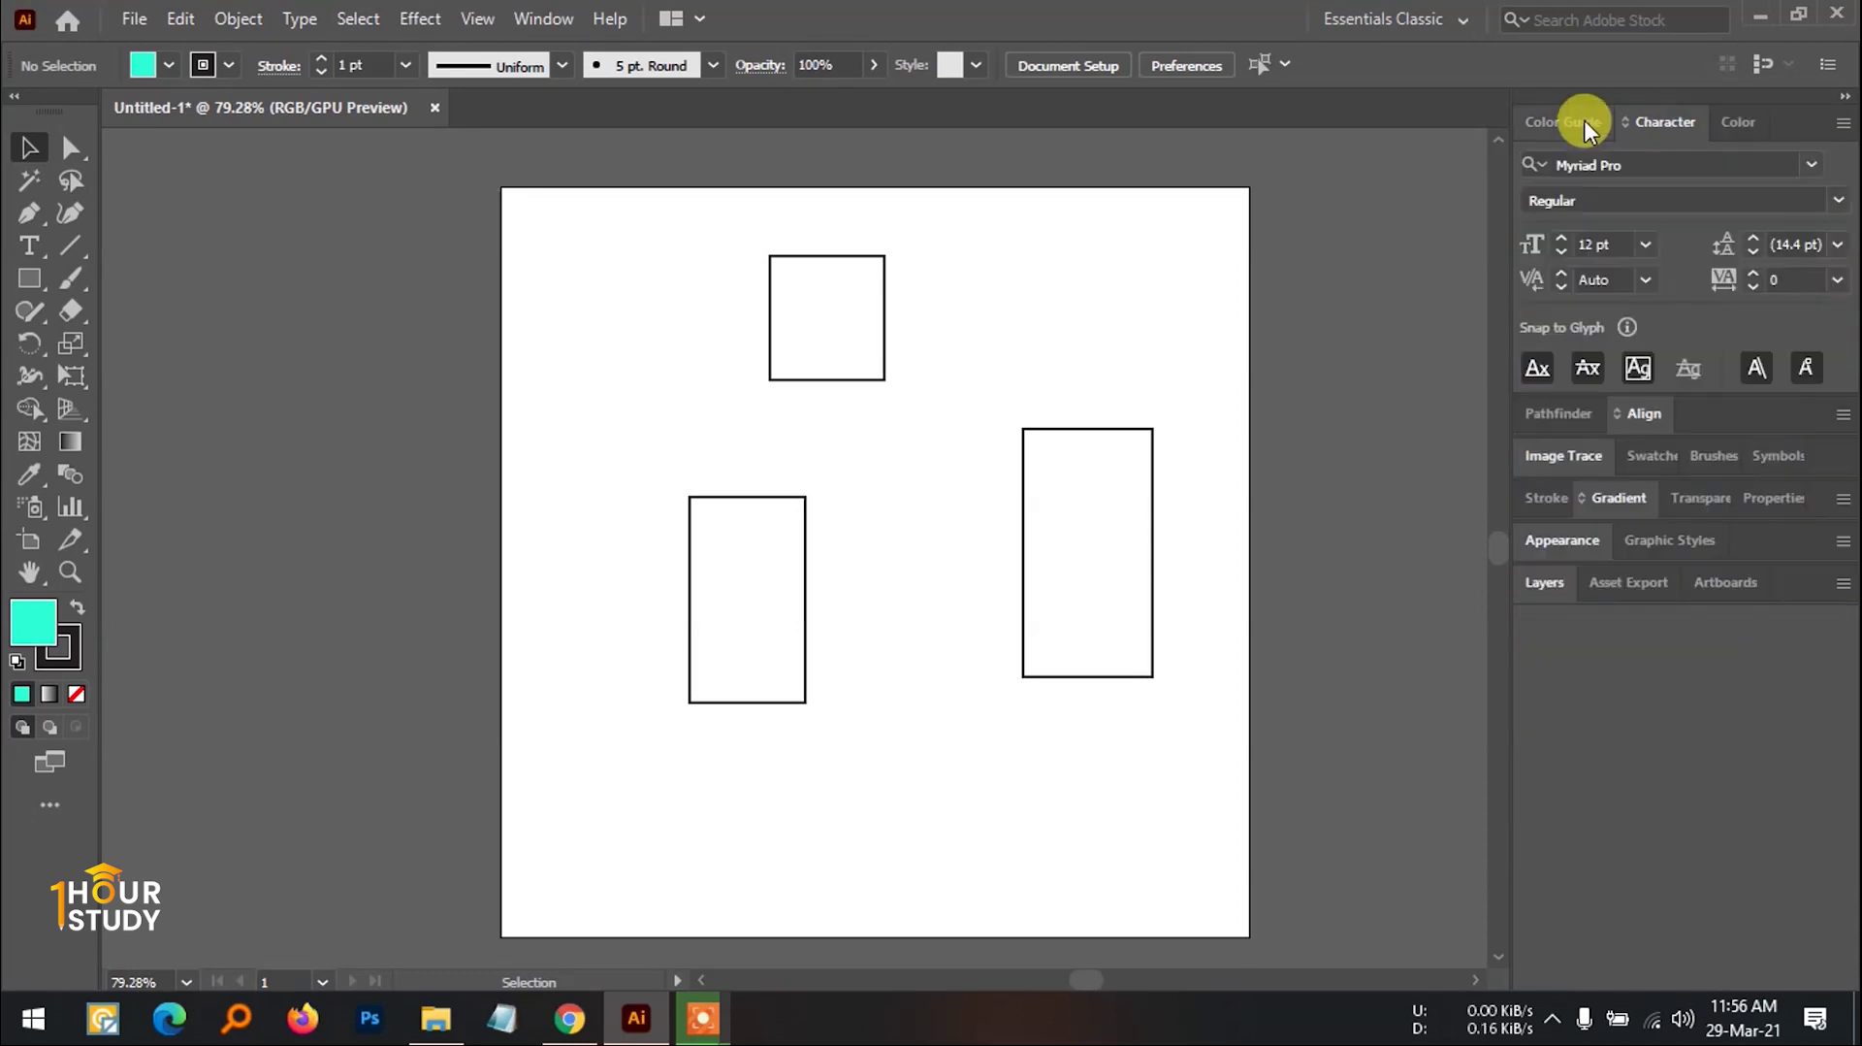
left_click(1585, 120)
left_click(1647, 113)
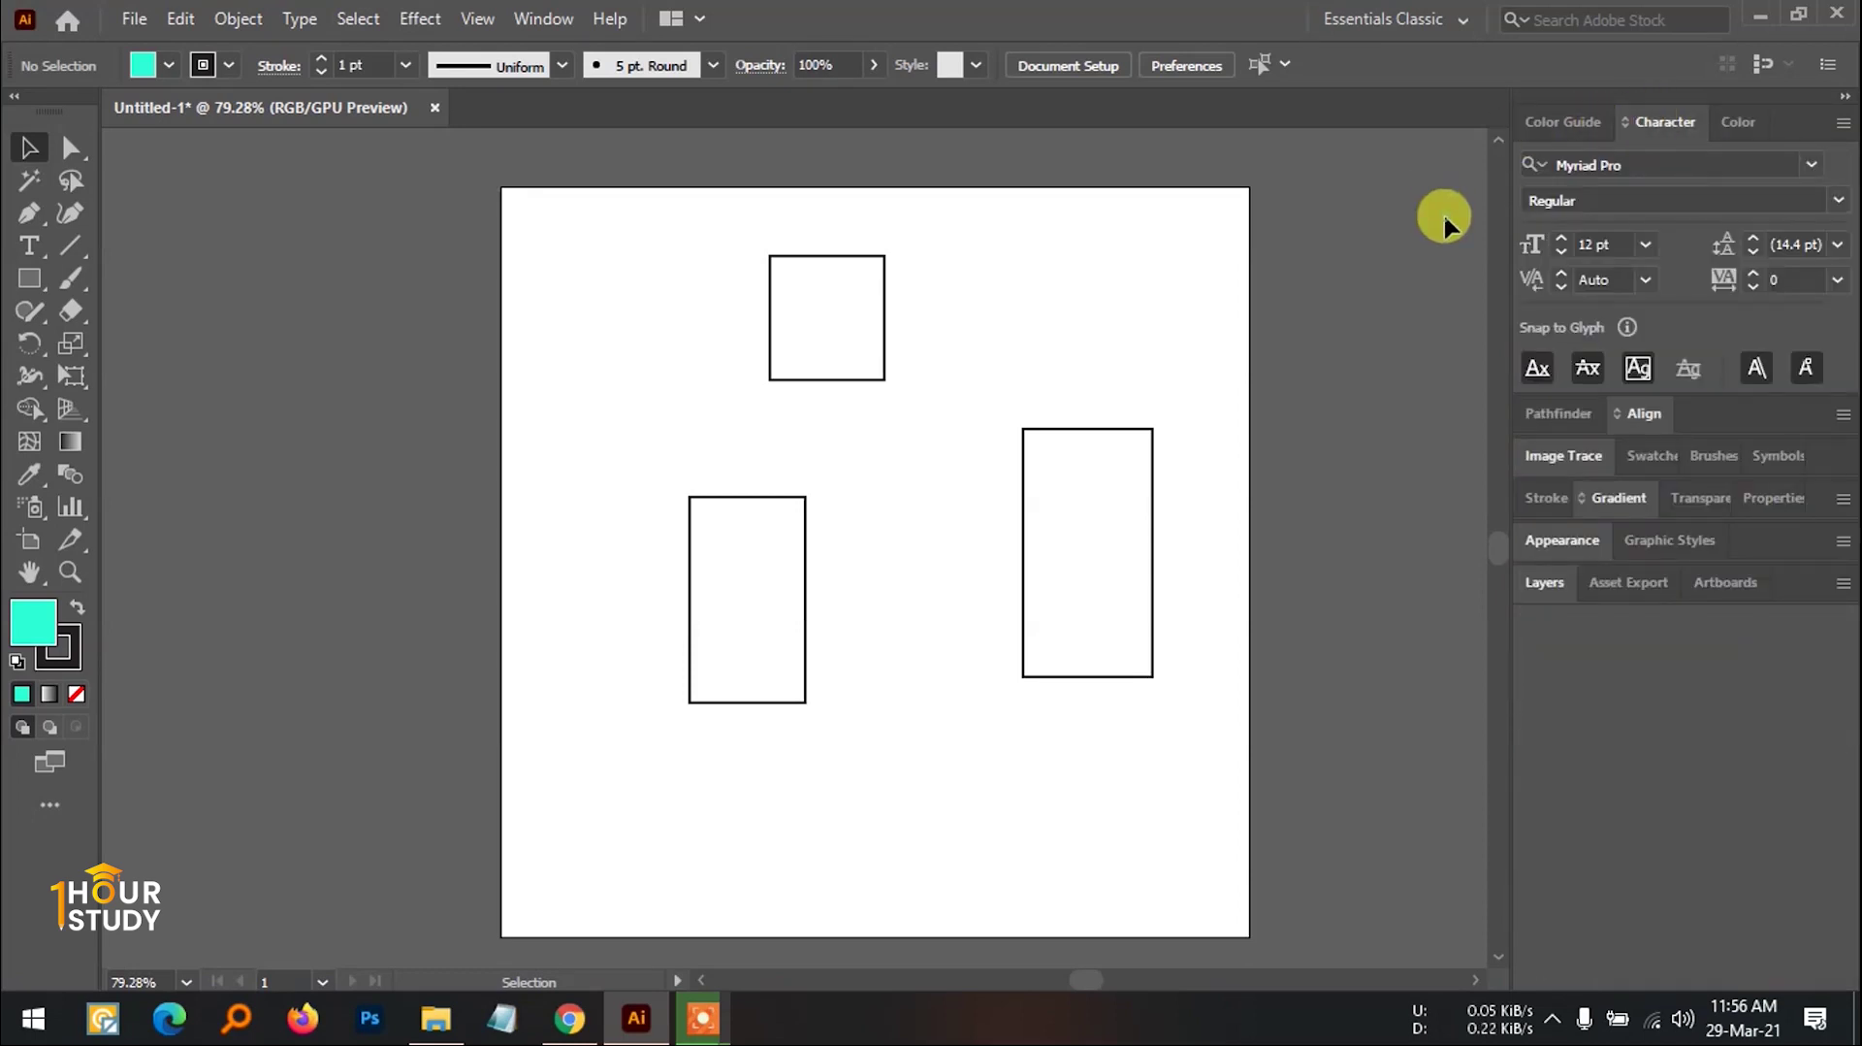
Step: Collapse the docked panels to icons to give the artboard more room
left_click(1846, 95)
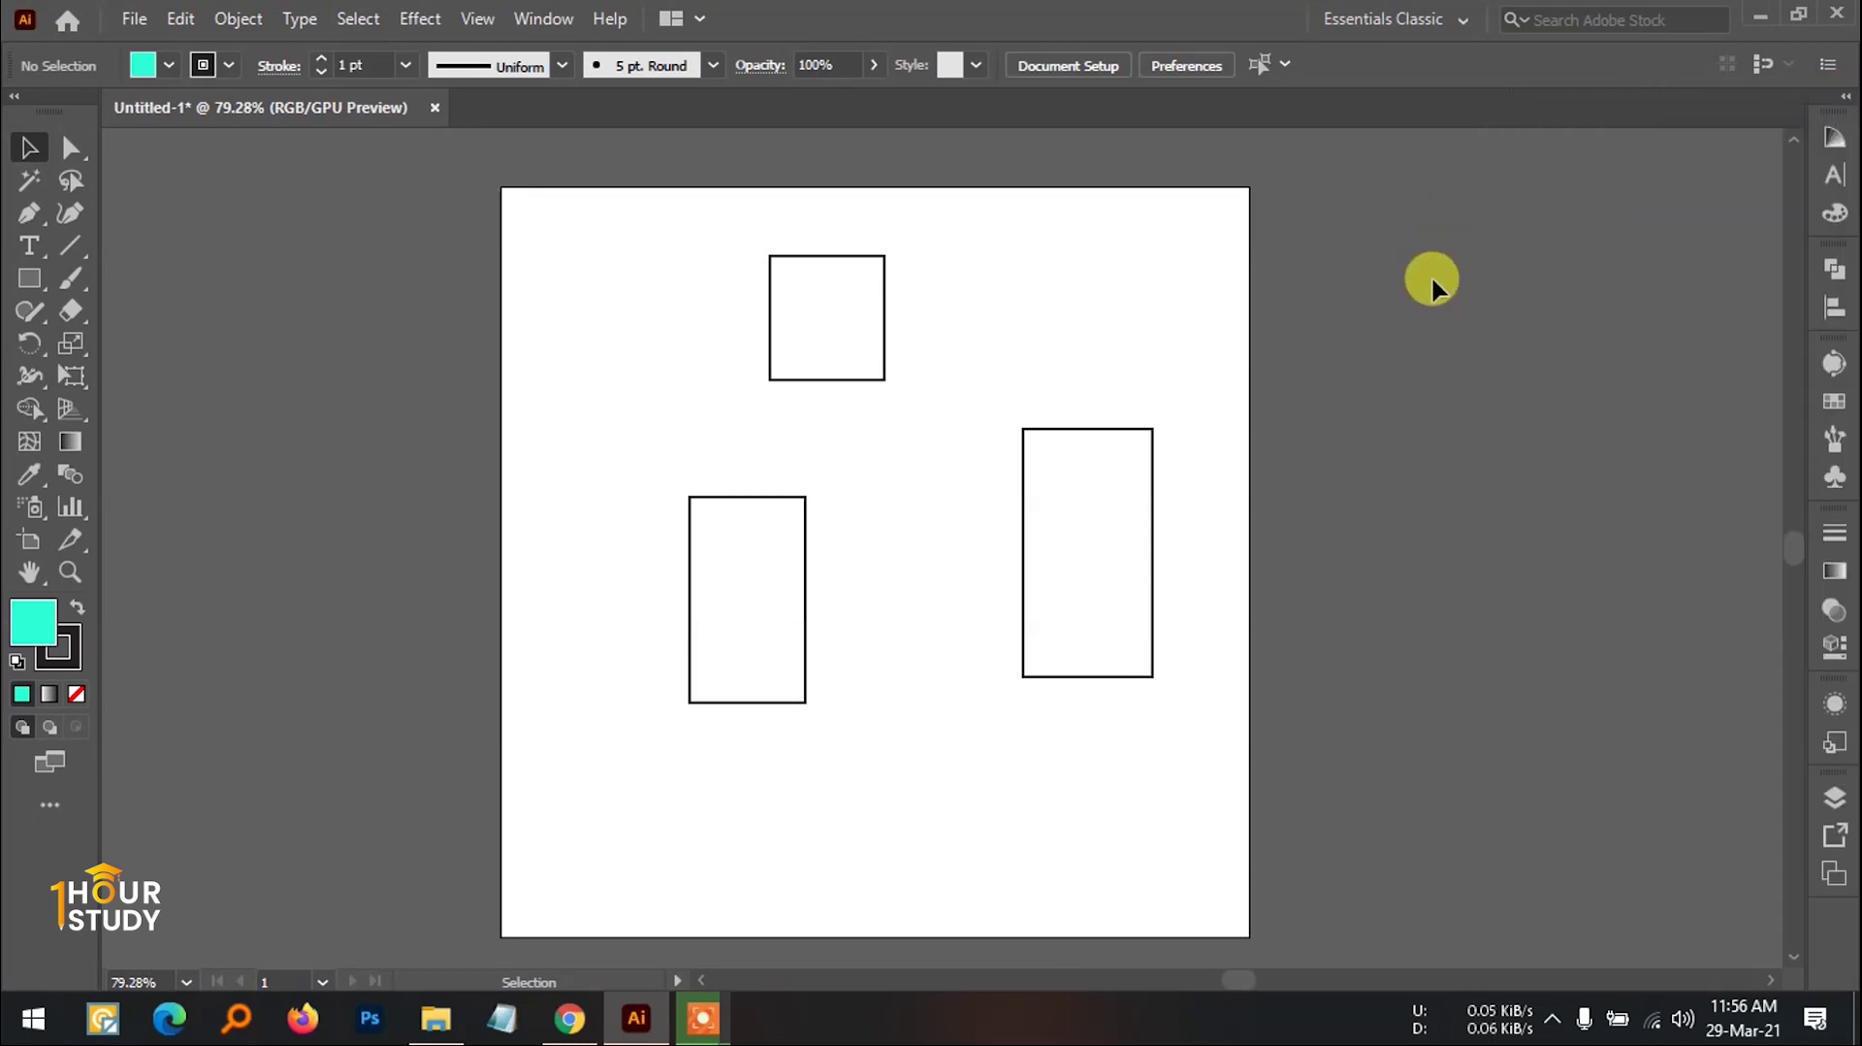
scroll(1431, 279, "up", 2)
scroll(1436, 324, "down", 3)
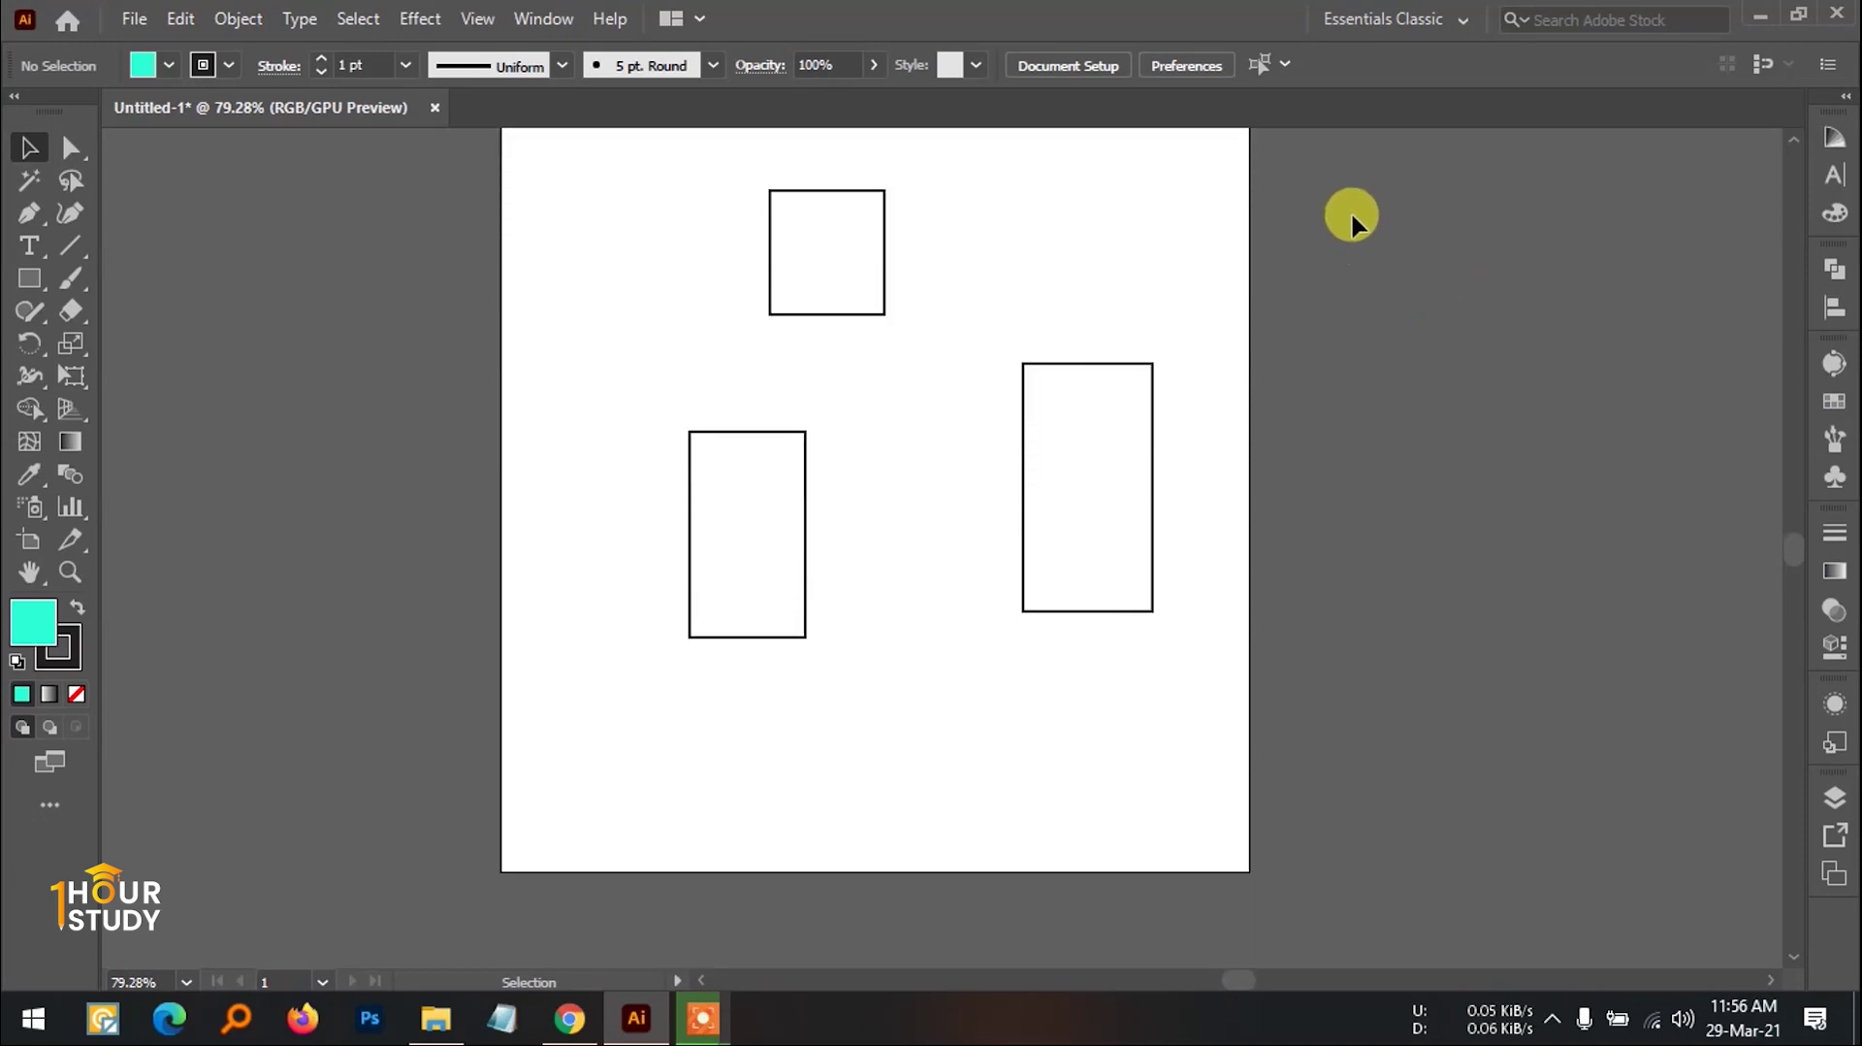
scroll(1353, 211, "up", 2)
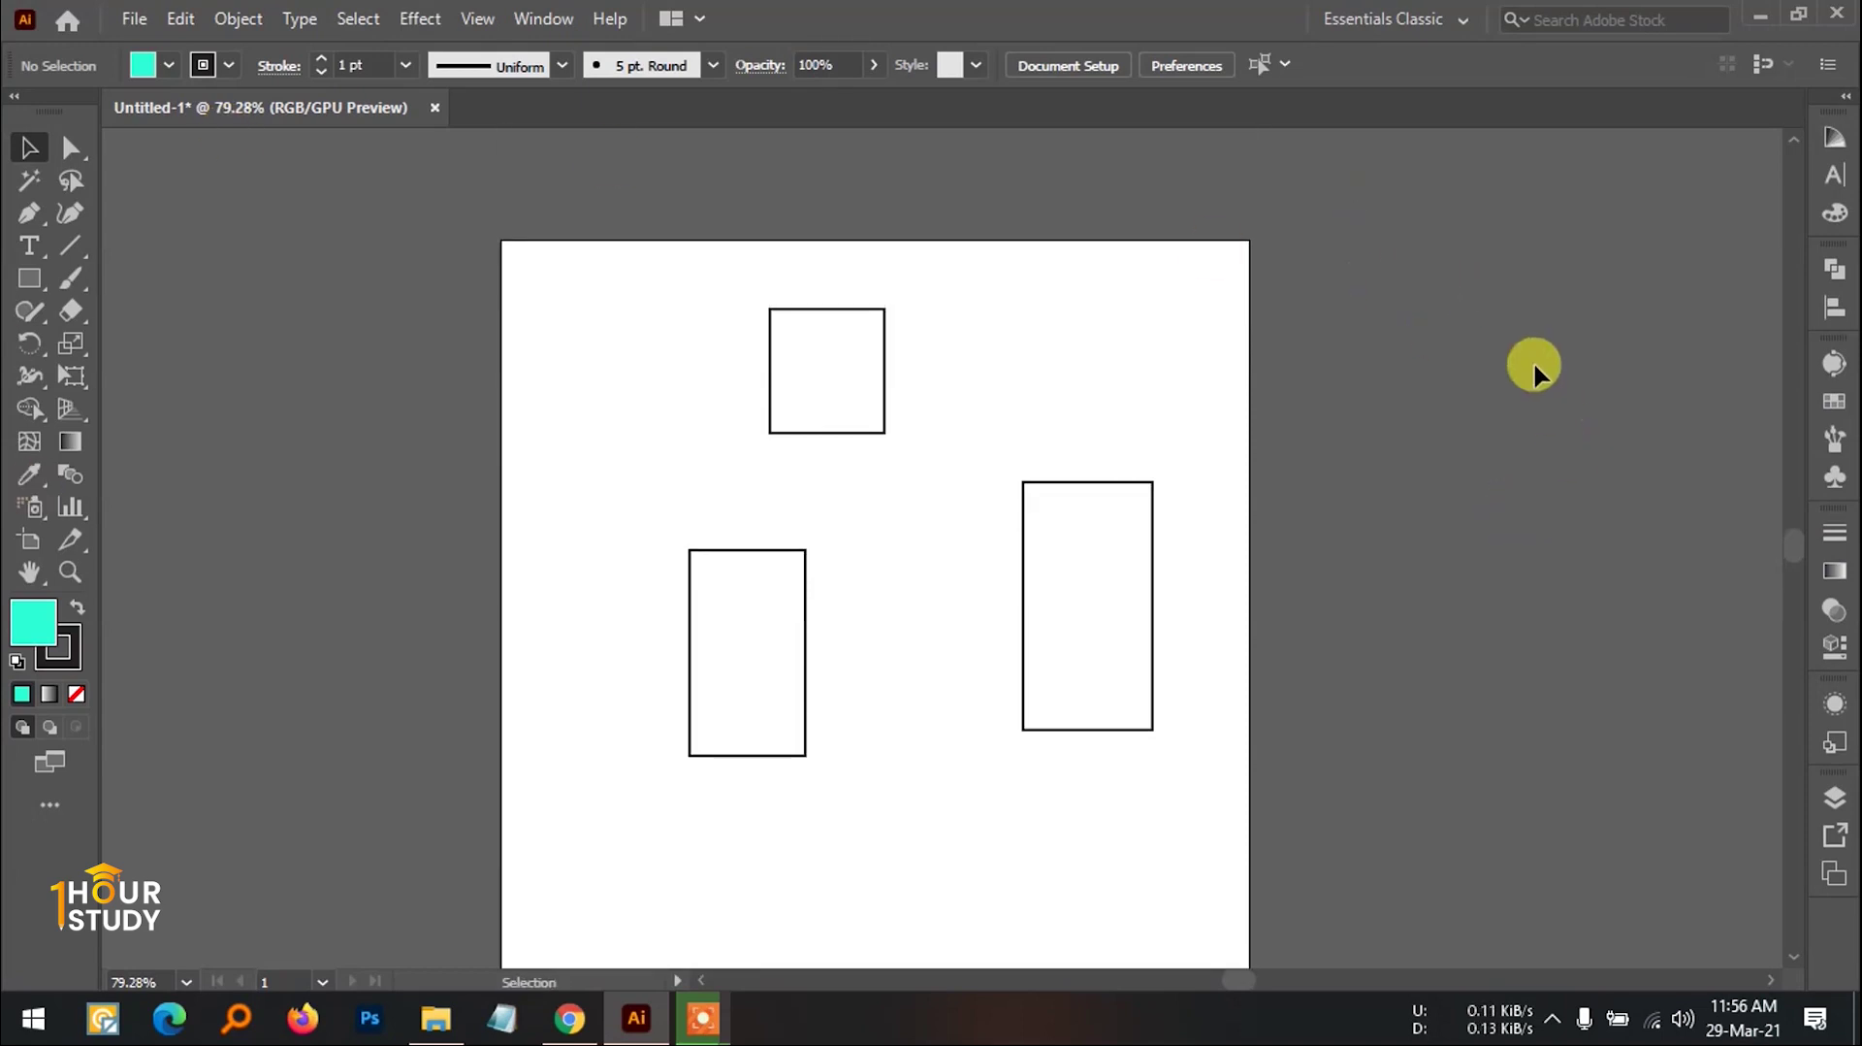
Step: Try the Typography workspace and the Web workspace to compare their panel layouts
left_click(1455, 21)
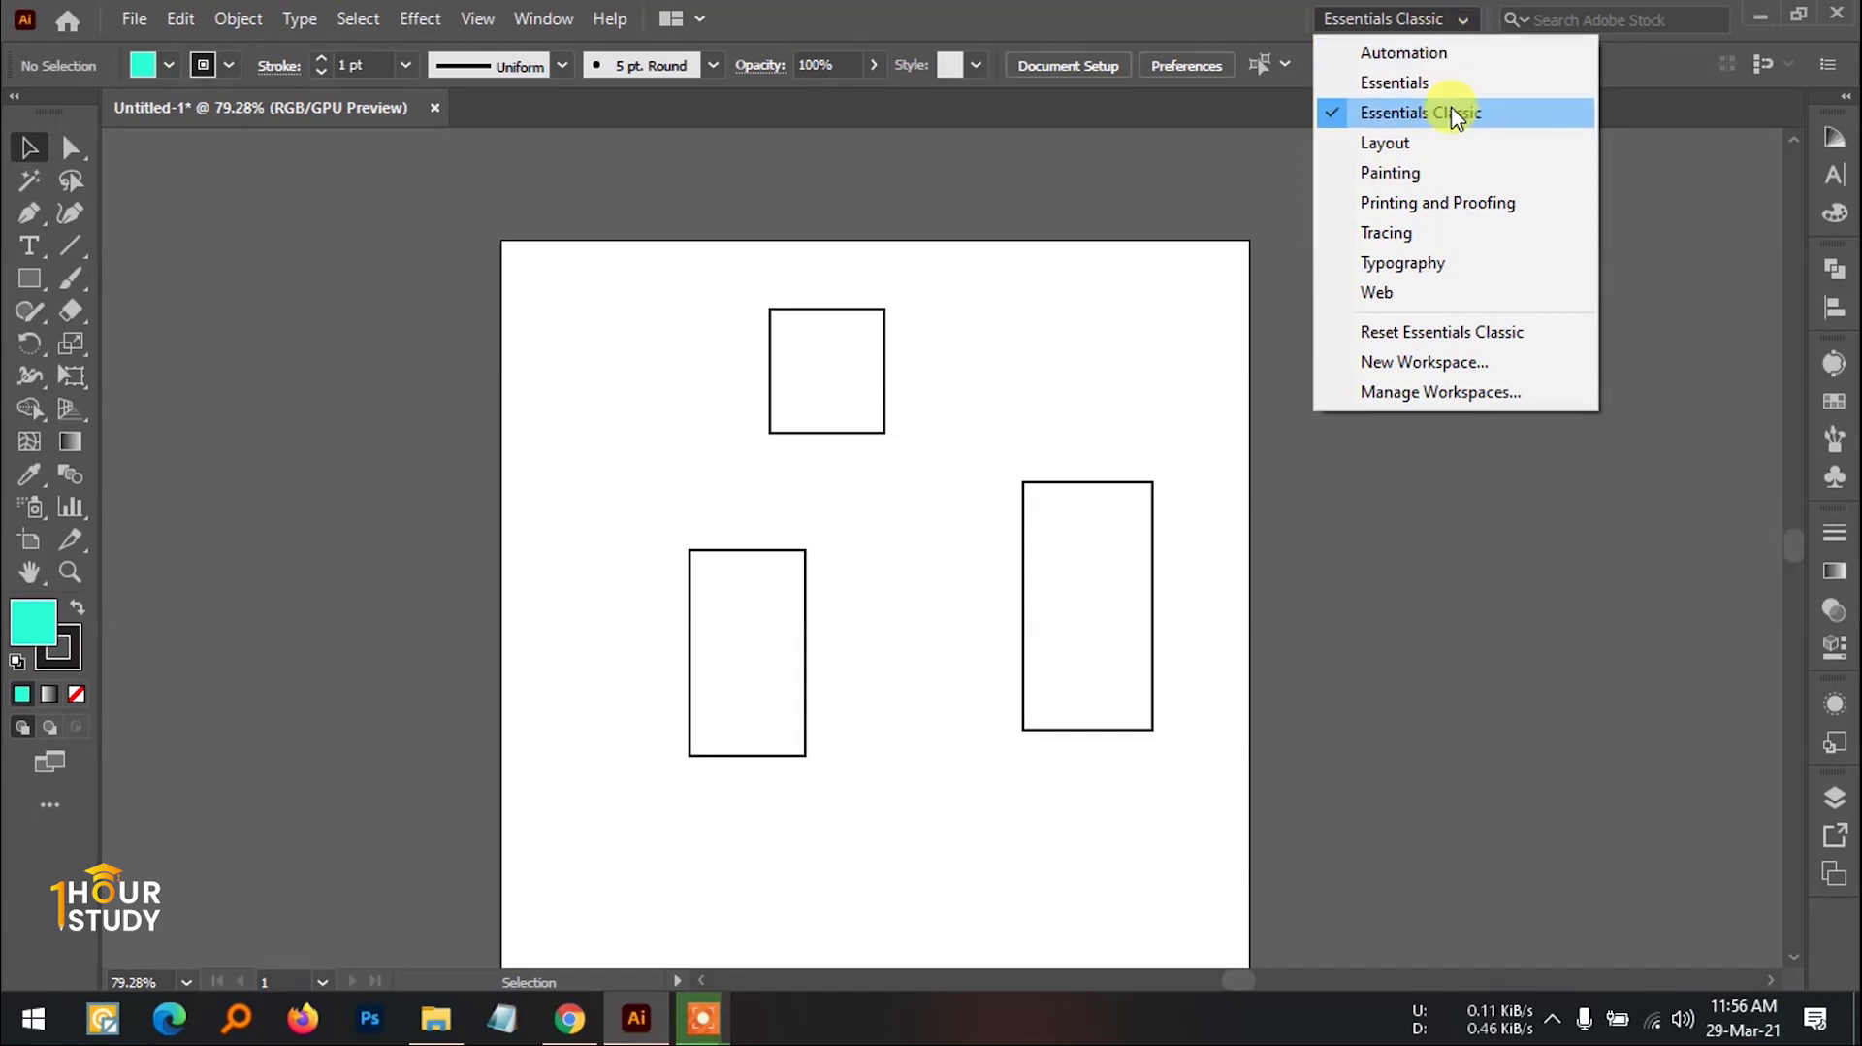
left_click(1464, 262)
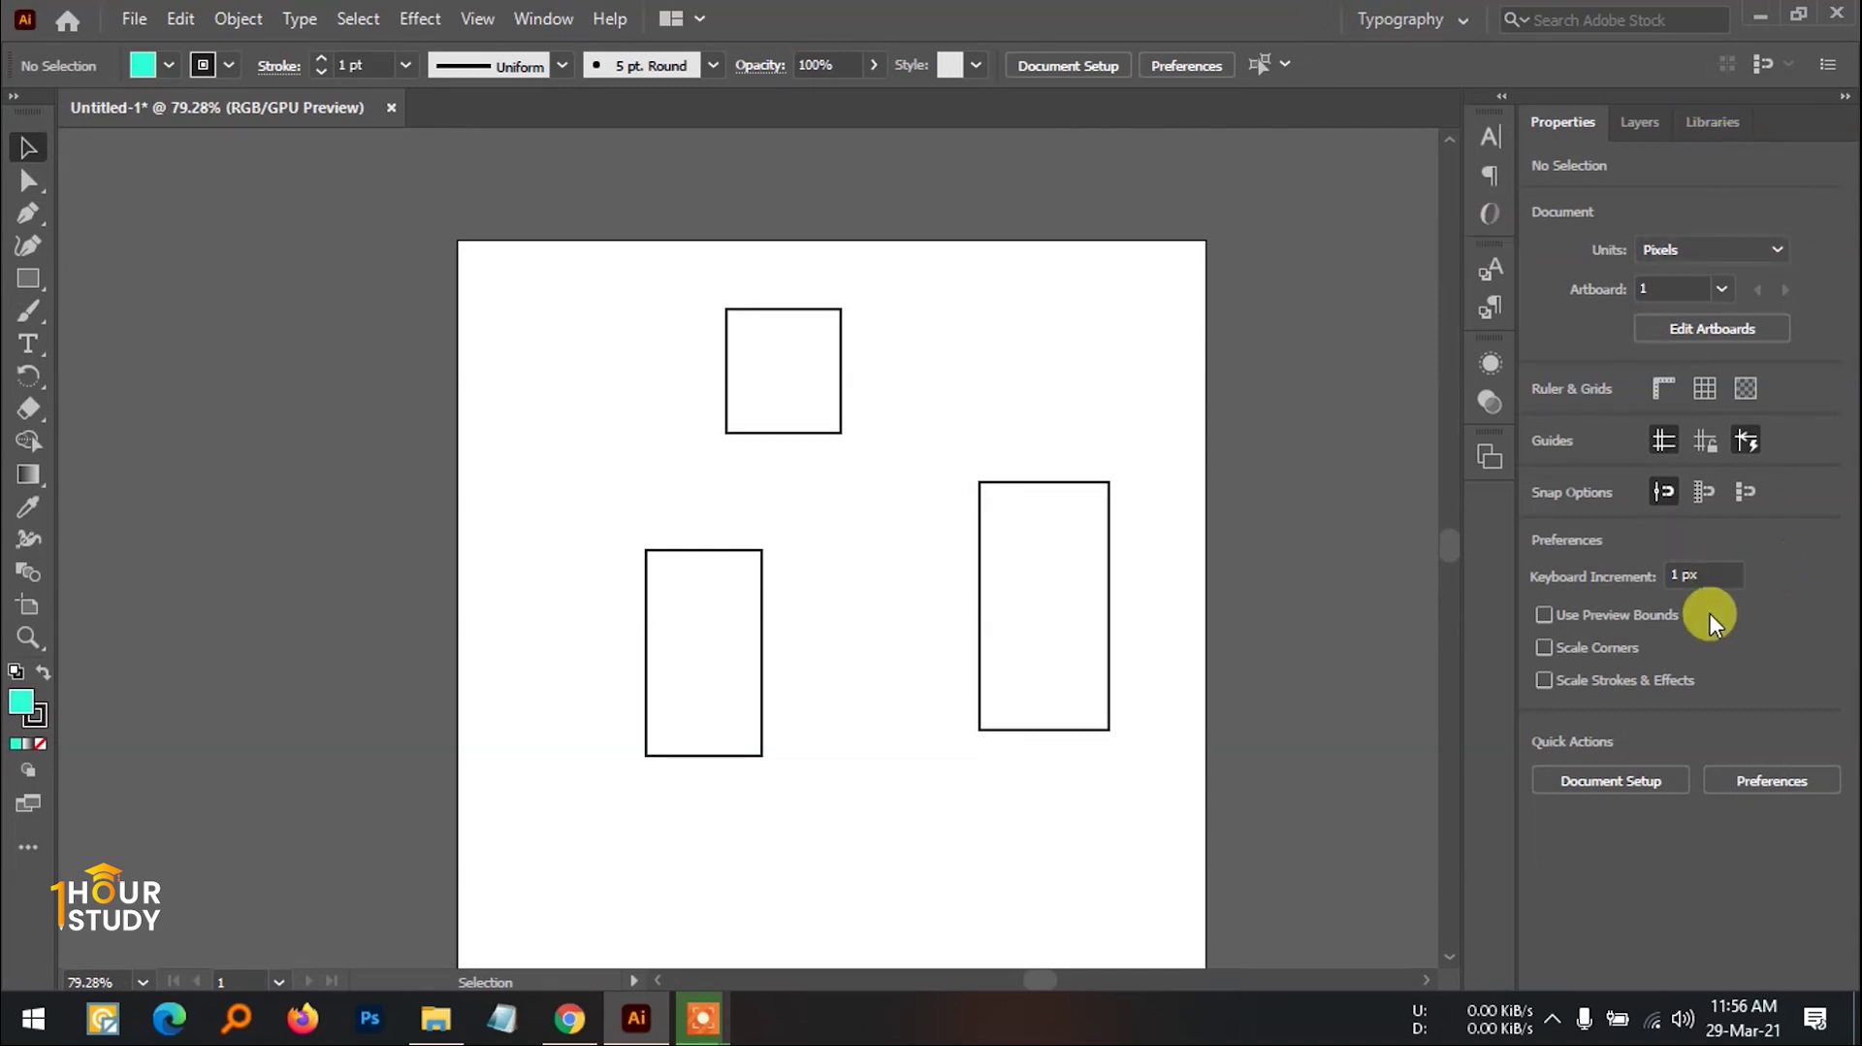
left_click(1428, 18)
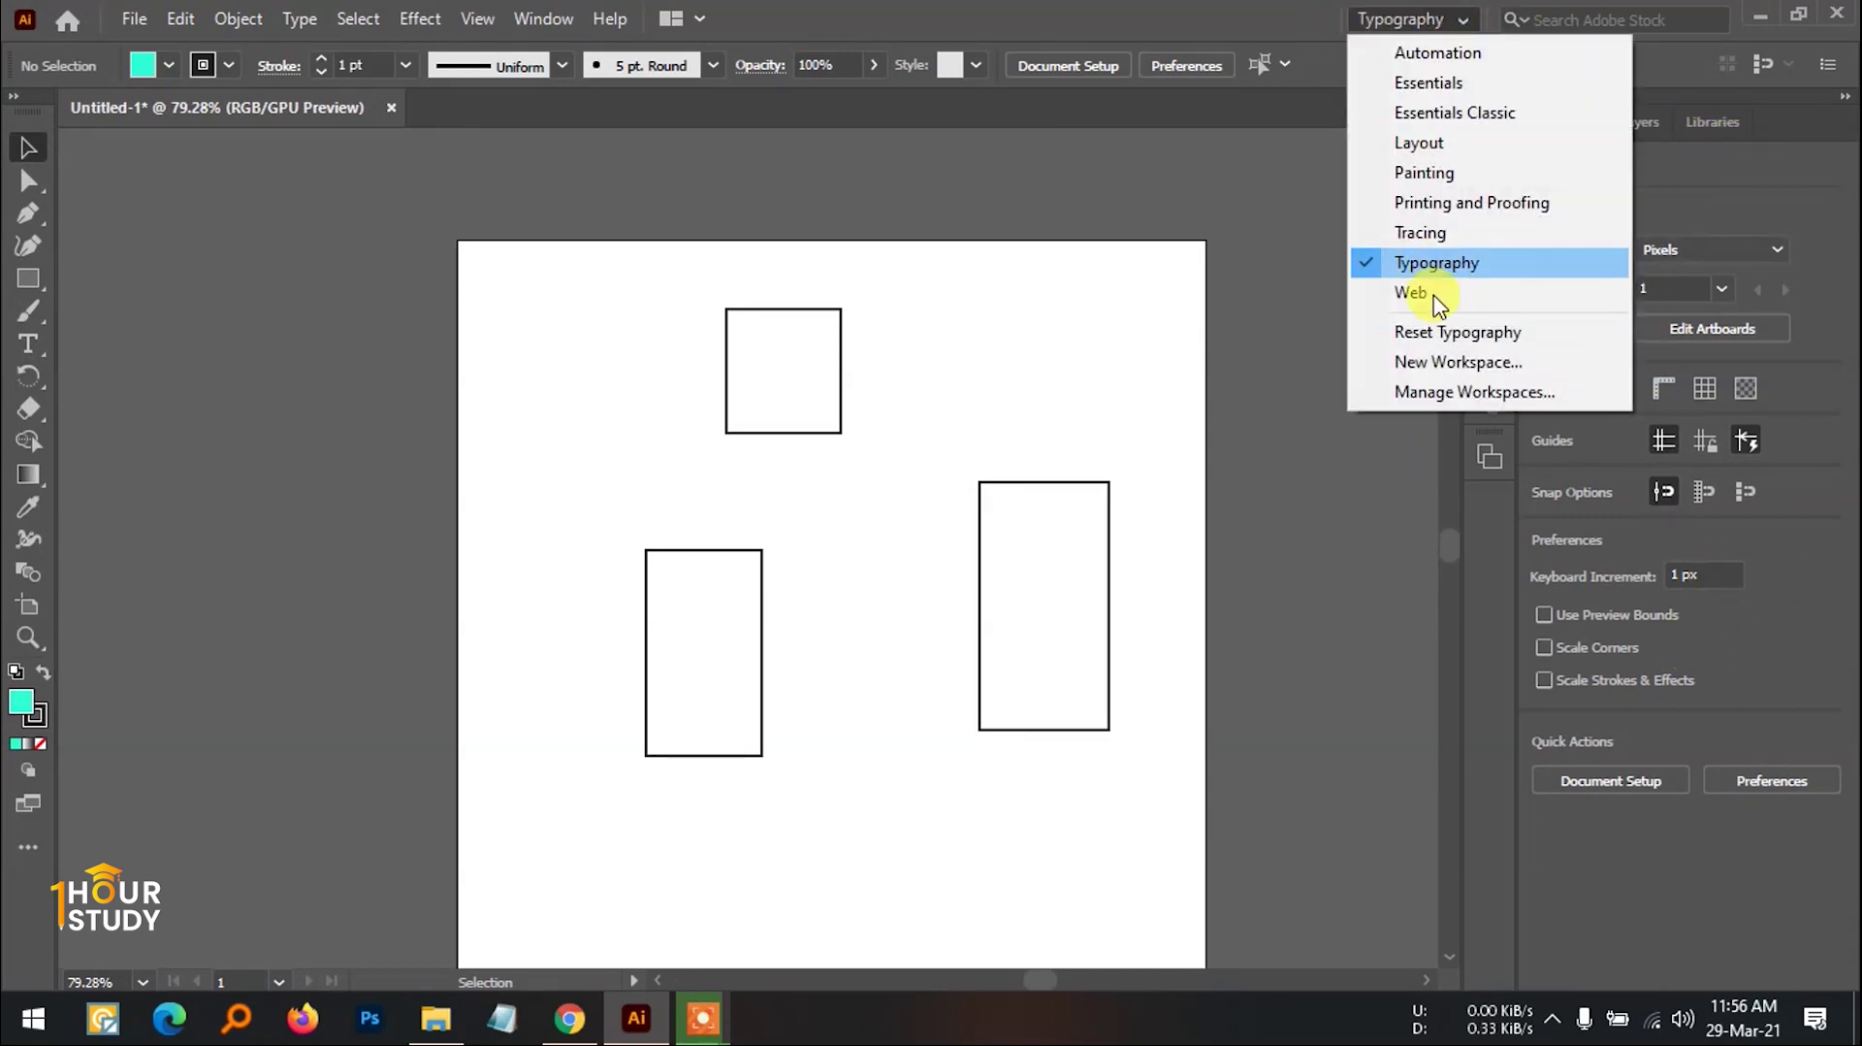
left_click(1439, 296)
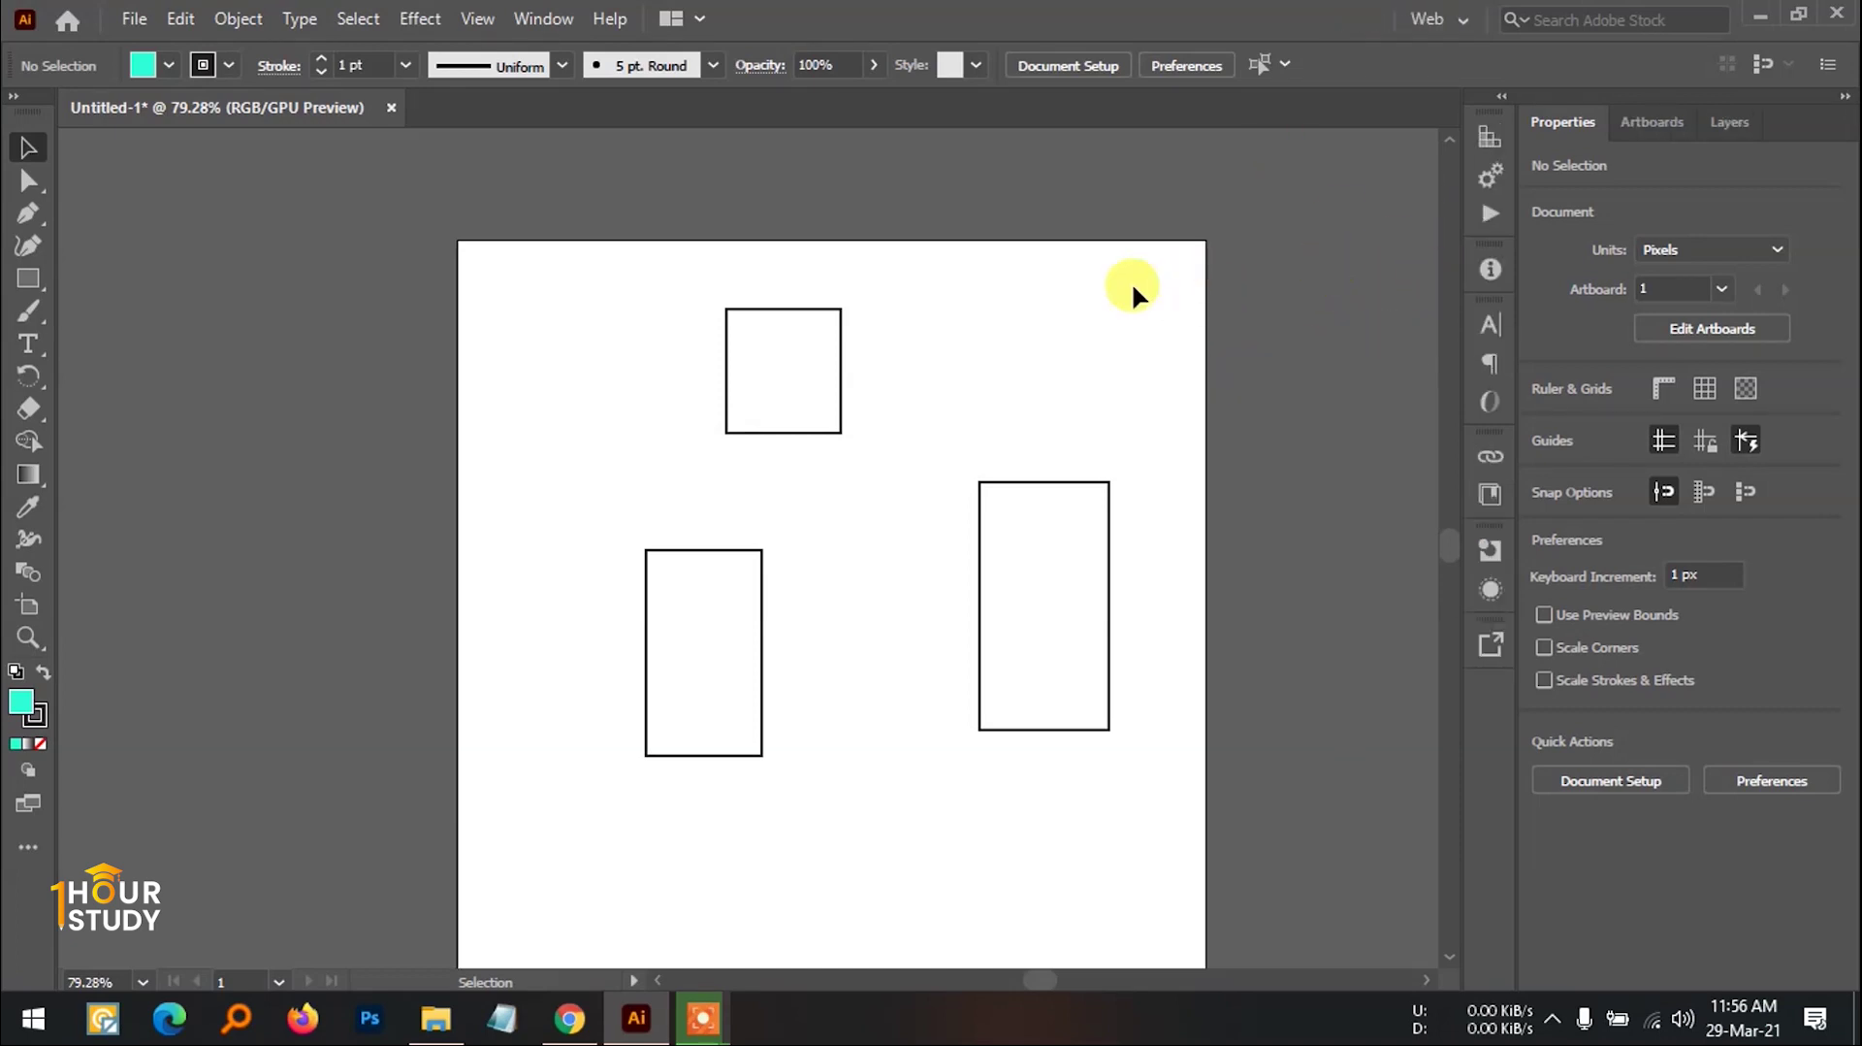
scroll(1247, 404, "up", 1)
scroll(1248, 403, "down", 2)
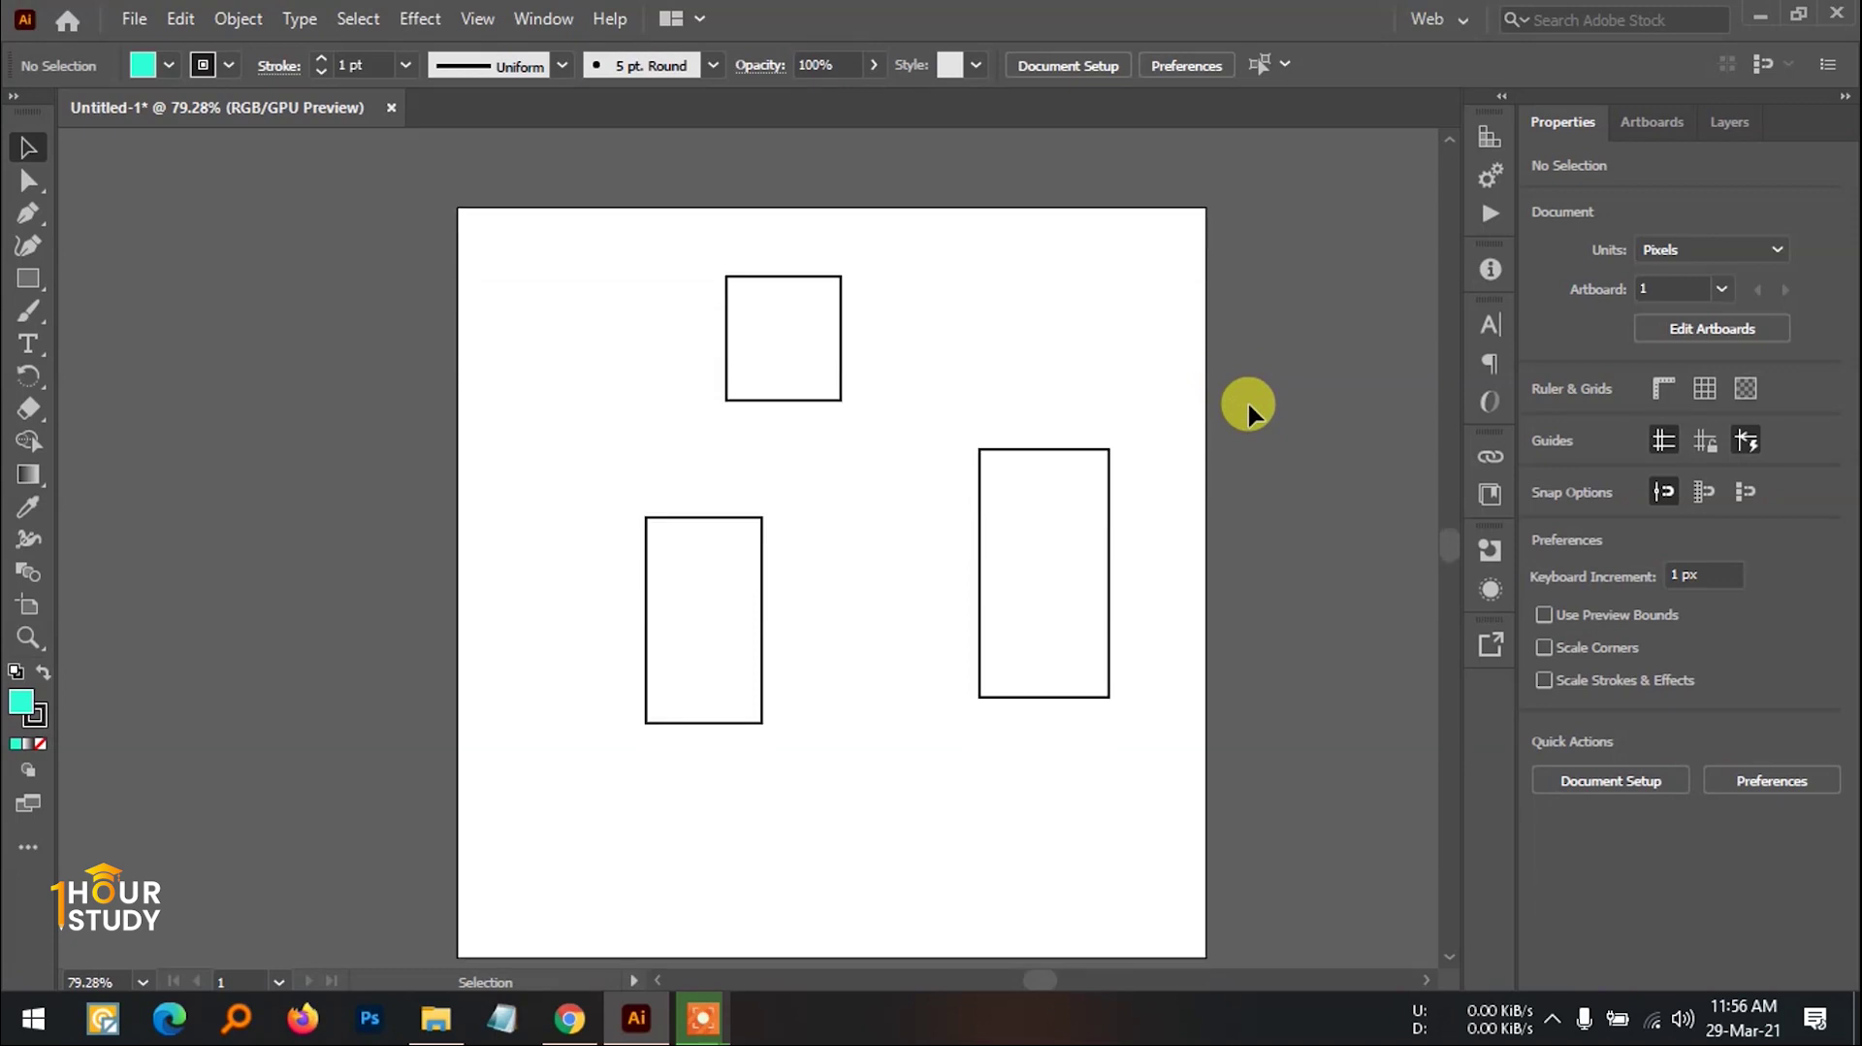
left_click_drag(1231, 495, 1154, 482)
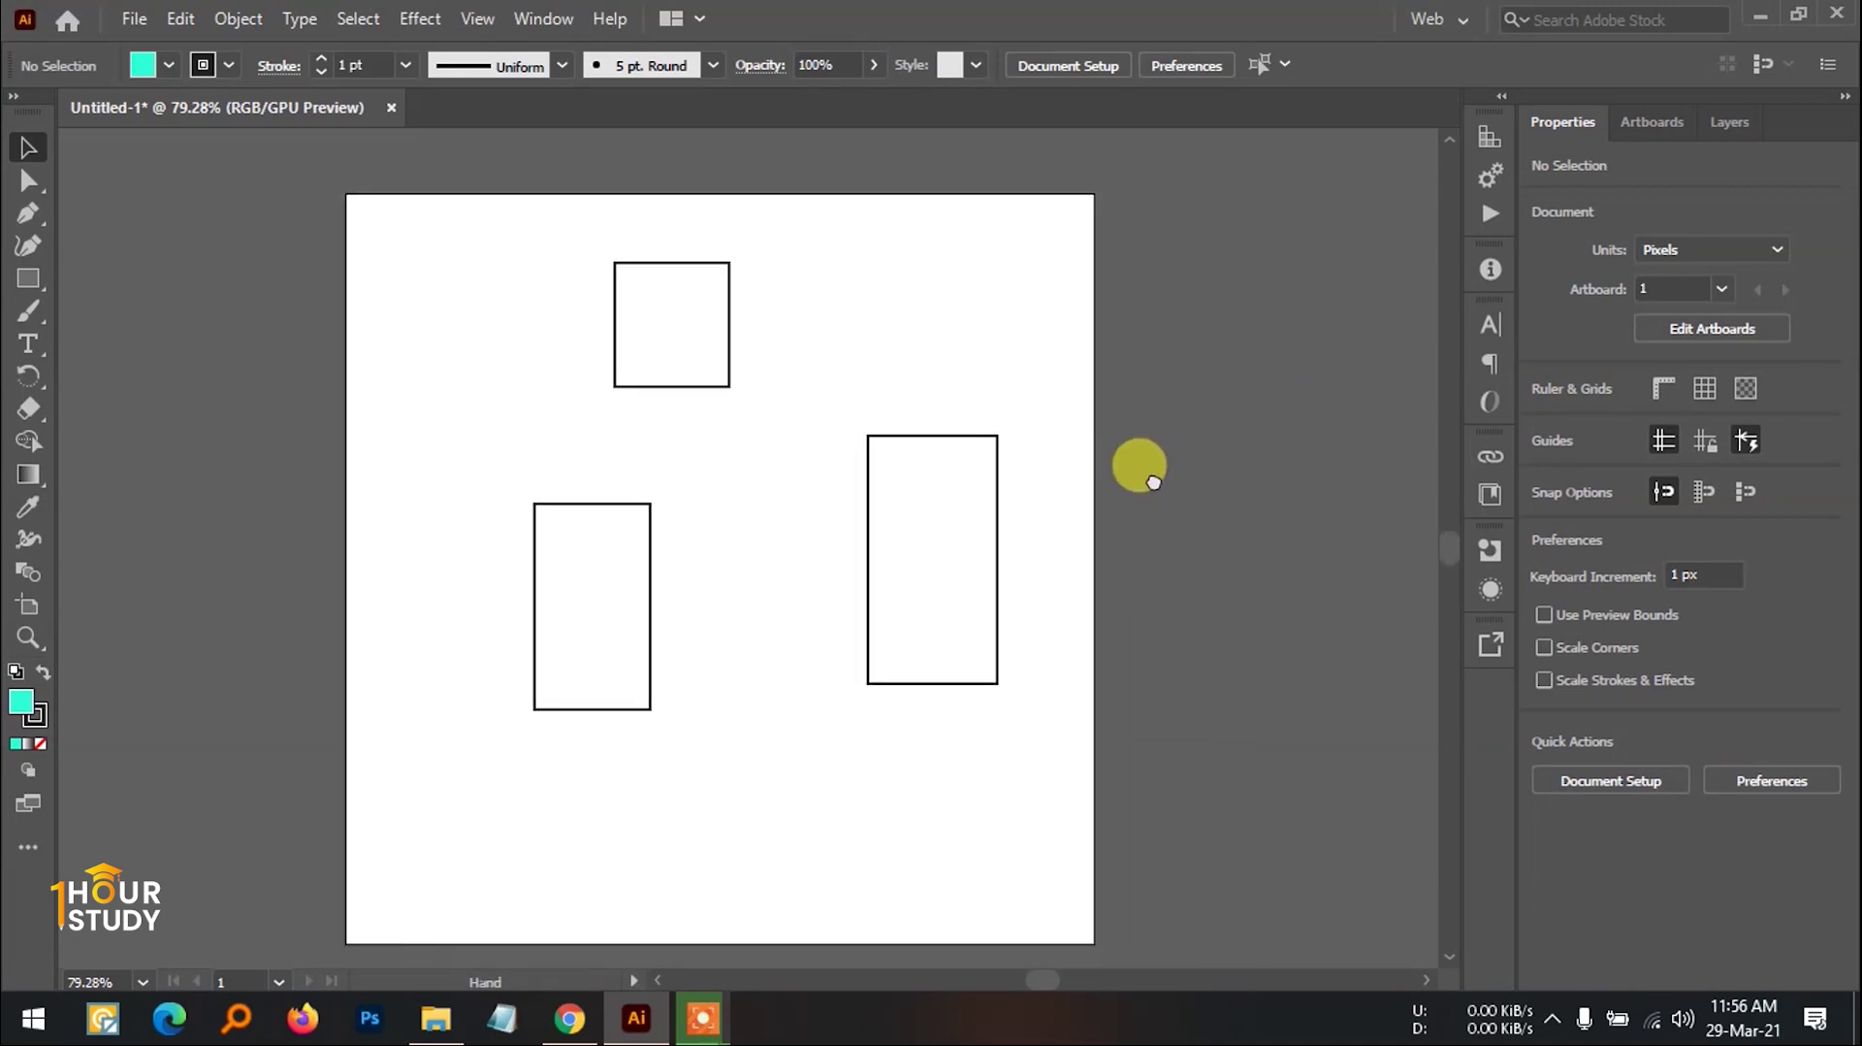
Step: Switch back to the Essentials Classic workspace and expand the docked panels
left_click(1460, 18)
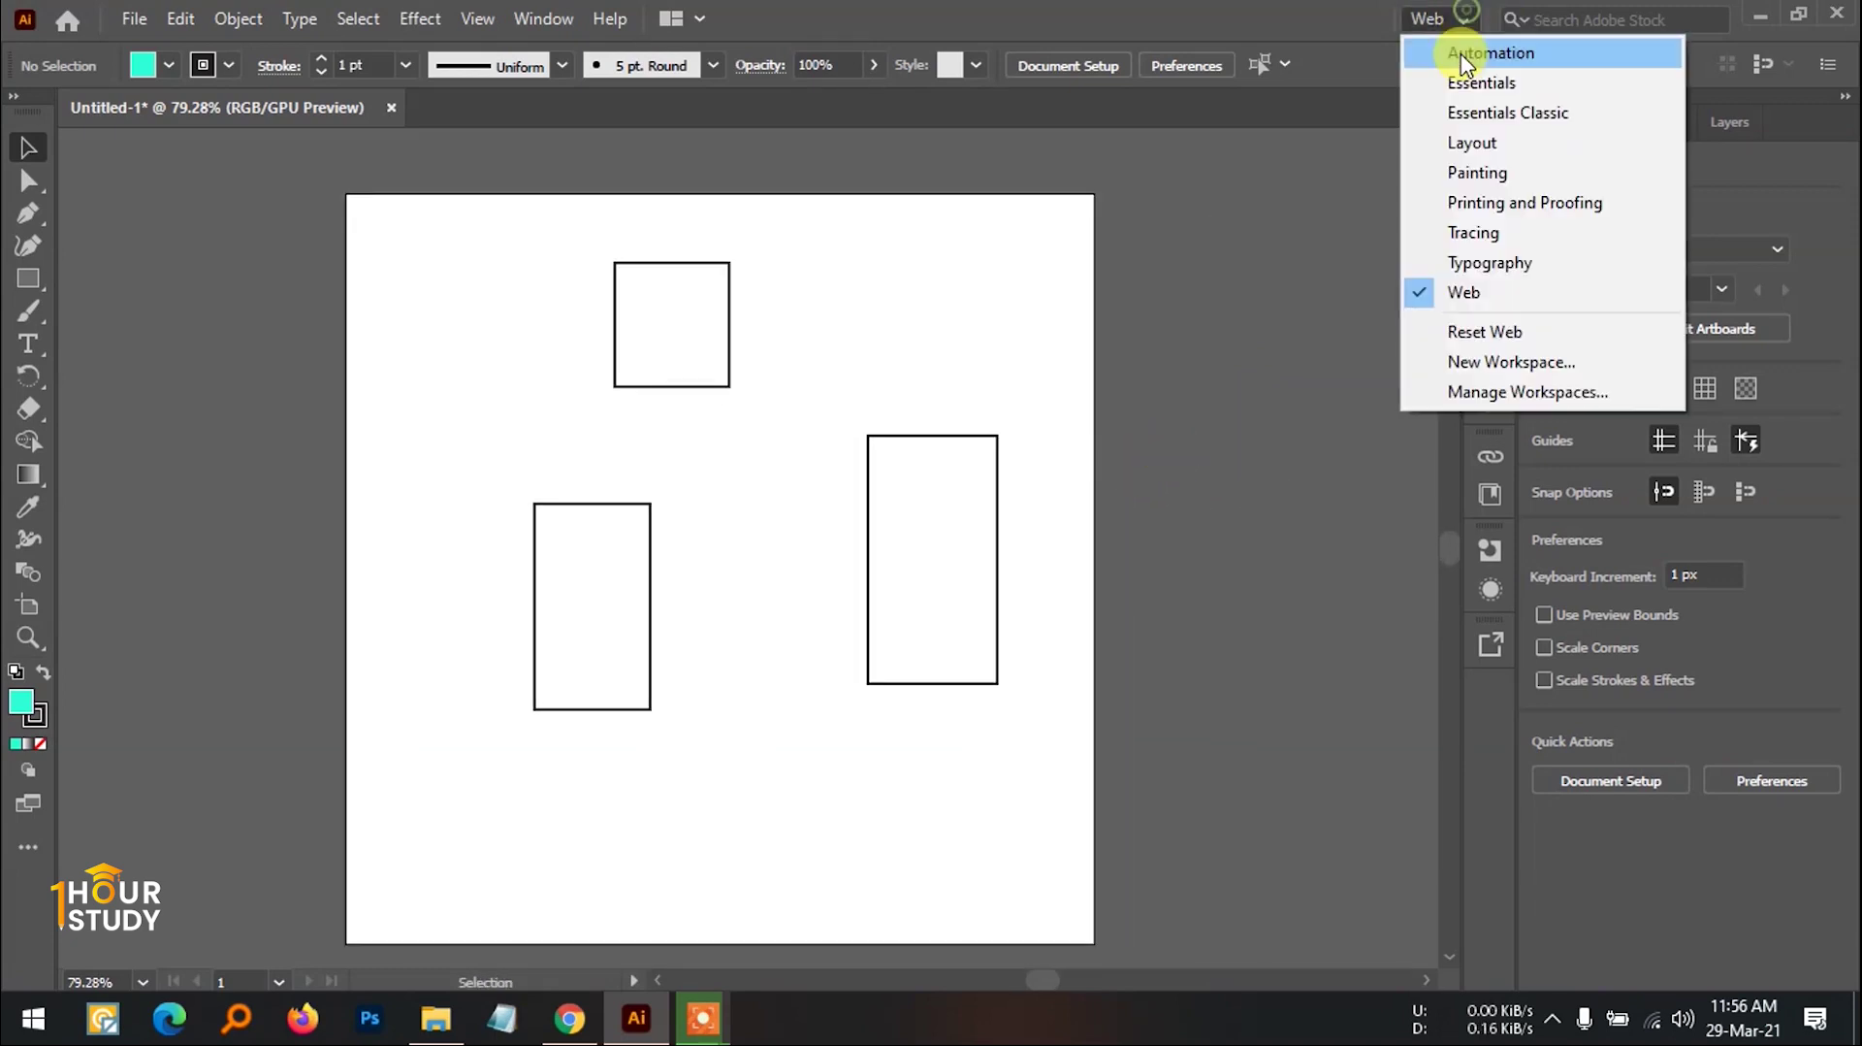
left_click(1468, 114)
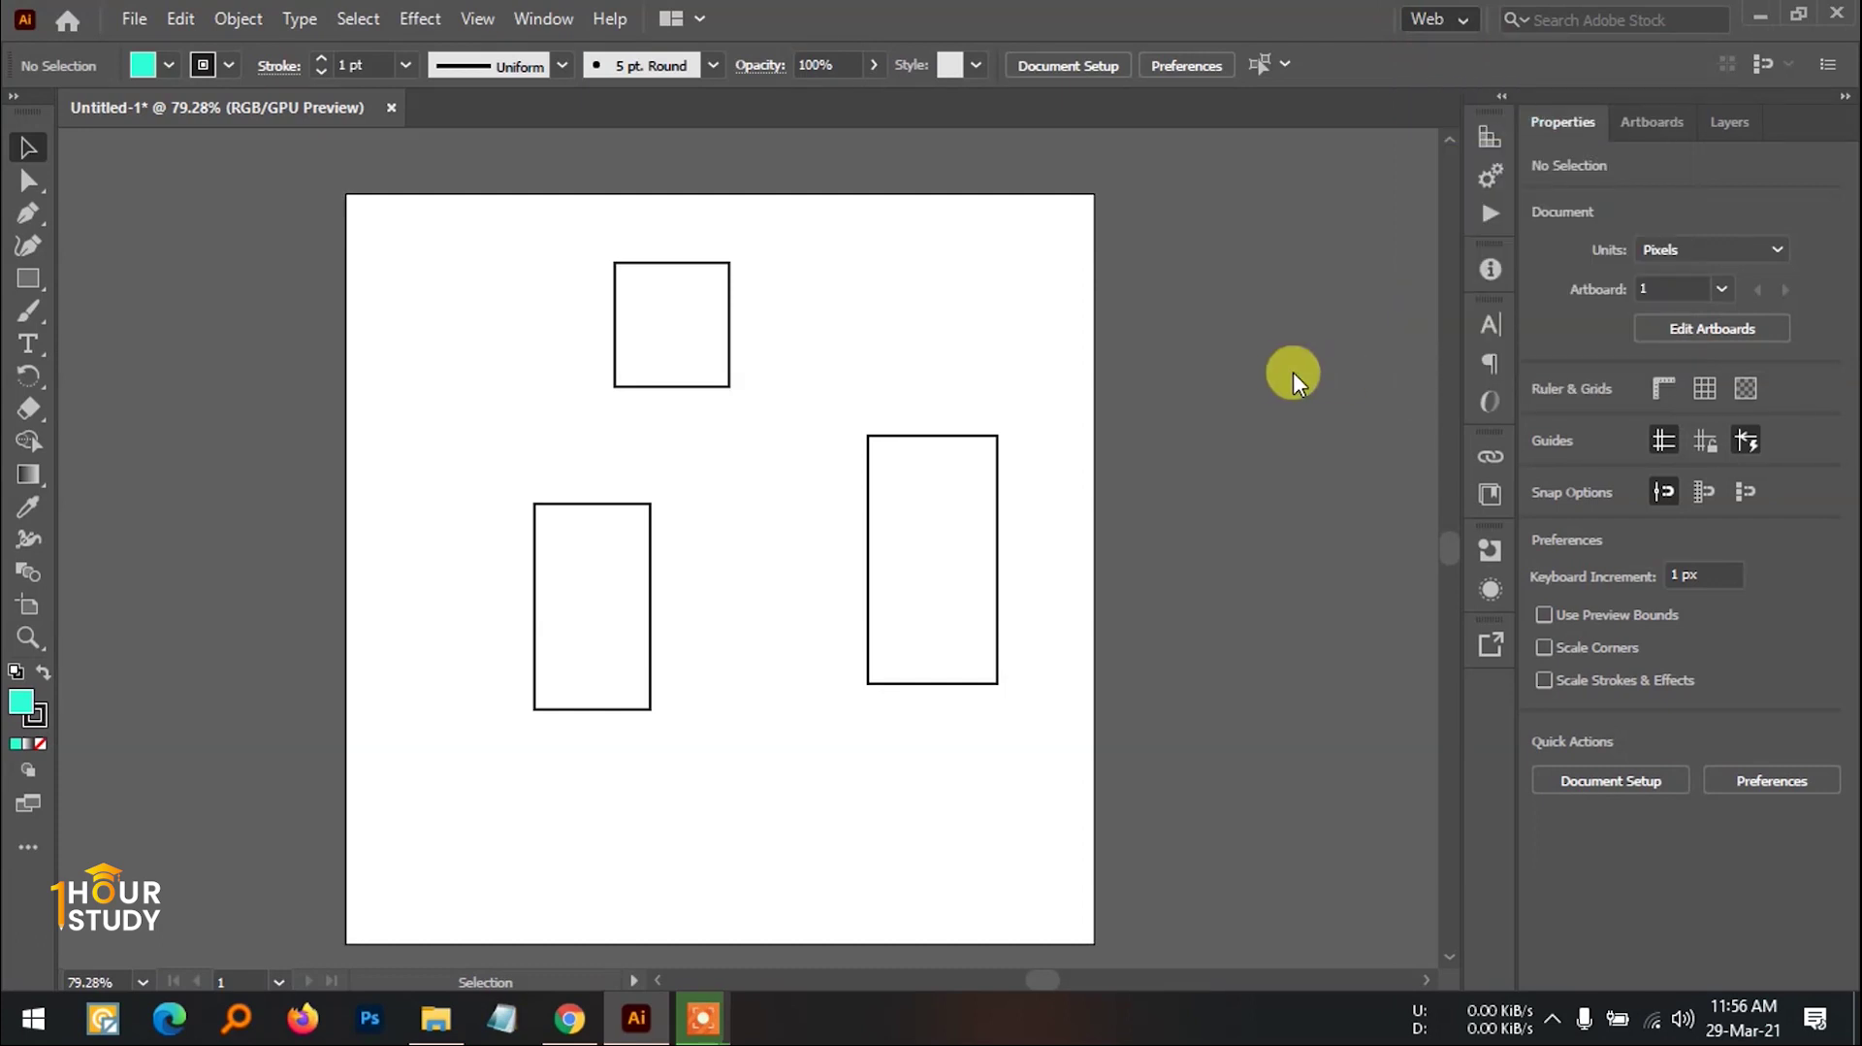
left_click(1843, 101)
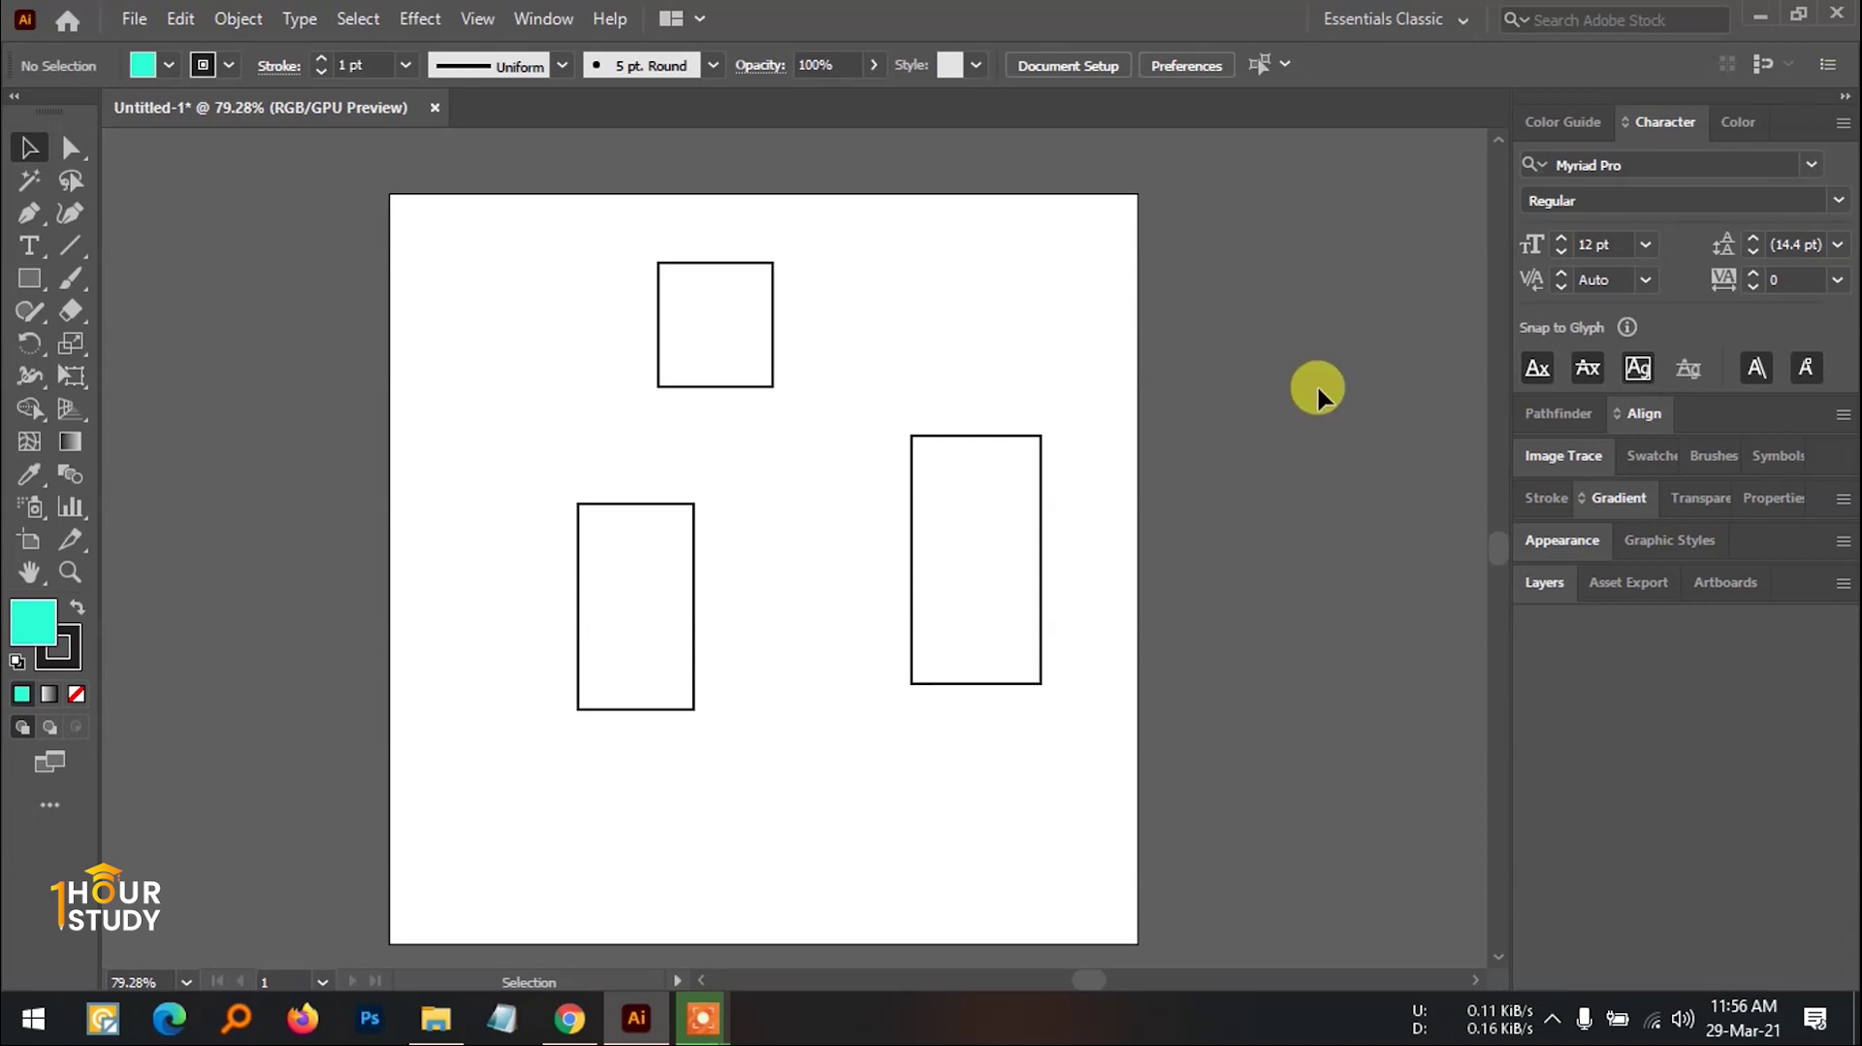
Step: Check Color Guide, return to Character, and bring the Pathfinder and Swatches panels to the front of their groups
left_click(1581, 120)
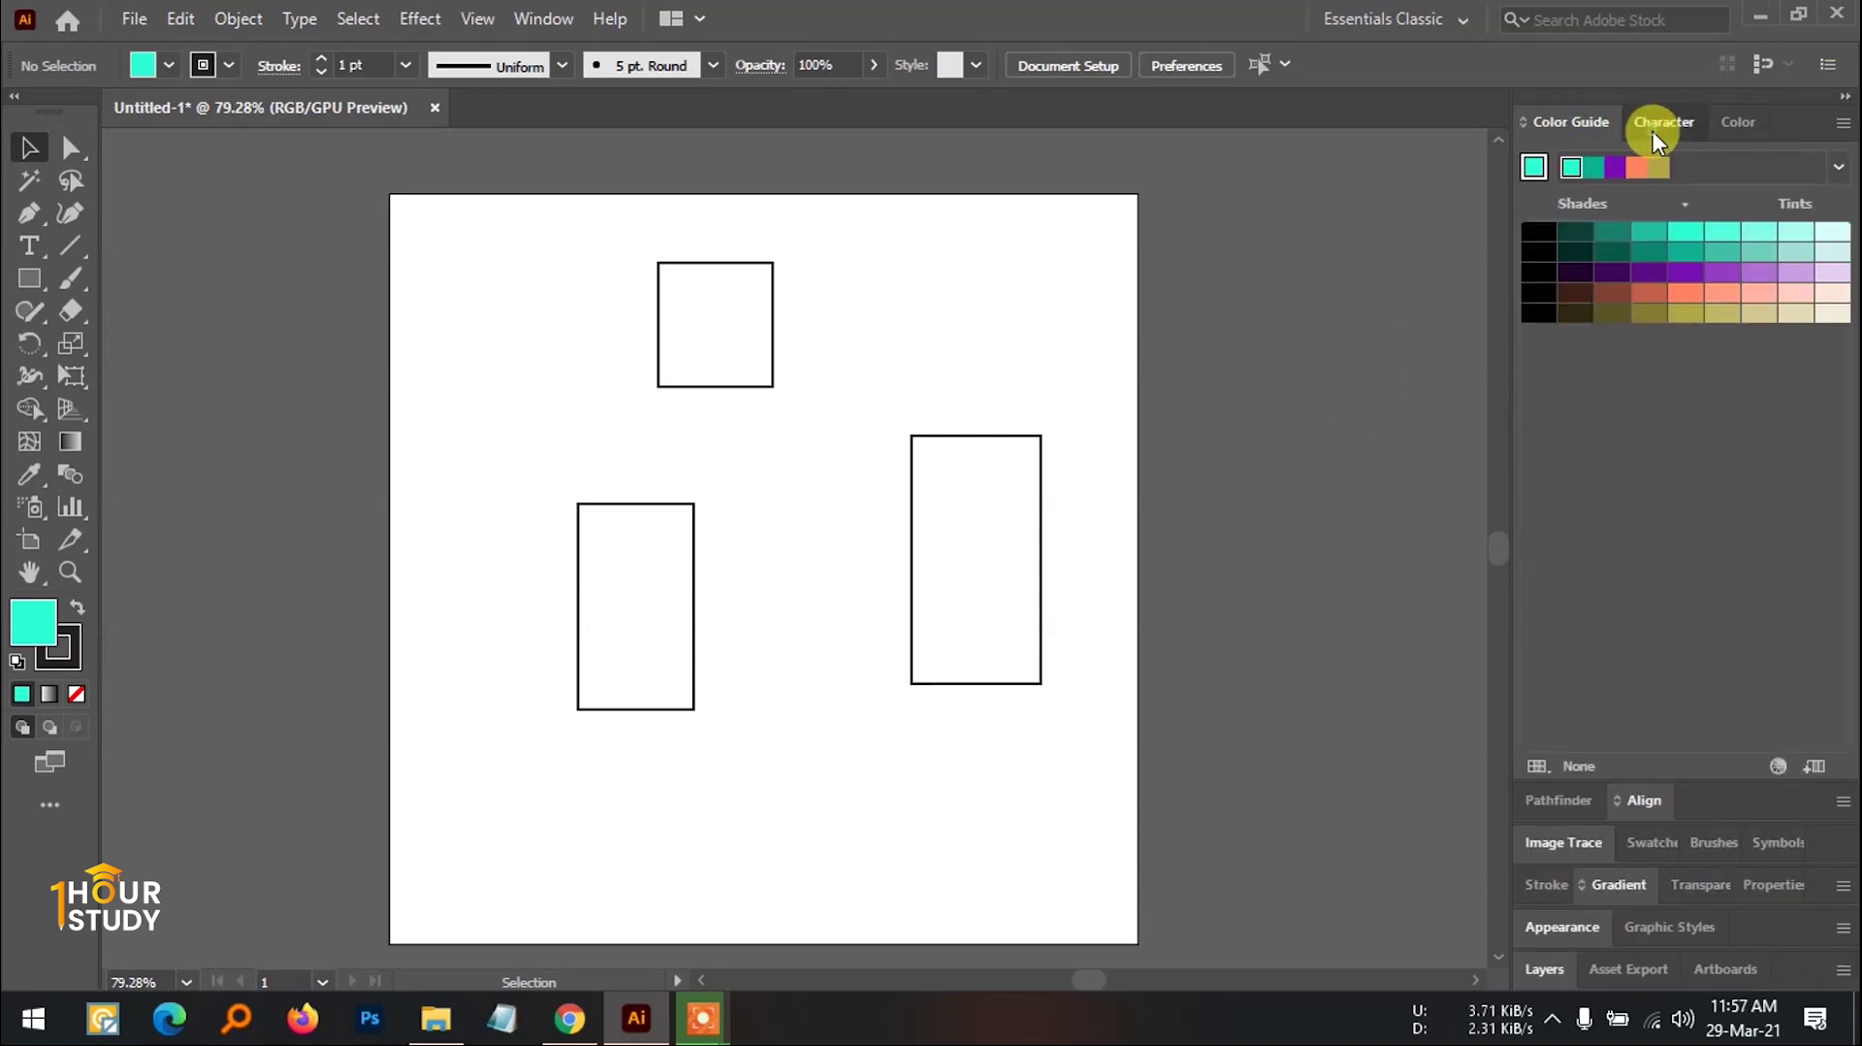
left_click(1653, 127)
left_click(1565, 411)
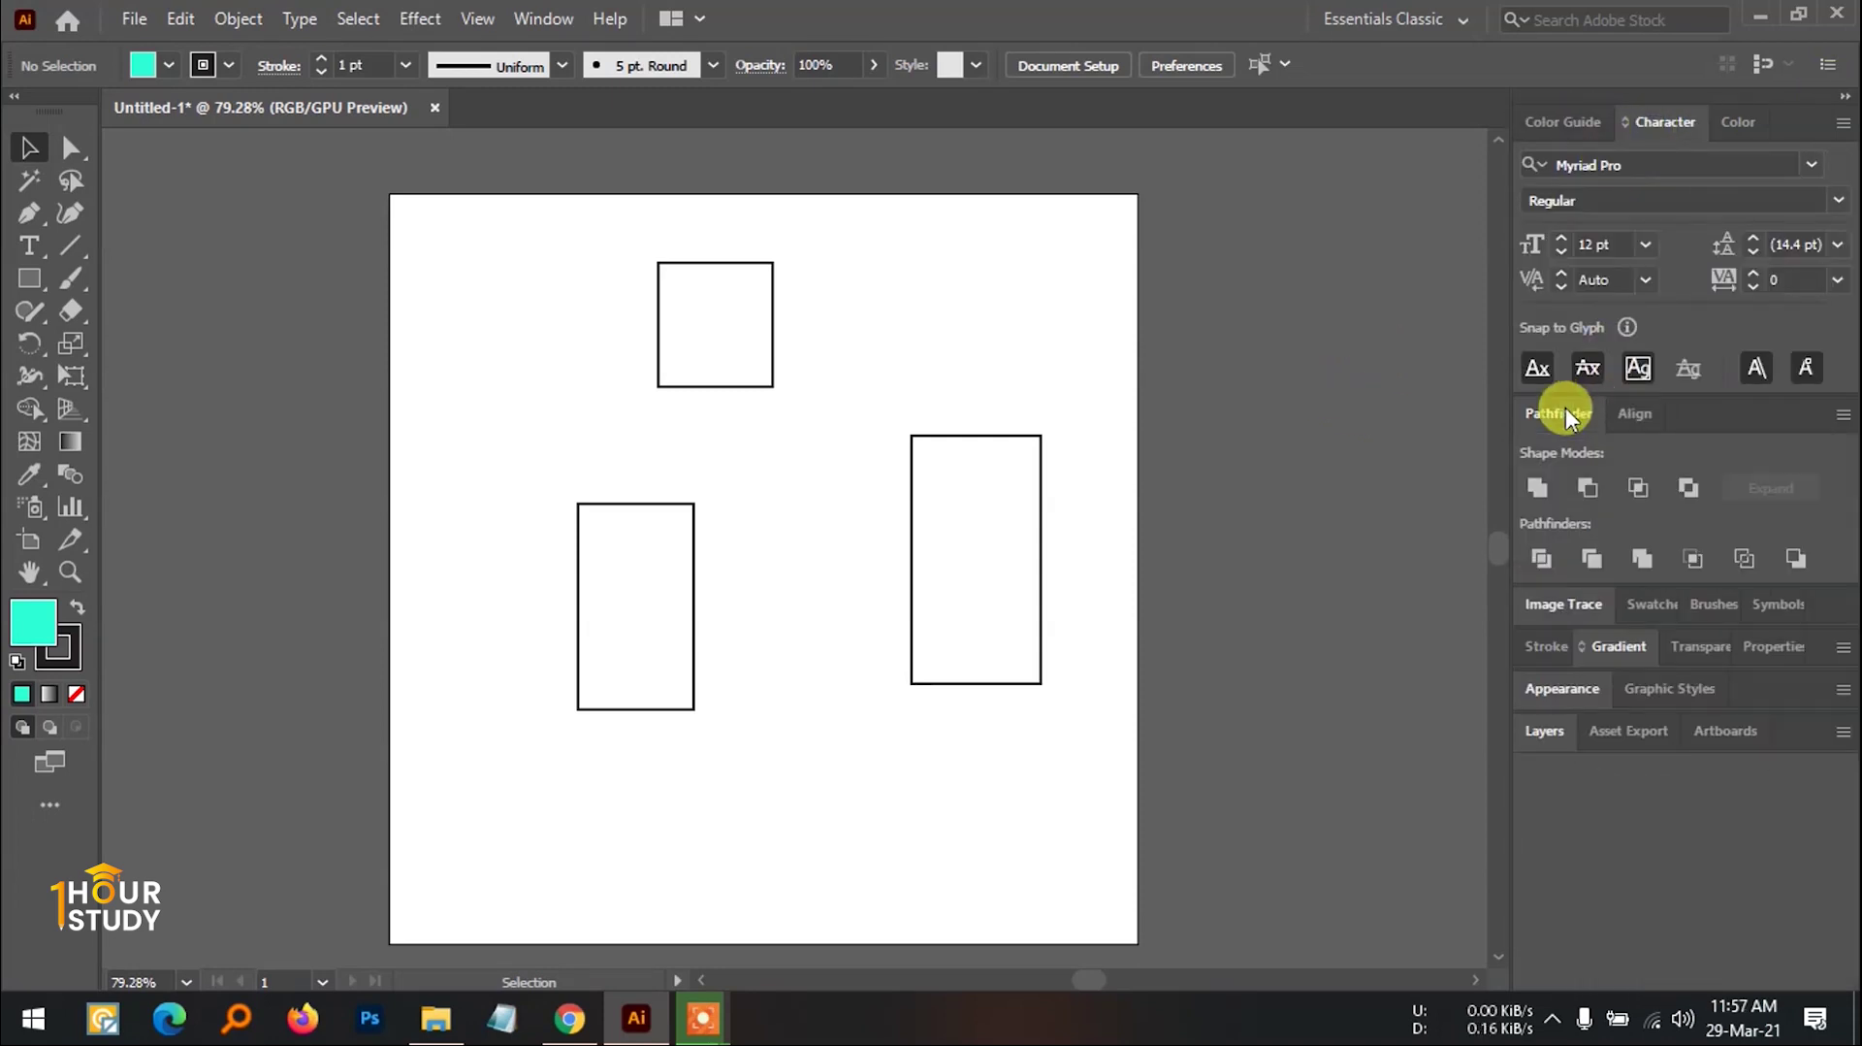
left_click(1647, 607)
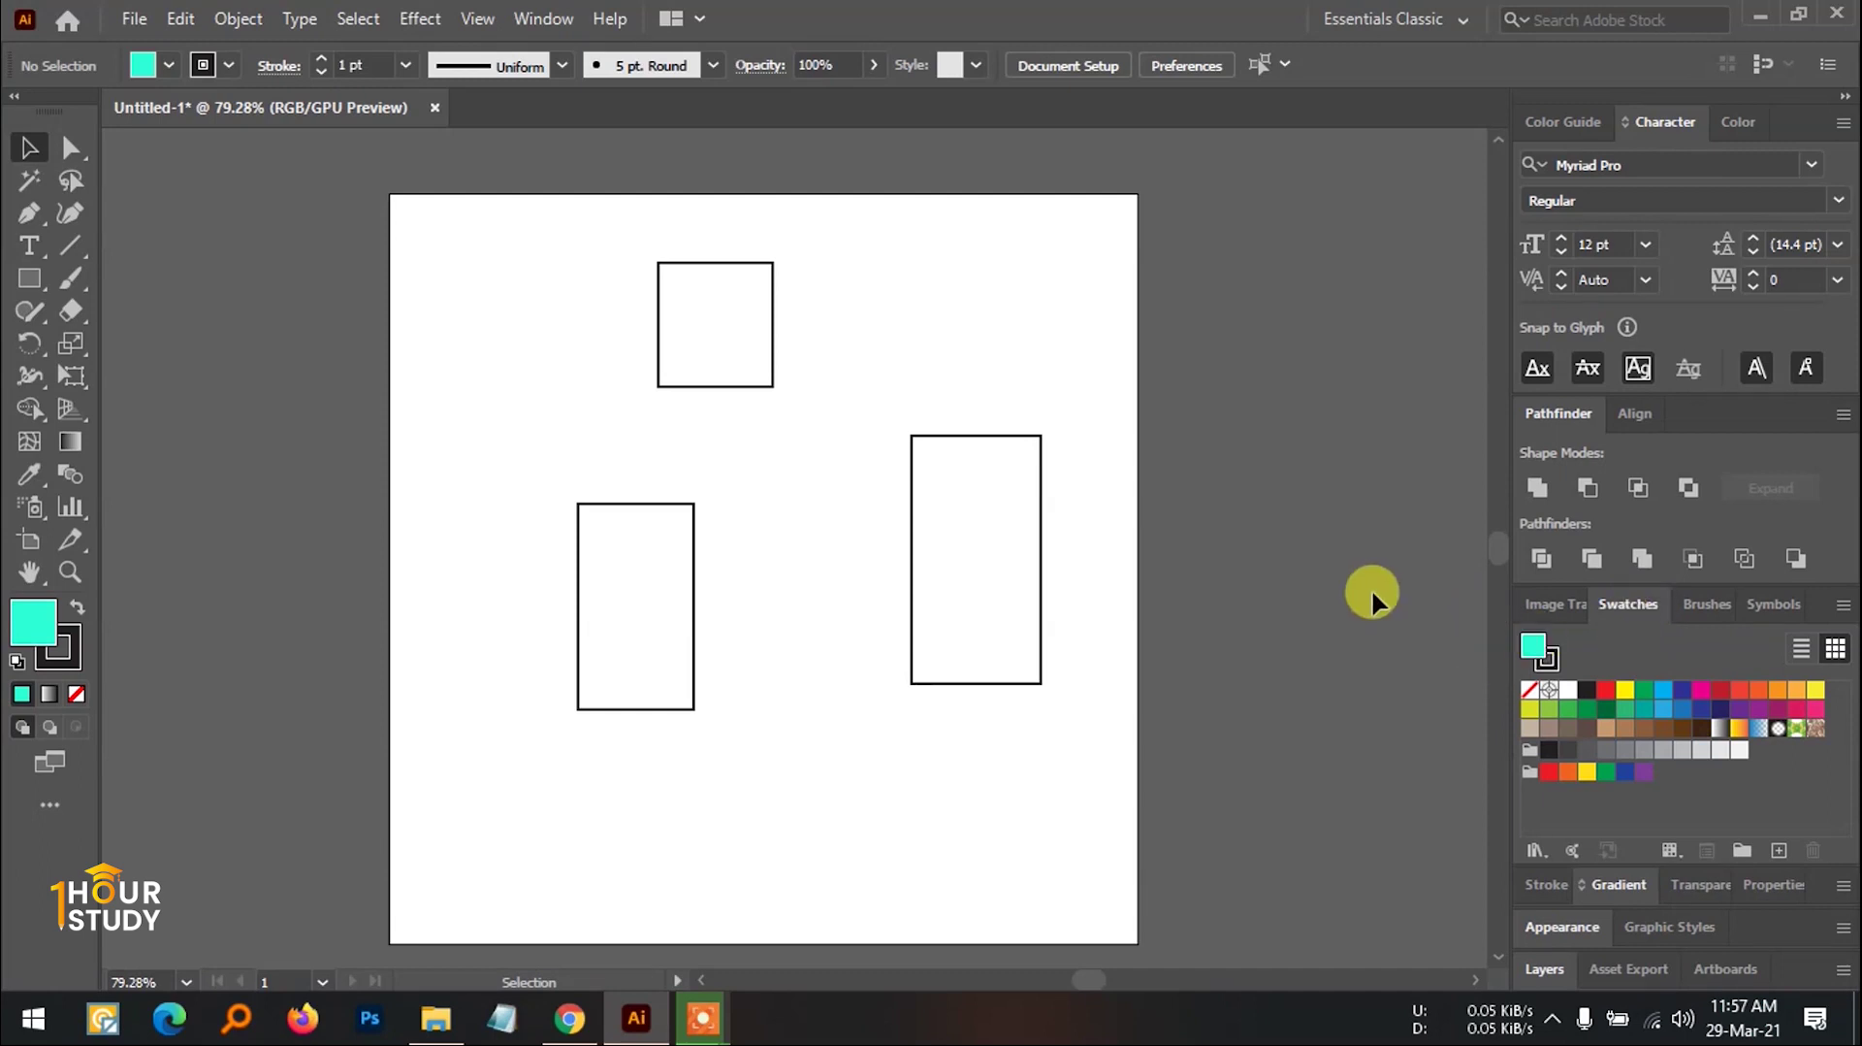
Step: Select the small rectangle near the top centre of the artboard
left_click_drag(1035, 445, 1184, 362)
scroll(603, 375, "up", 2)
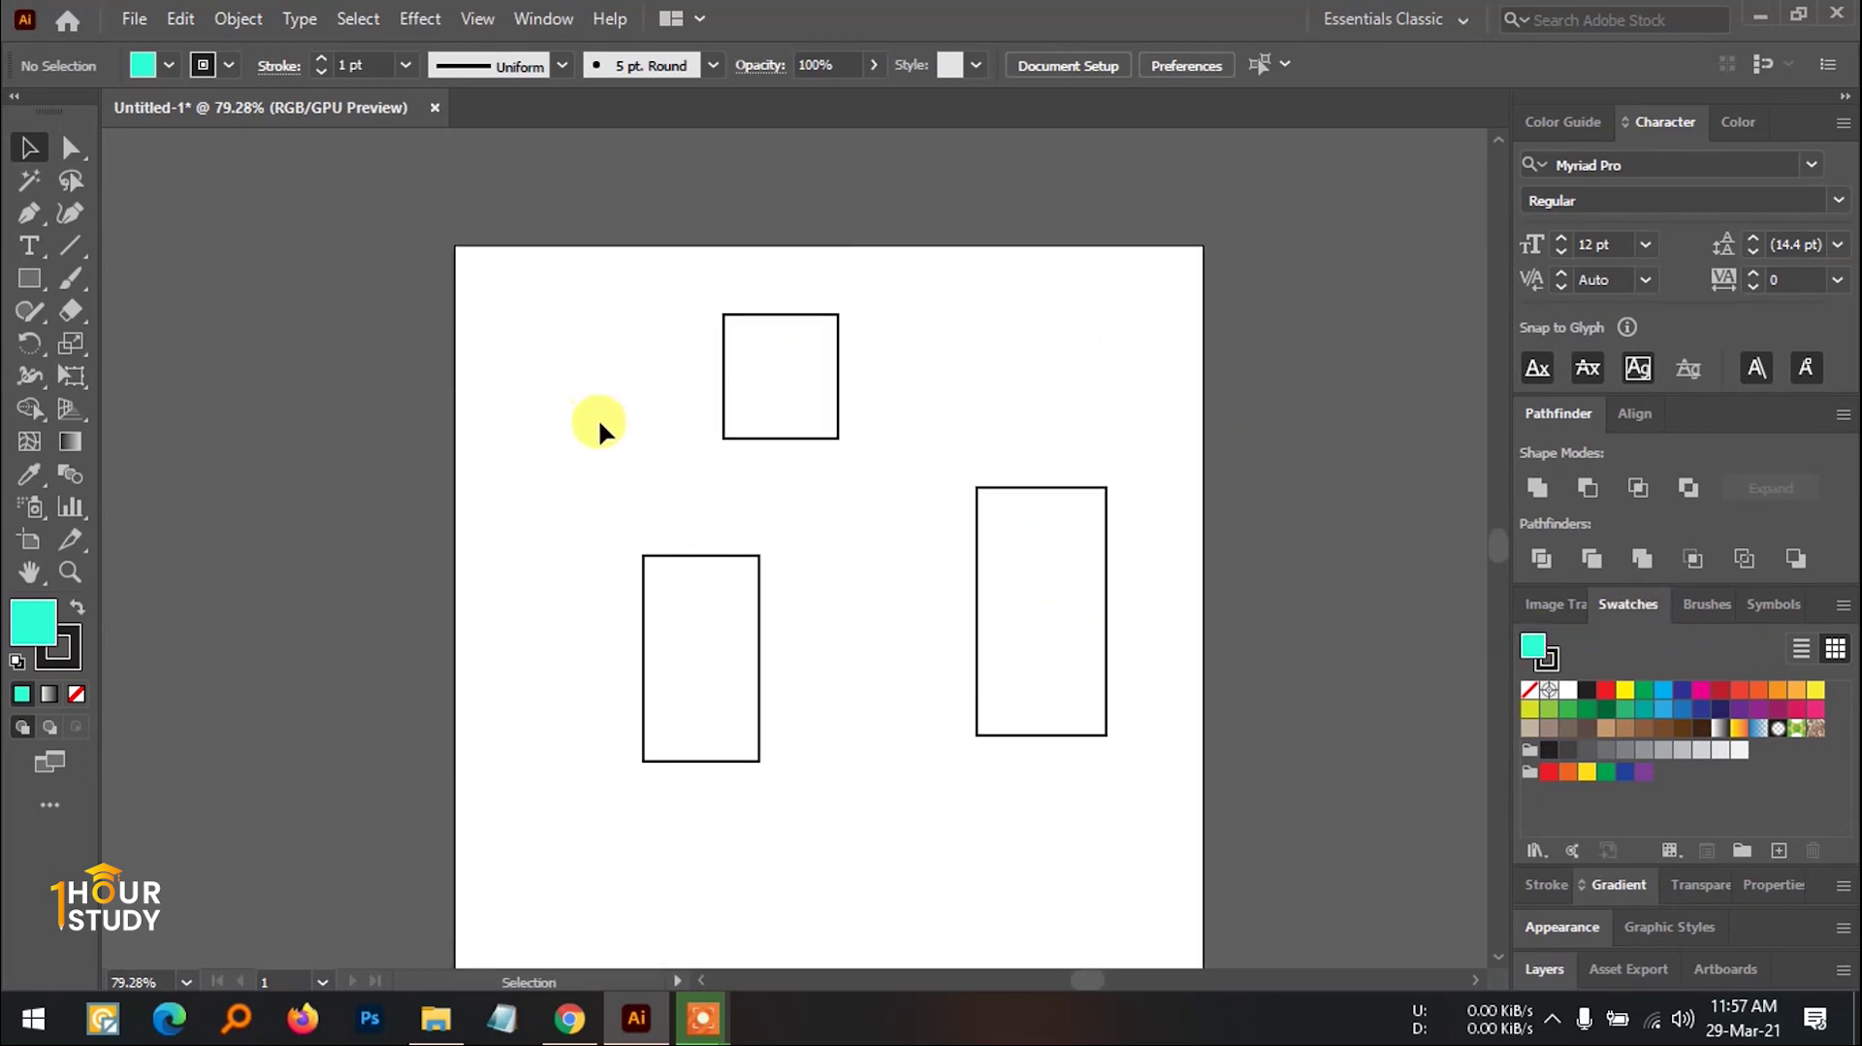
key("space")
left_click_drag(657, 470, 638, 388)
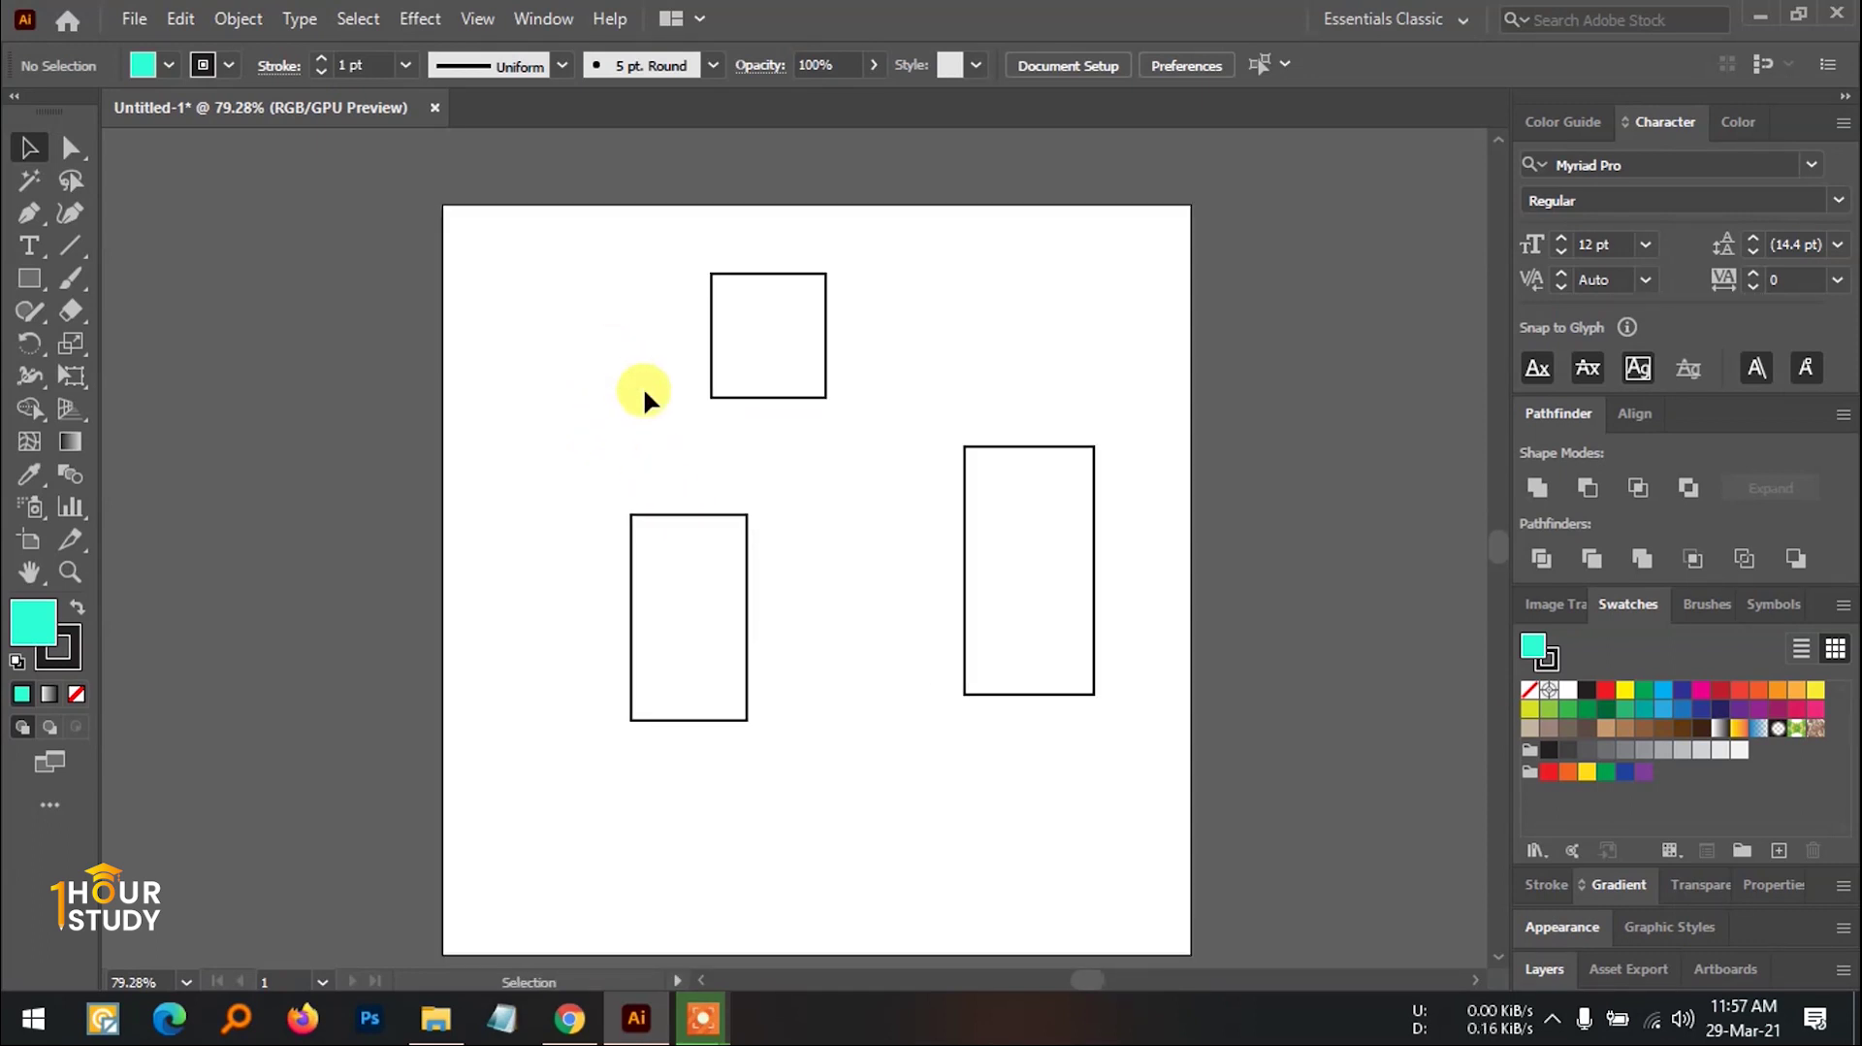
left_click(726, 398)
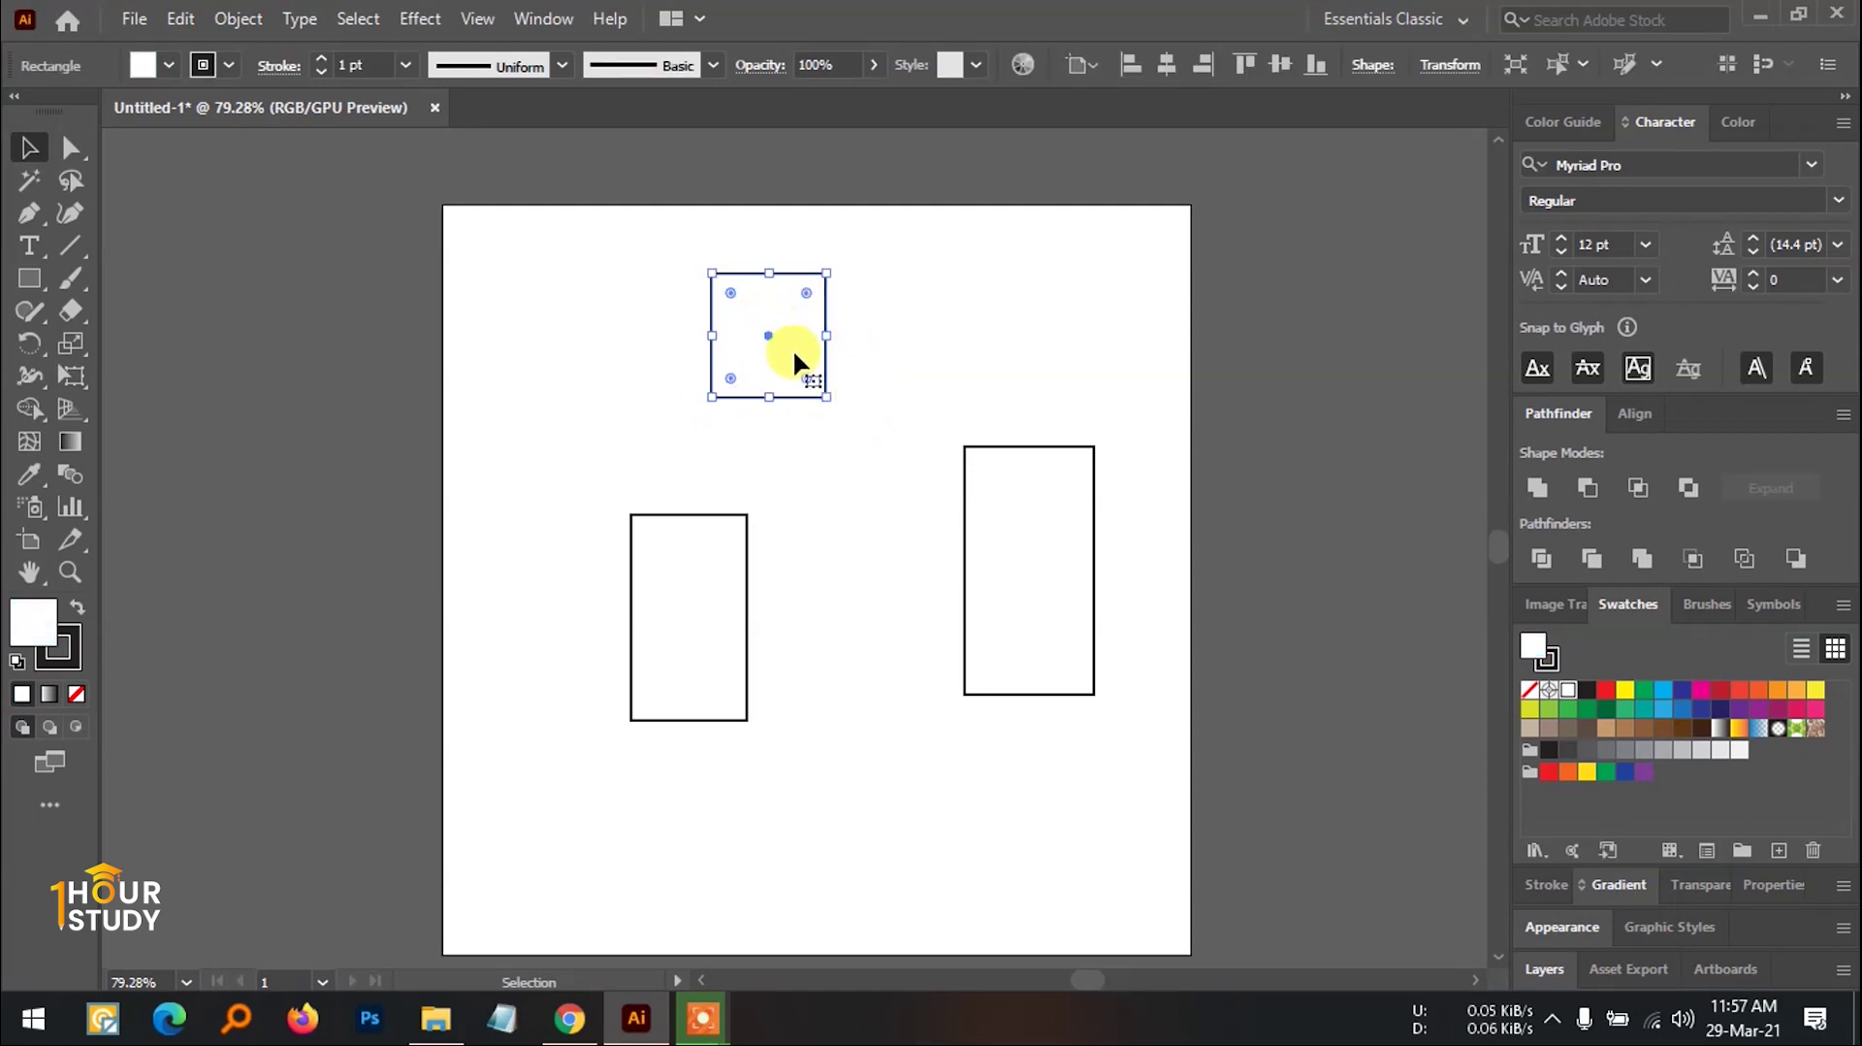
Step: Duplicate the small square near the top of the artboard and place the copy just to the right of the original
key("a")
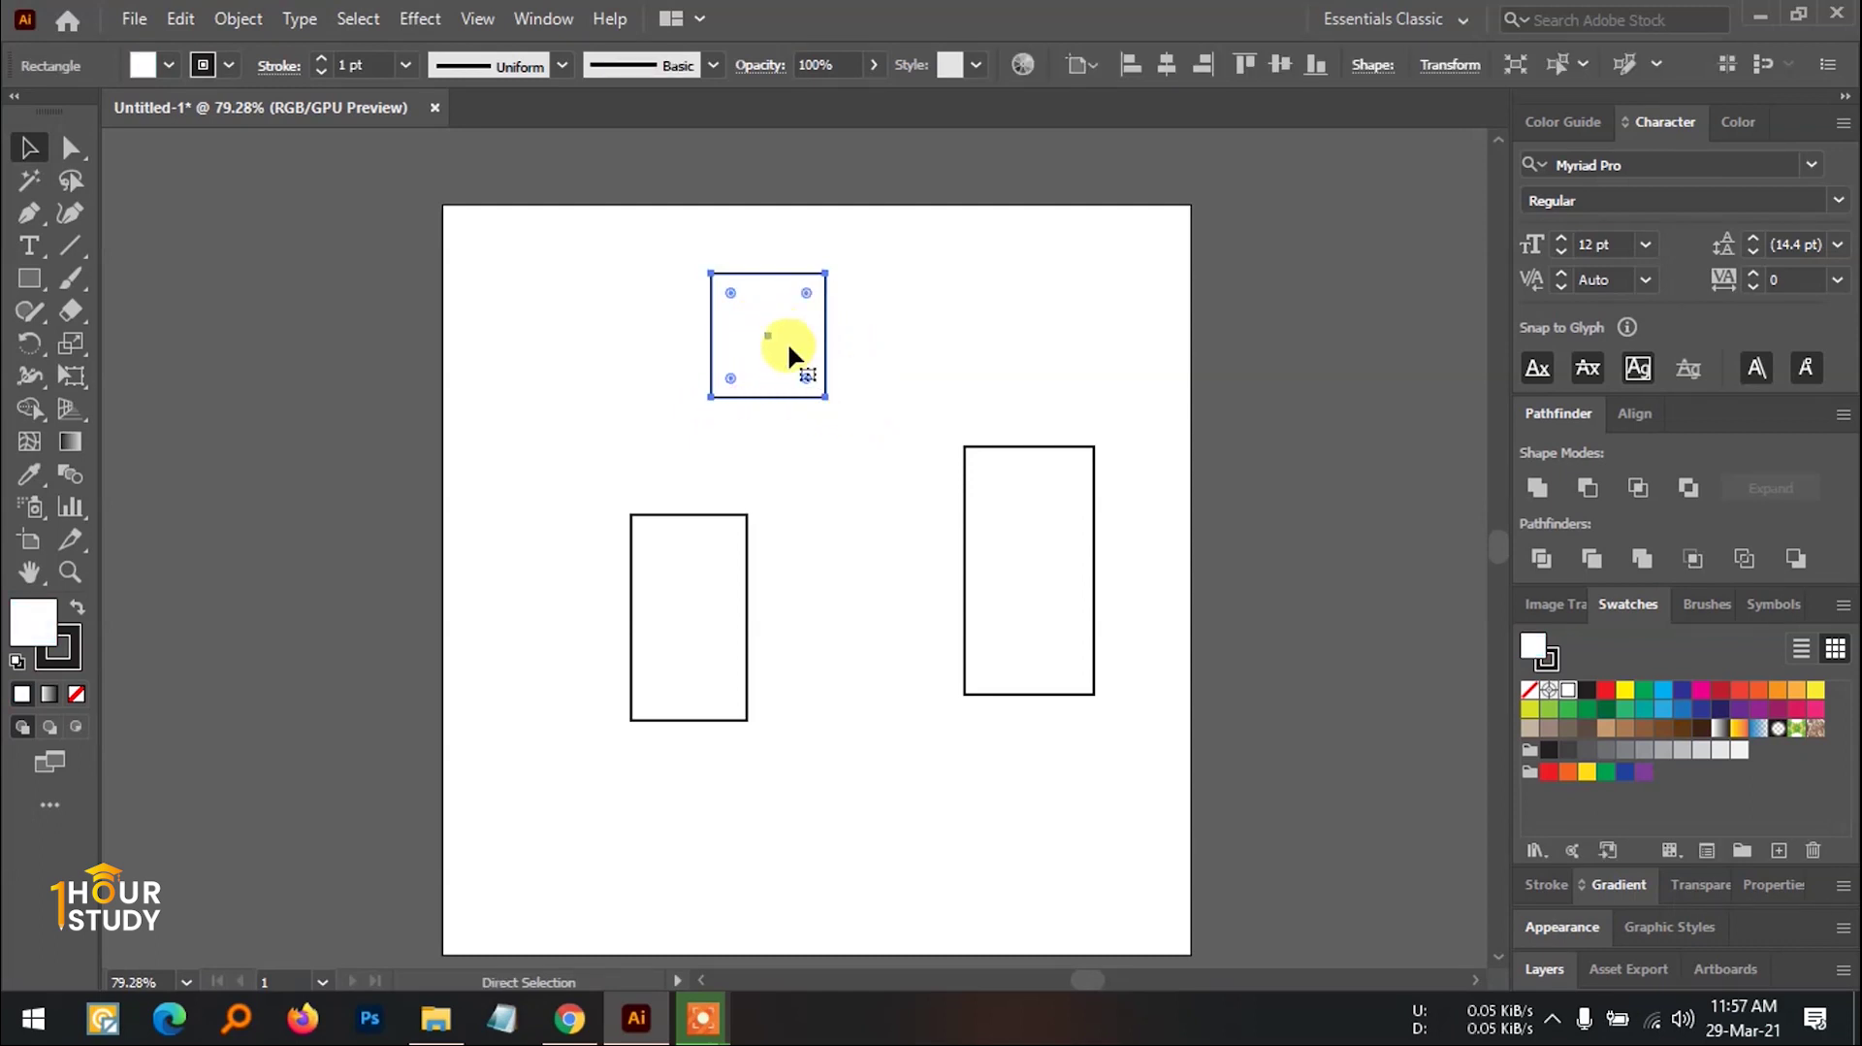
left_click(964, 347)
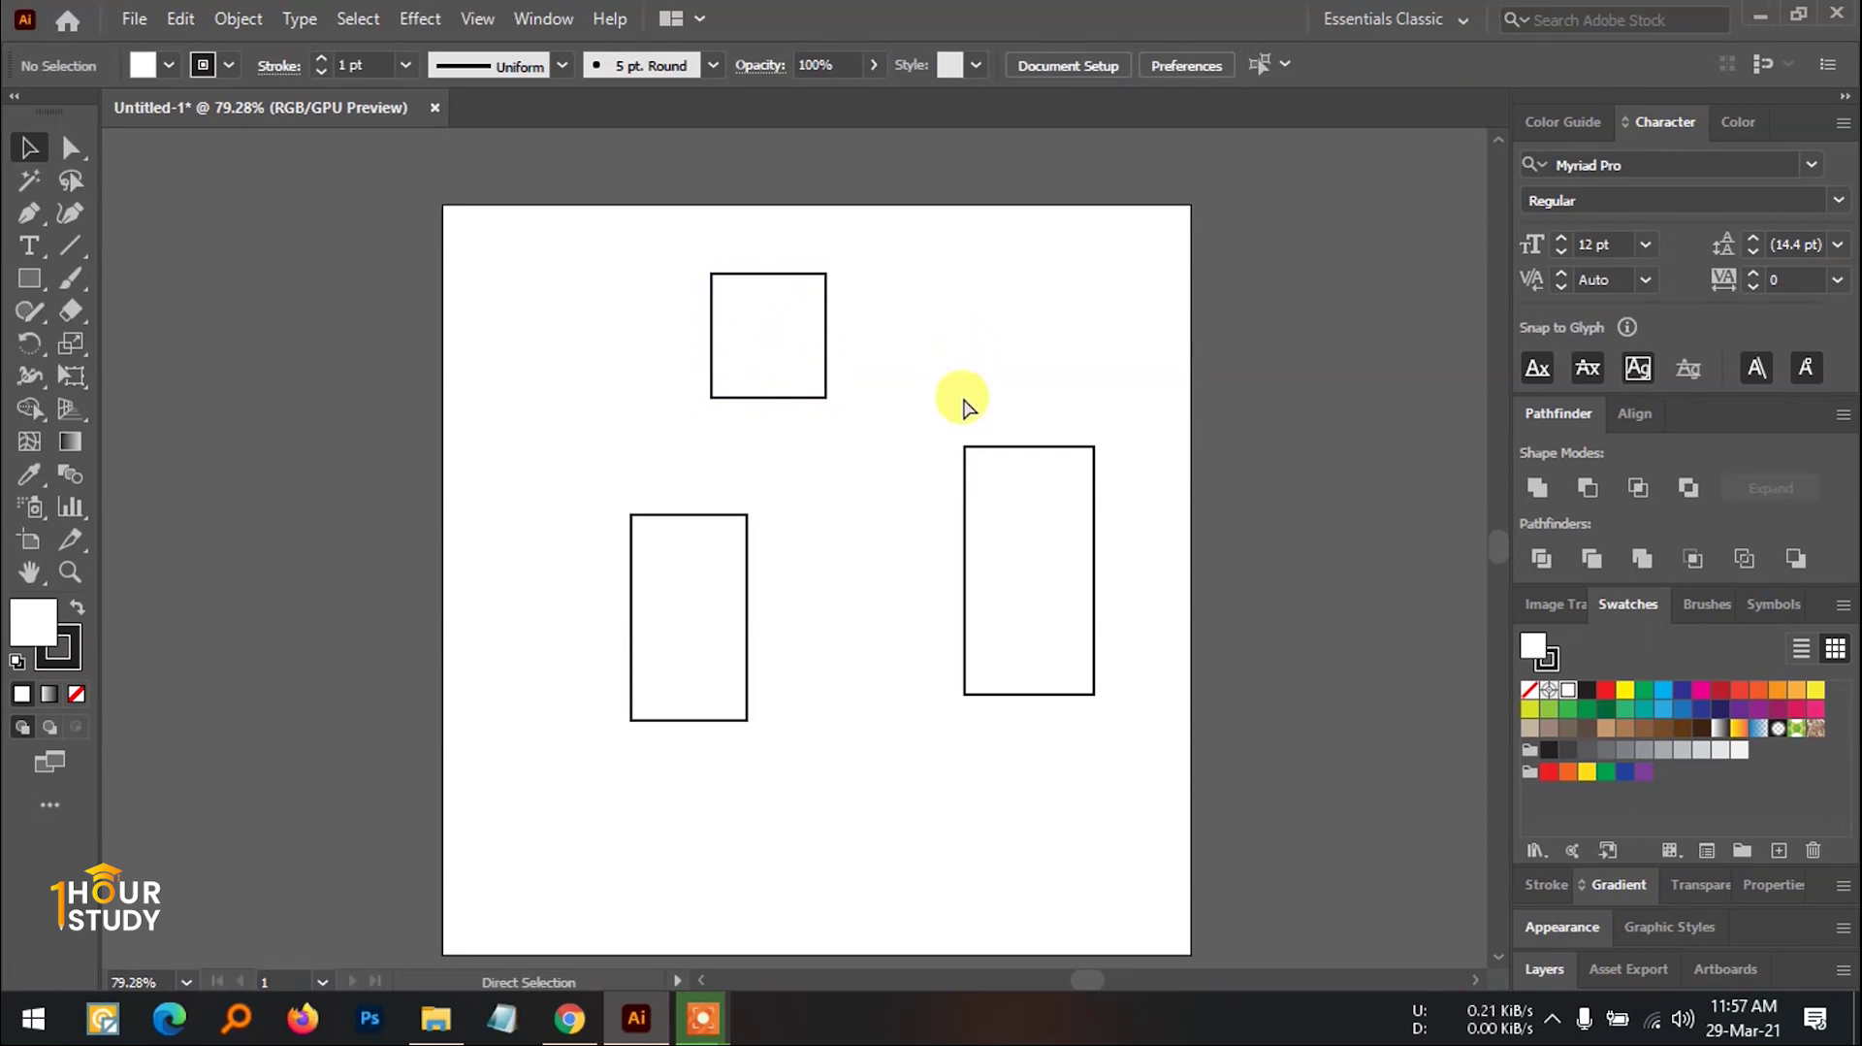
left_click(849, 348)
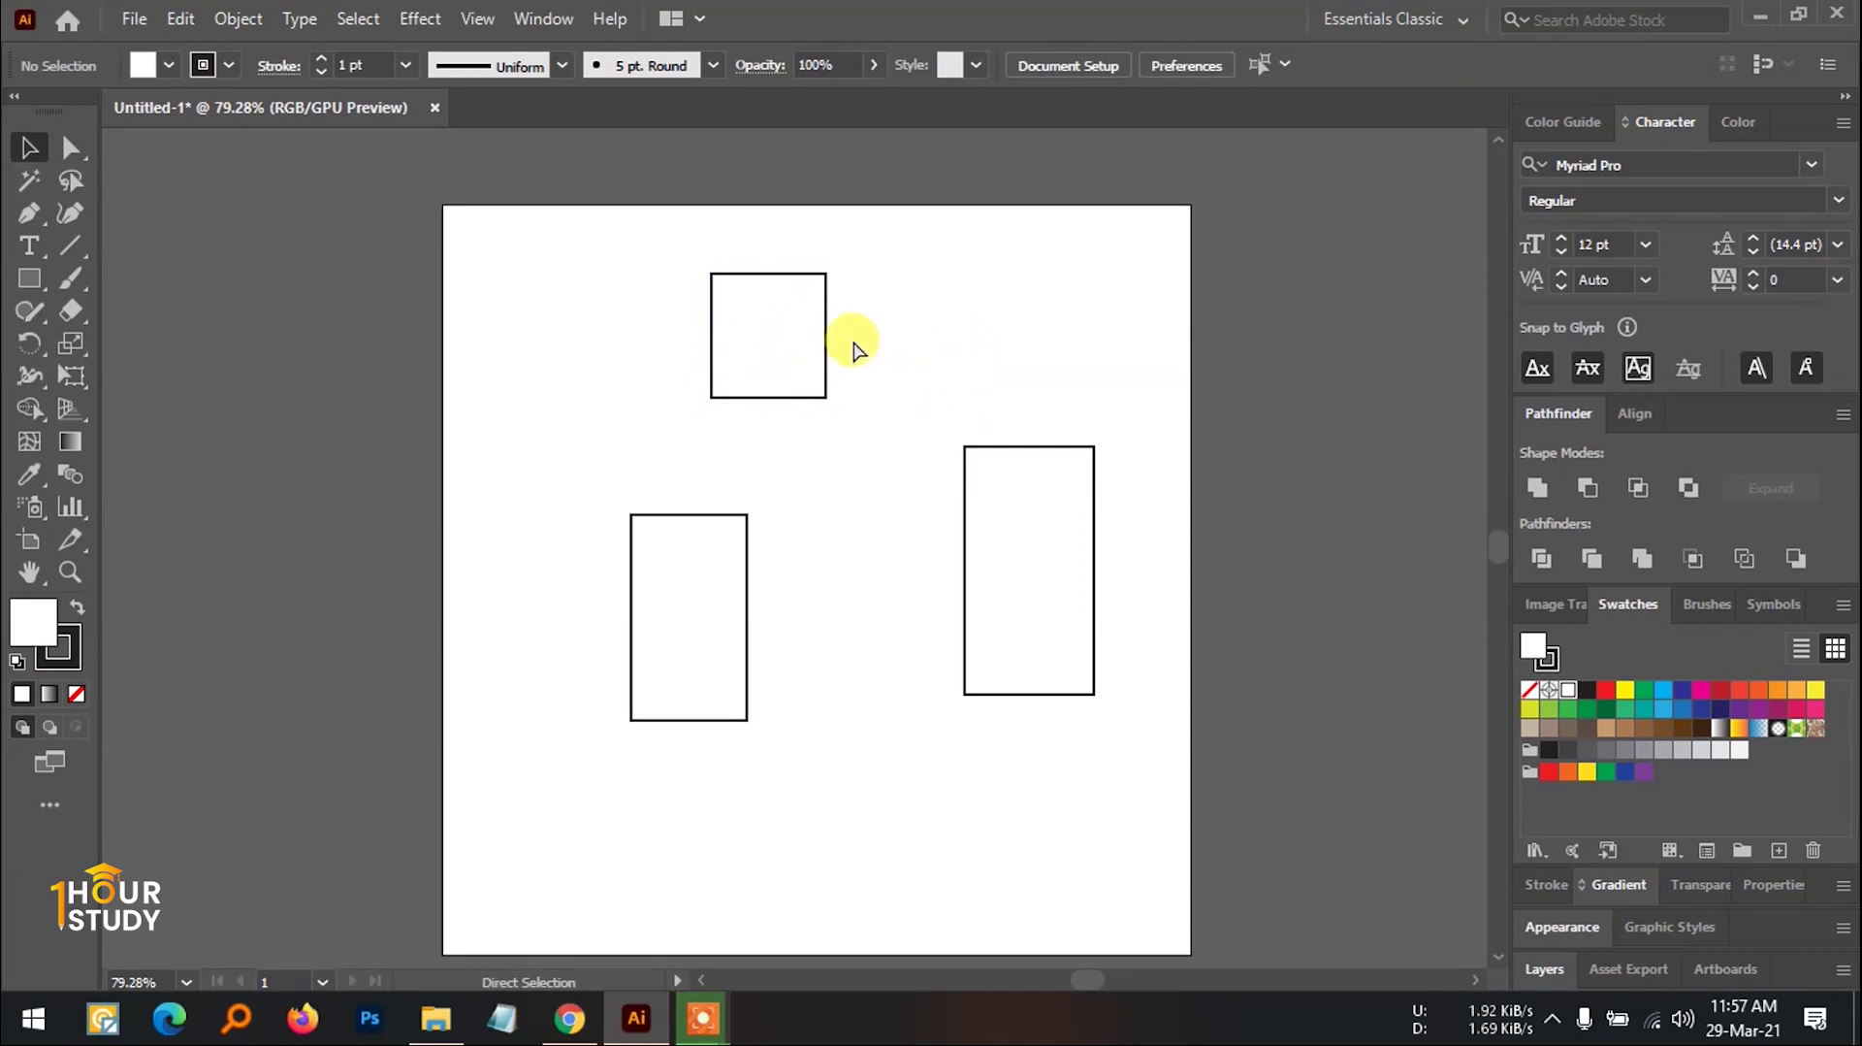
left_click_drag(828, 475, 981, 284)
left_click(1111, 363)
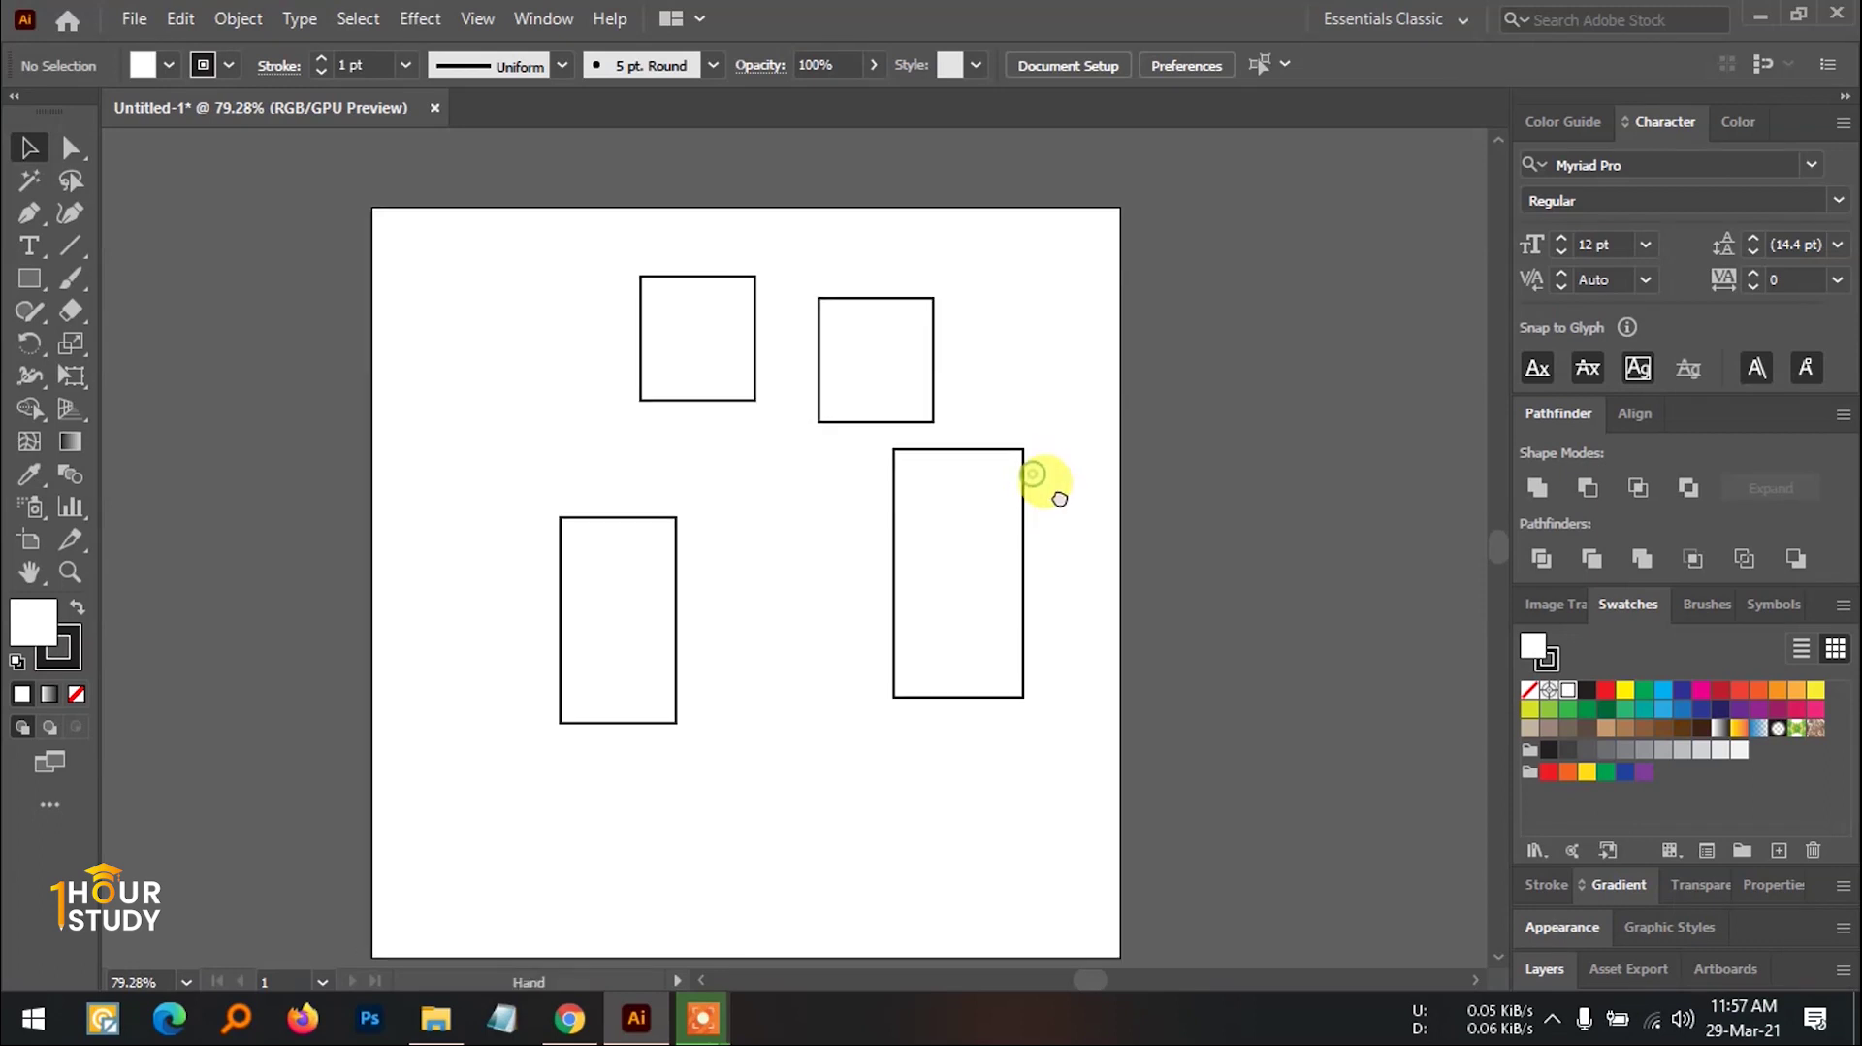
Step: Undo the copied square's move and its pasting, redo both actions, and clear the selection
key("ctrl+z")
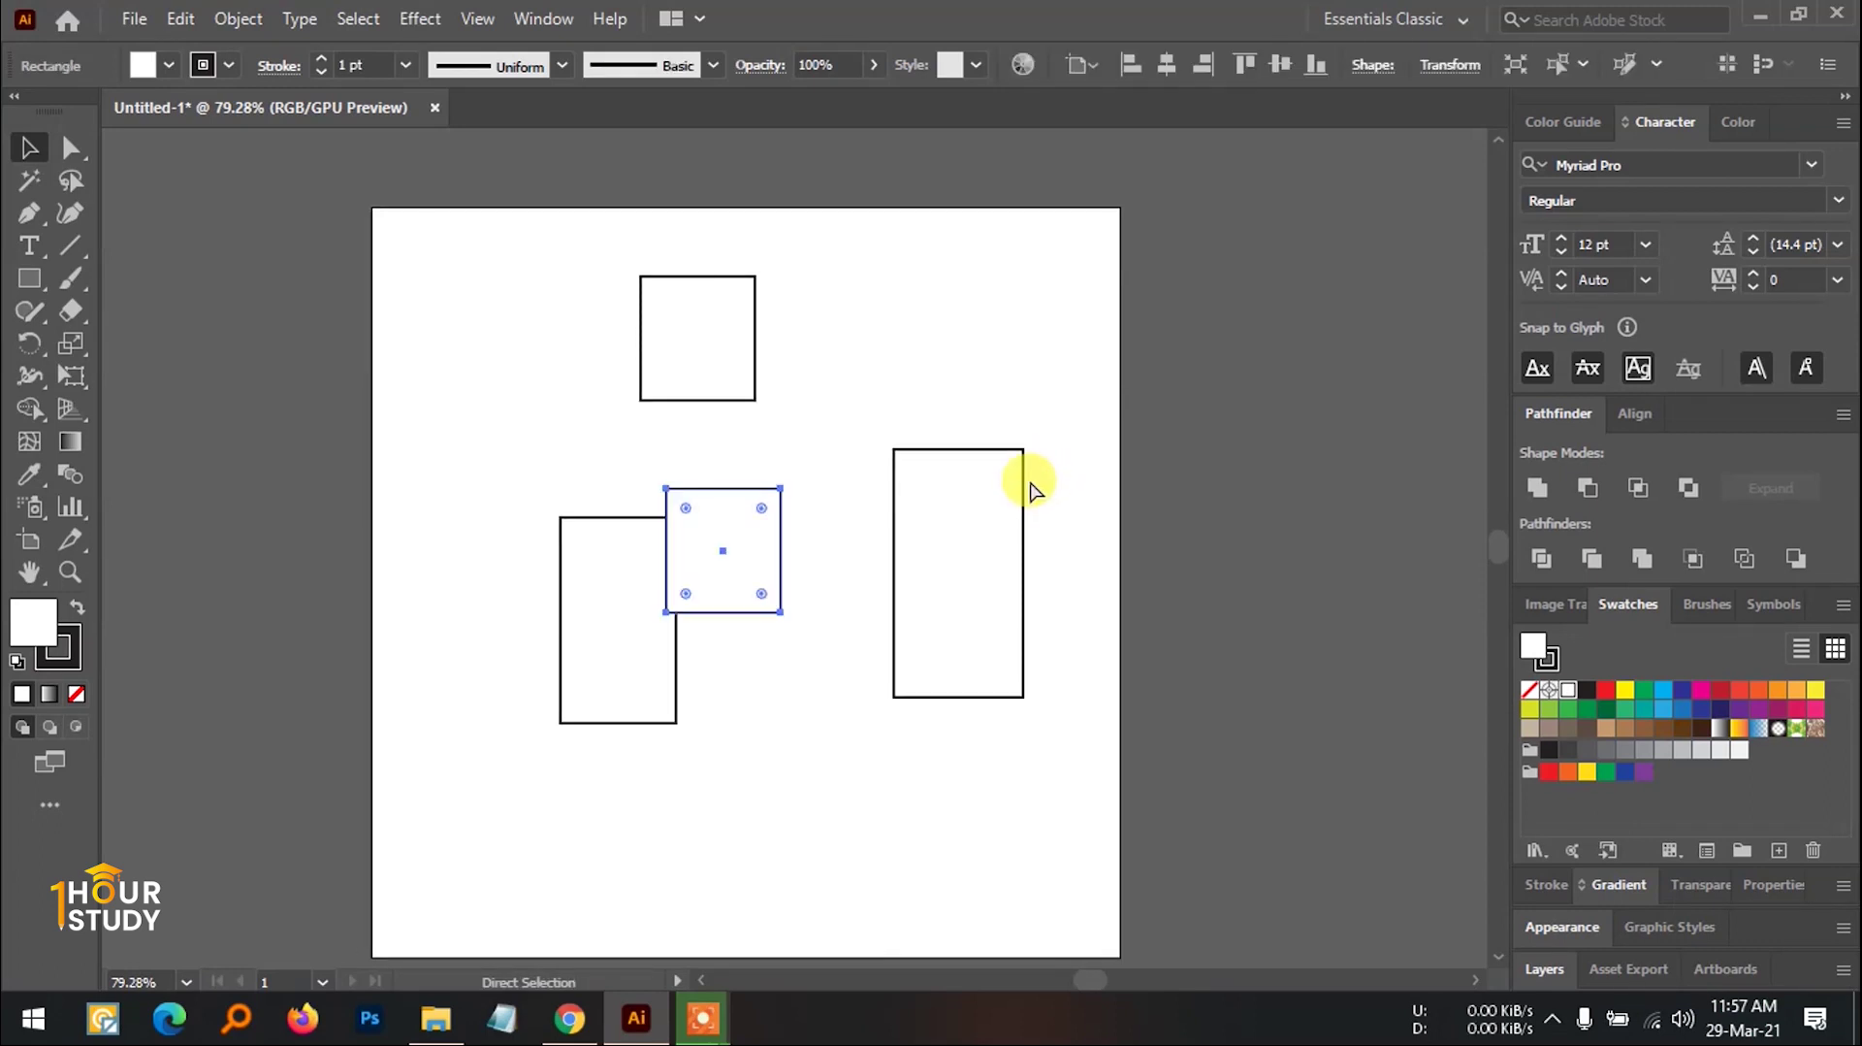
key("ctrl+z")
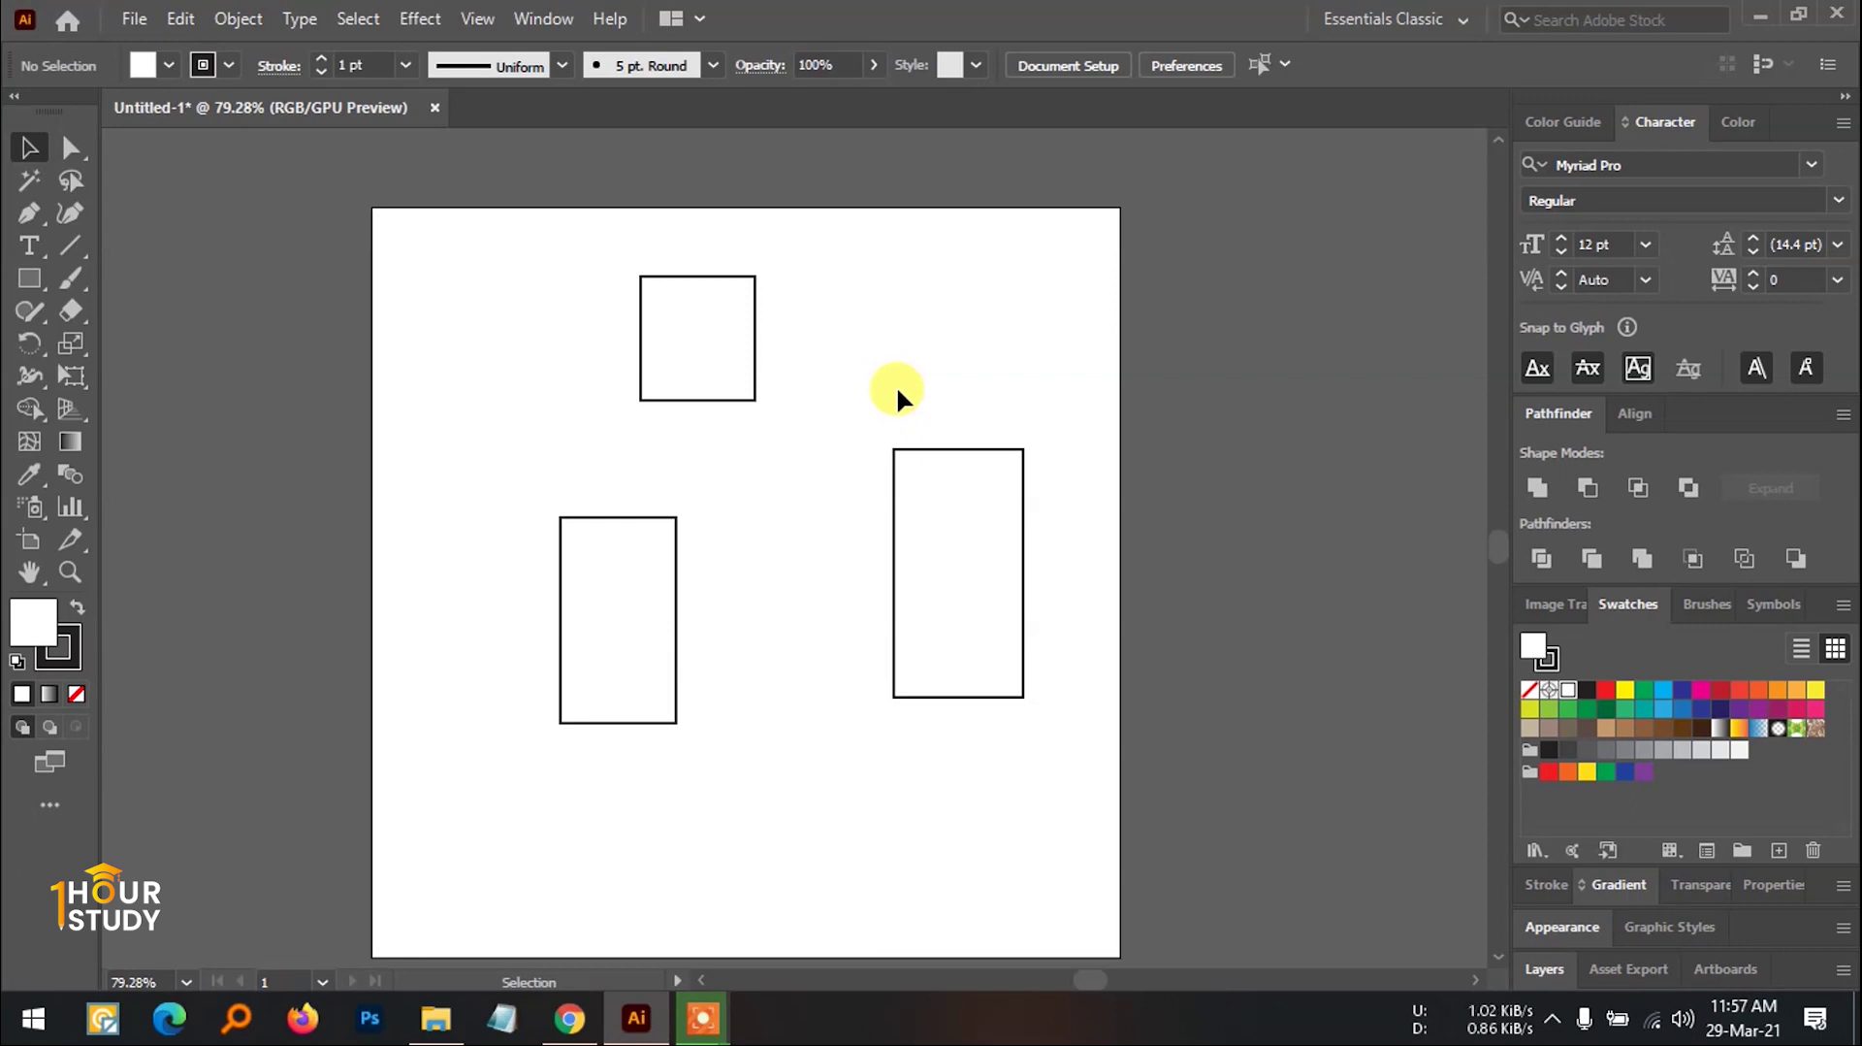
key("ctrl+shift+z")
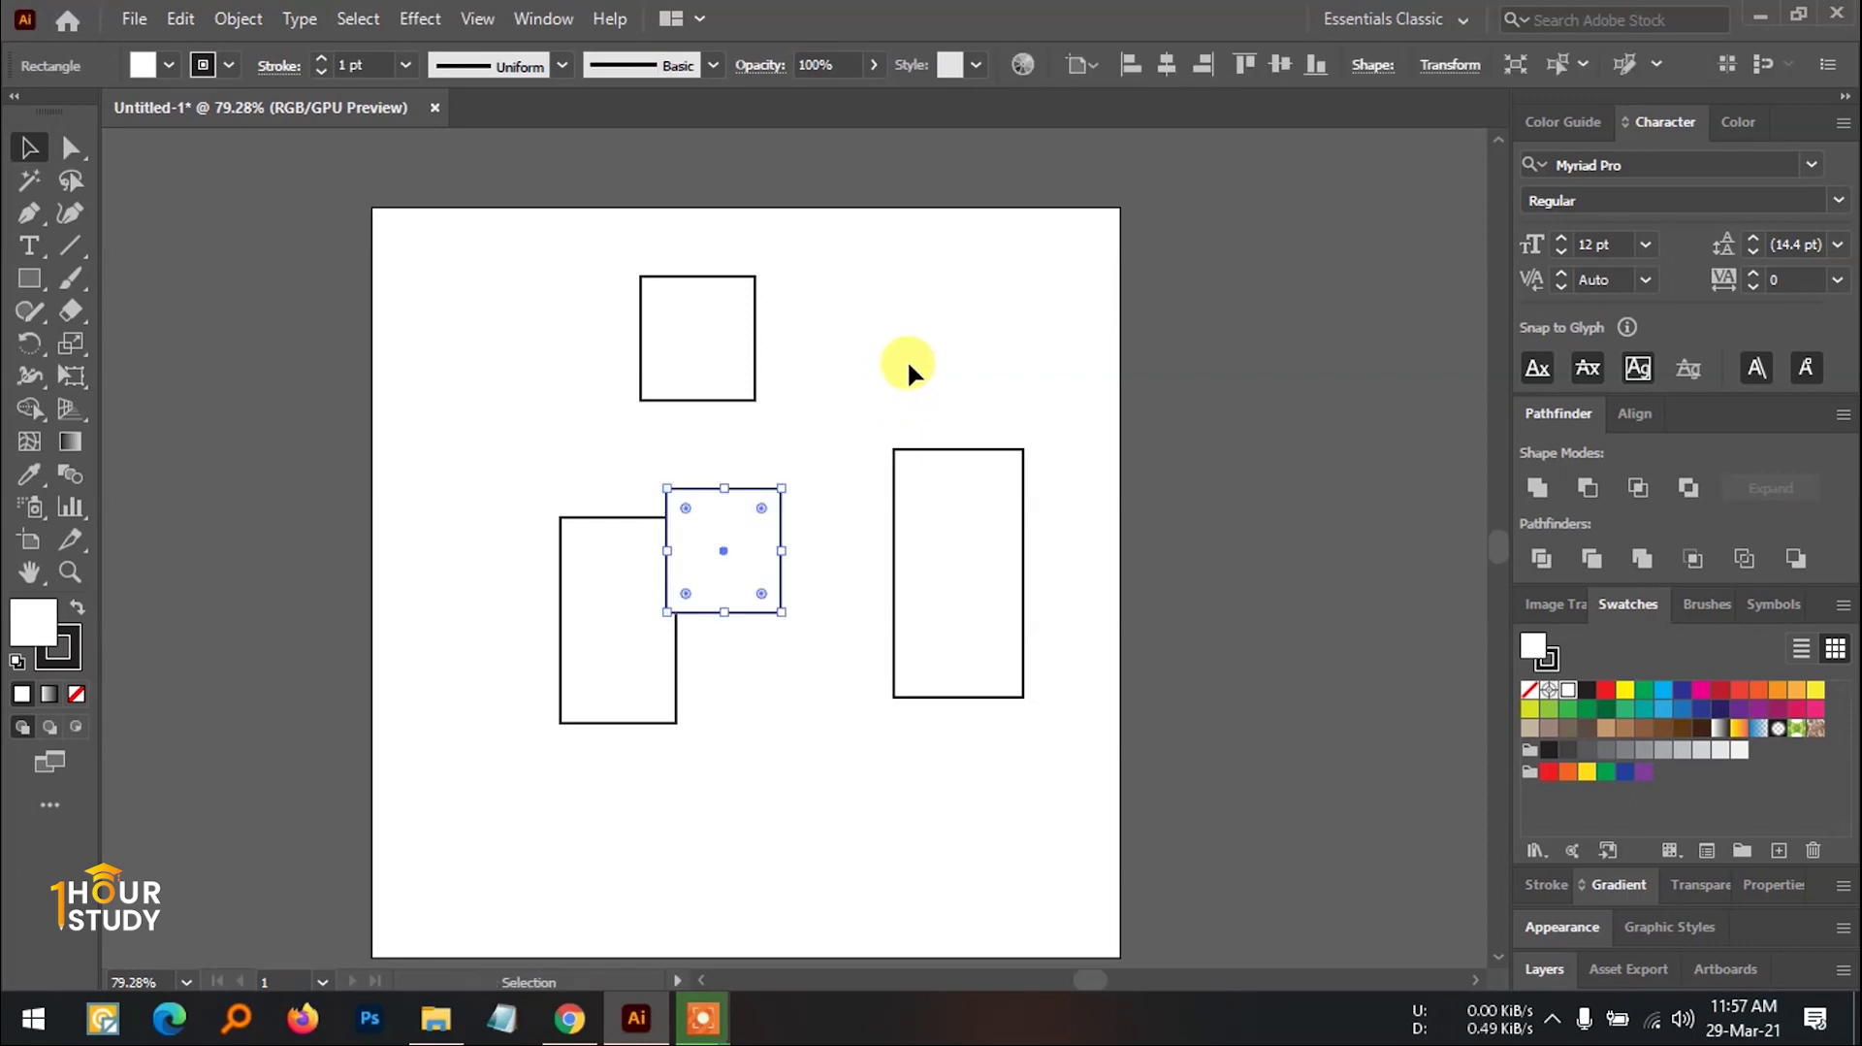
key("ctrl+shift+z")
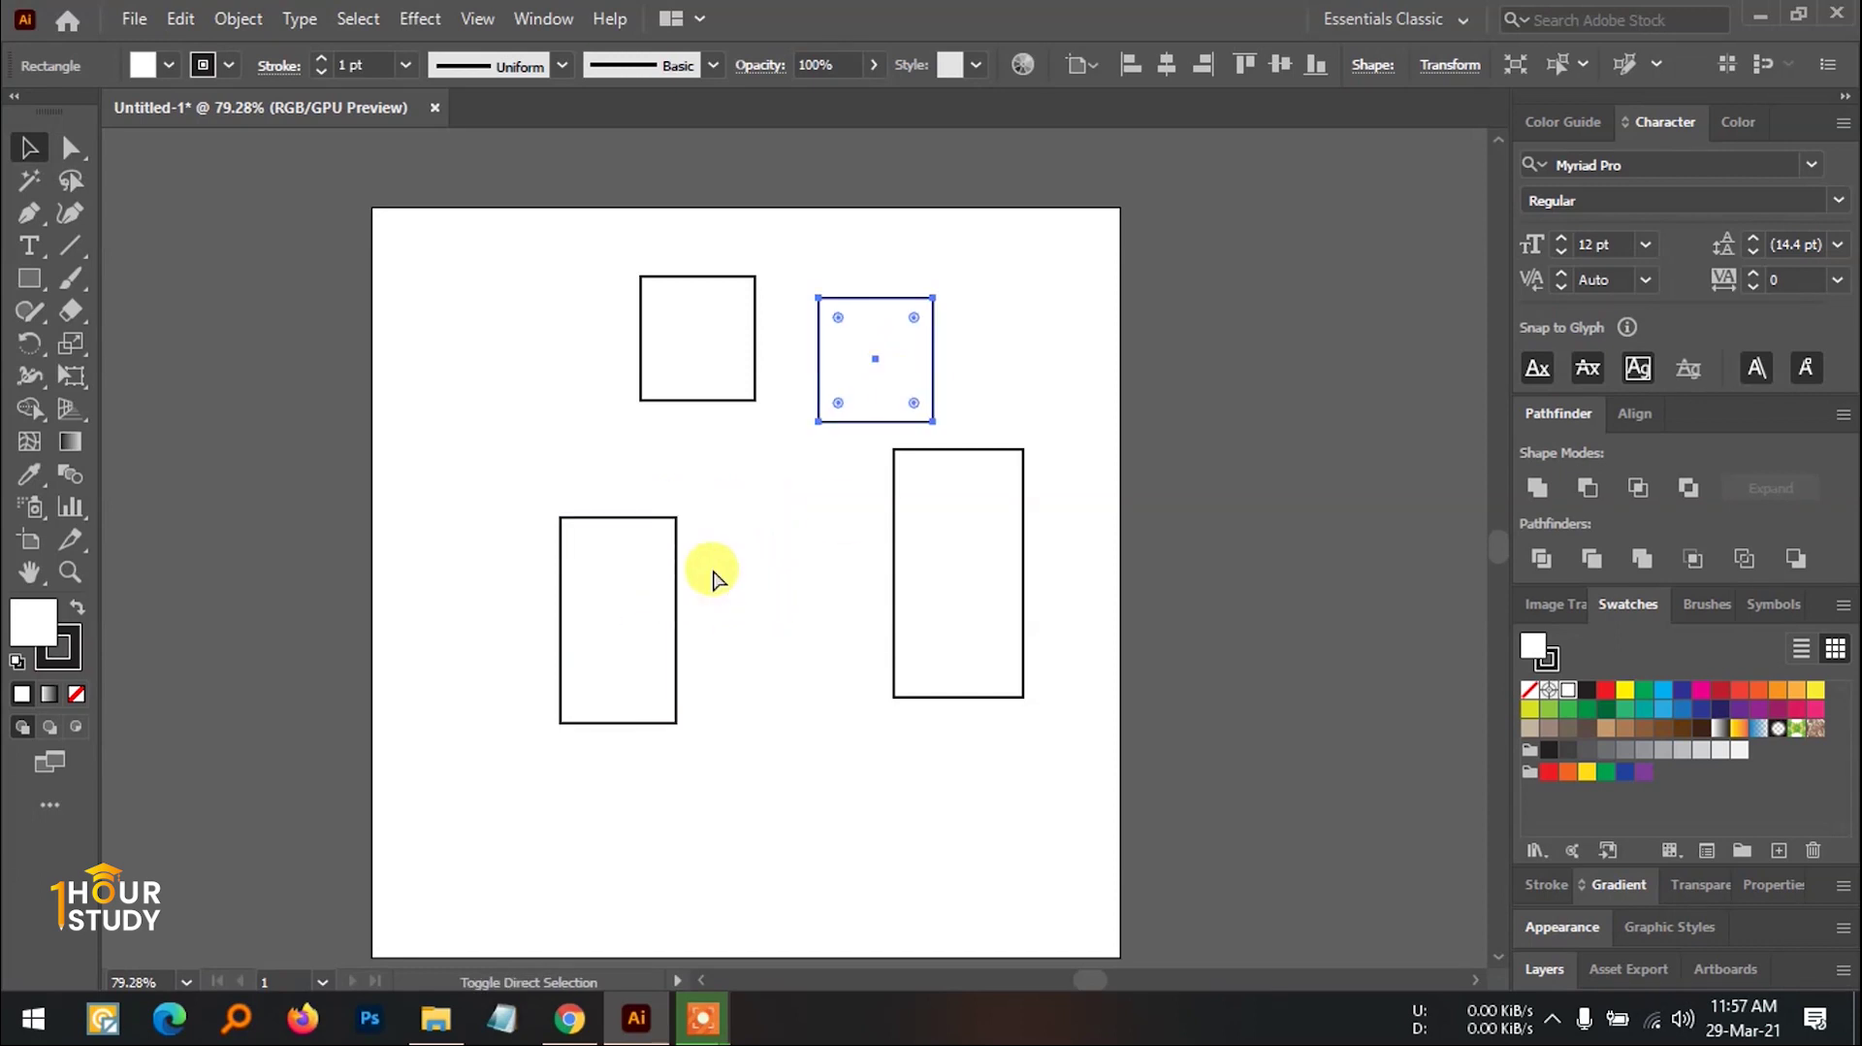
left_click(712, 401)
left_click(791, 496)
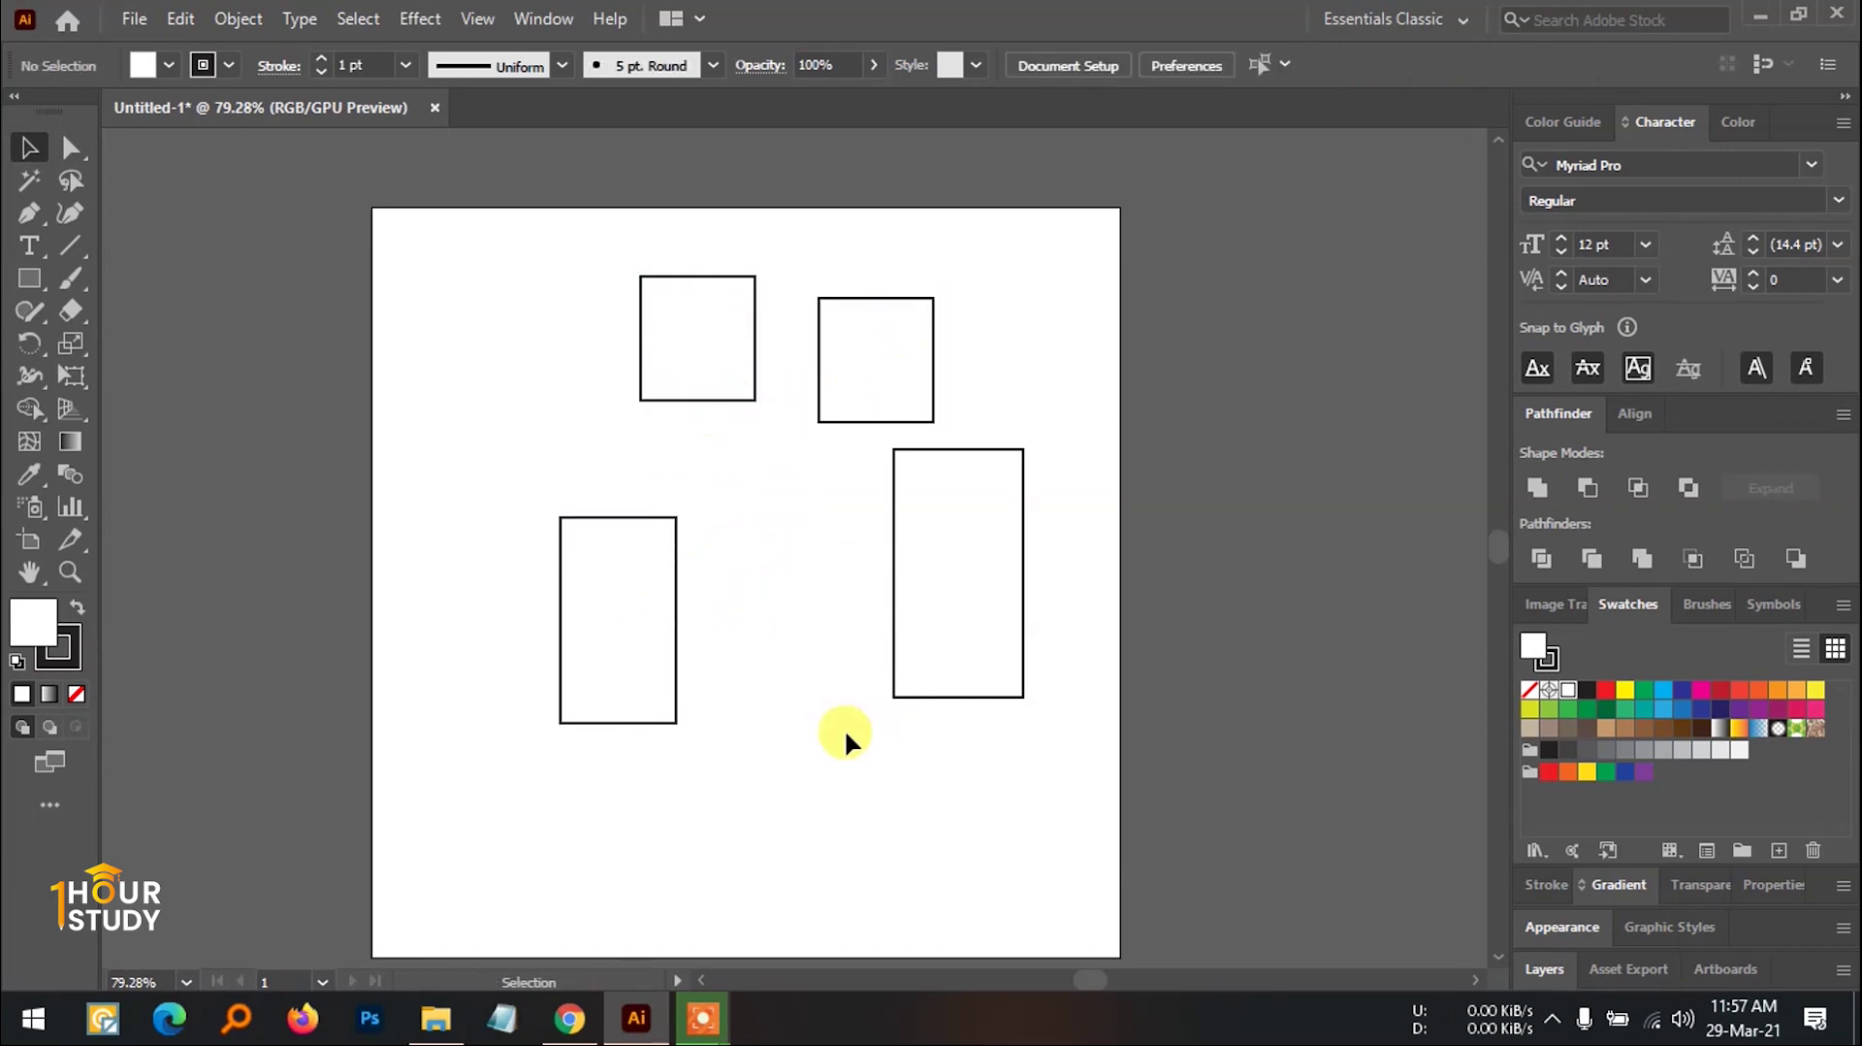
scroll(428, 310, "up", 2)
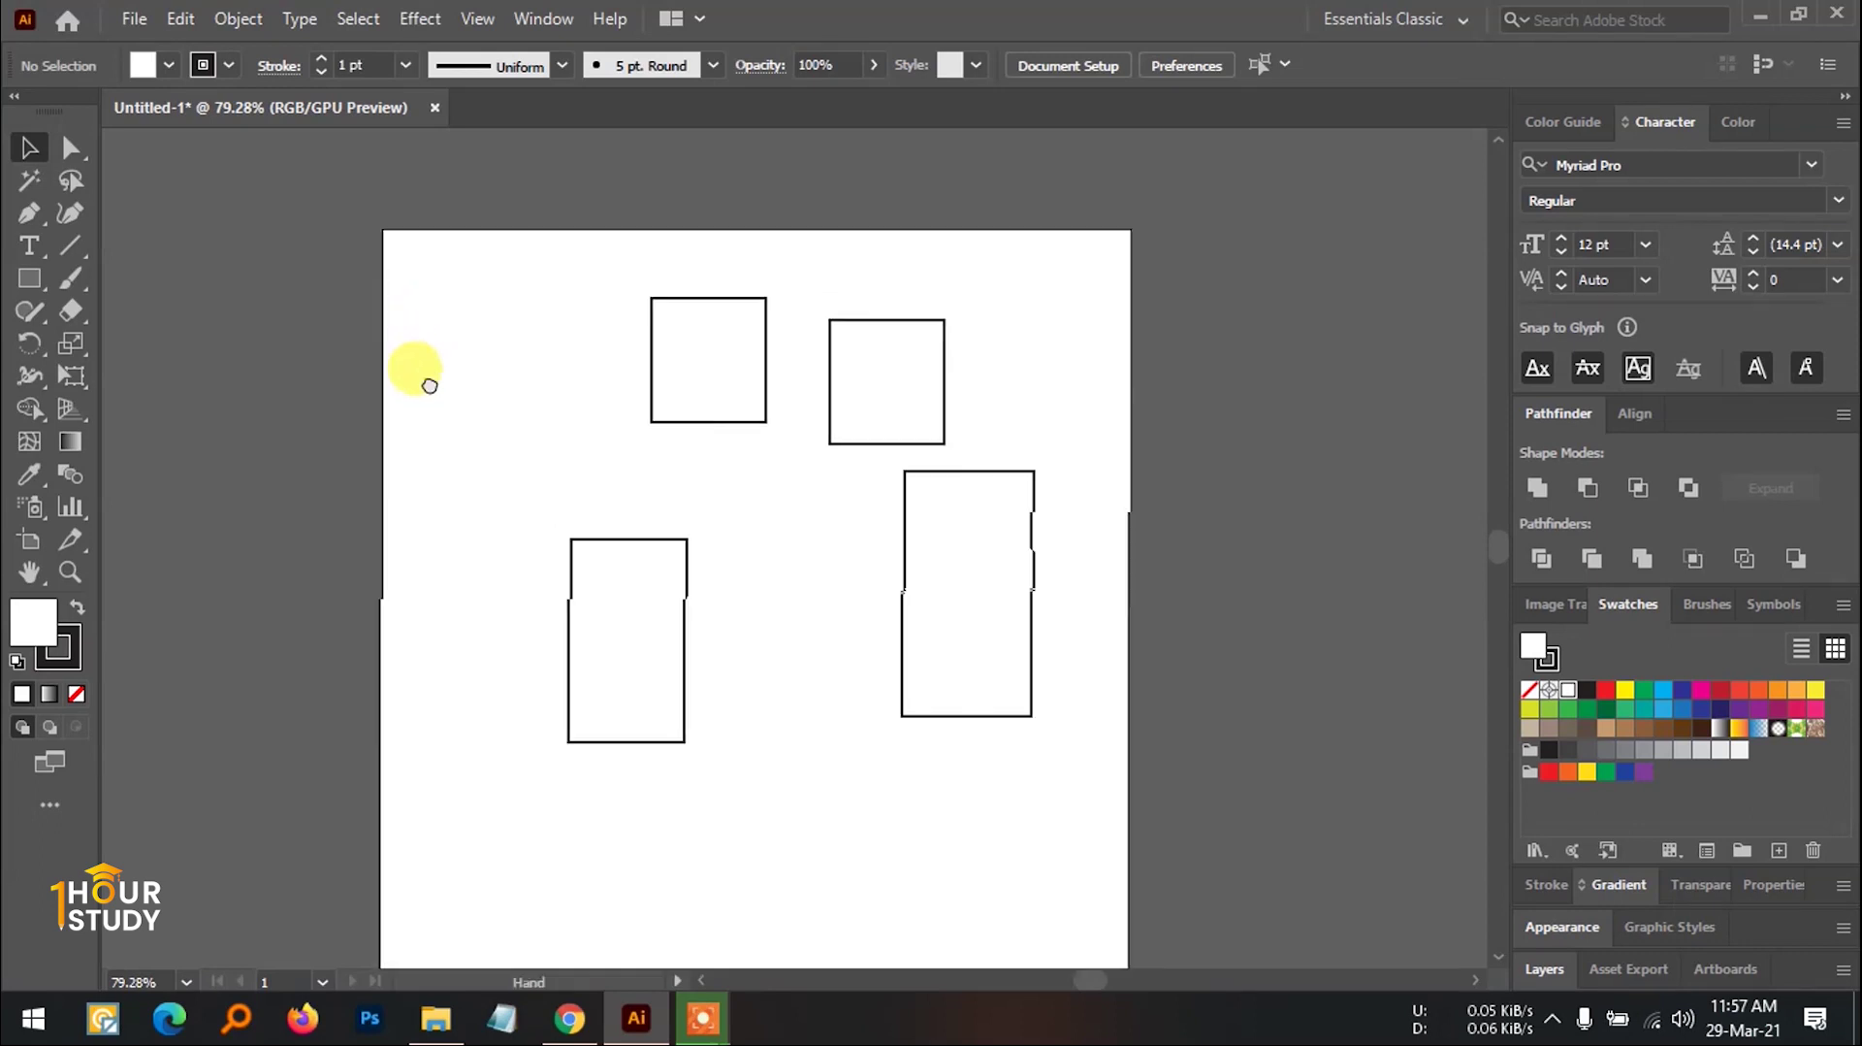
left_click(64, 154)
left_click(31, 155)
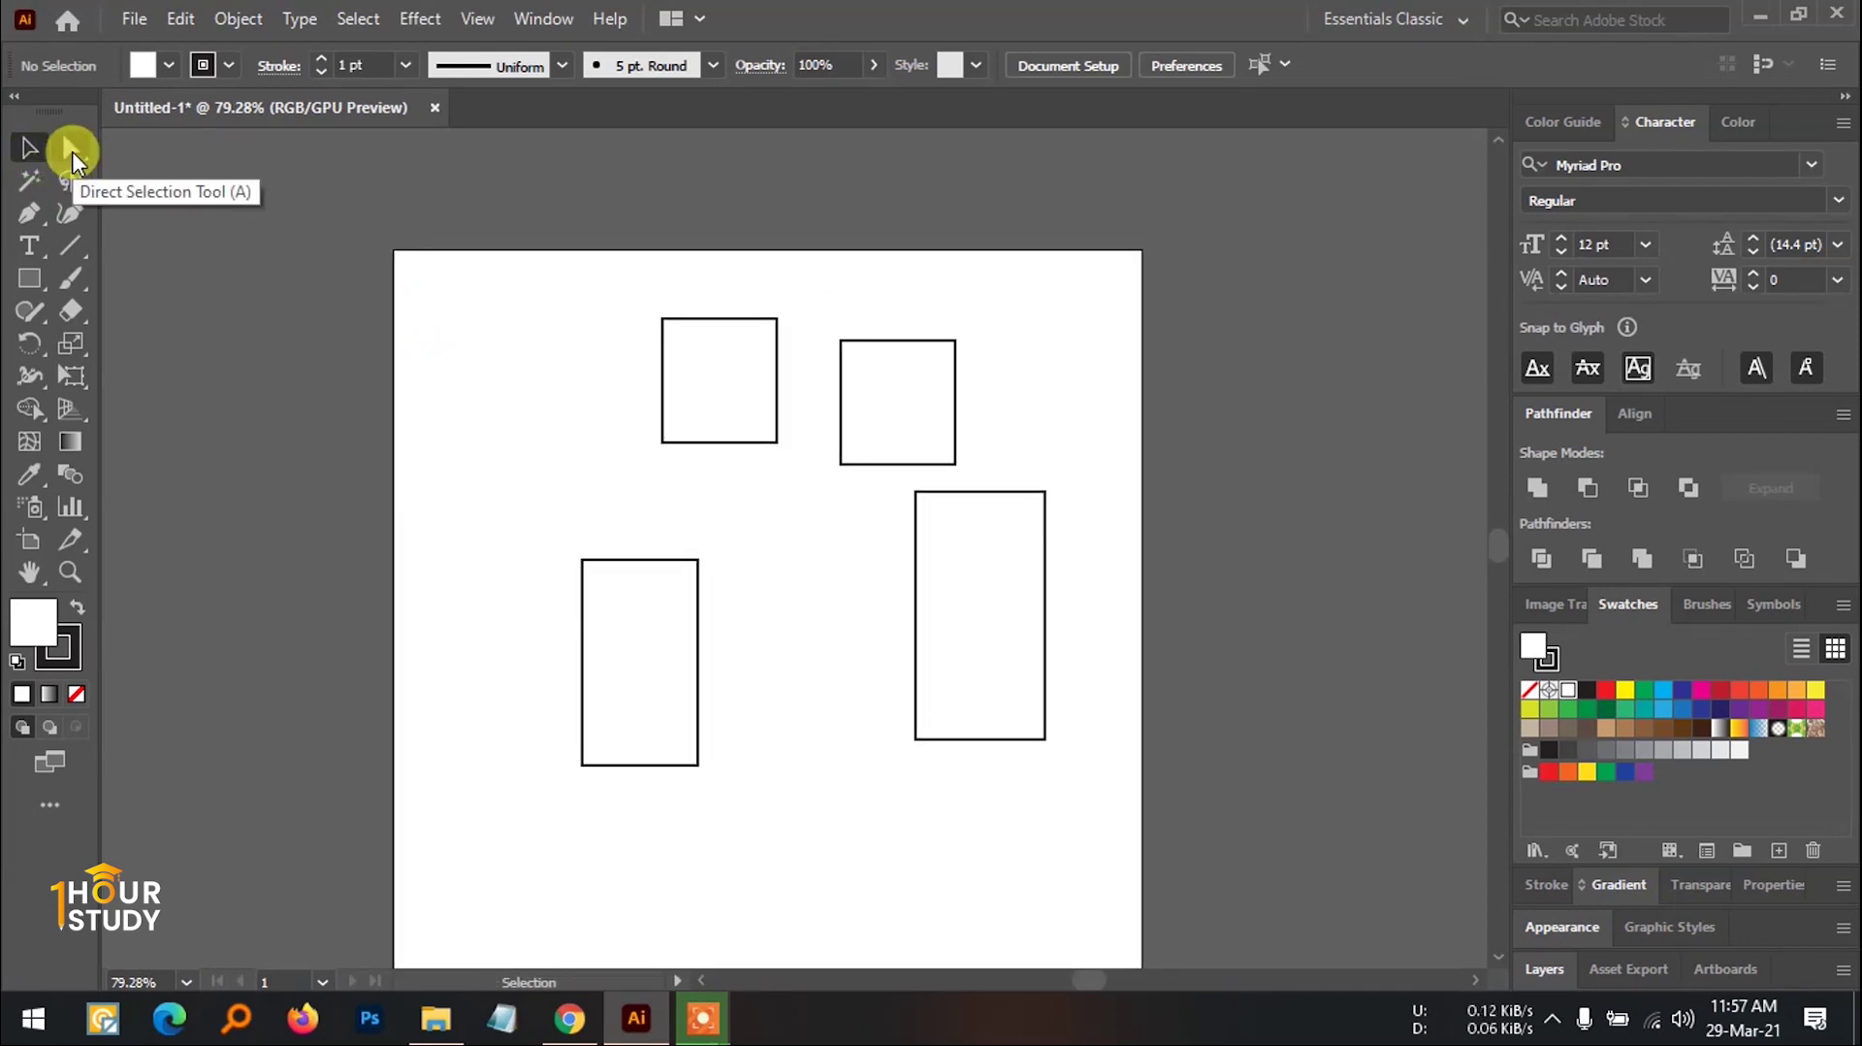
scroll(310, 452, "down", 2)
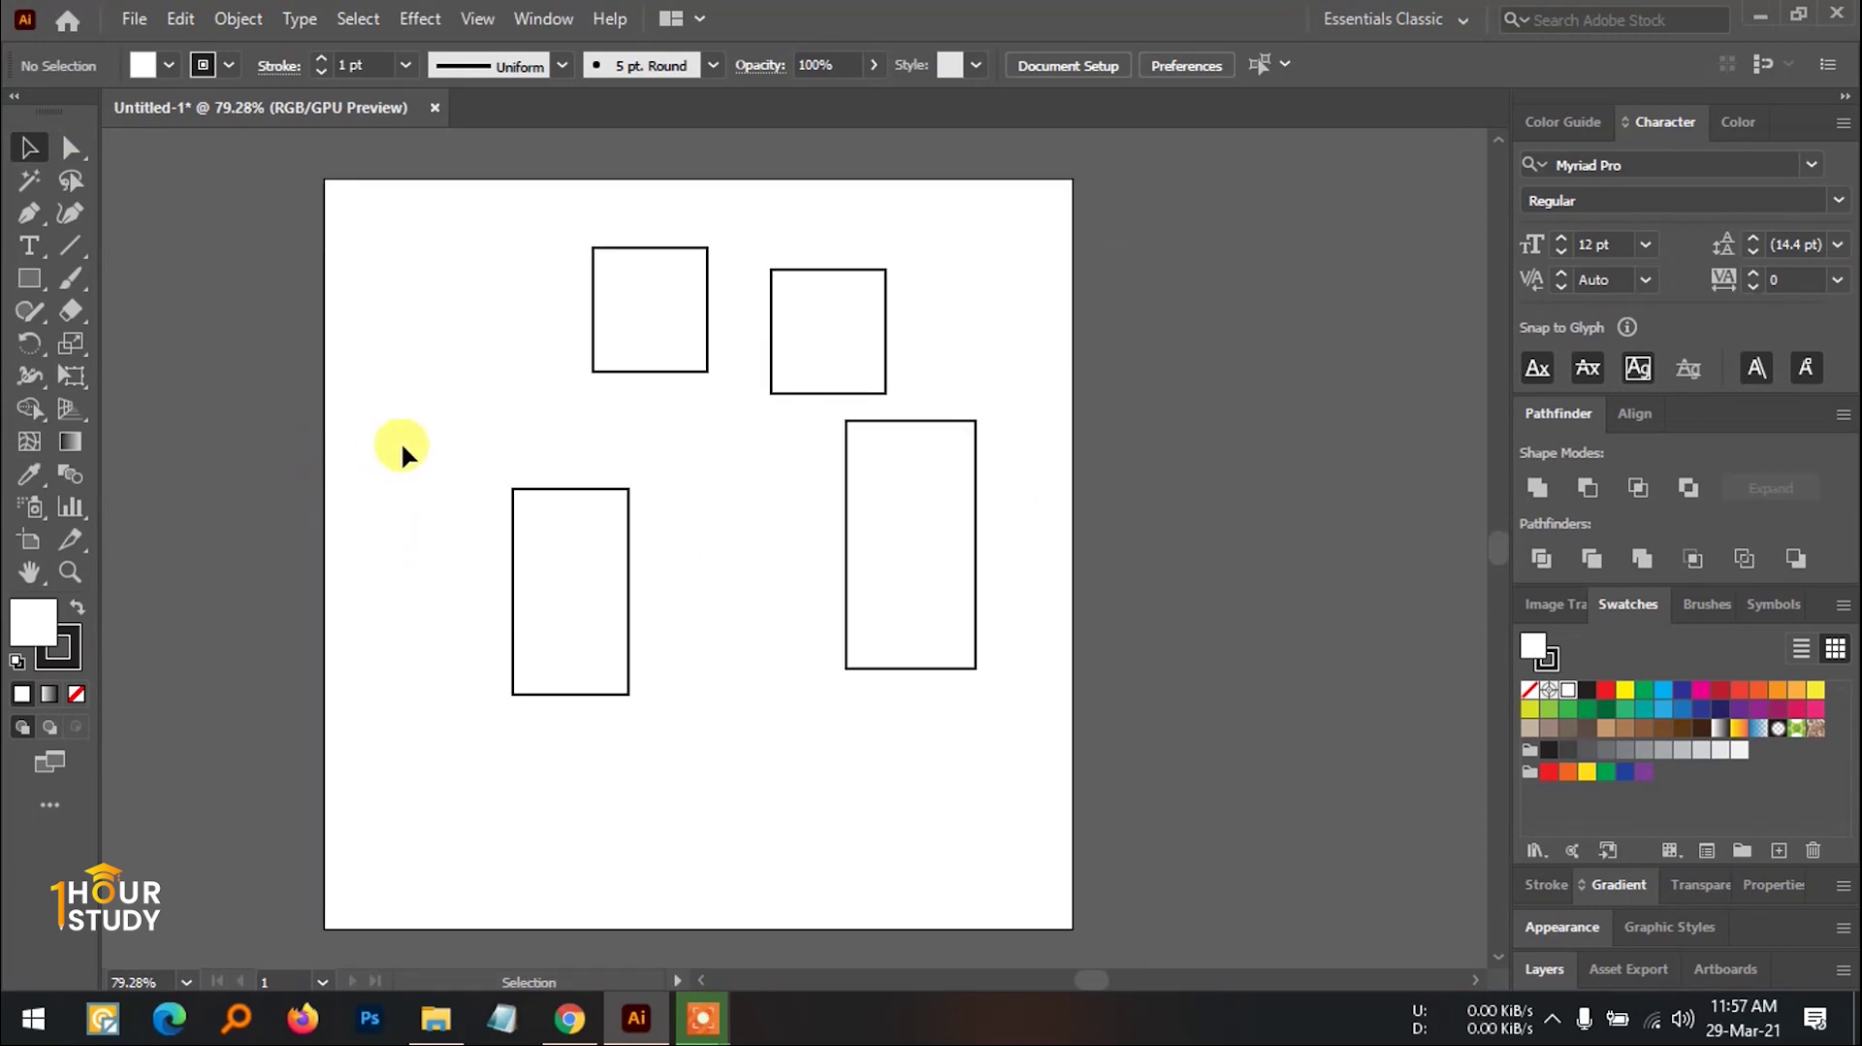
left_click_drag(517, 415, 539, 442)
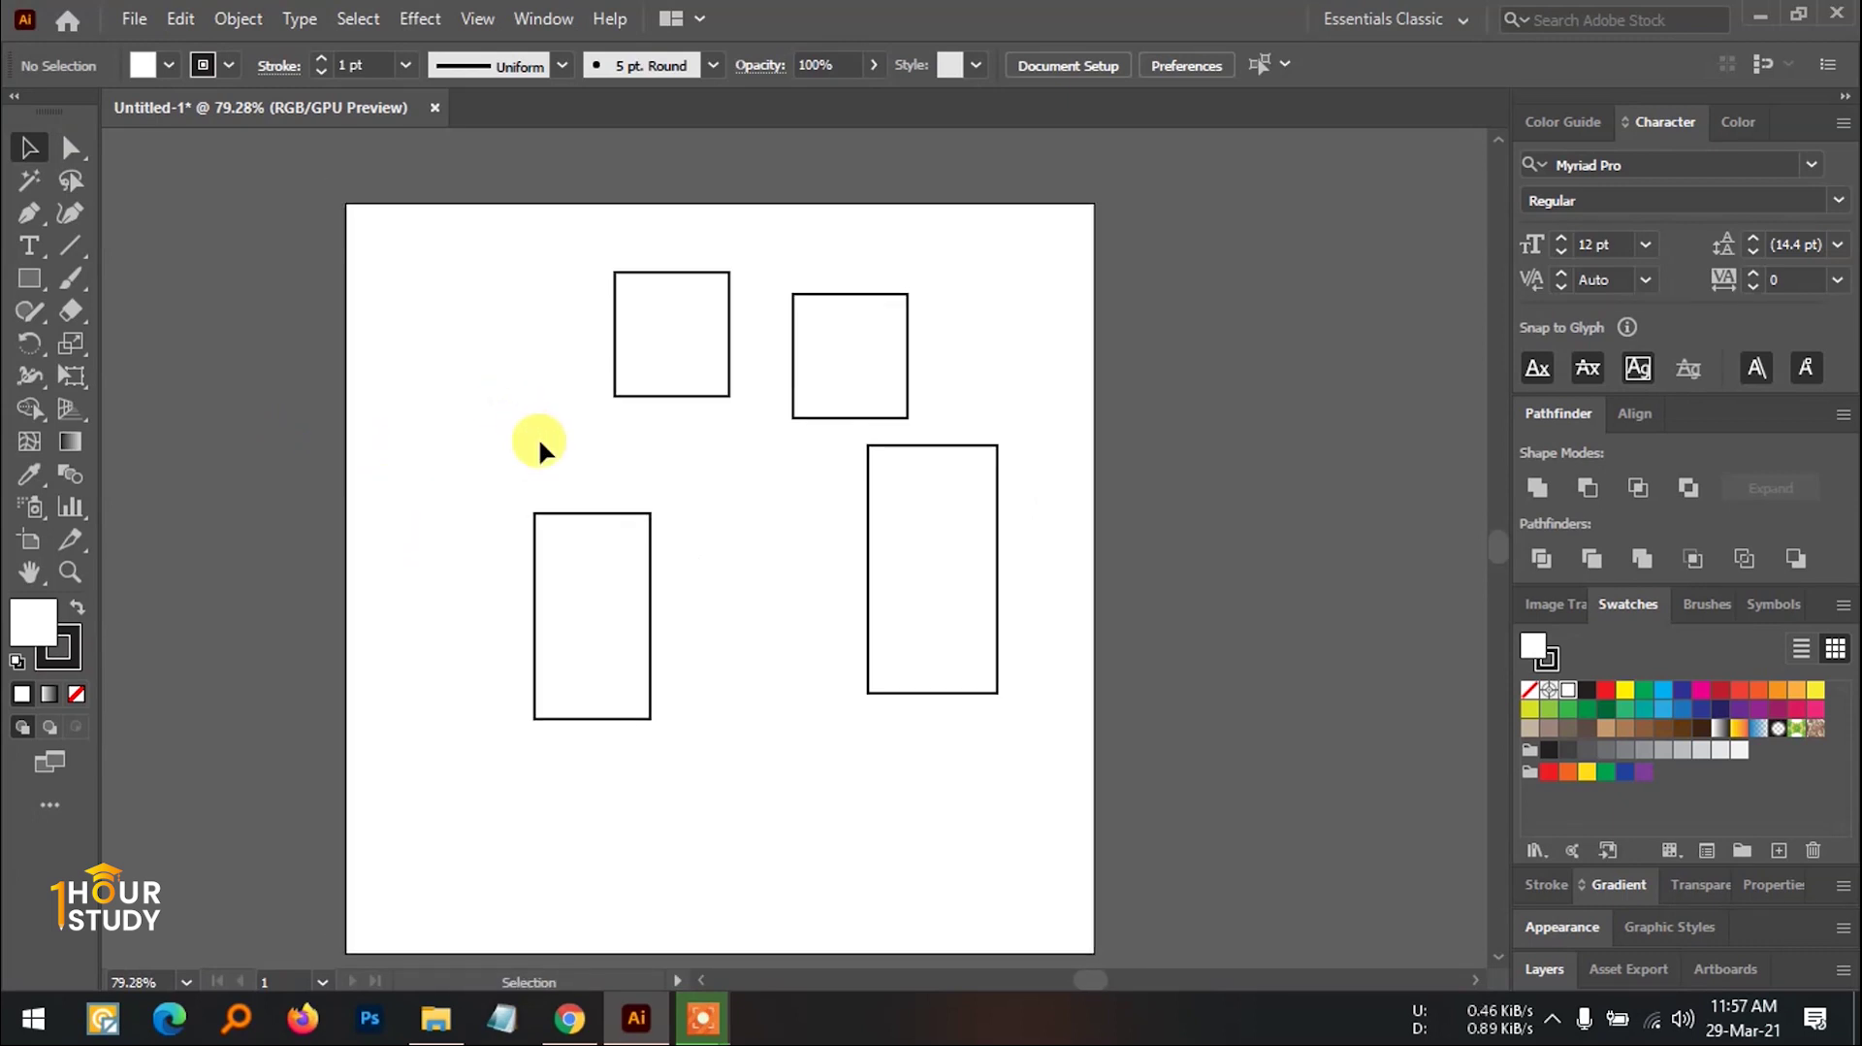
Step: Use the Zoom tool to magnify the lower-left rectangle to 200%, and zoom back out to 66.67% to show the whole artboard
left_click(70, 571)
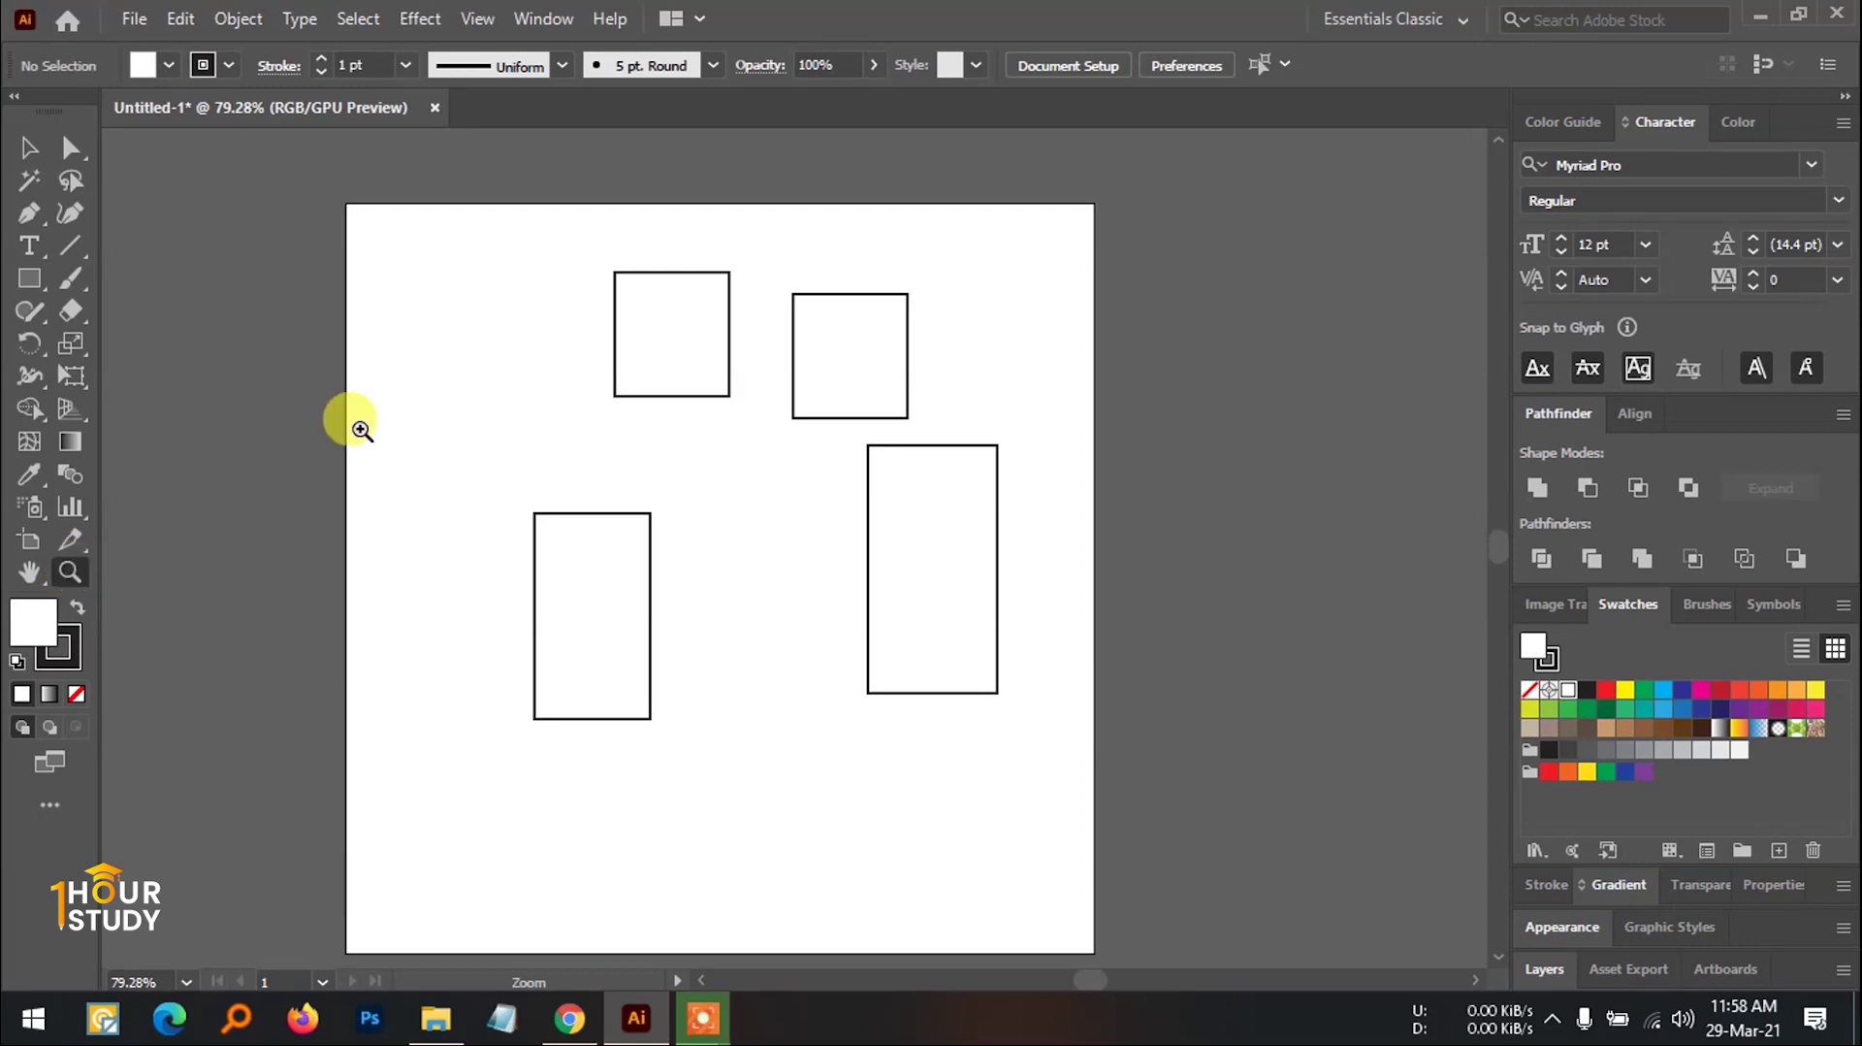
left_click_drag(495, 515, 849, 499)
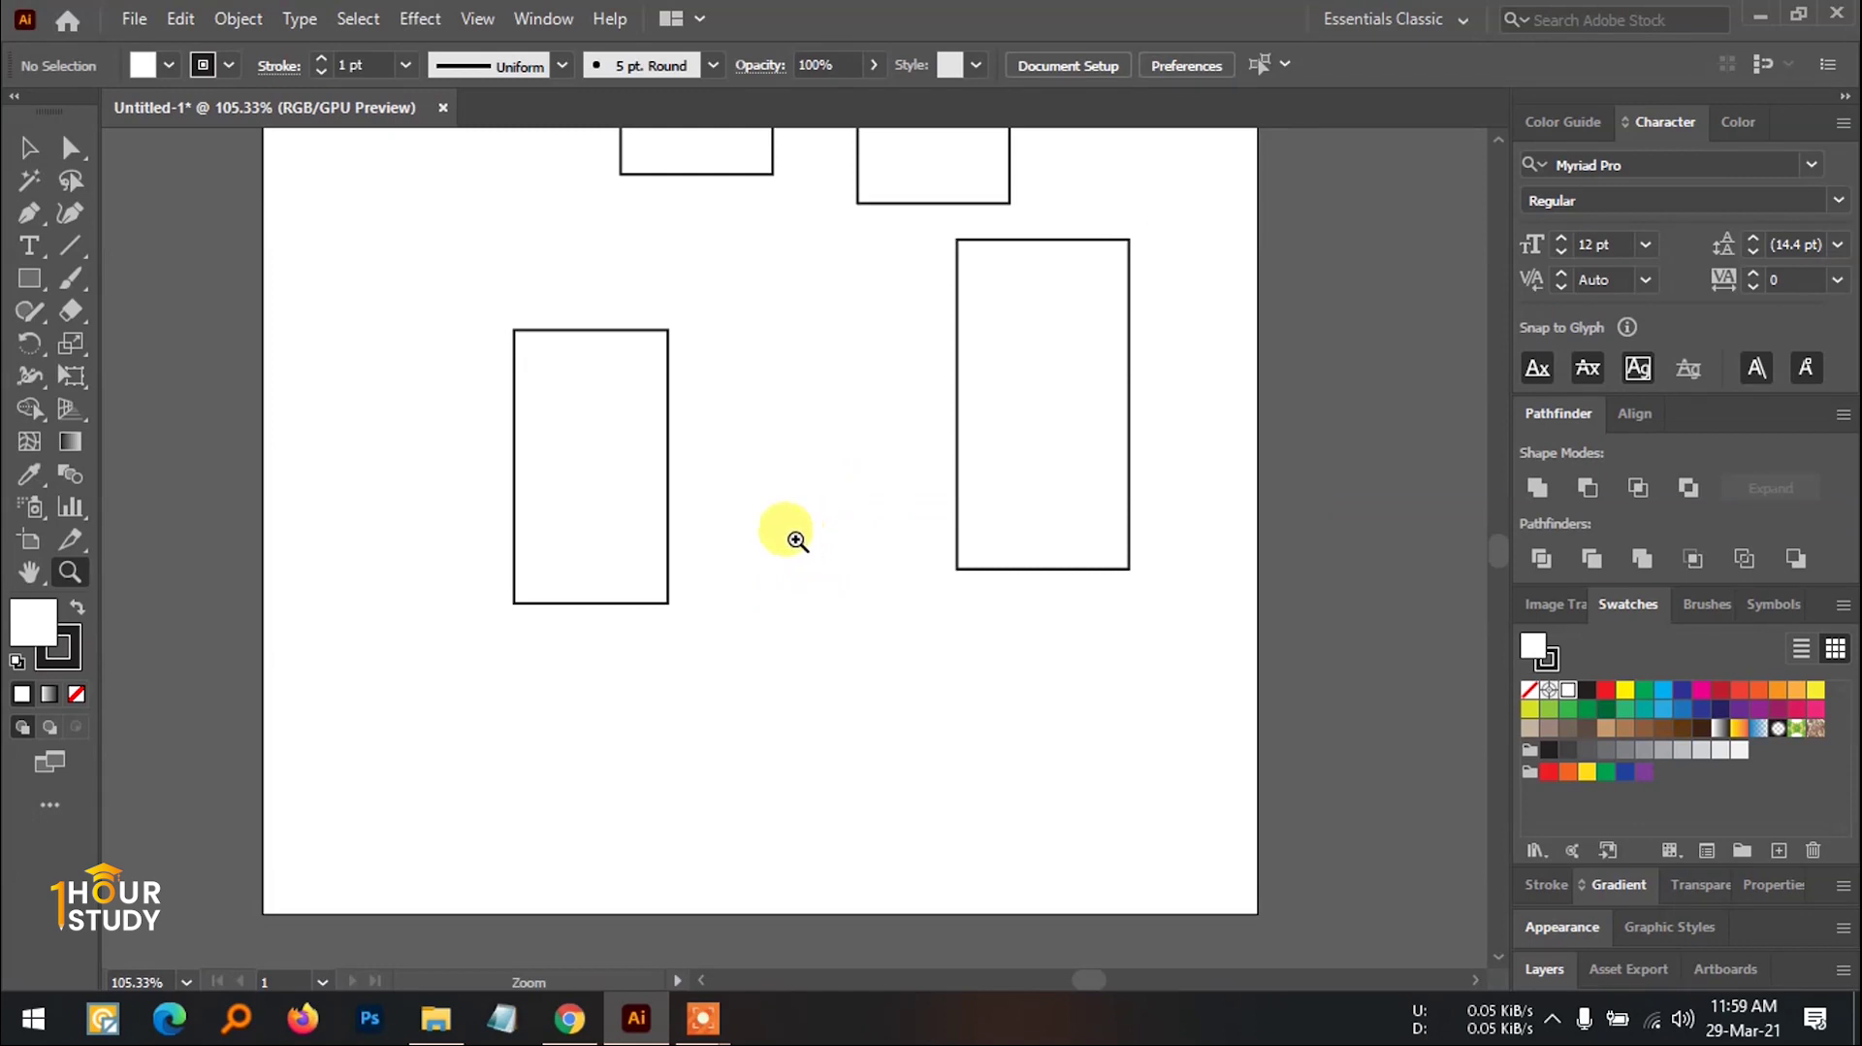
left_click(667, 534)
left_click(749, 493)
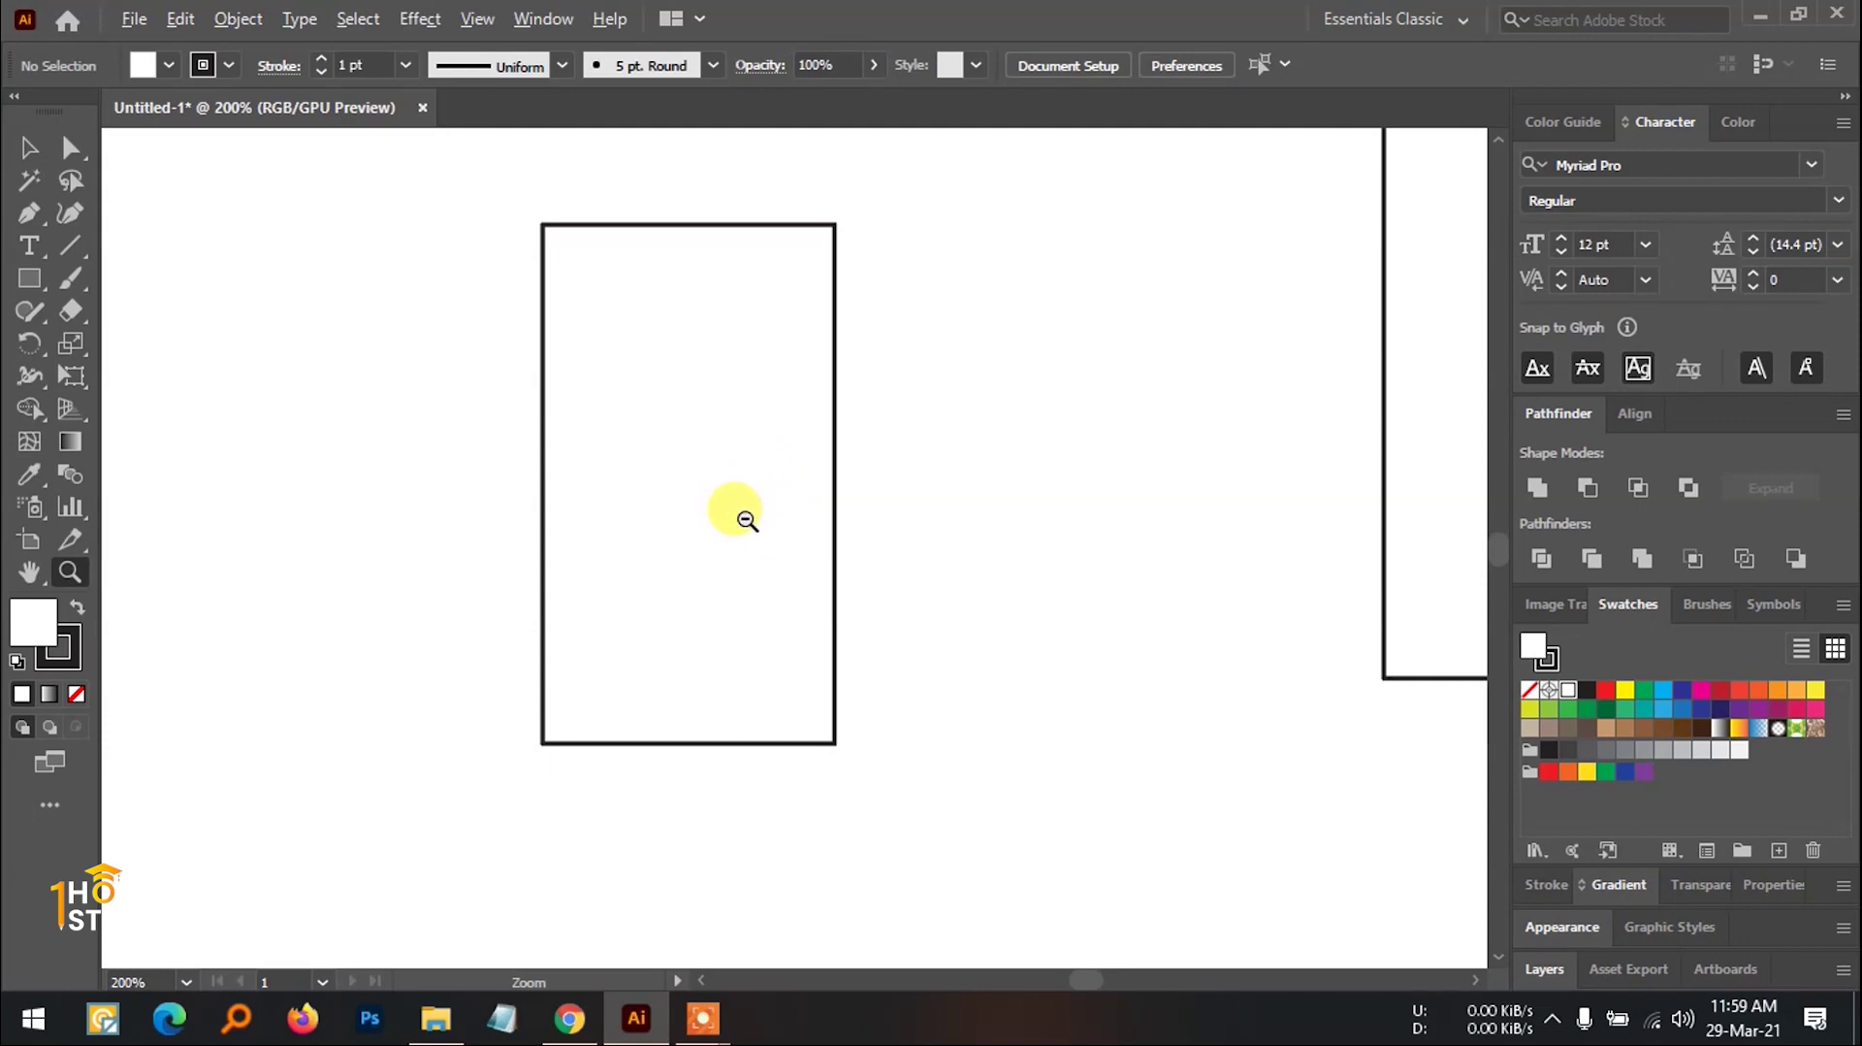
left_click(746, 519, "alt")
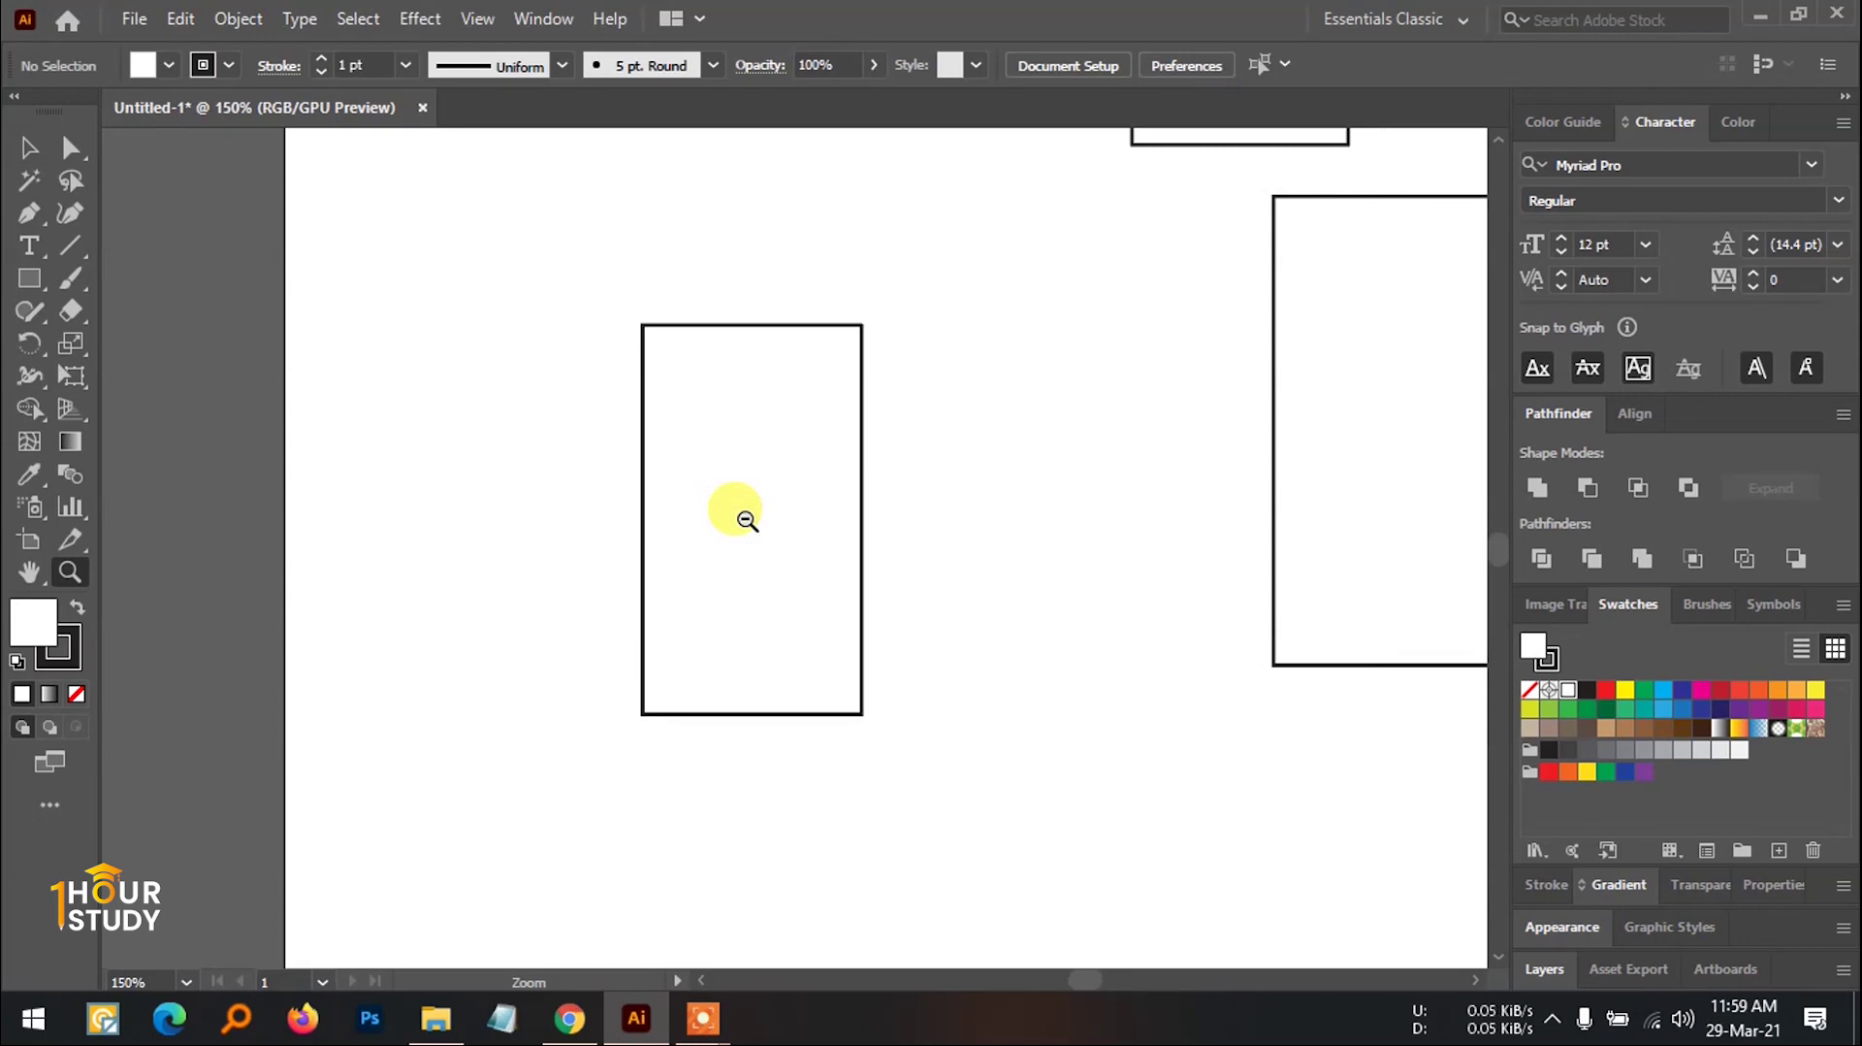
left_click(744, 517, "alt")
left_click(895, 602, "alt")
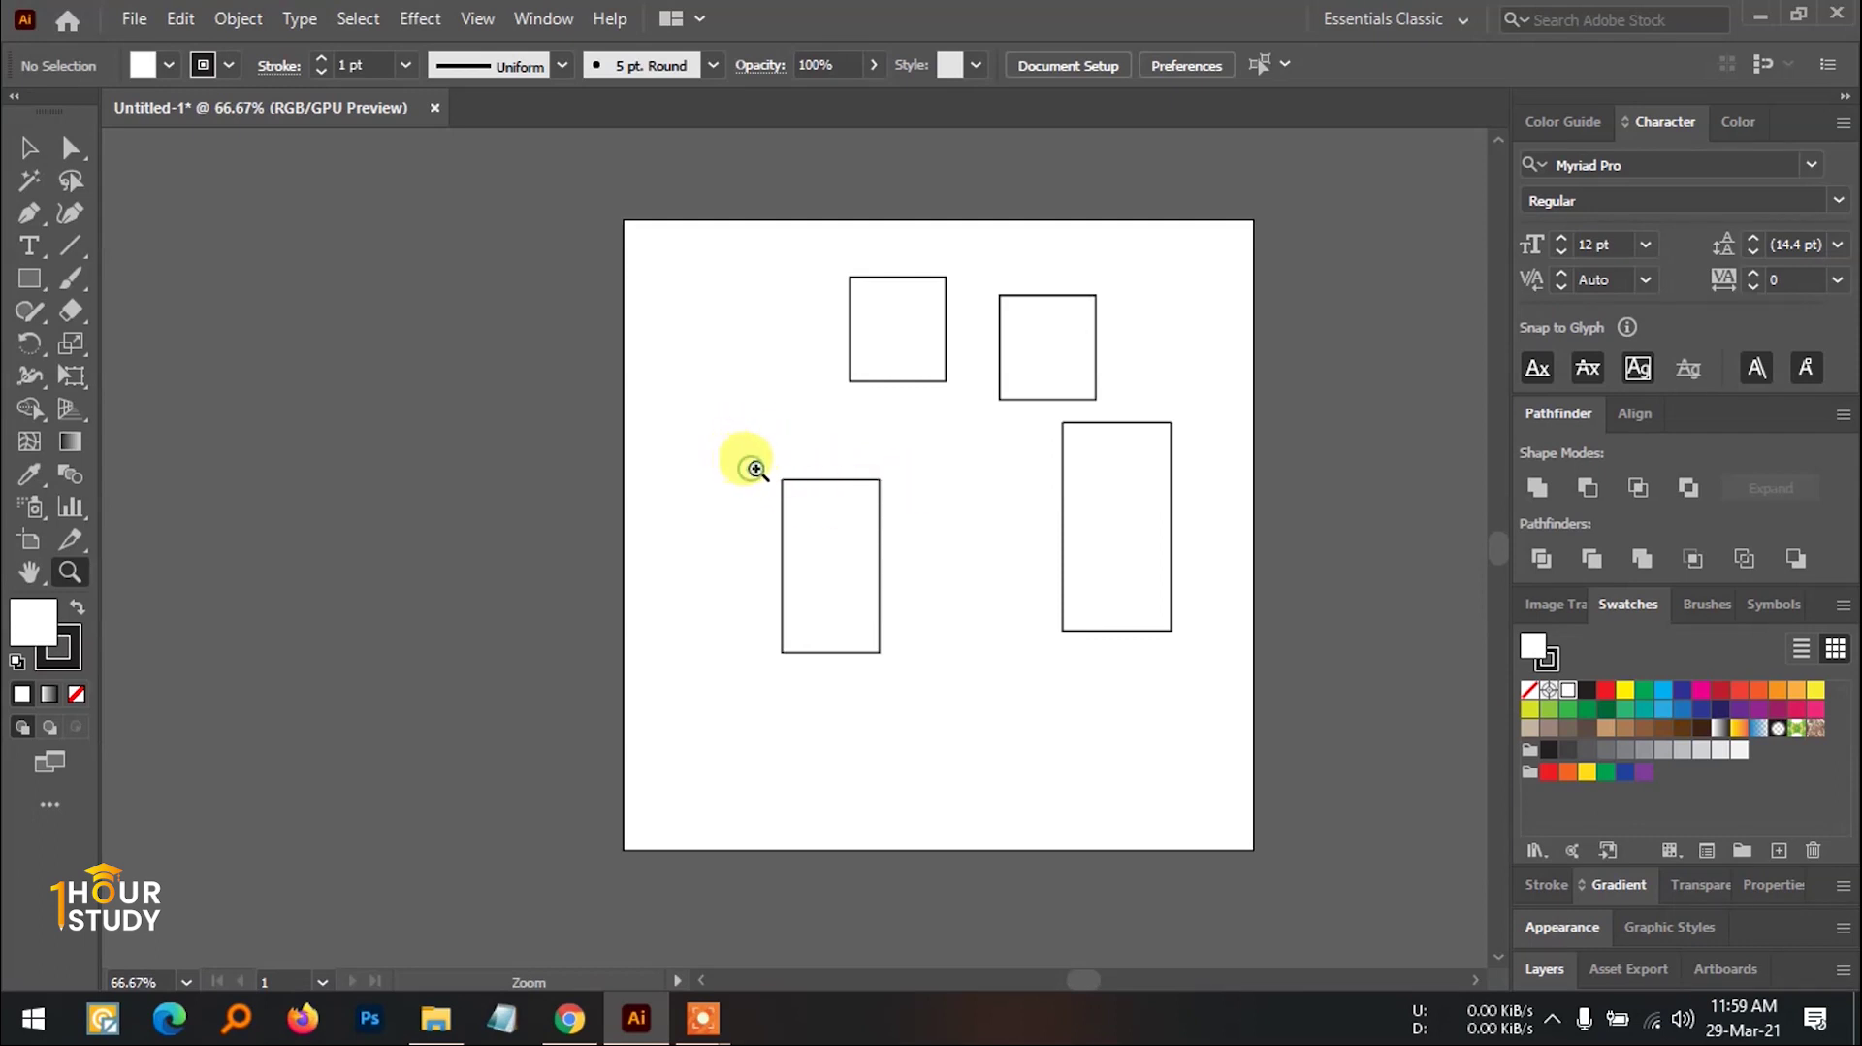
Step: Try the continuous animated zoom in and out around the lower-left rectangle, finishing at 163.52%
left_click_drag(753, 465, 766, 471)
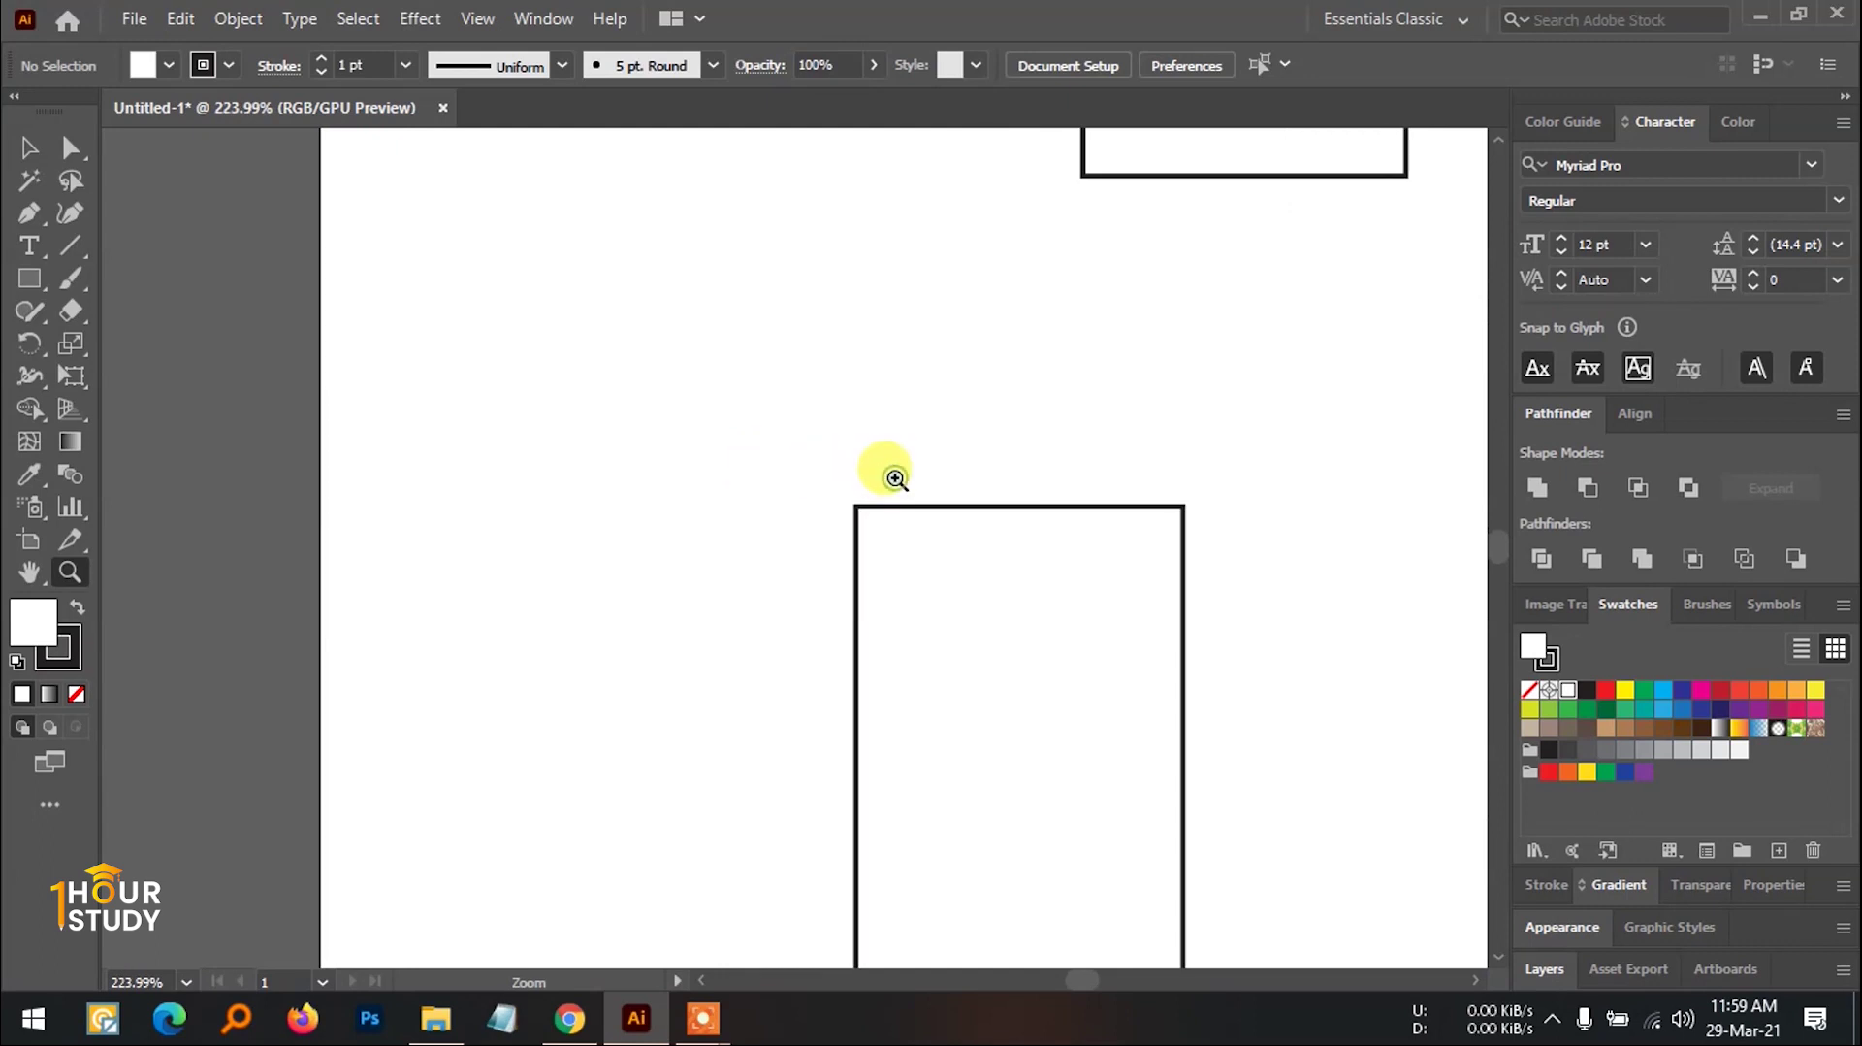
left_click_drag(894, 477, 897, 479)
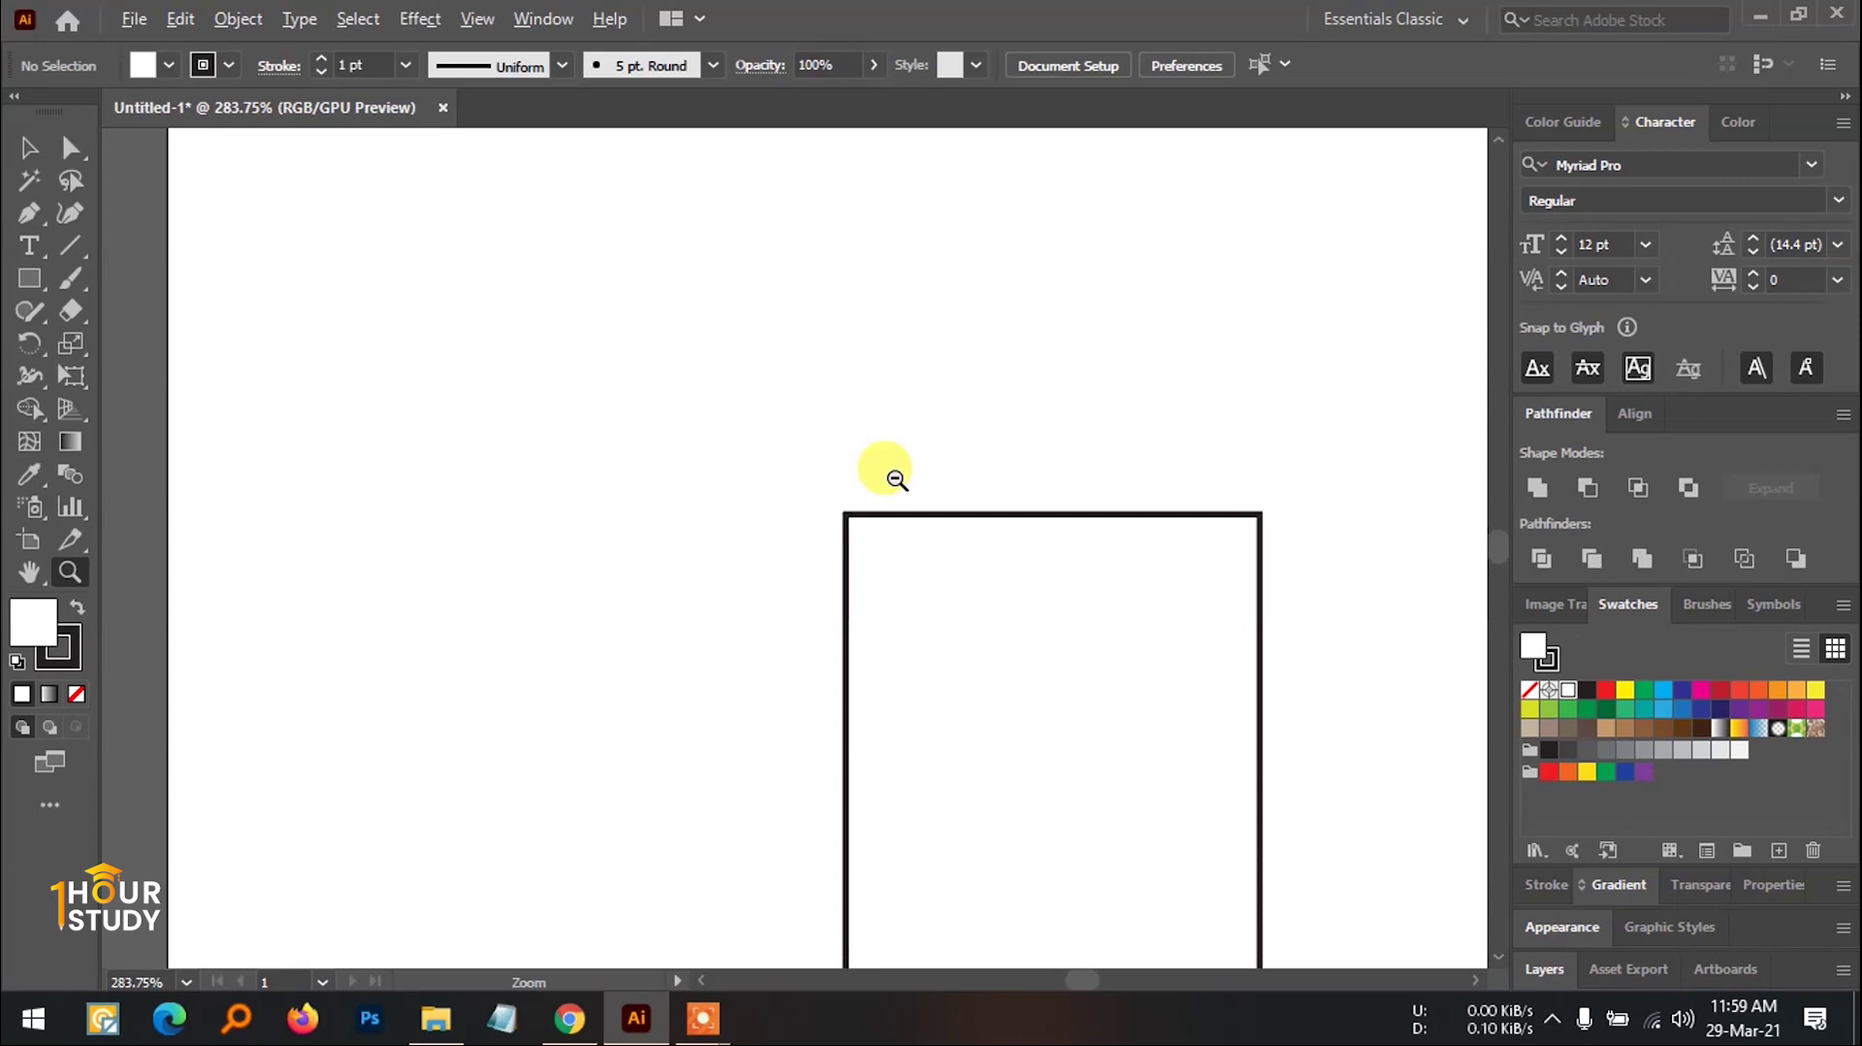
mouse_move(896, 479)
left_mouse_down()
mouse_move(996, 476)
mouse_move(900, 485)
left_mouse_up()
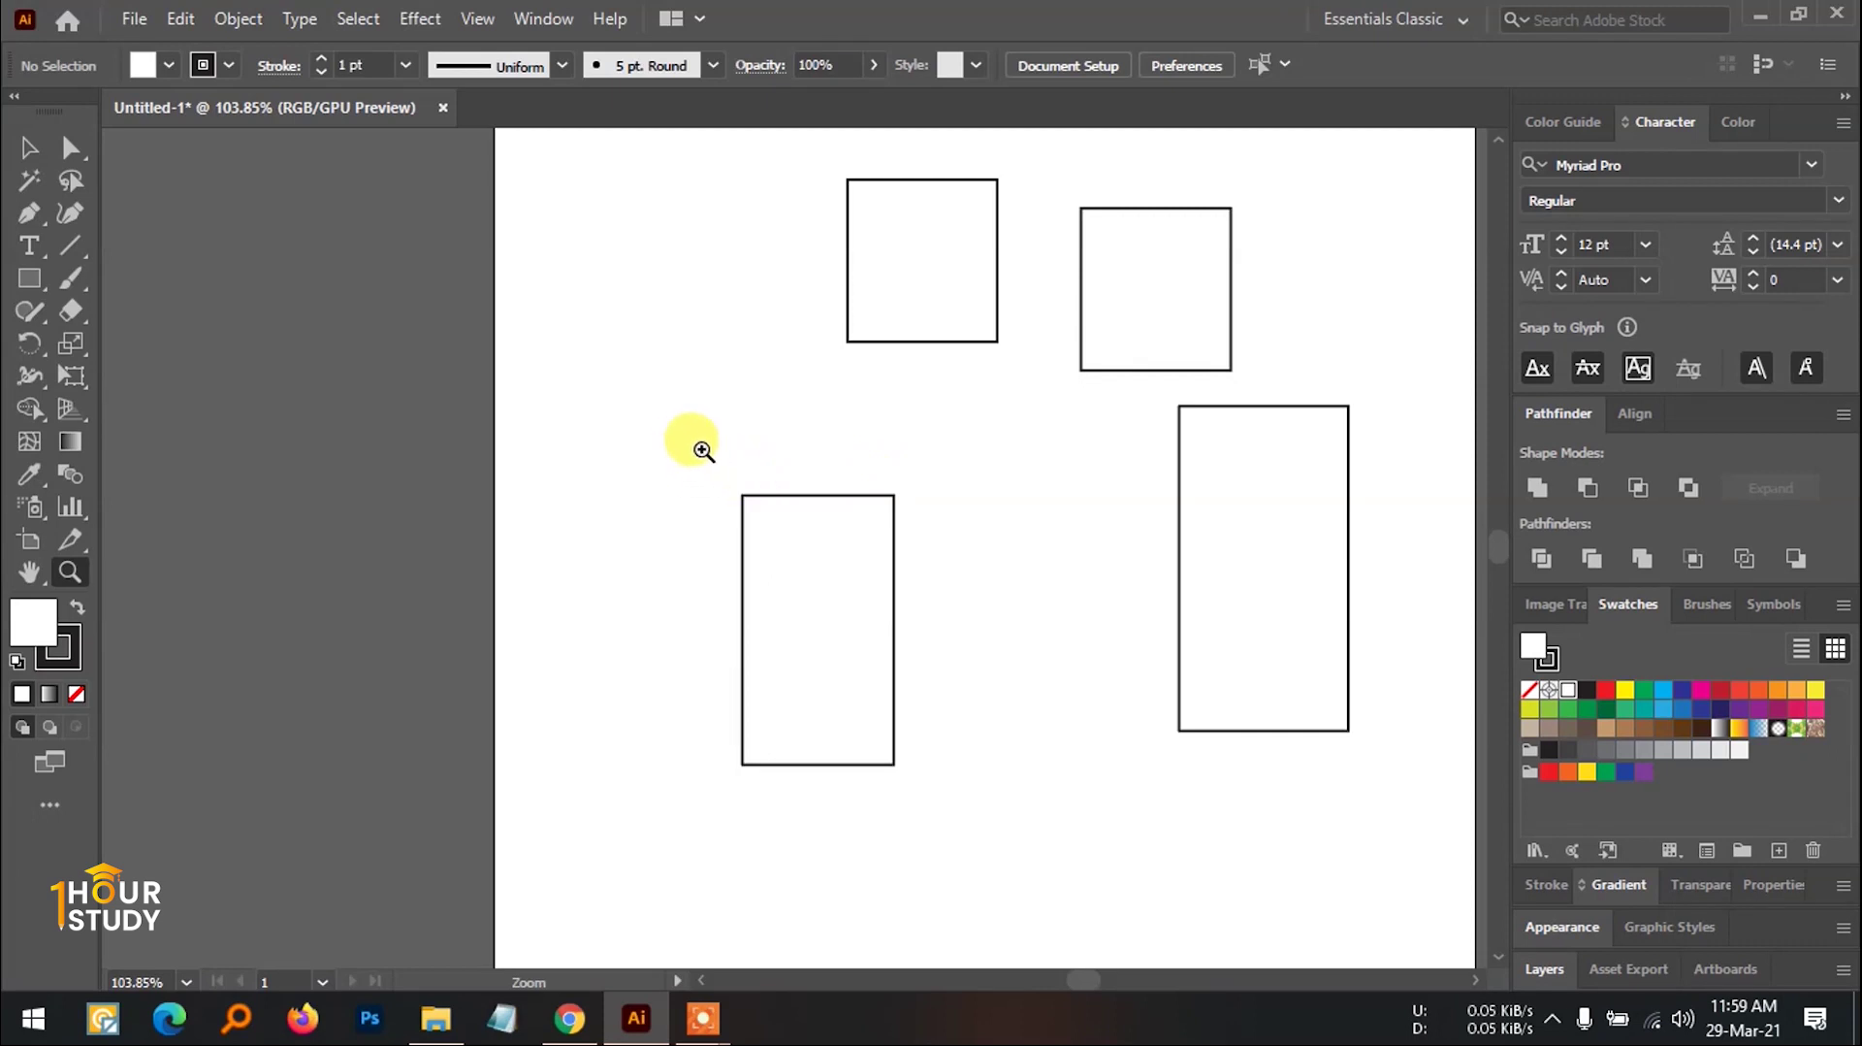
left_click_drag(707, 464, 1075, 557)
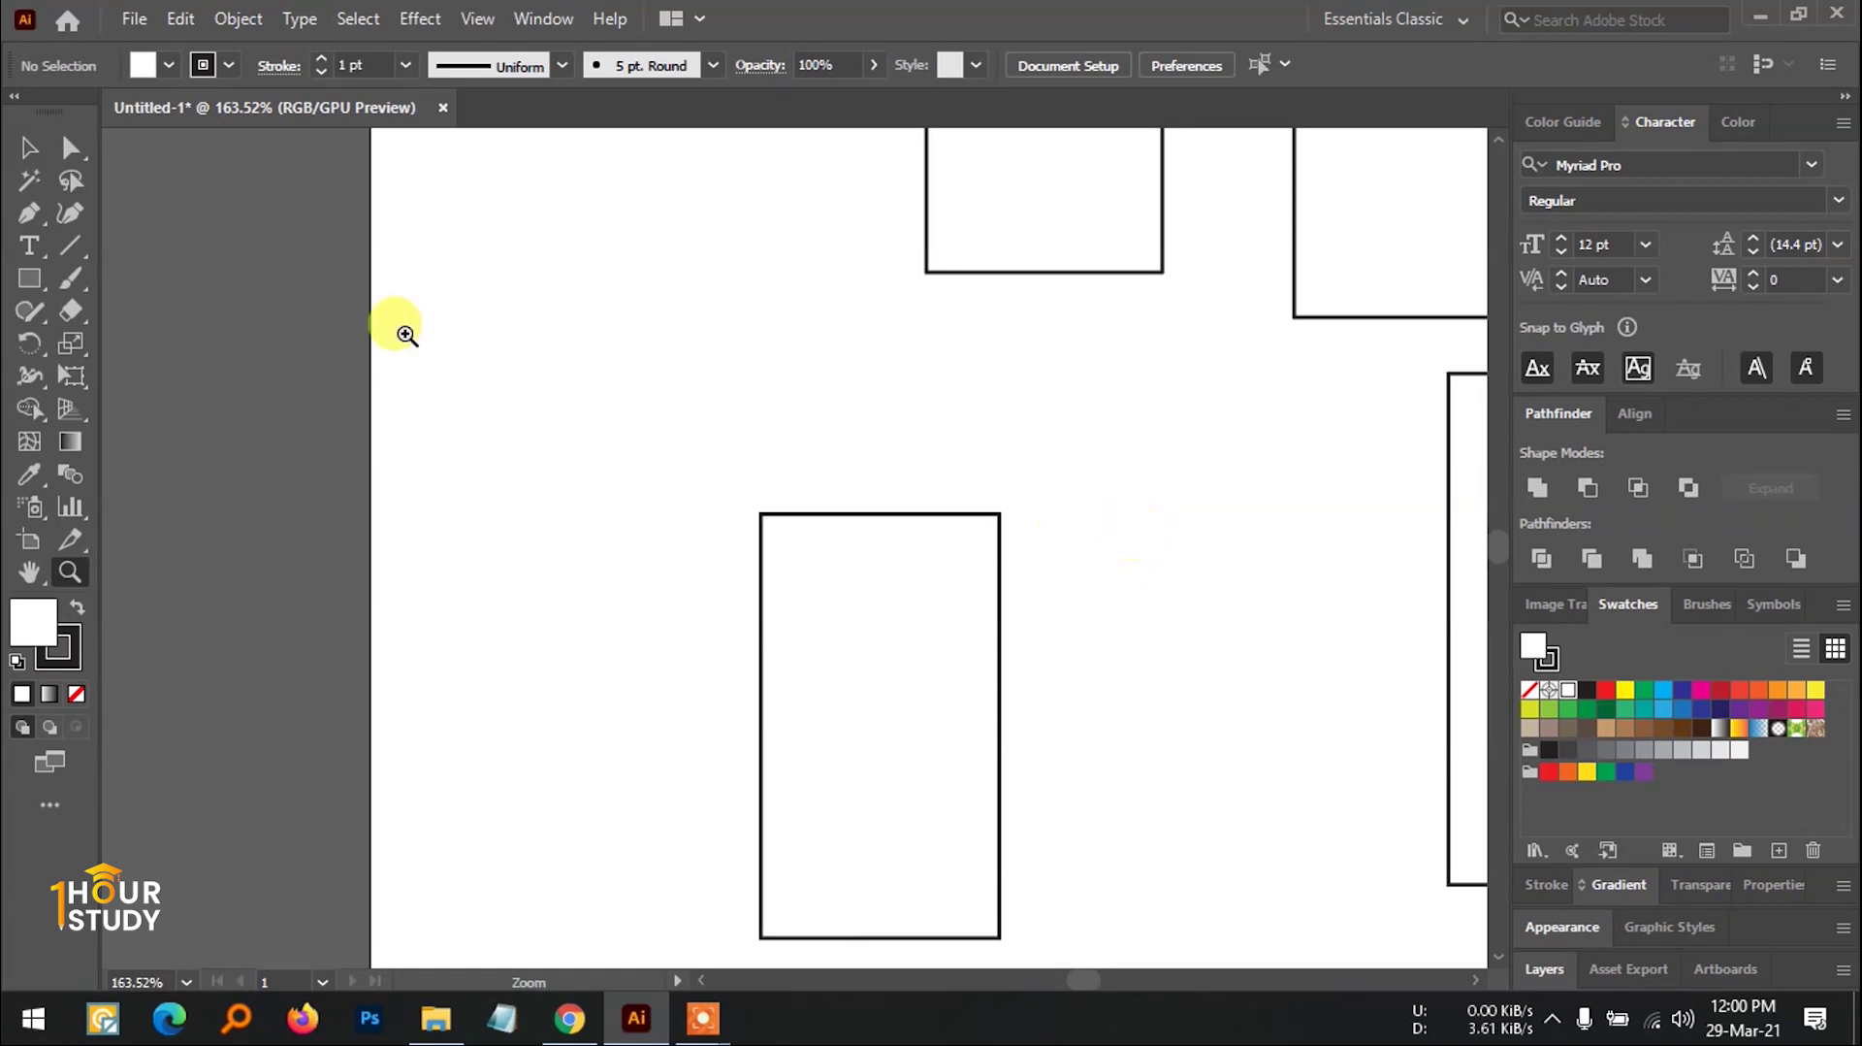
Step: Check the Performance preferences, switch GPU Performance off and back on, and accept with Animated Zoom enabled
left_click(181, 19)
left_click(131, 13)
mouse_move(180, 19)
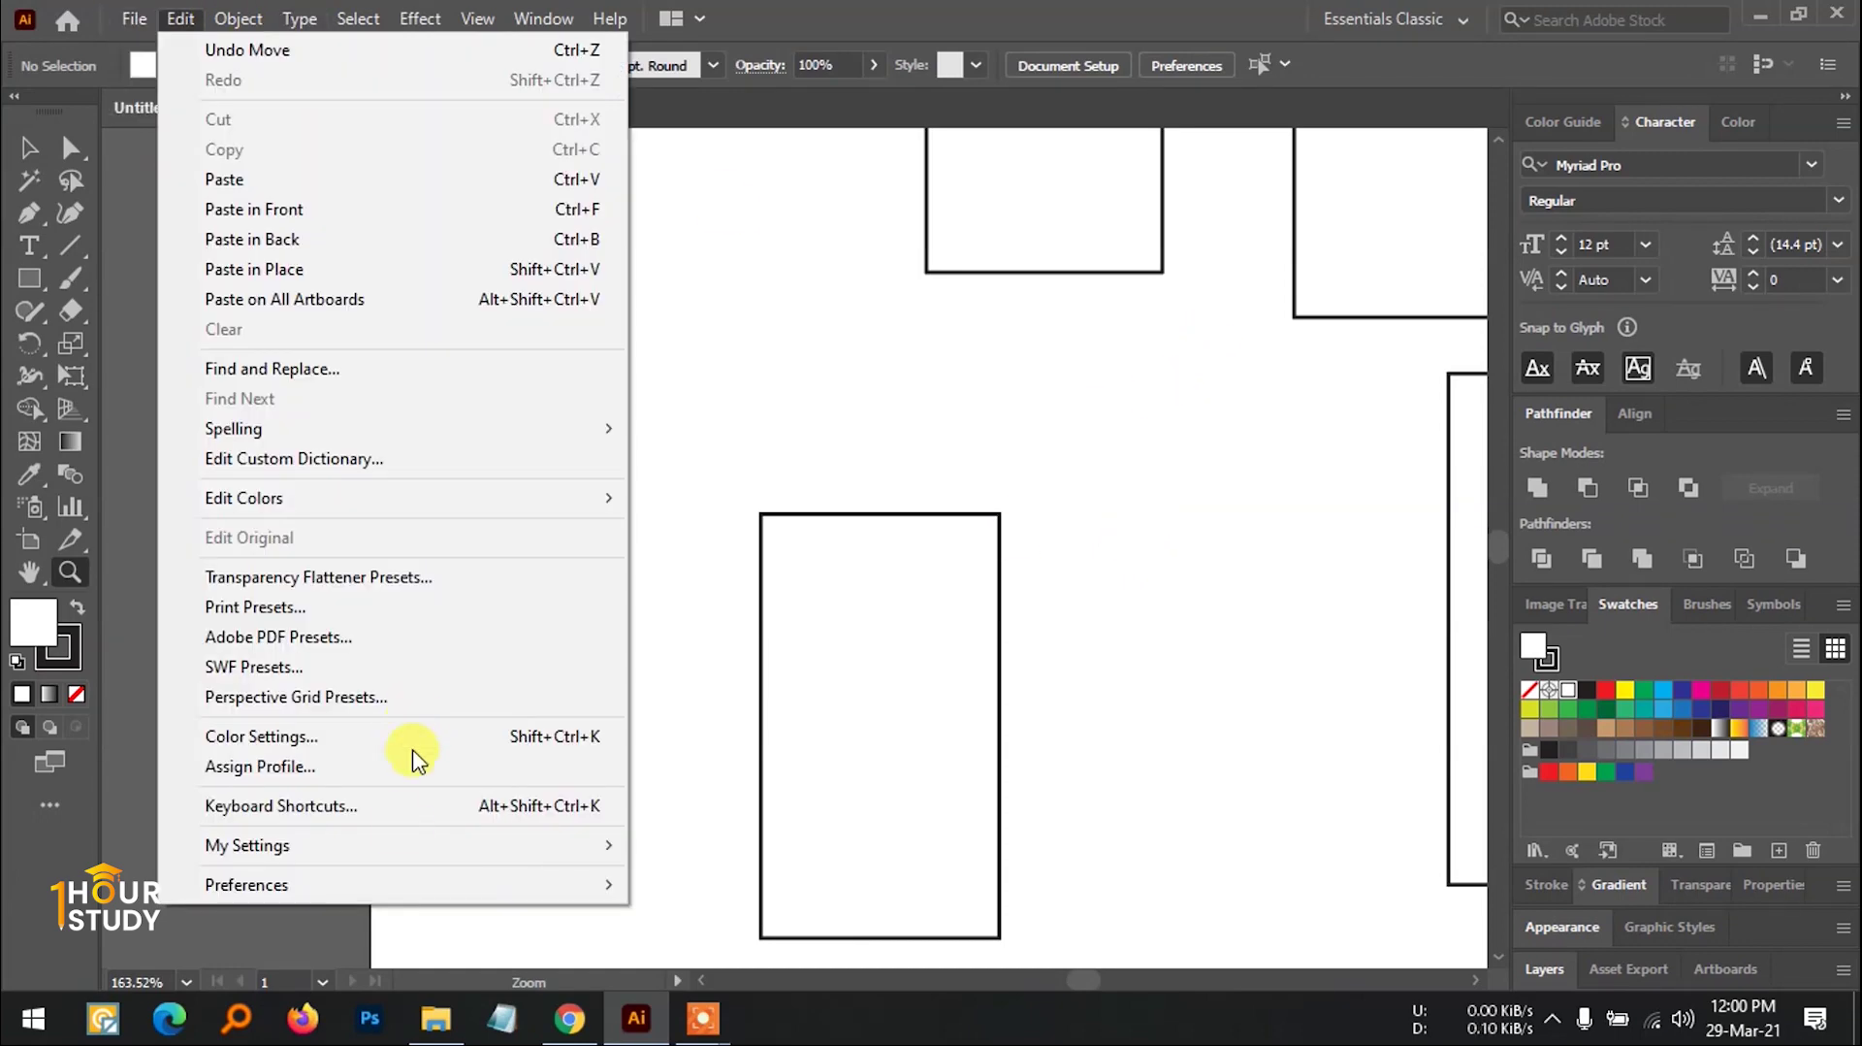
mouse_move(407, 884)
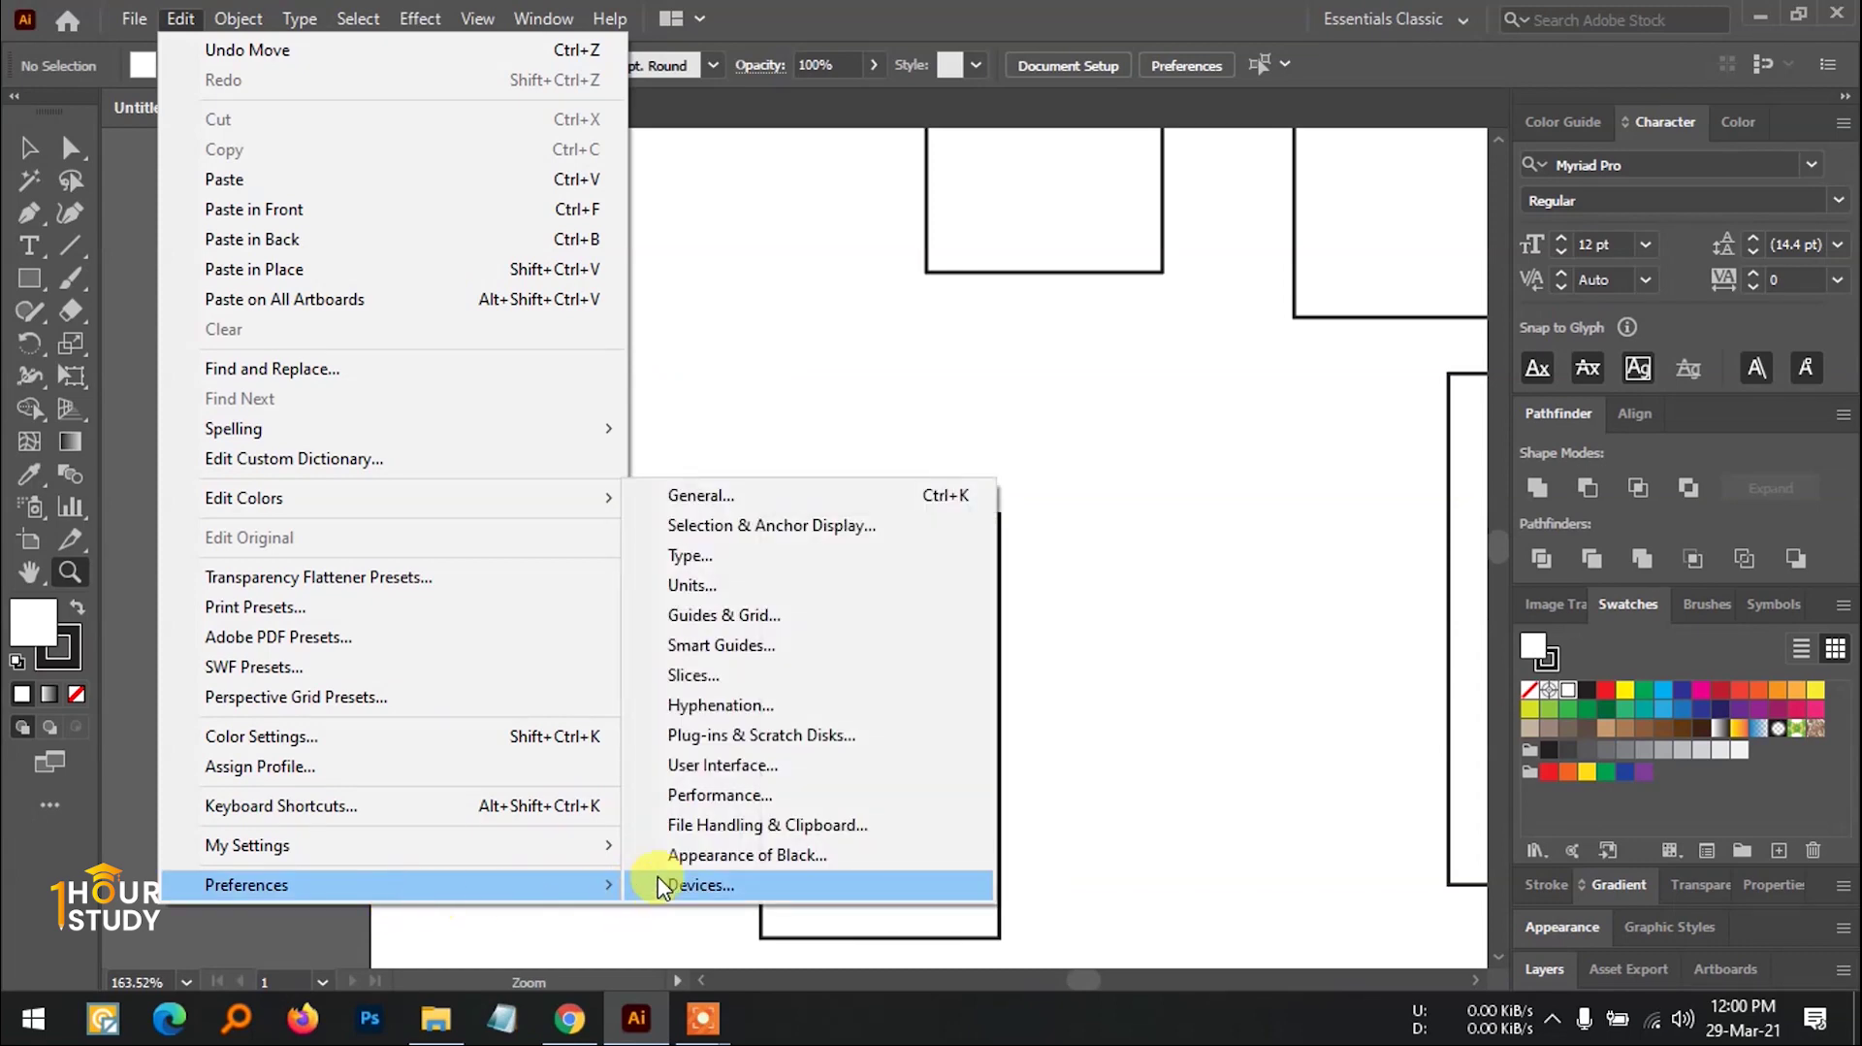
left_click(761, 793)
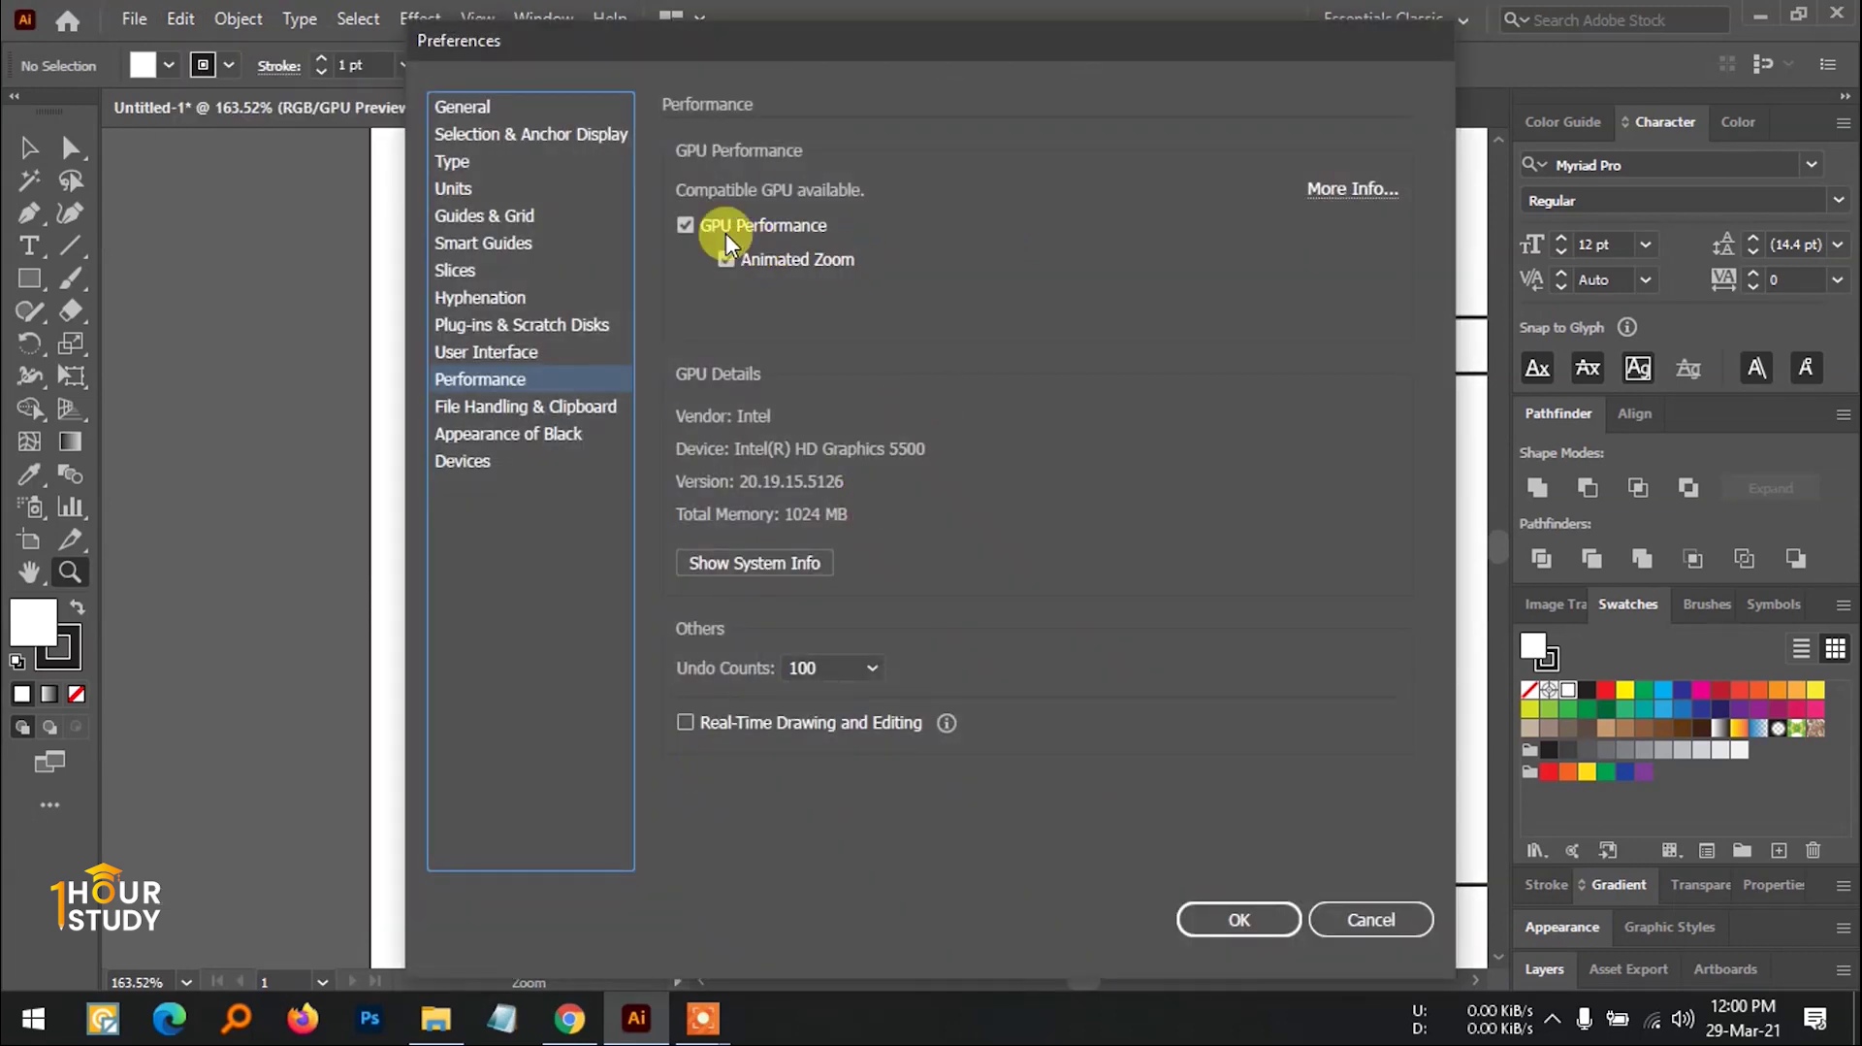
left_click(690, 225)
left_click(693, 225)
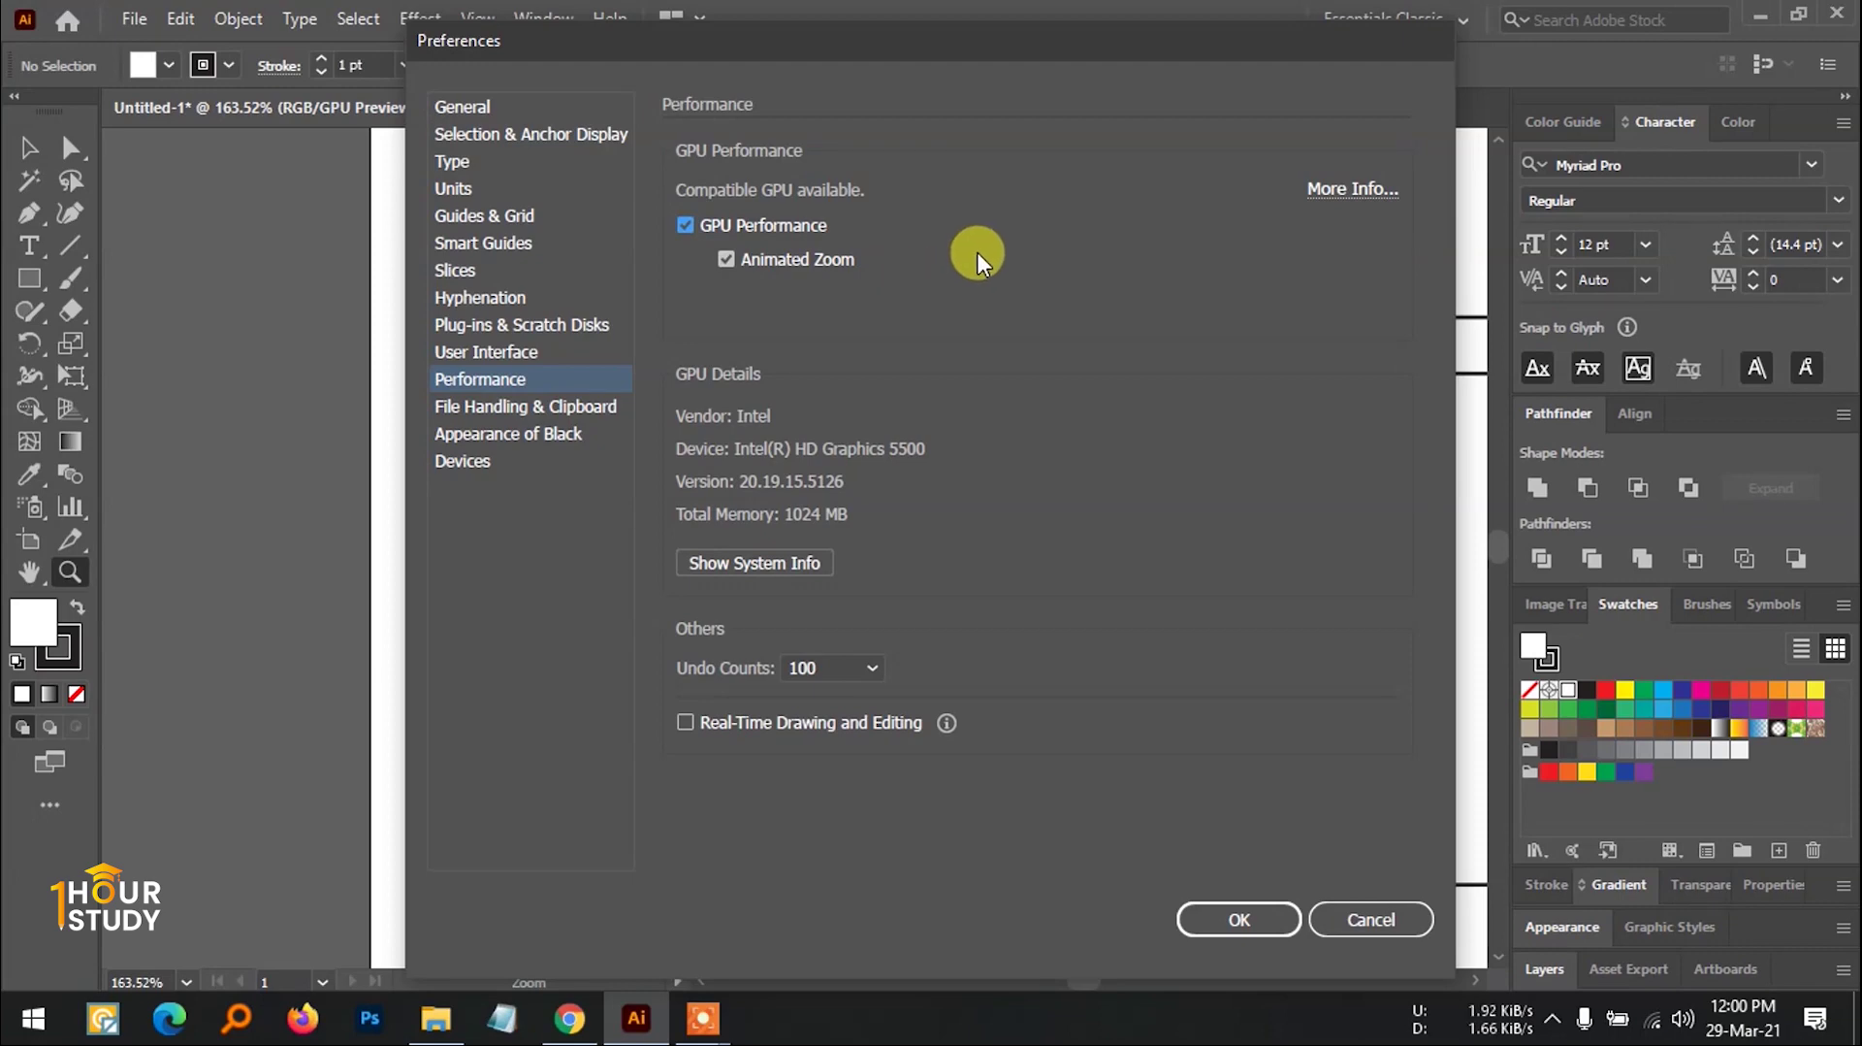
left_click_drag(991, 47, 976, 45)
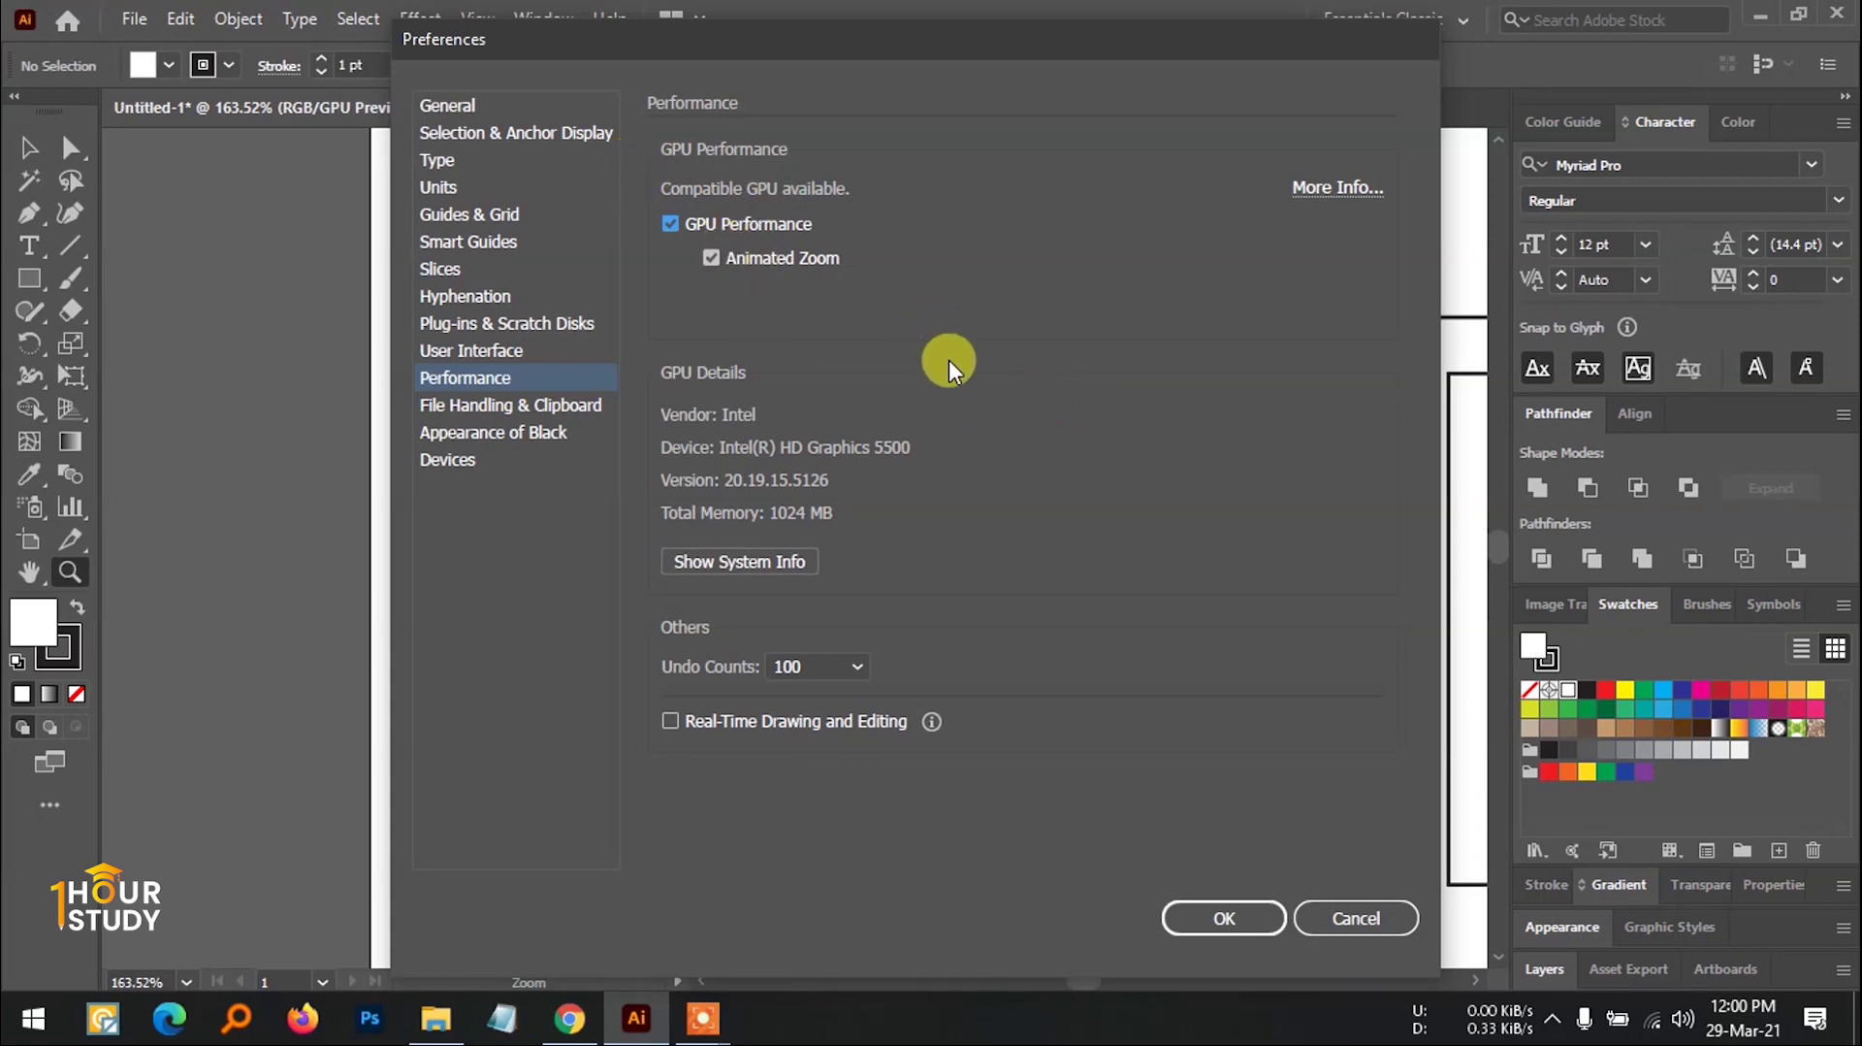
left_click(1235, 924)
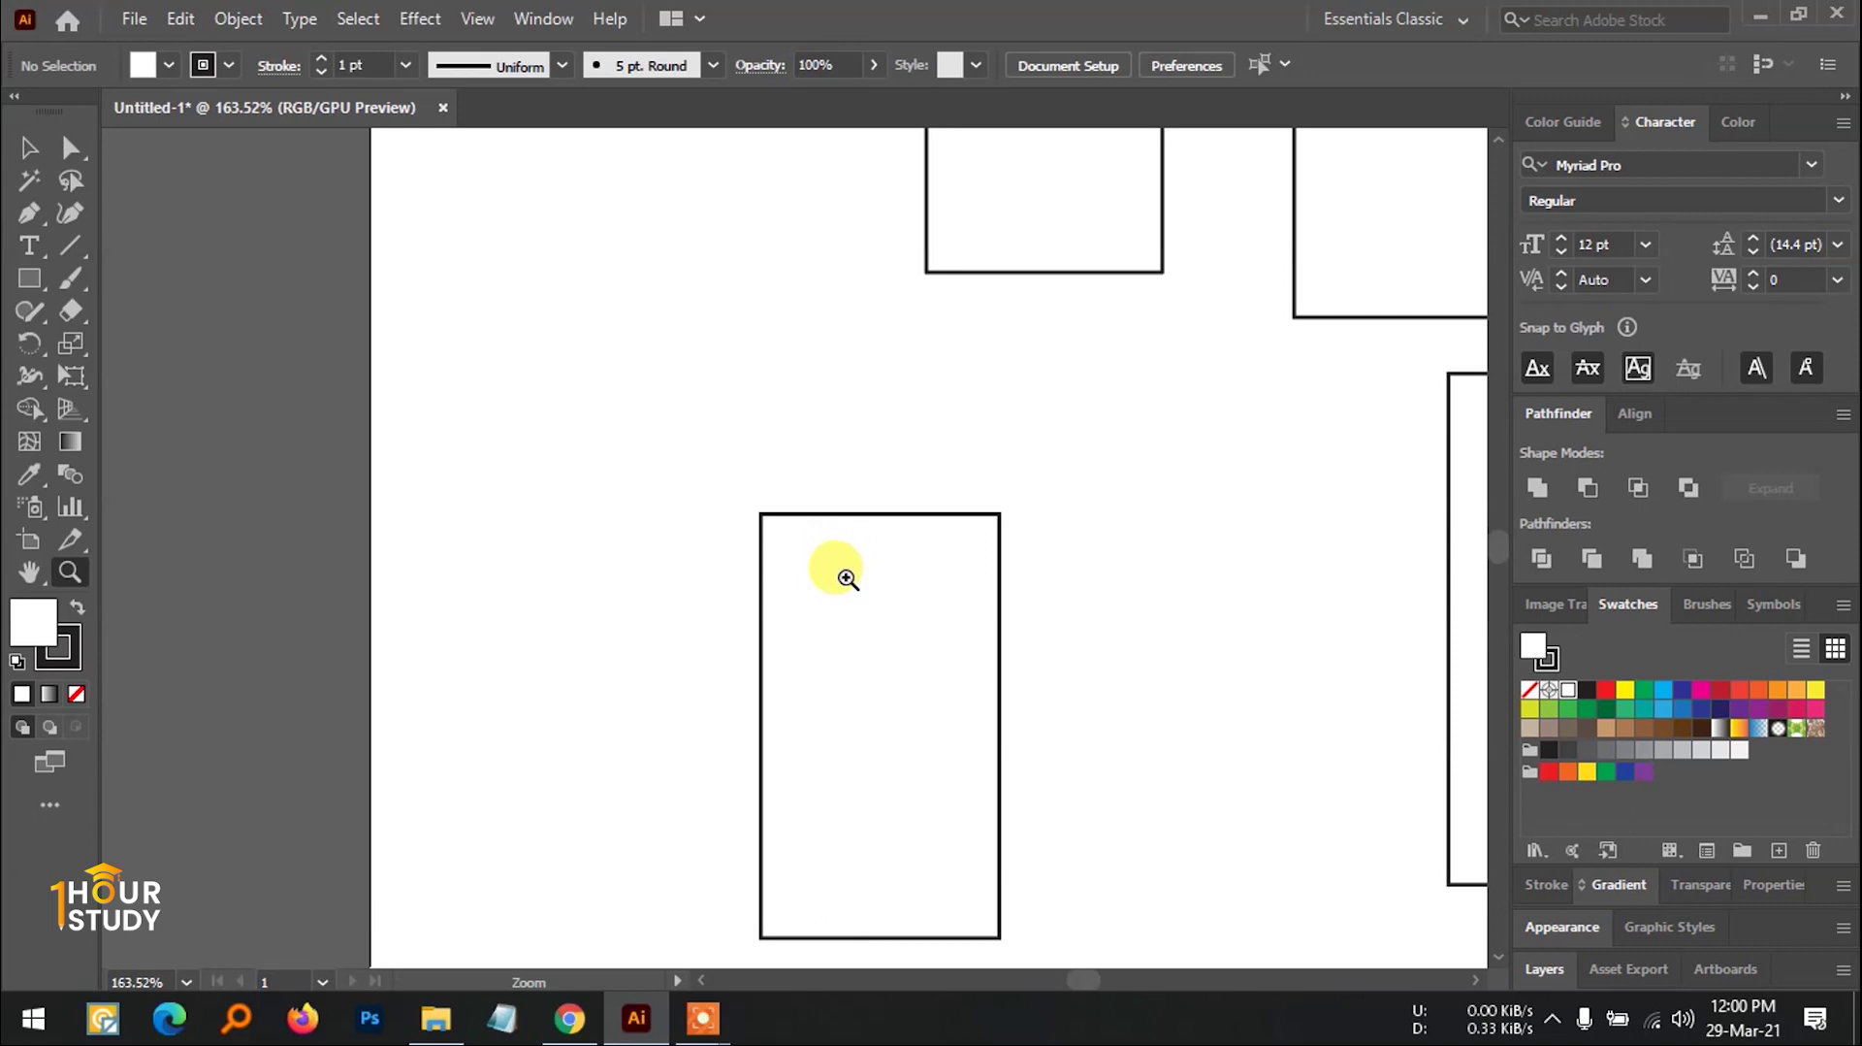
Step: Zoom out to 141.86% and practise panning between the lower rectangles and the upper squares with the temporary Hand tool
left_click_drag(848, 581, 790, 611)
left_click_drag(969, 491, 893, 611)
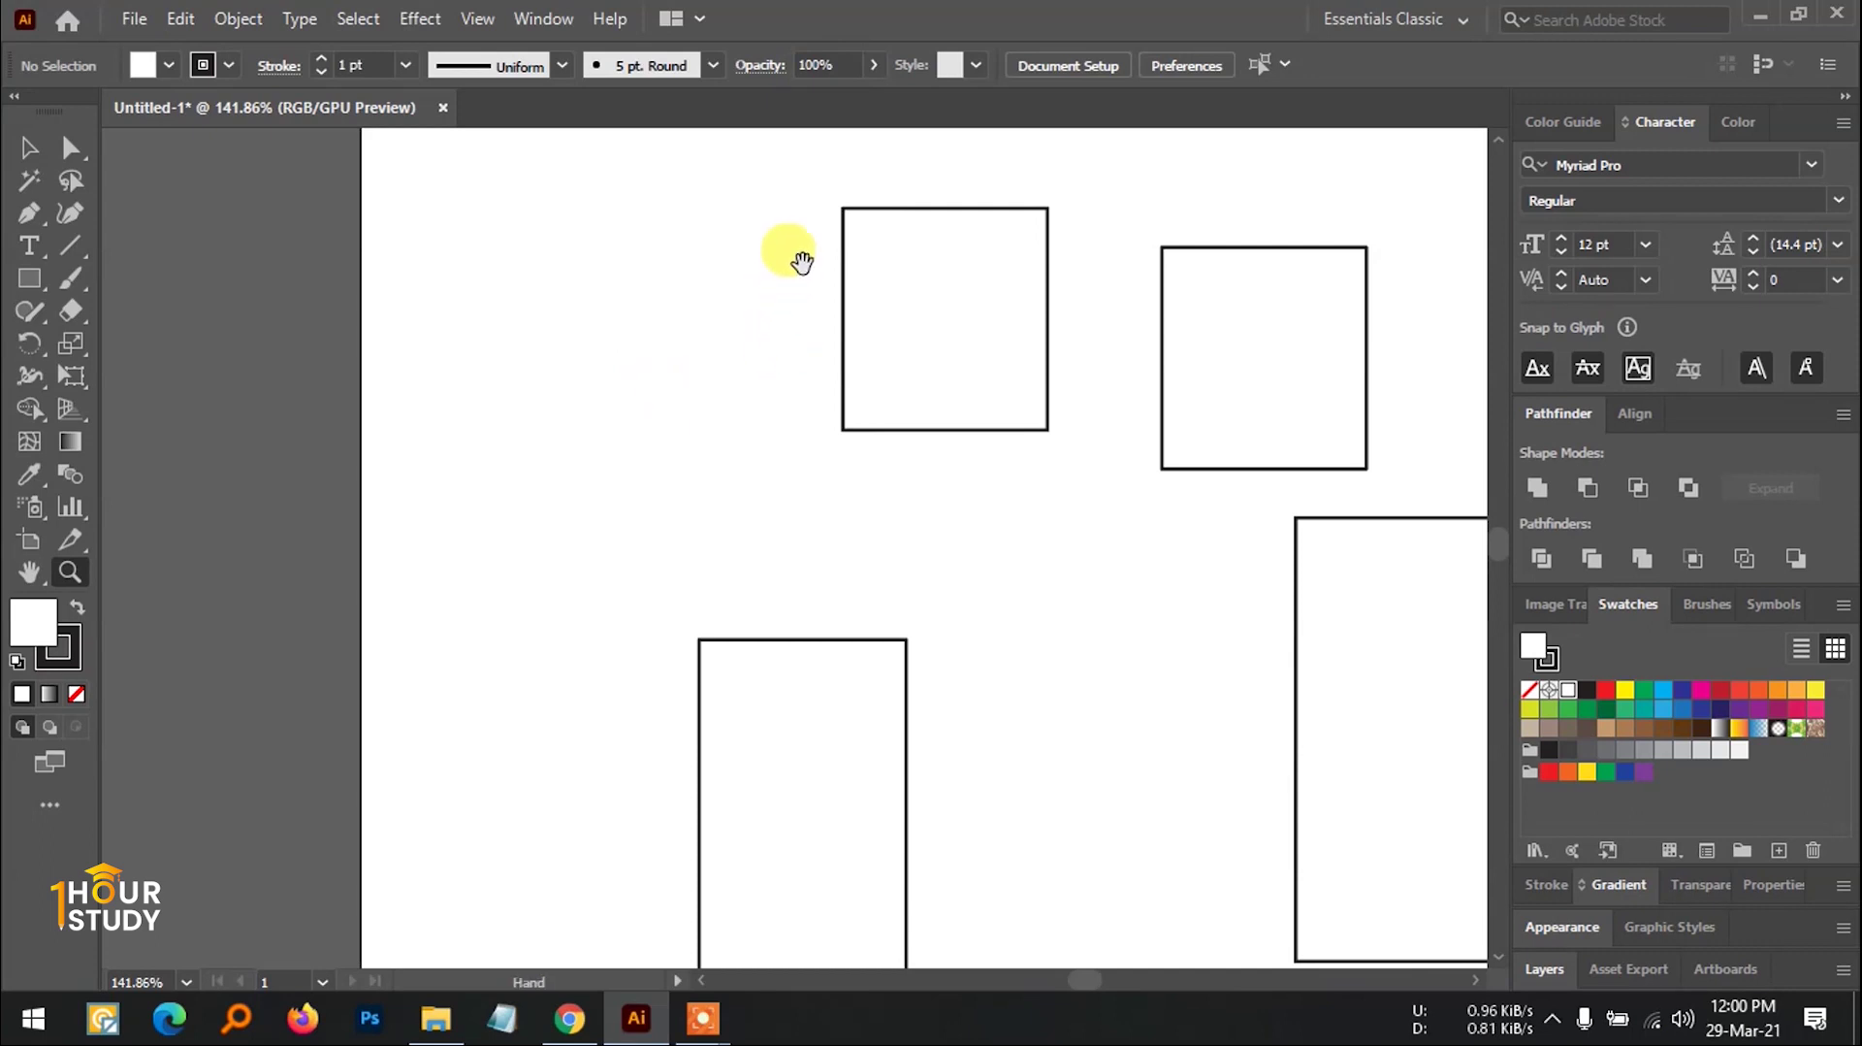
left_click_drag(756, 348, 578, 408)
left_click_drag(886, 655, 985, 390)
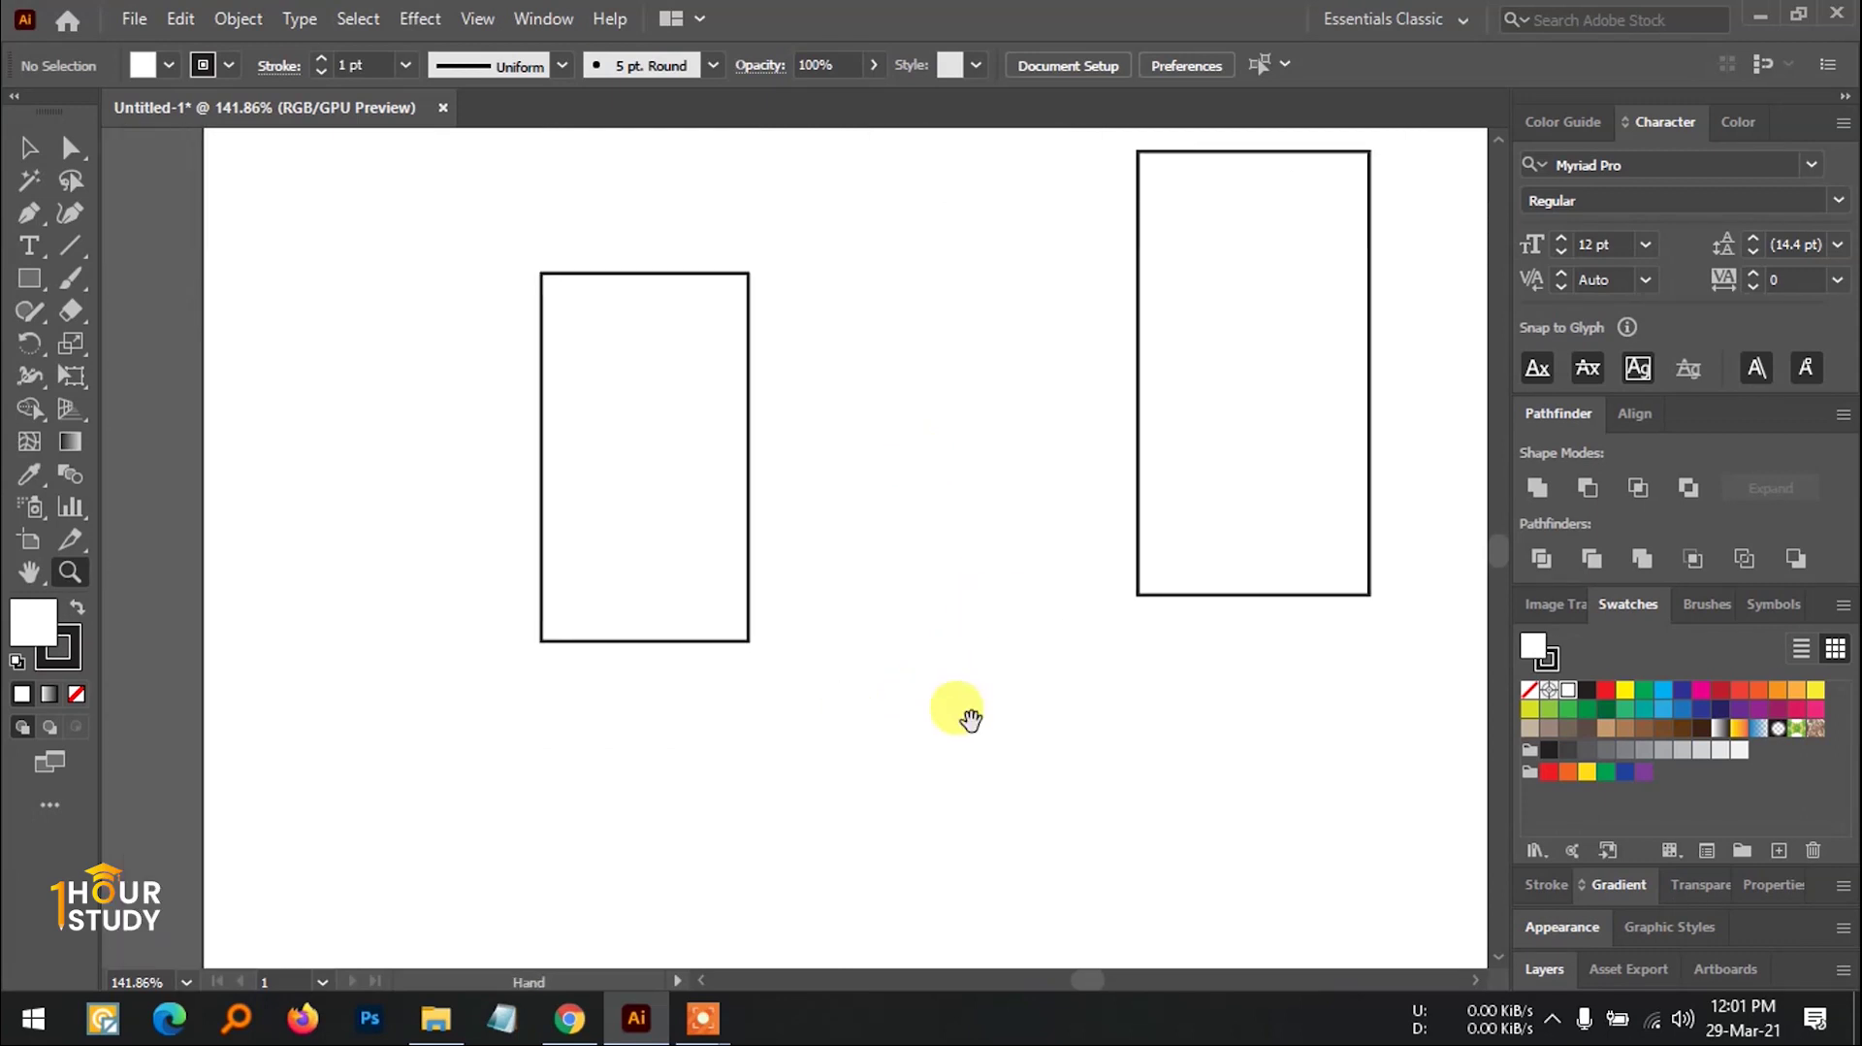
left_click_drag(969, 719, 958, 581)
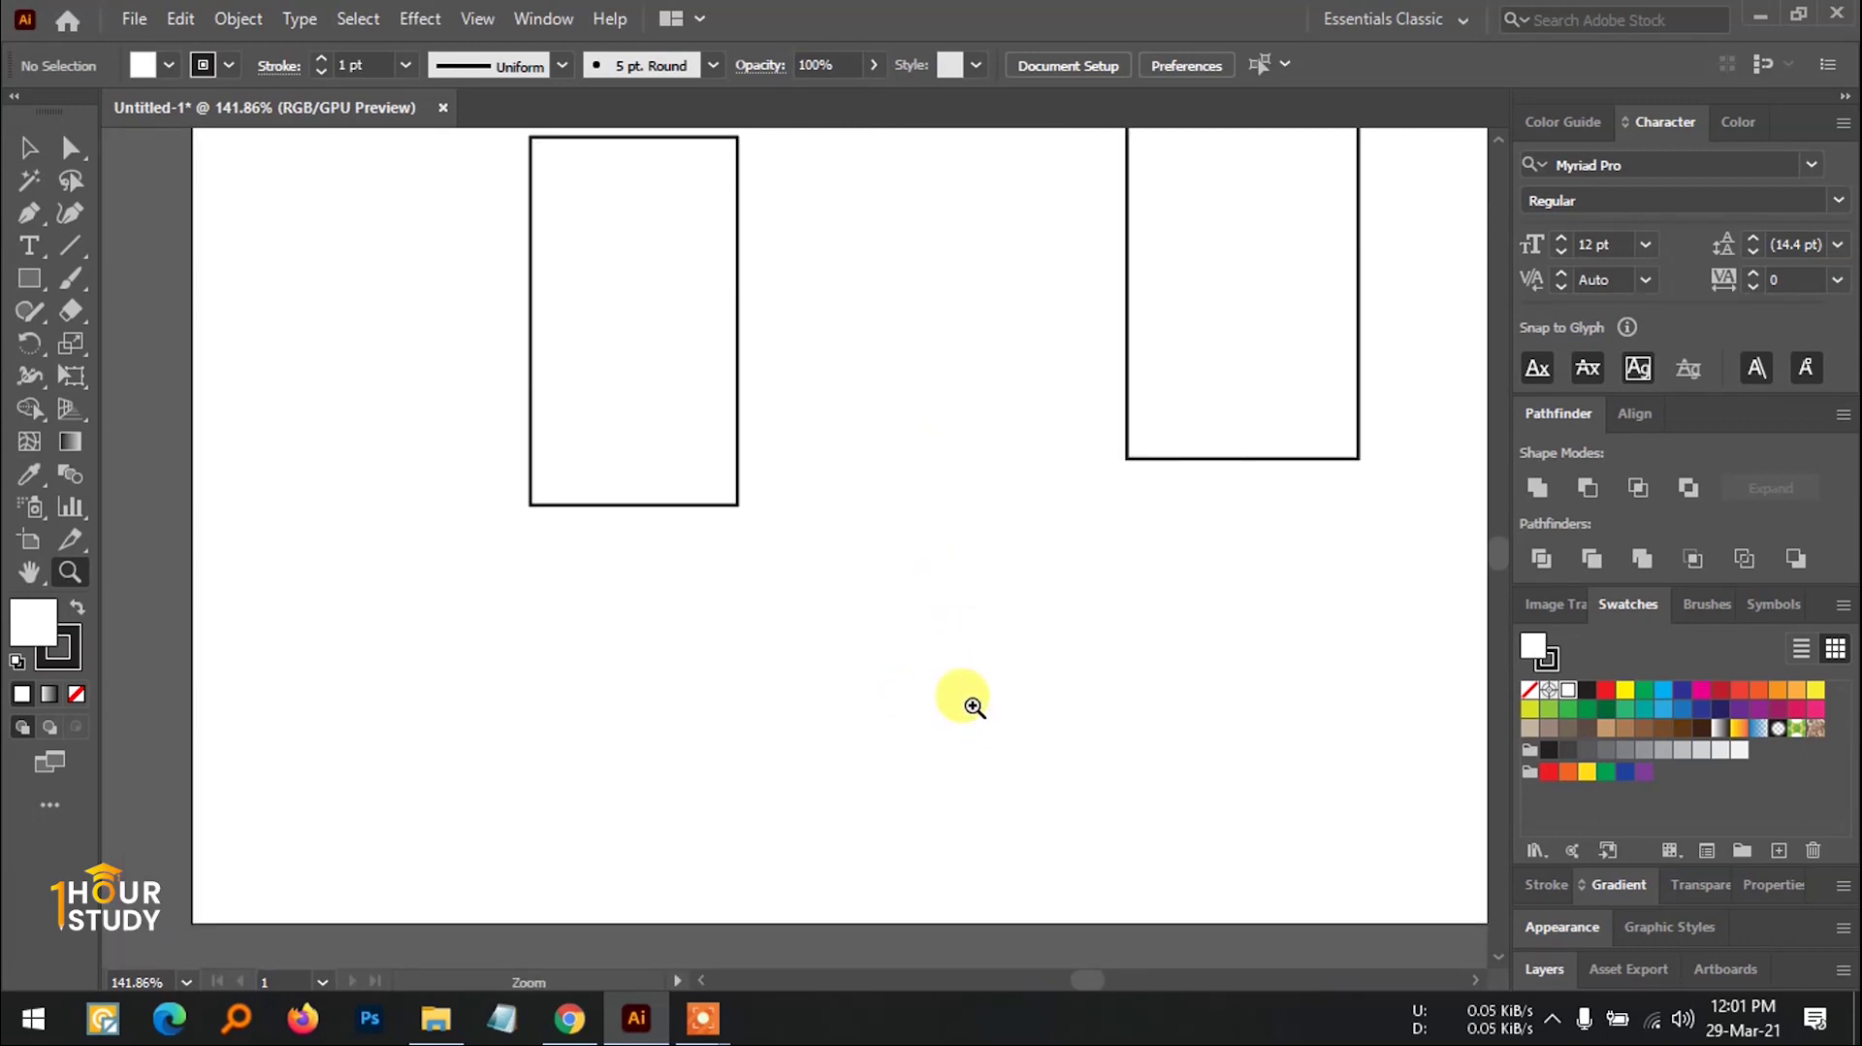
scroll(898, 678, "up", 2)
left_click_drag(754, 620, 805, 703)
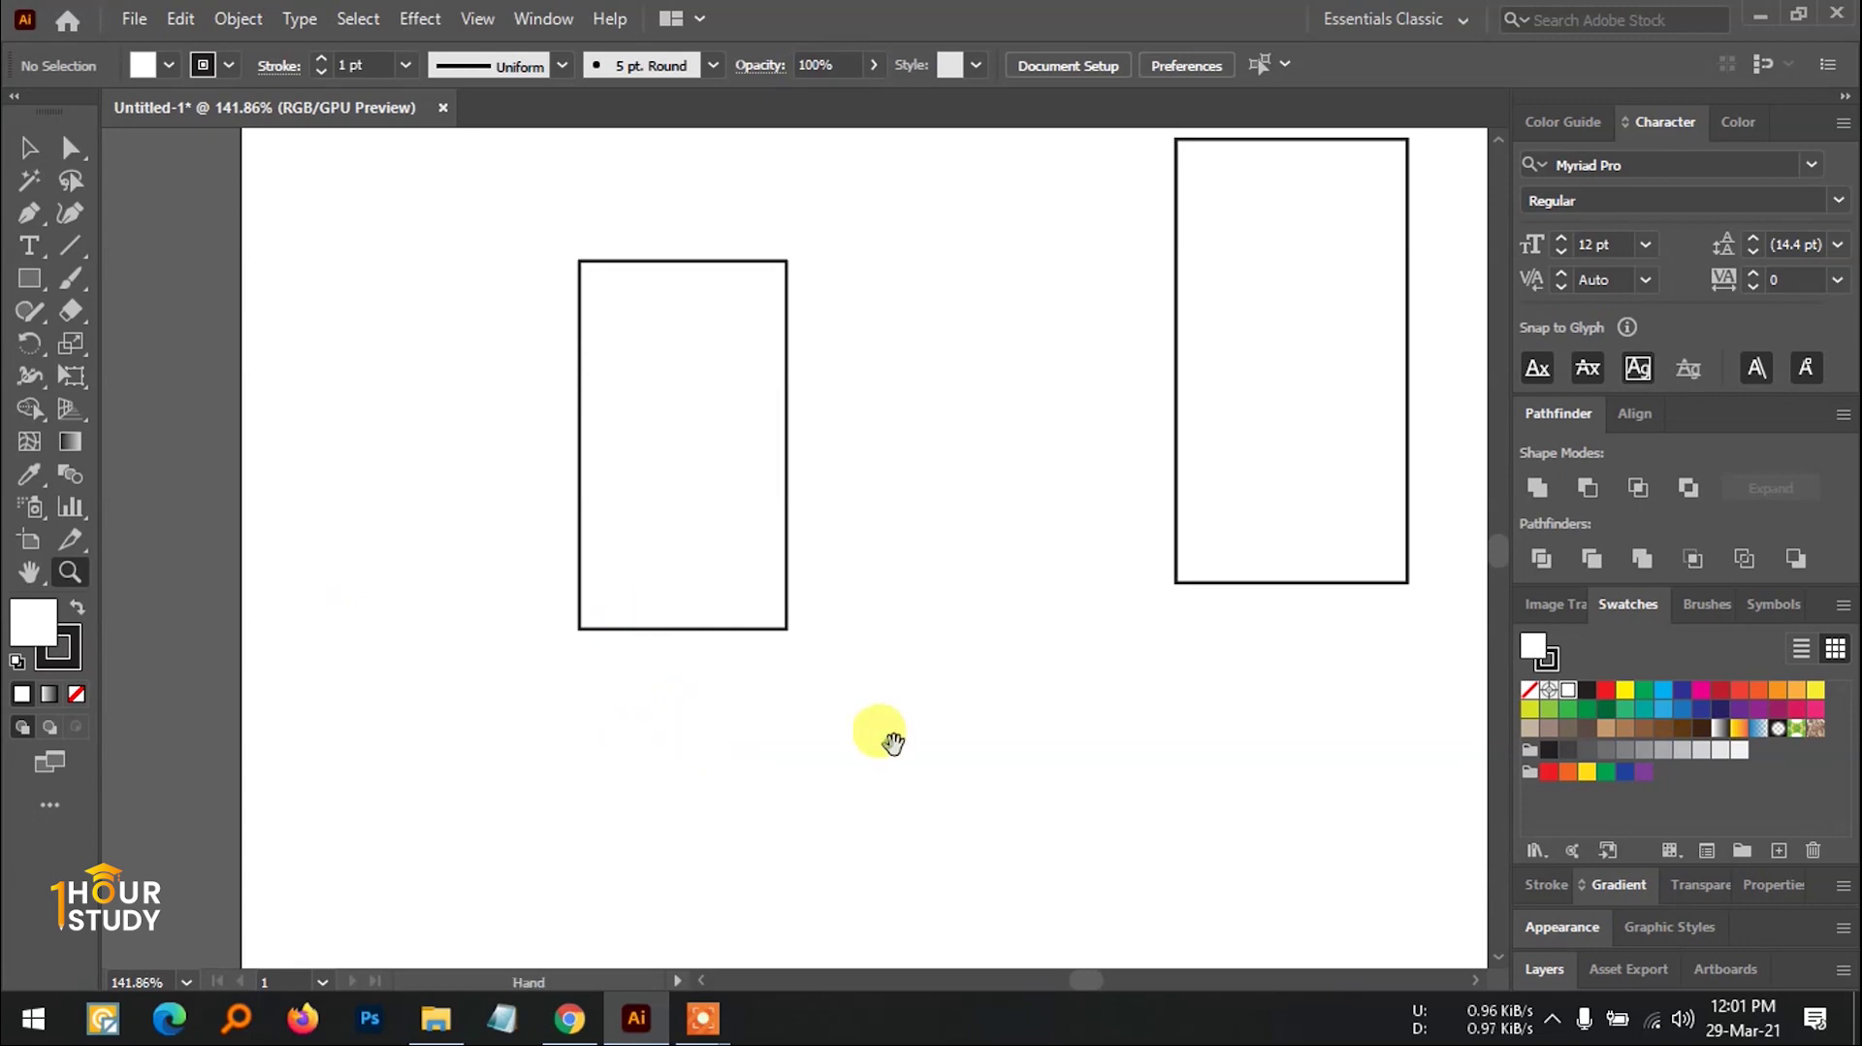
left_click_drag(890, 740, 793, 775)
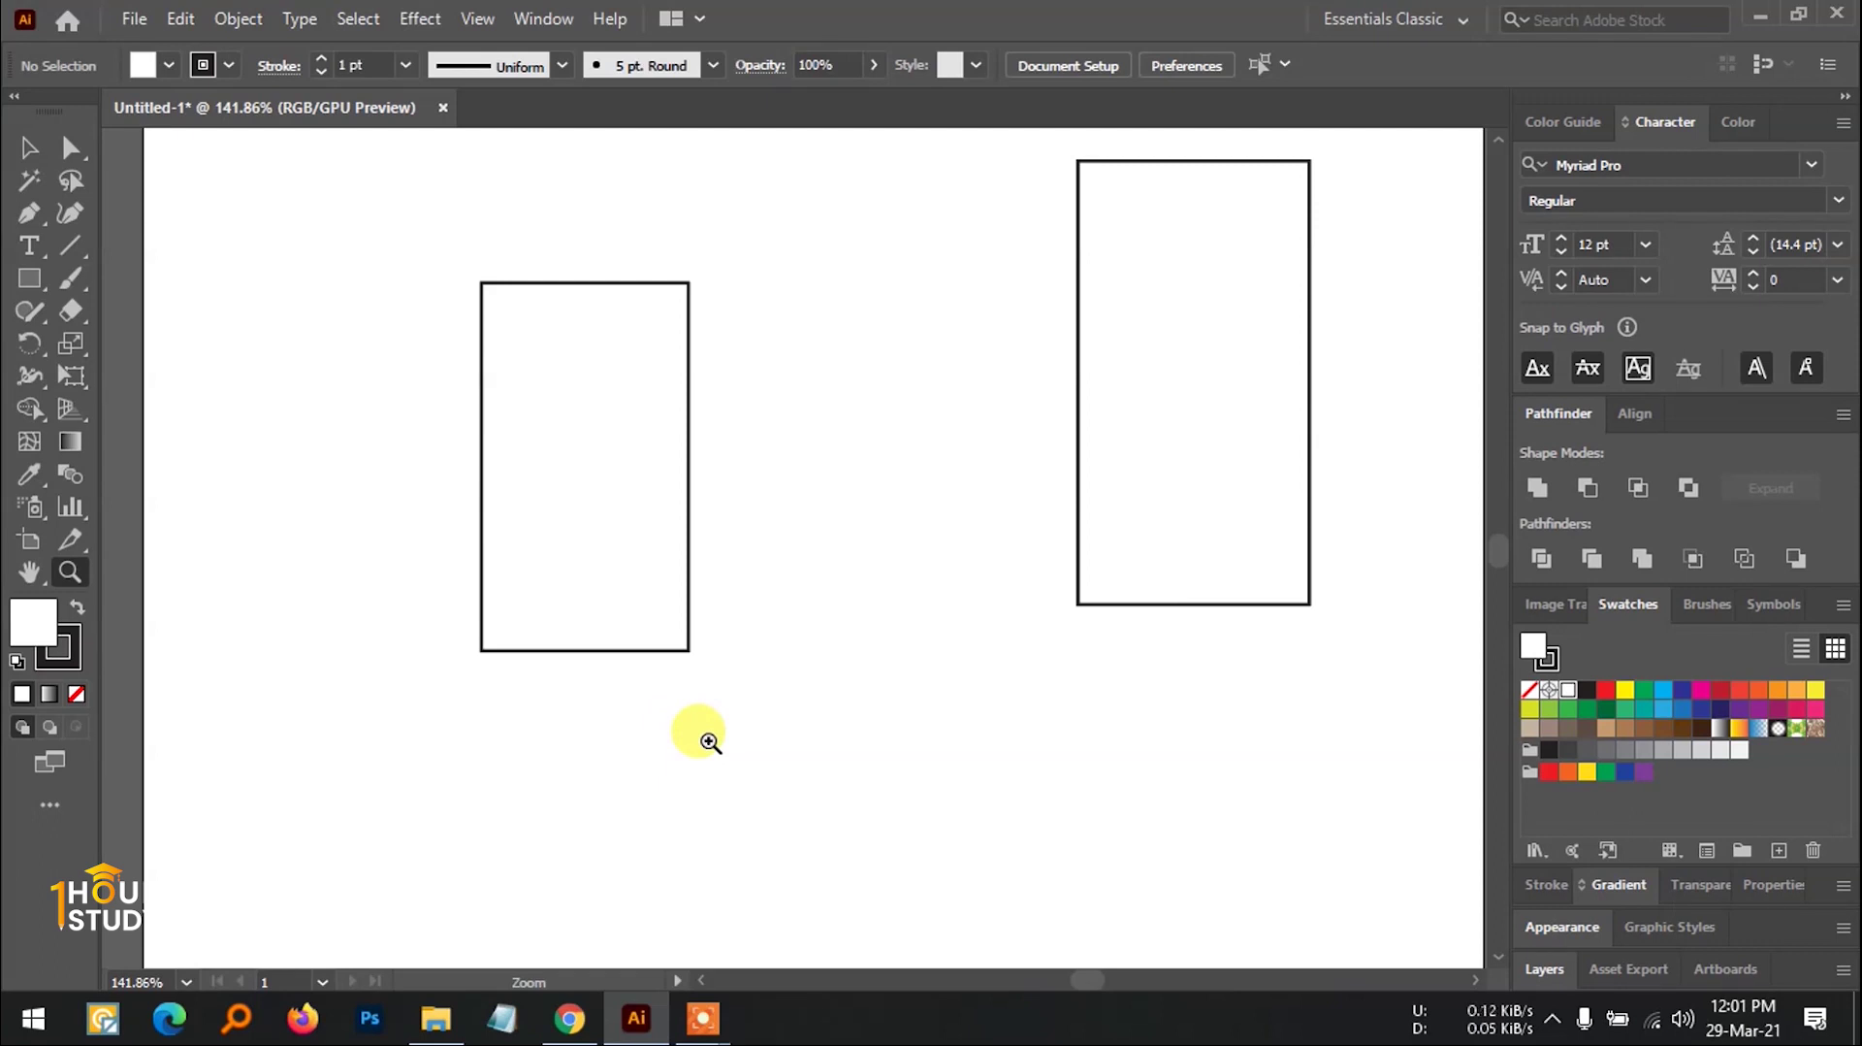
scroll(731, 602, "up", 5)
left_click_drag(574, 237, 541, 491)
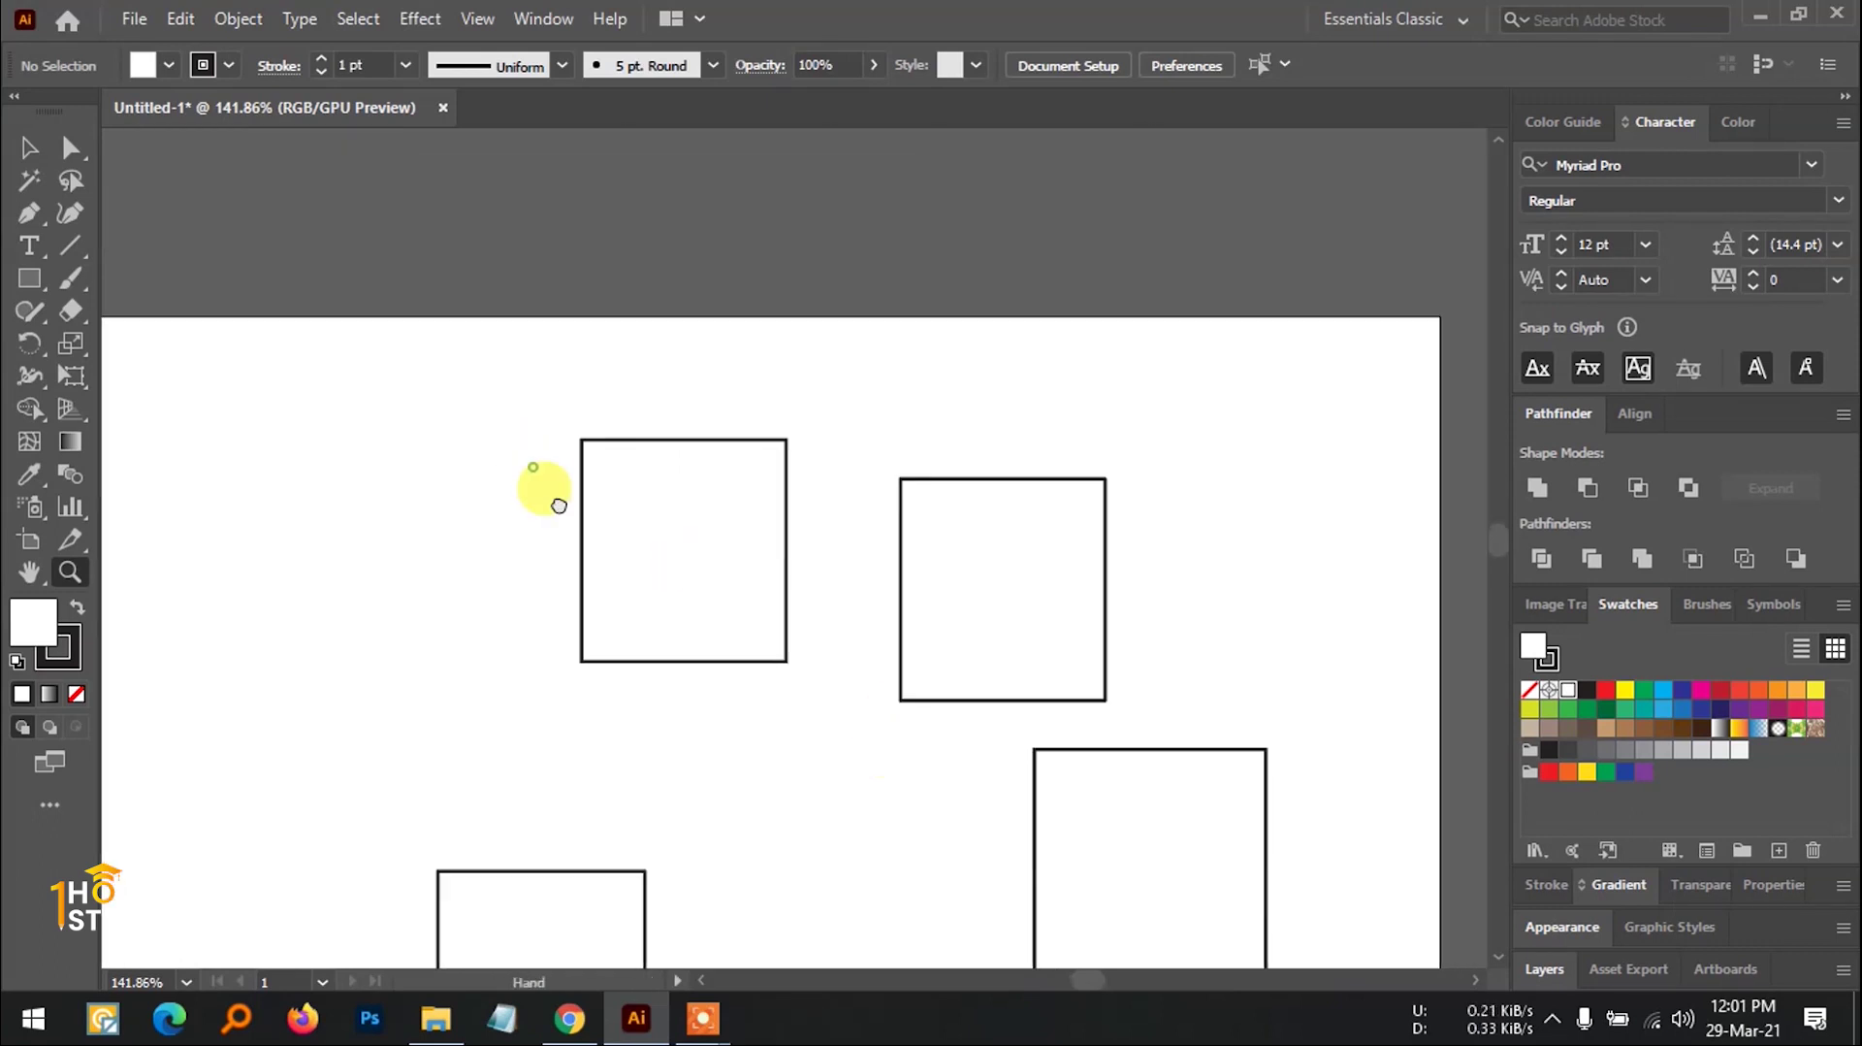
left_click_drag(307, 469, 478, 353)
left_click_drag(647, 483, 551, 390)
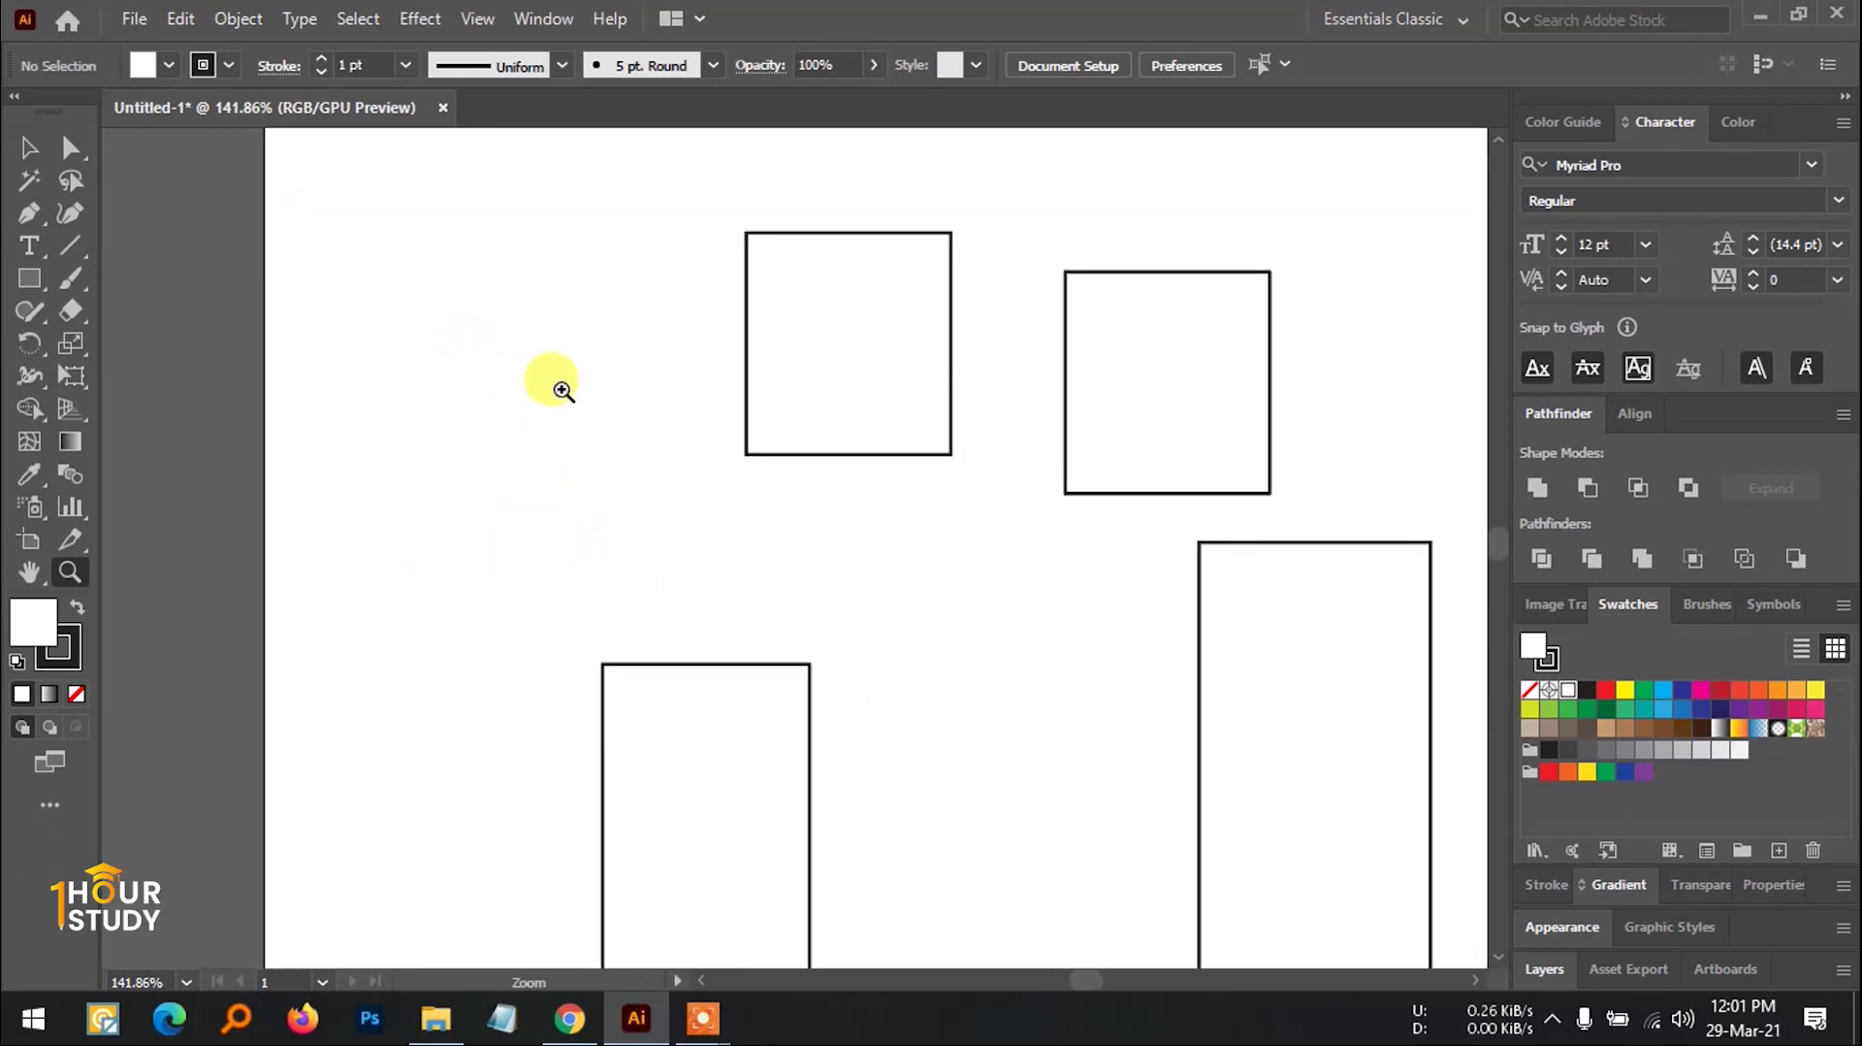
Step: At 107.88% zoom, move the upper-left square down and left, and move the upper-right square toward the centre, stretching it into a taller rectangle
left_click_drag(840, 533, 624, 456)
left_click_drag(798, 508, 854, 611)
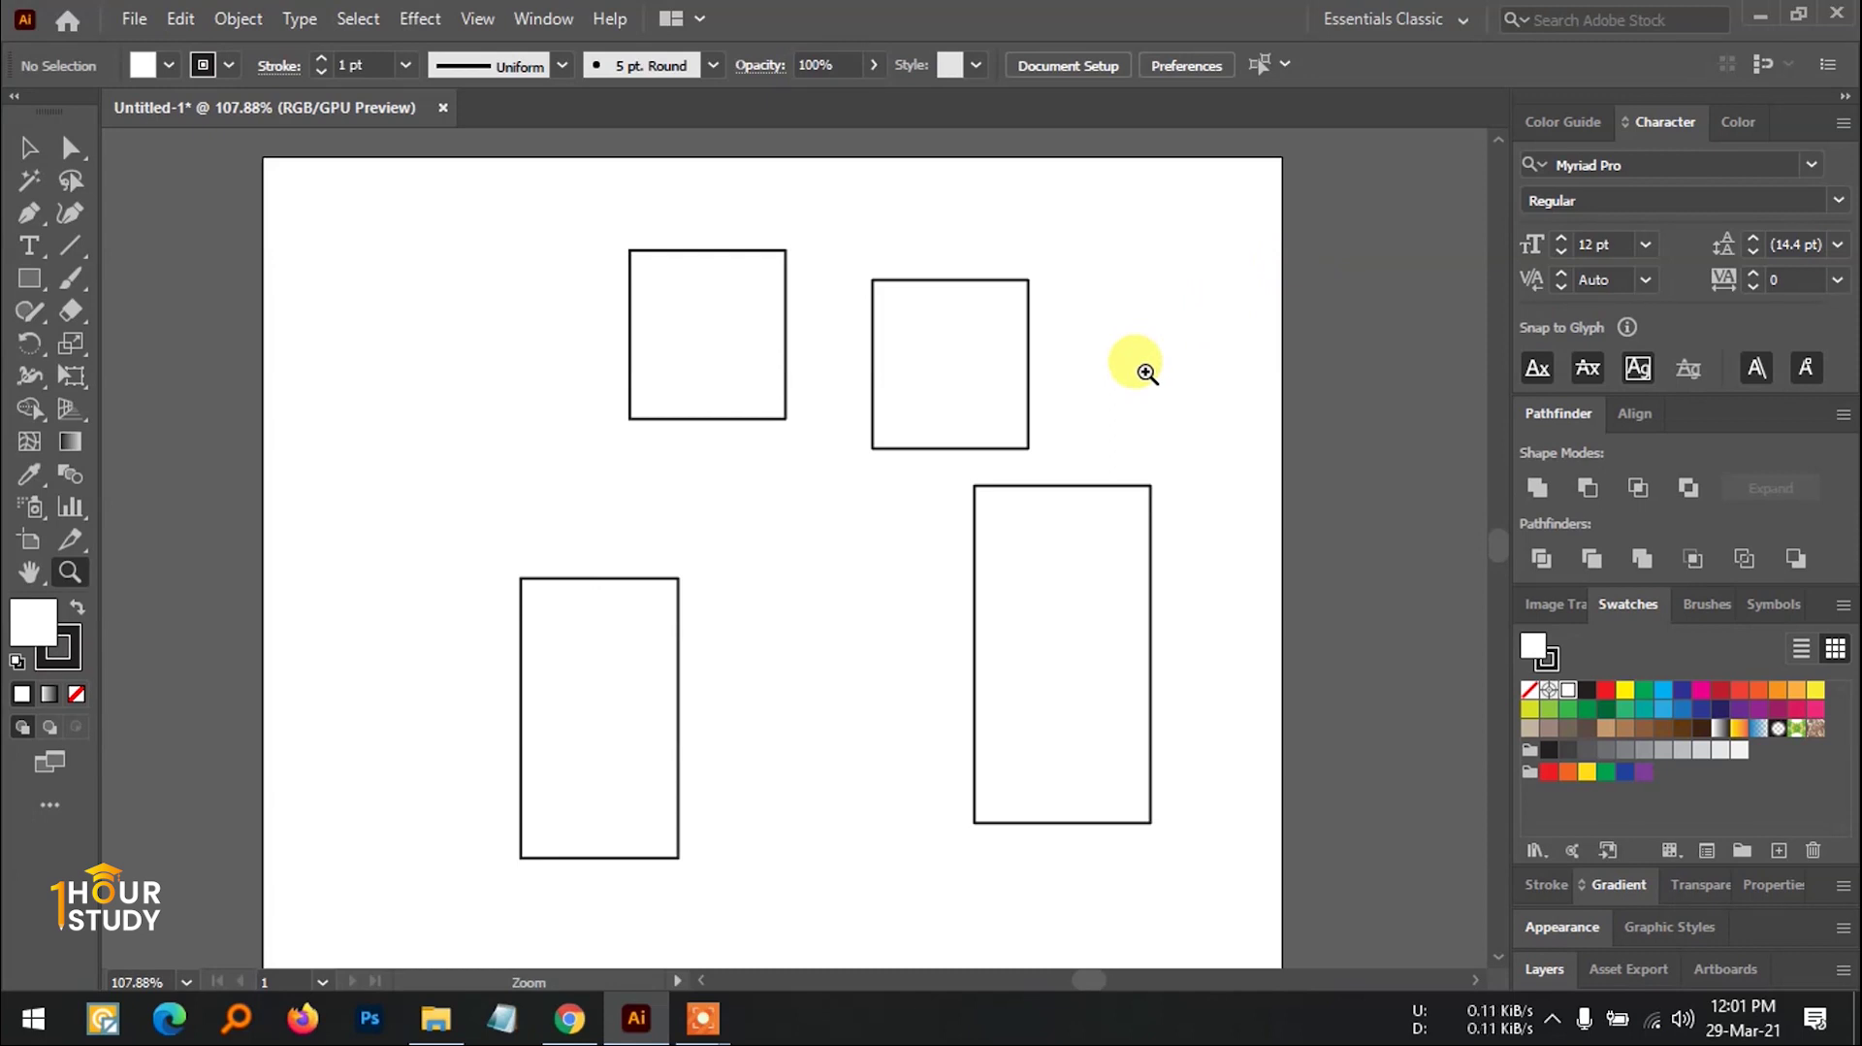
left_click_drag(853, 449, 702, 509)
key("v")
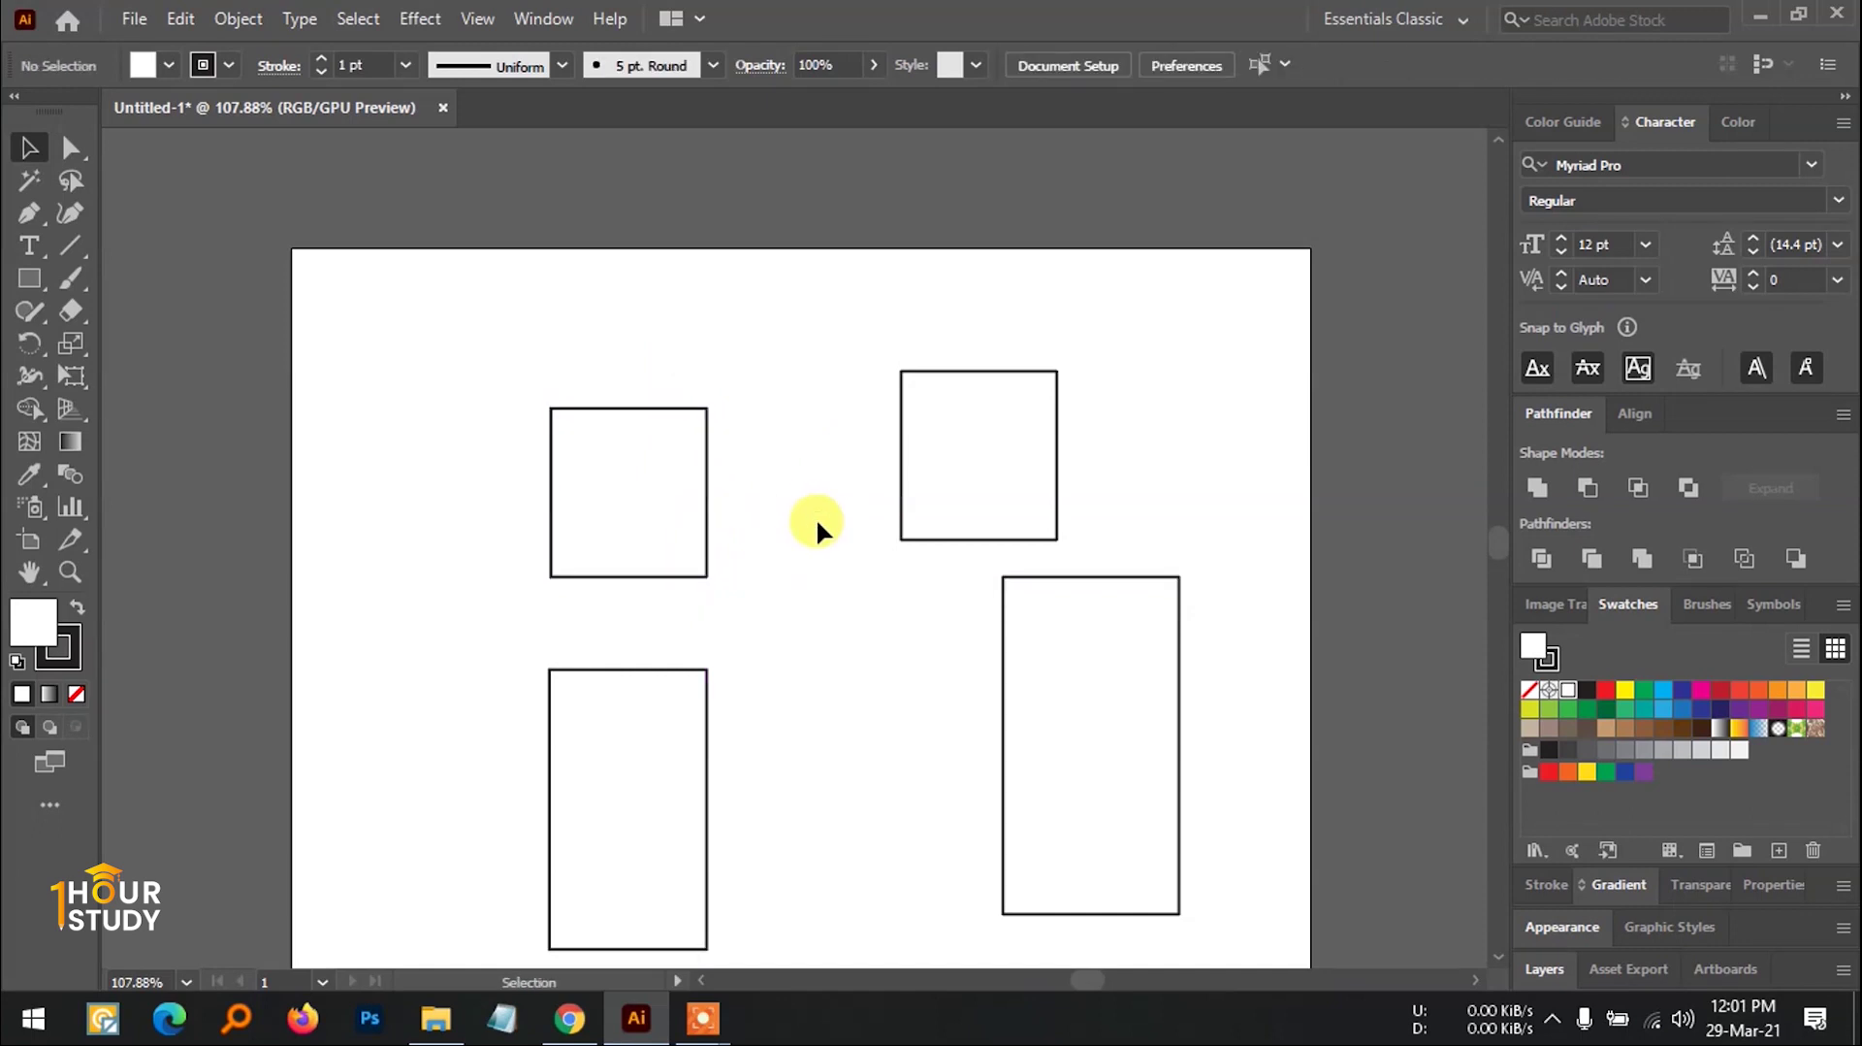
left_click_drag(974, 371, 824, 483)
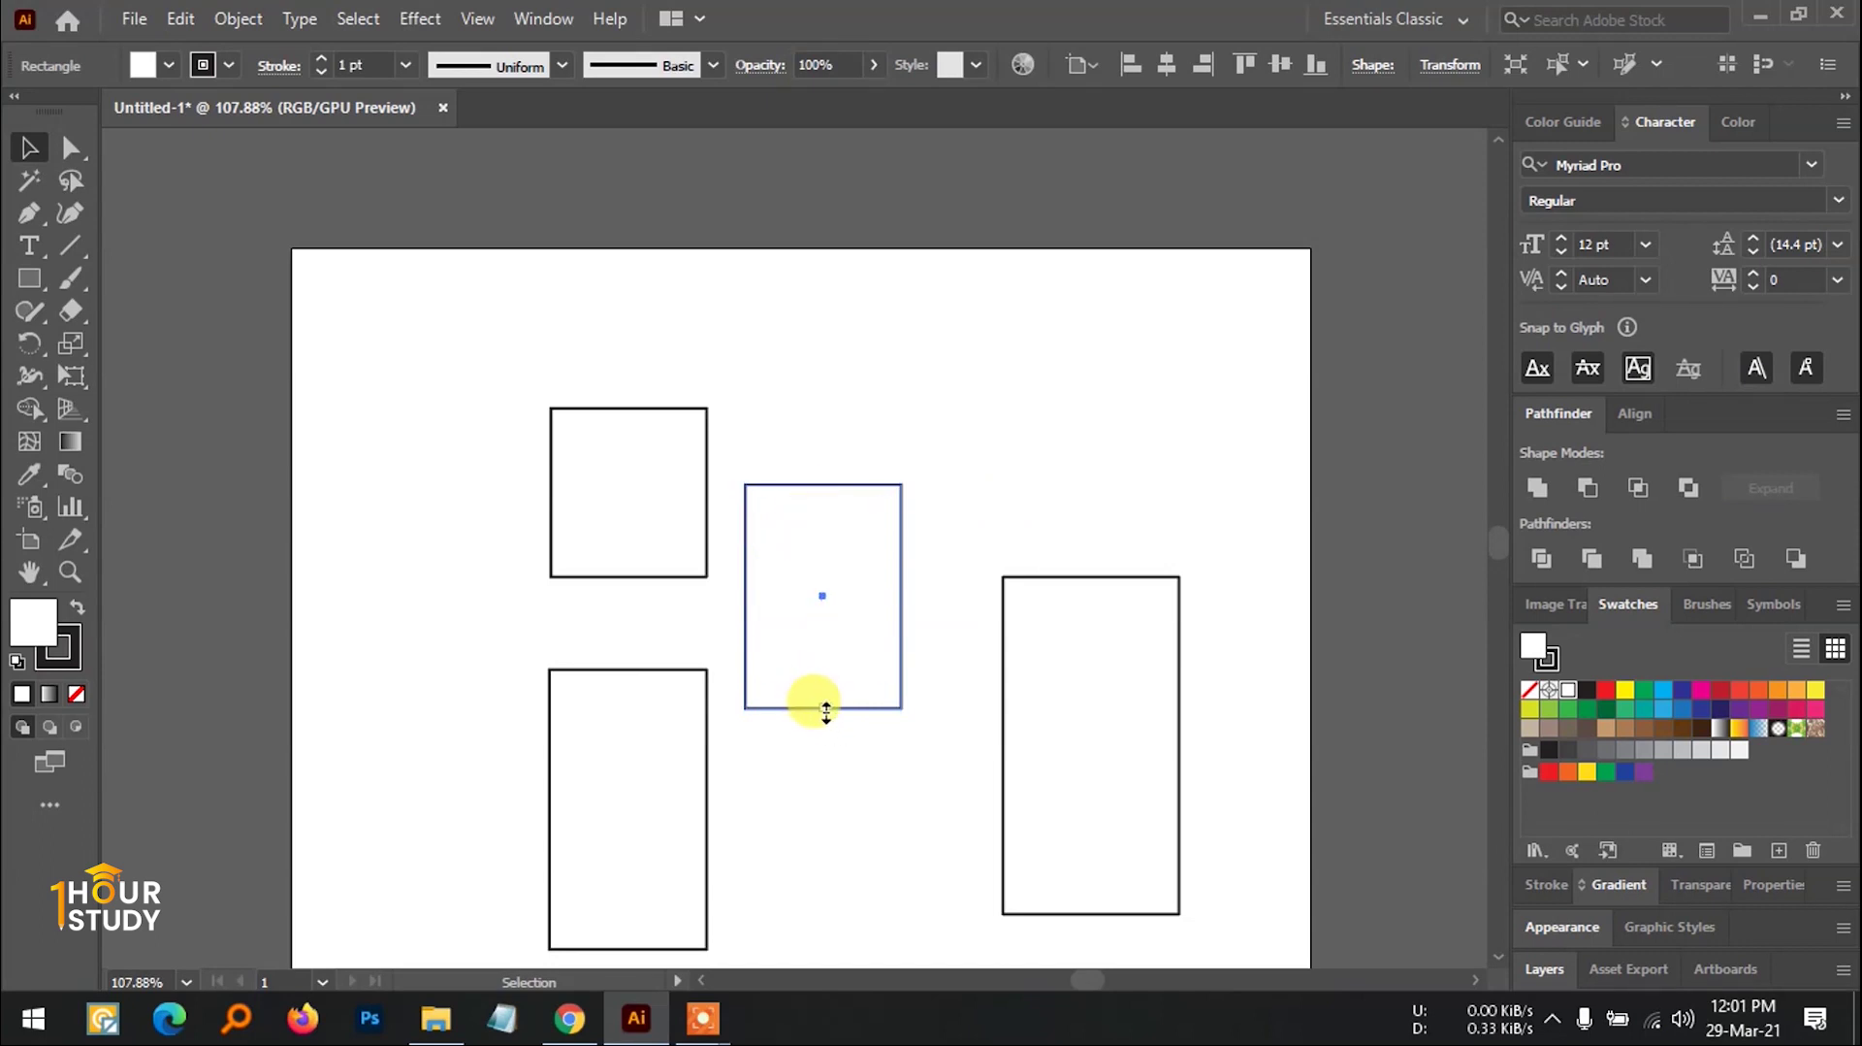
left_click_drag(824, 707, 823, 726)
left_click(975, 363)
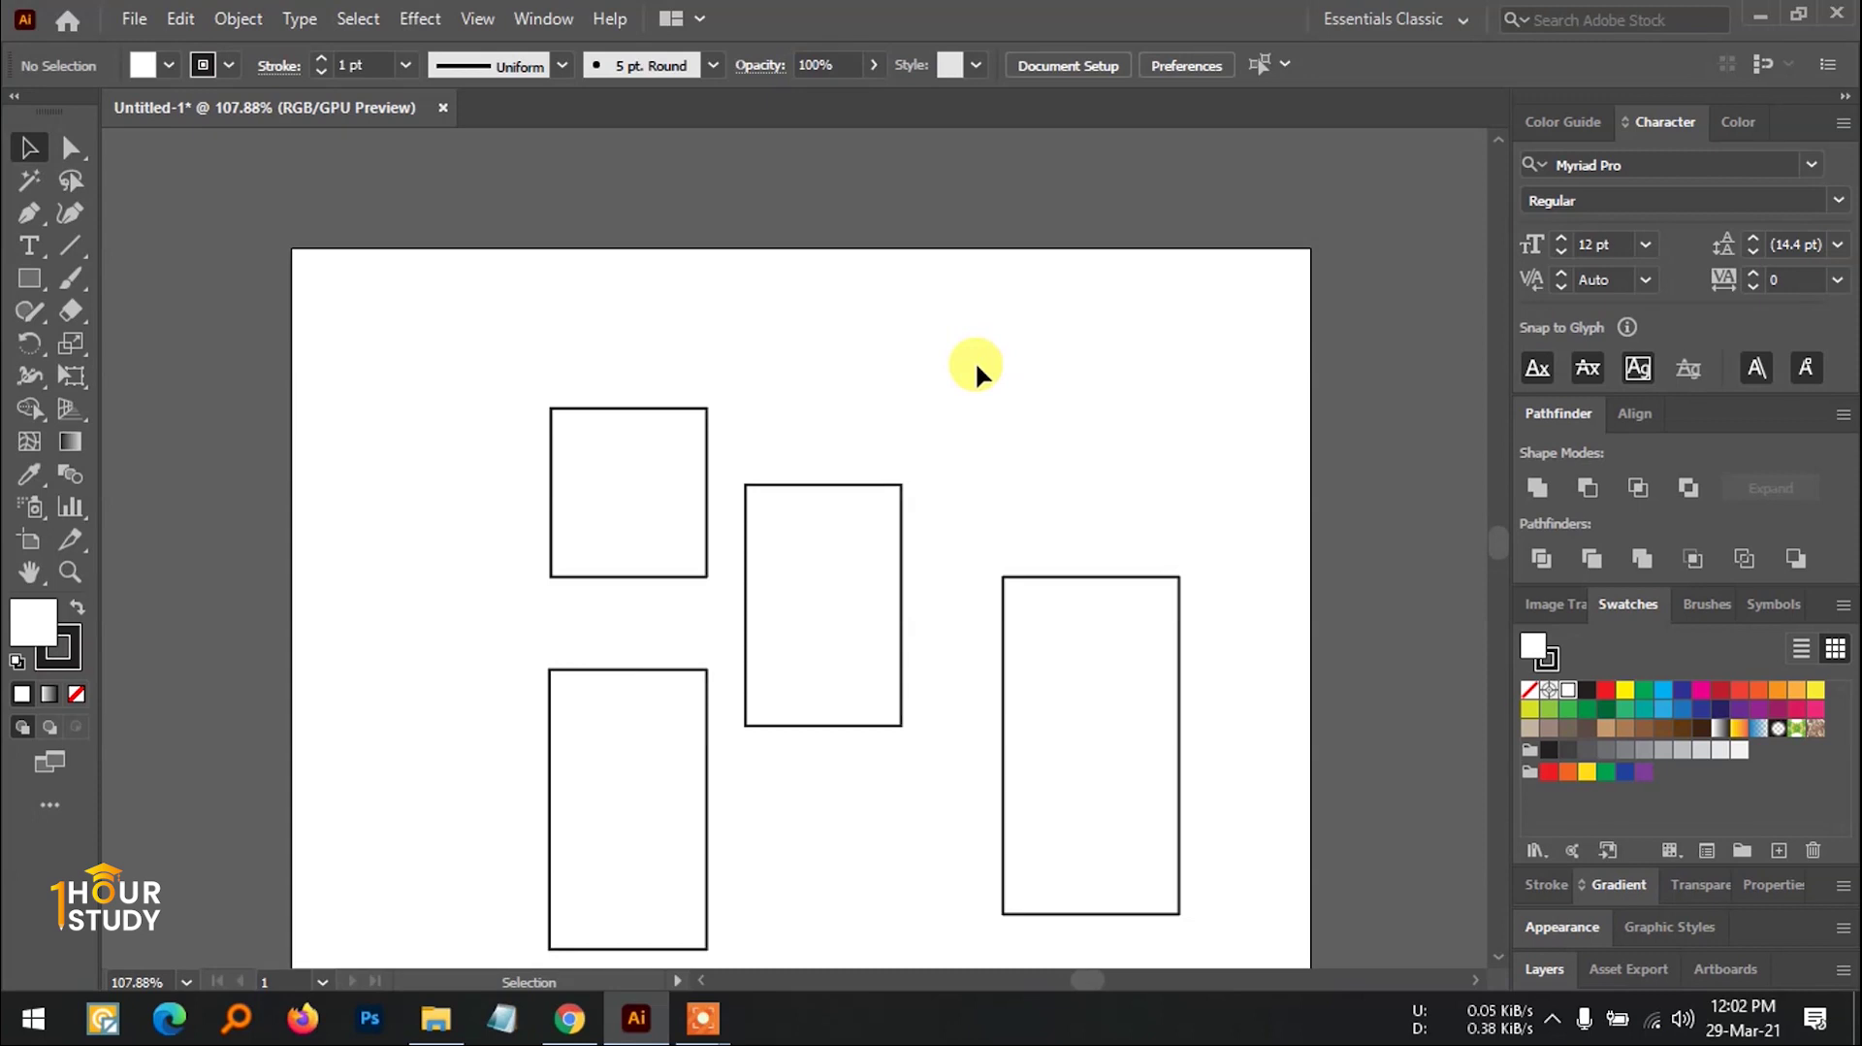
Step: Compare the Color Guide and Character panels in their shared group, and look over the list of available panels
left_click(1587, 118)
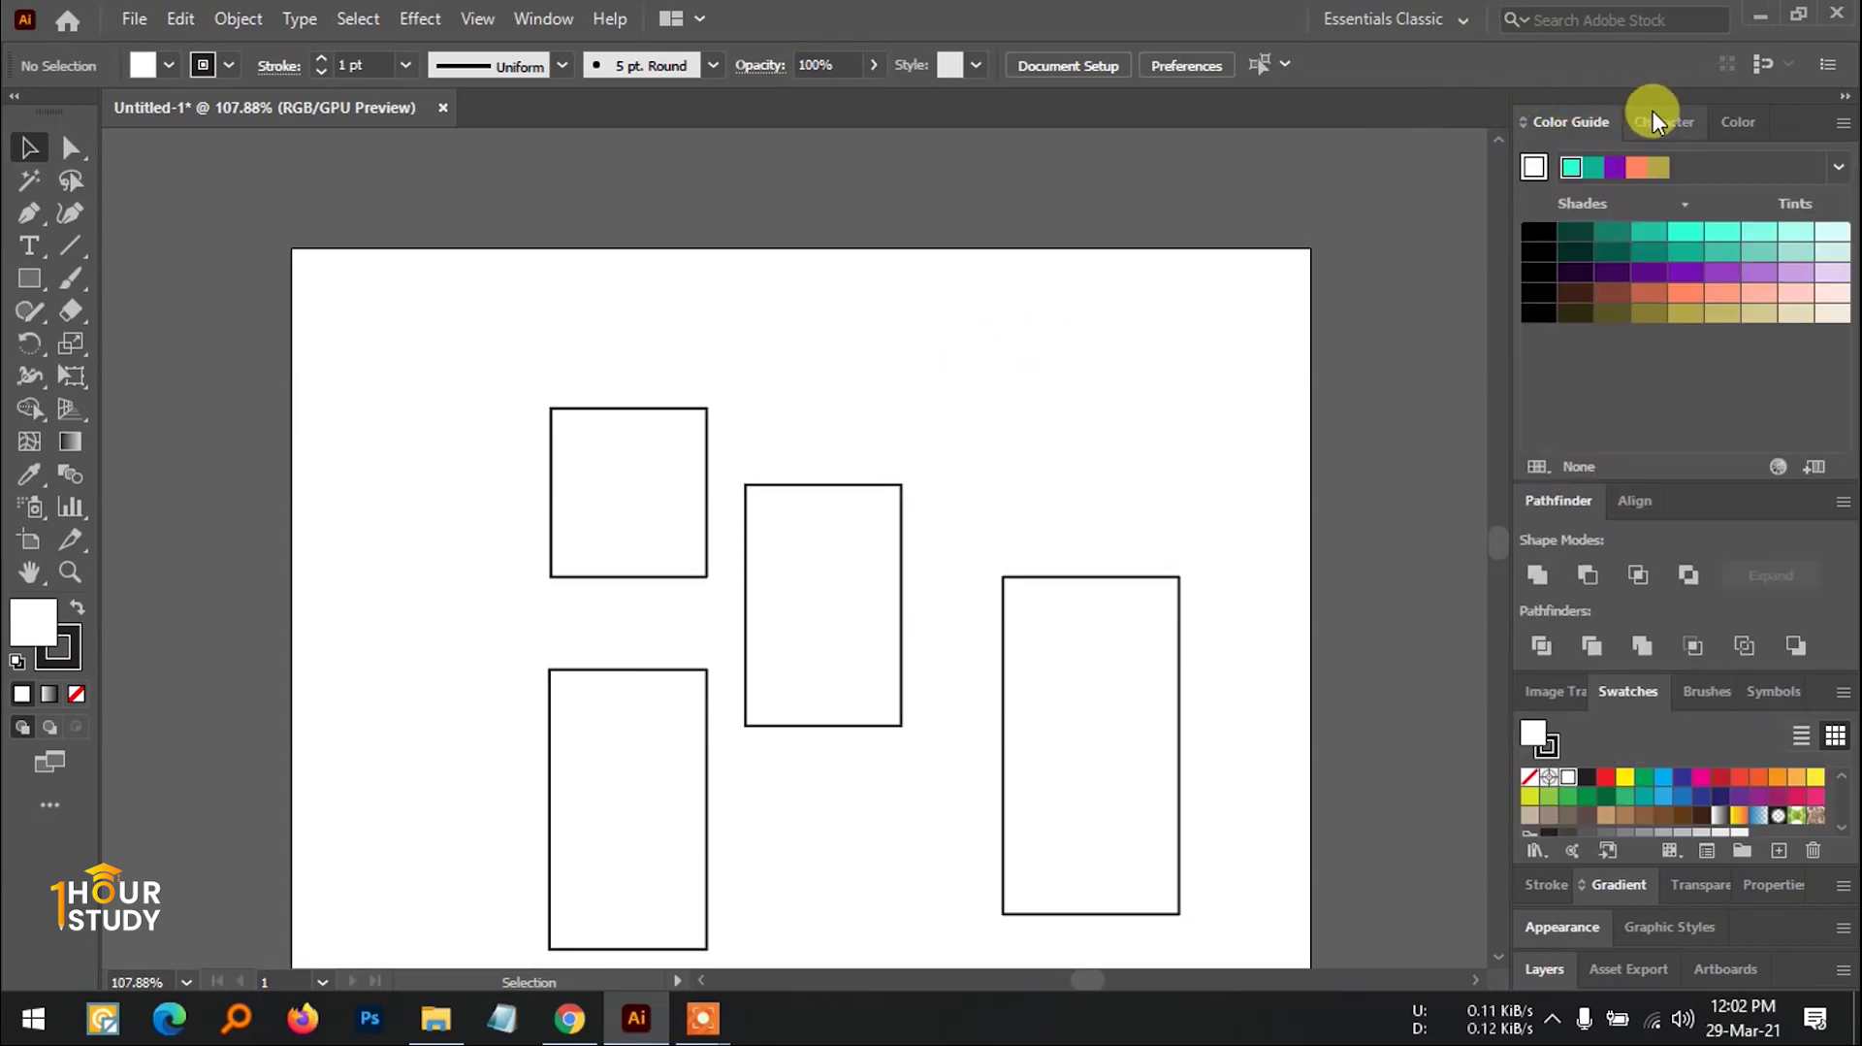
left_click(1655, 118)
left_click(1577, 123)
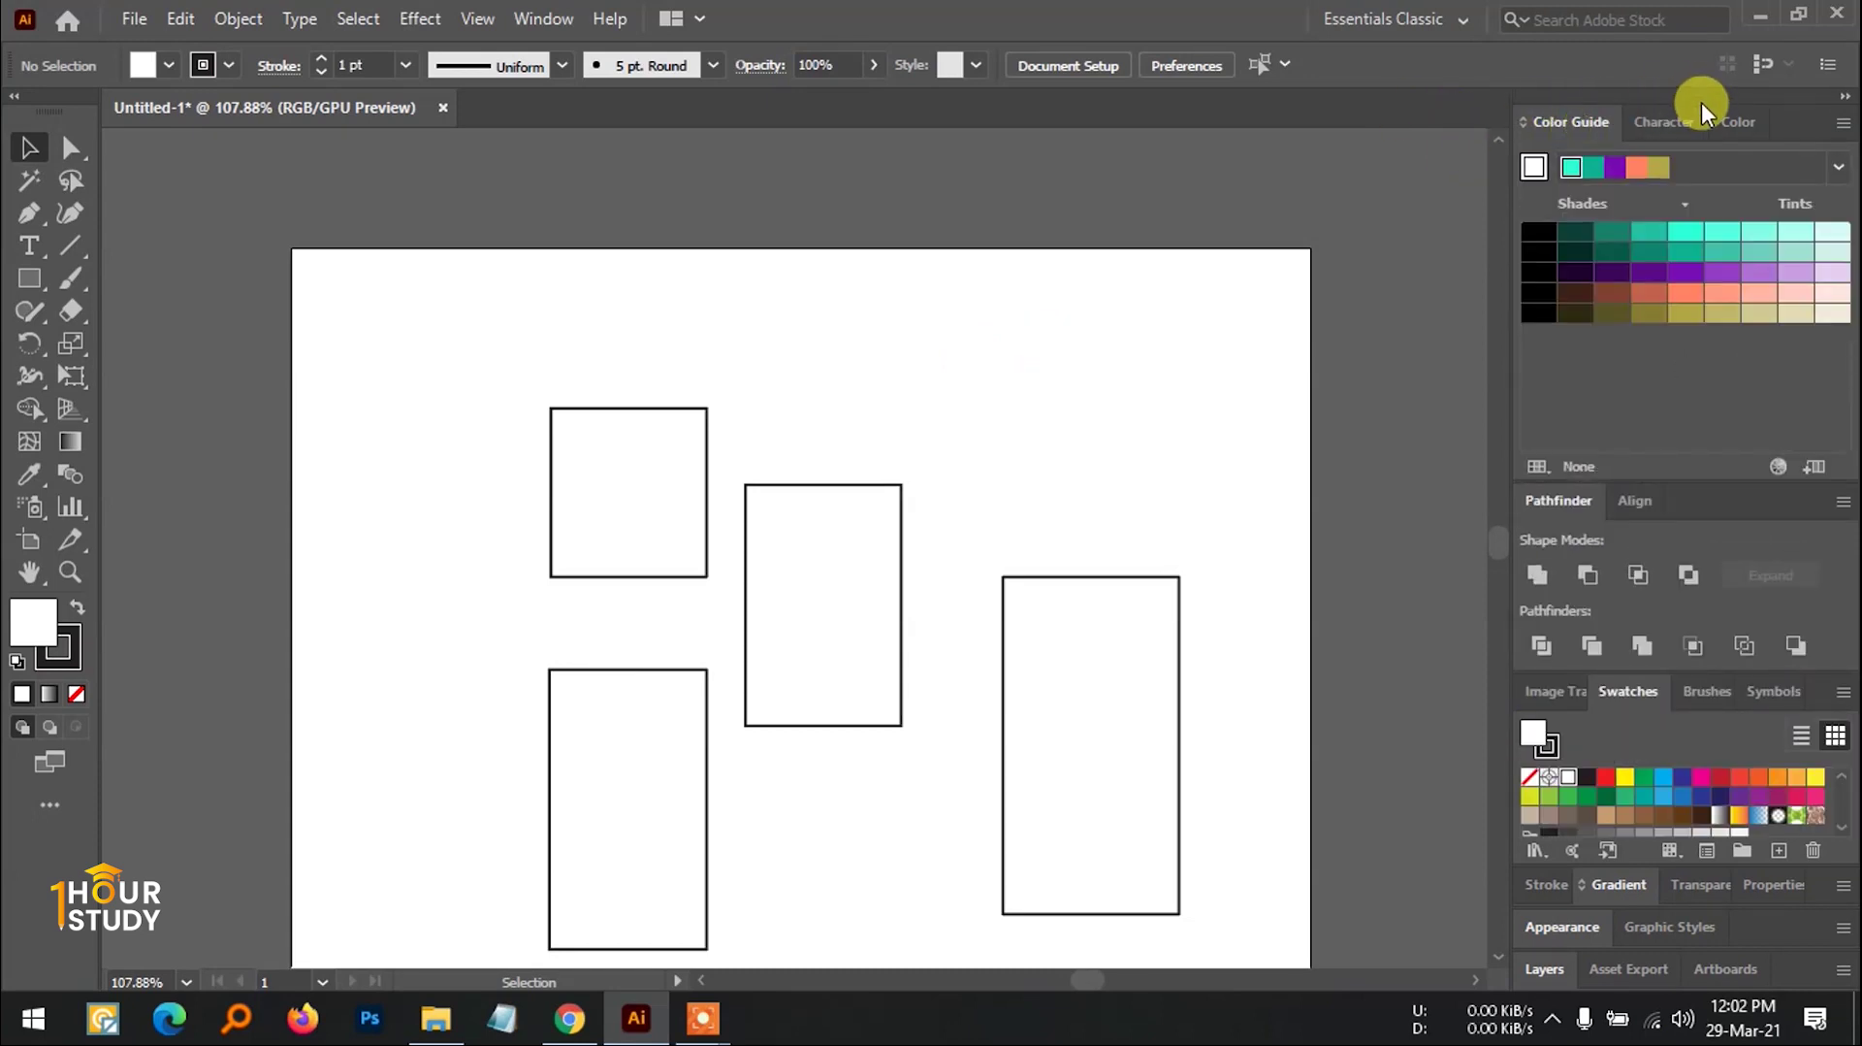
left_click(1668, 122)
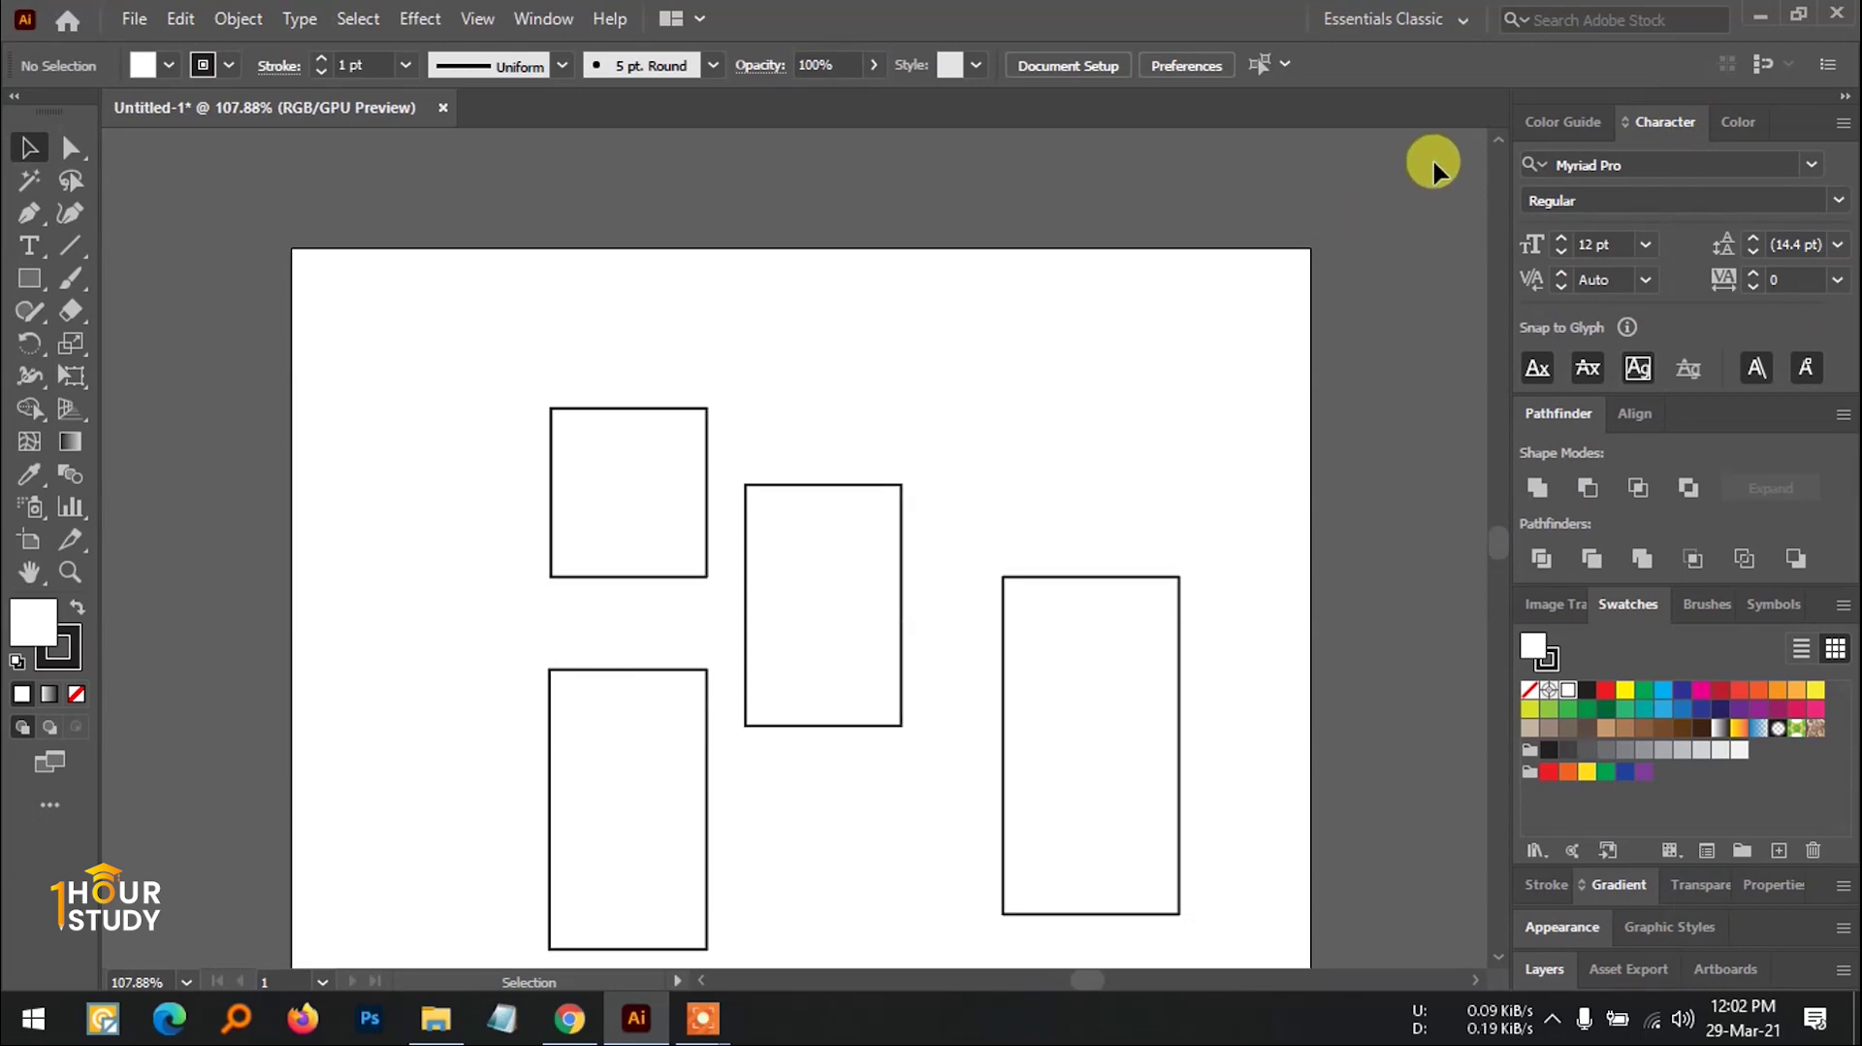
left_click(543, 20)
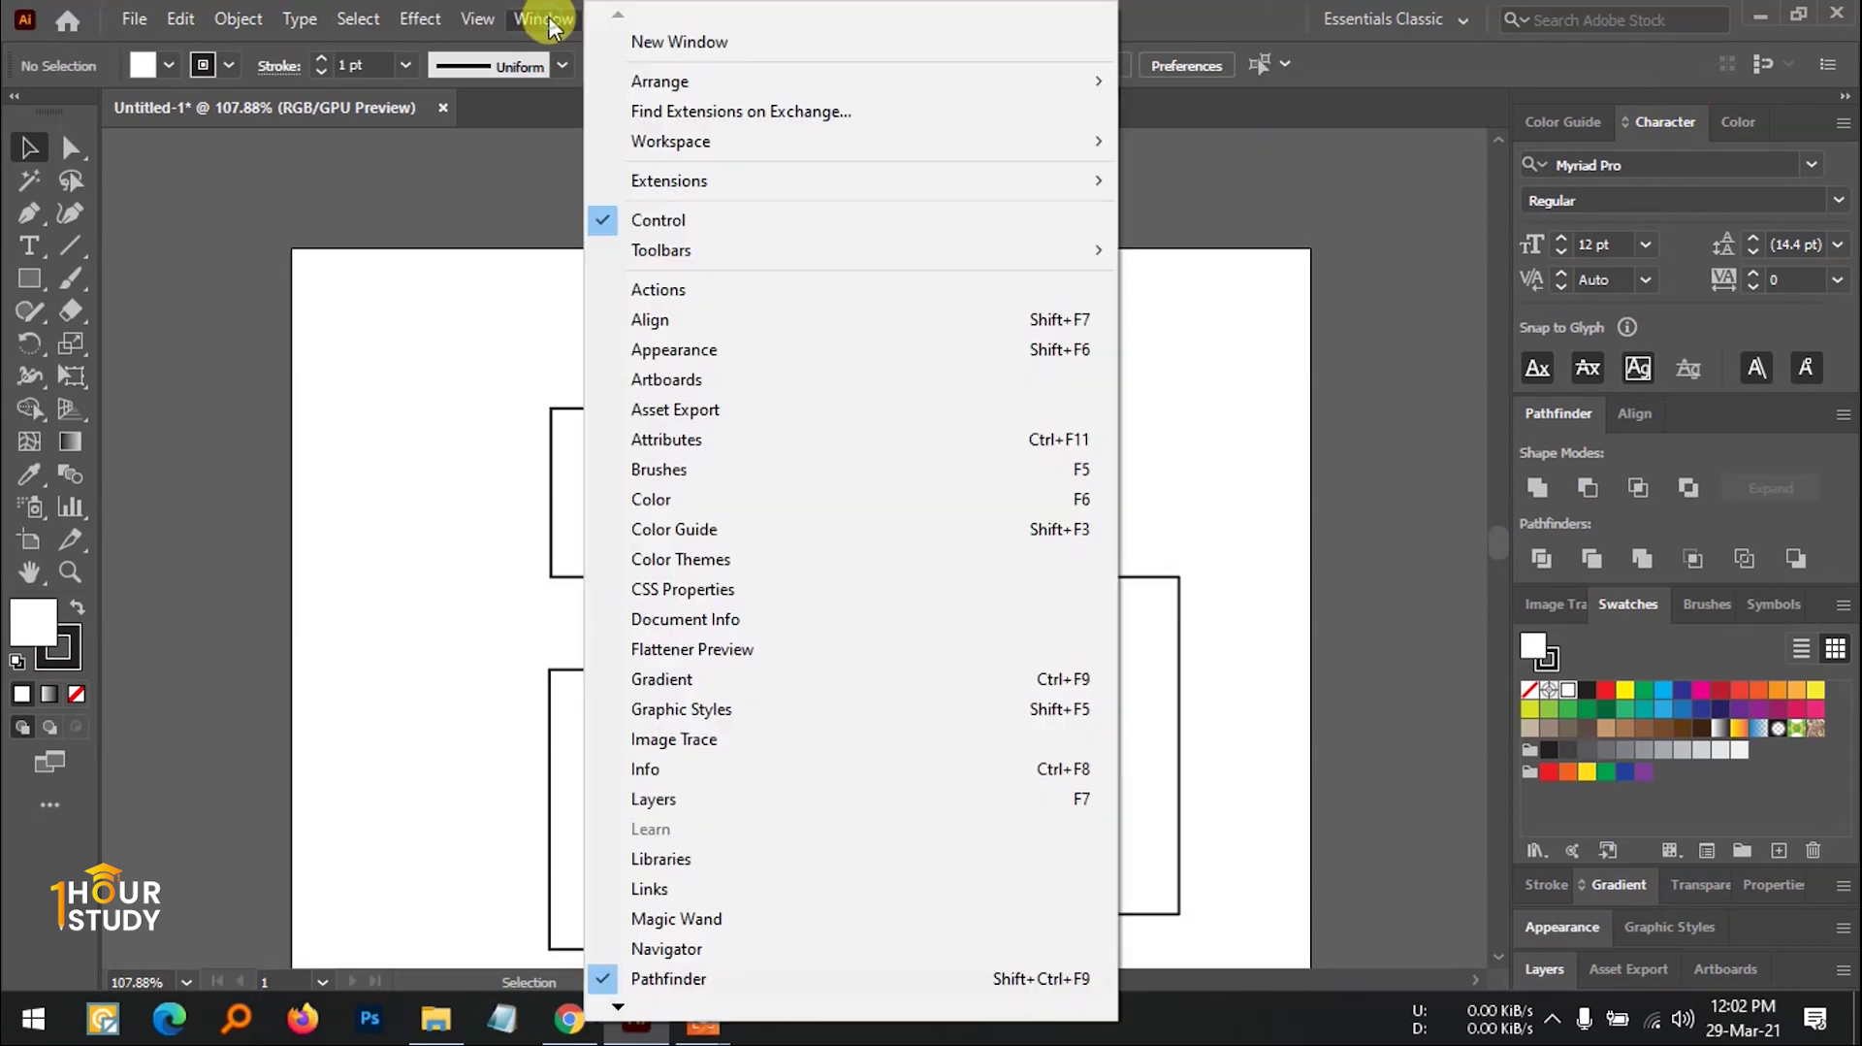
left_click(401, 179)
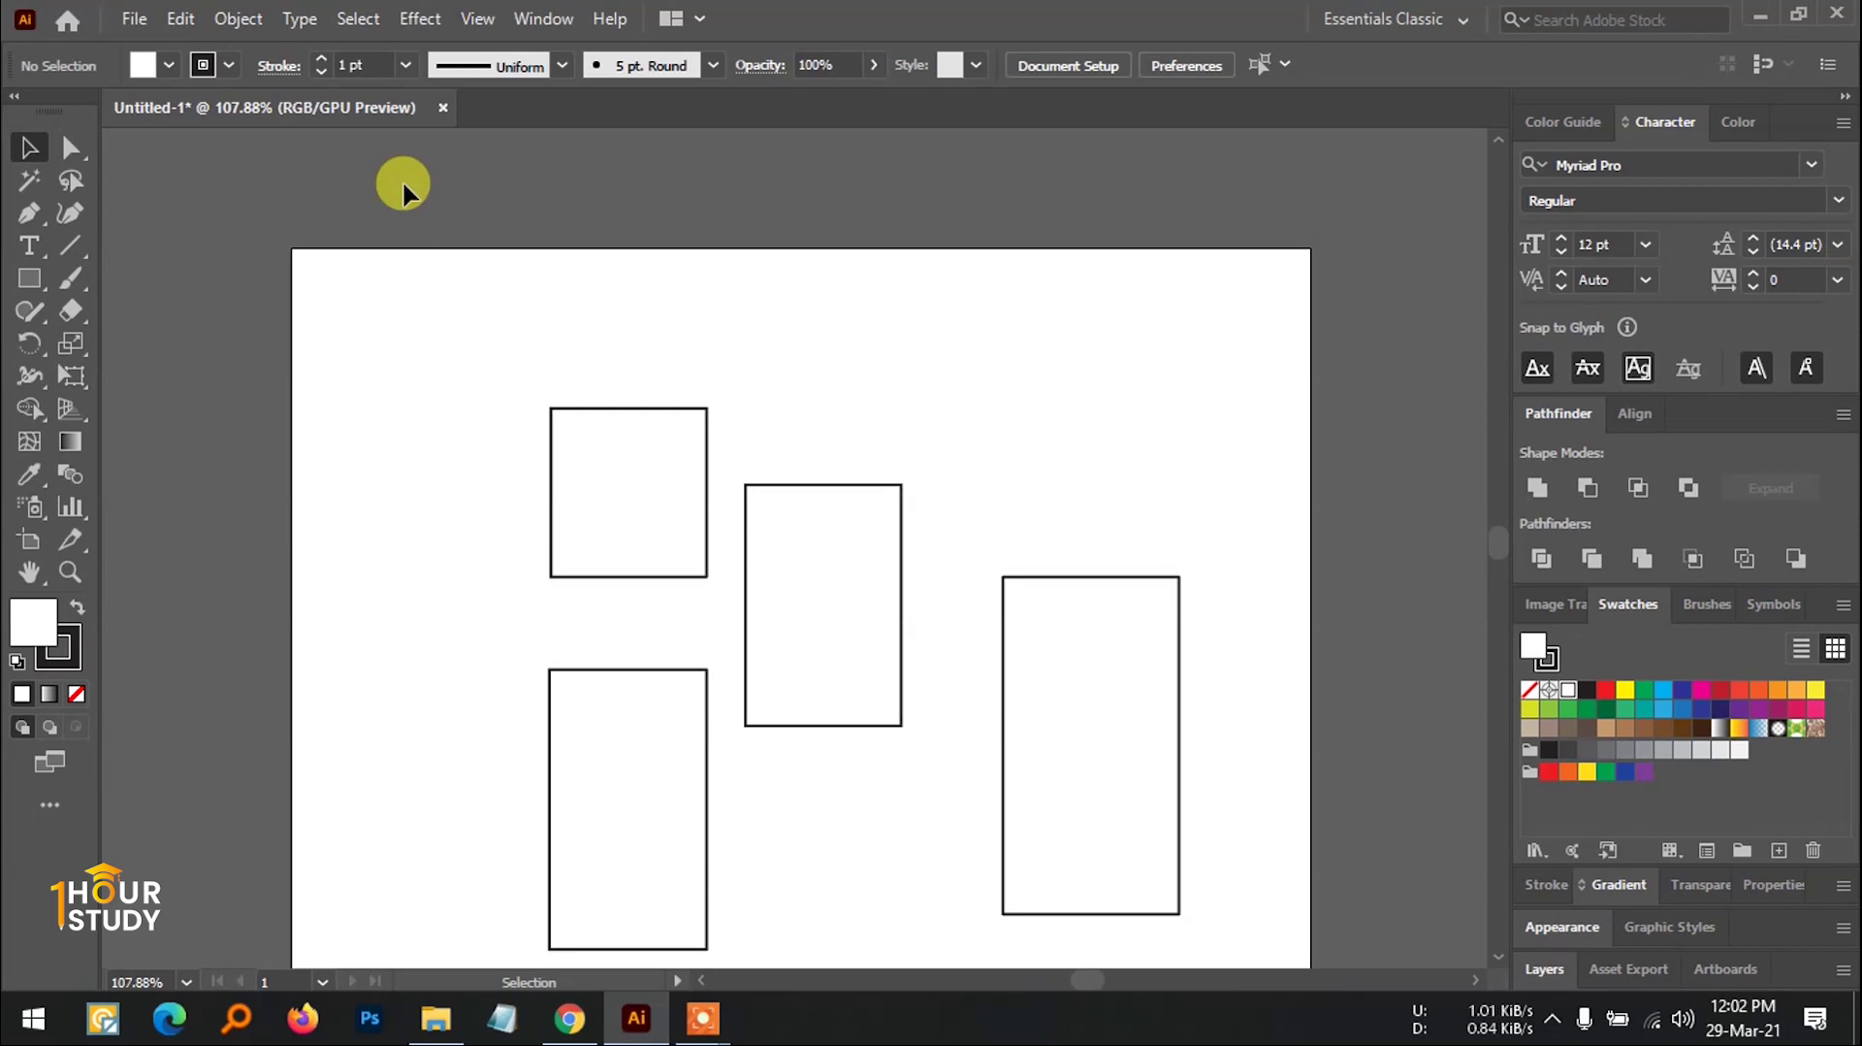
Step: Practise moving the view up and down over the artboard's four shapes at 107.88% by scrolling and panning
scroll(530, 293, "down", 5)
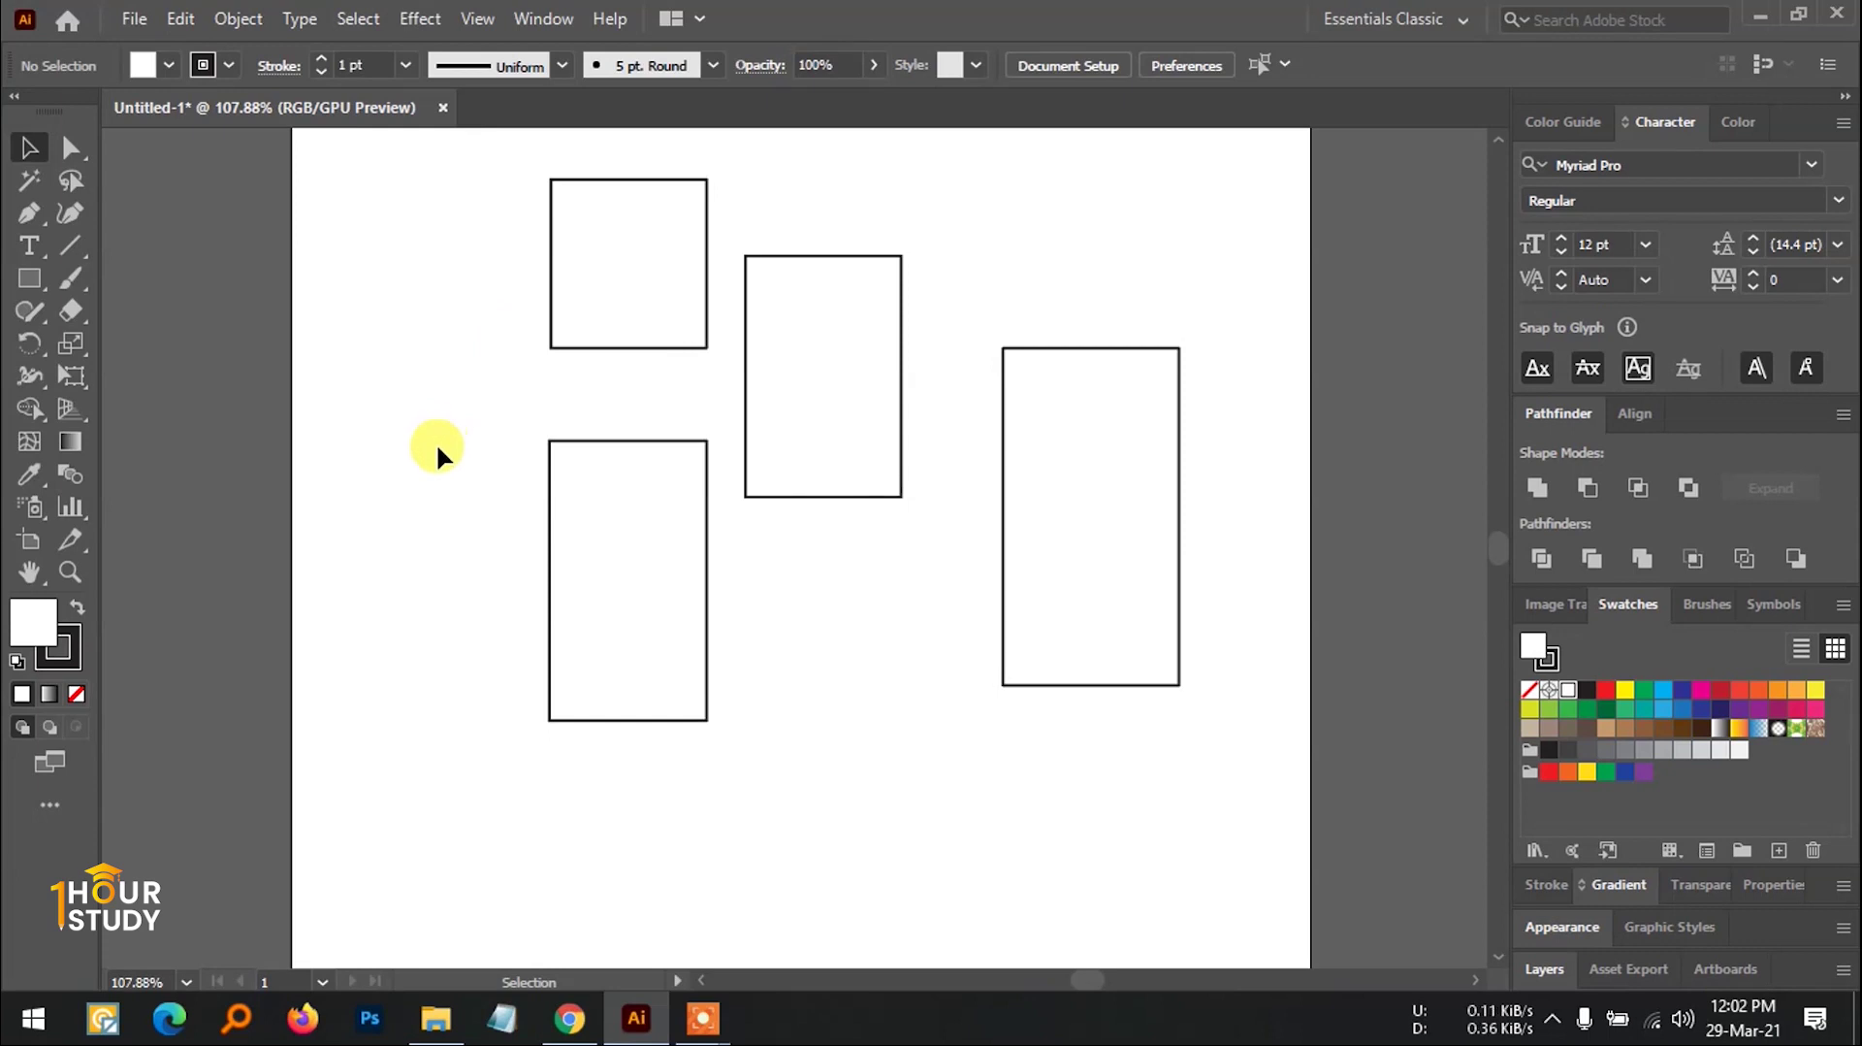
left_click_drag(451, 357, 464, 450)
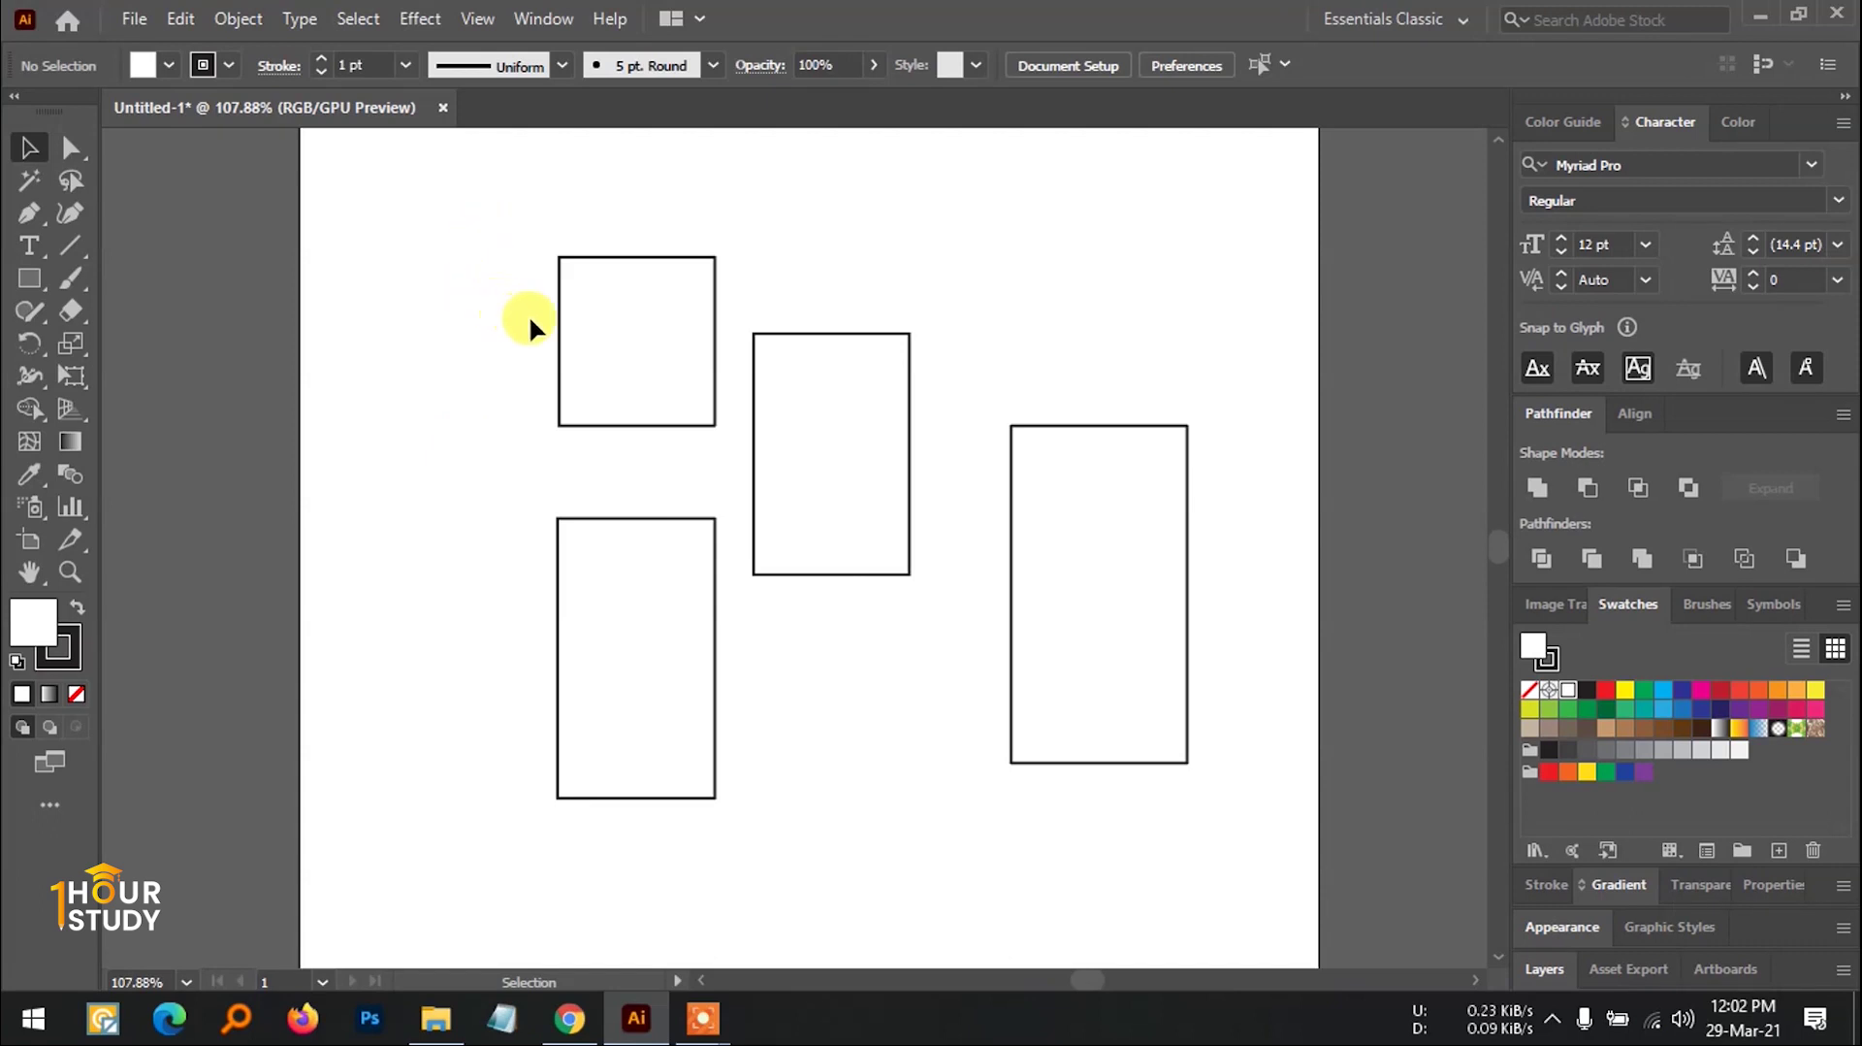
left_click(561, 353)
left_click(500, 284)
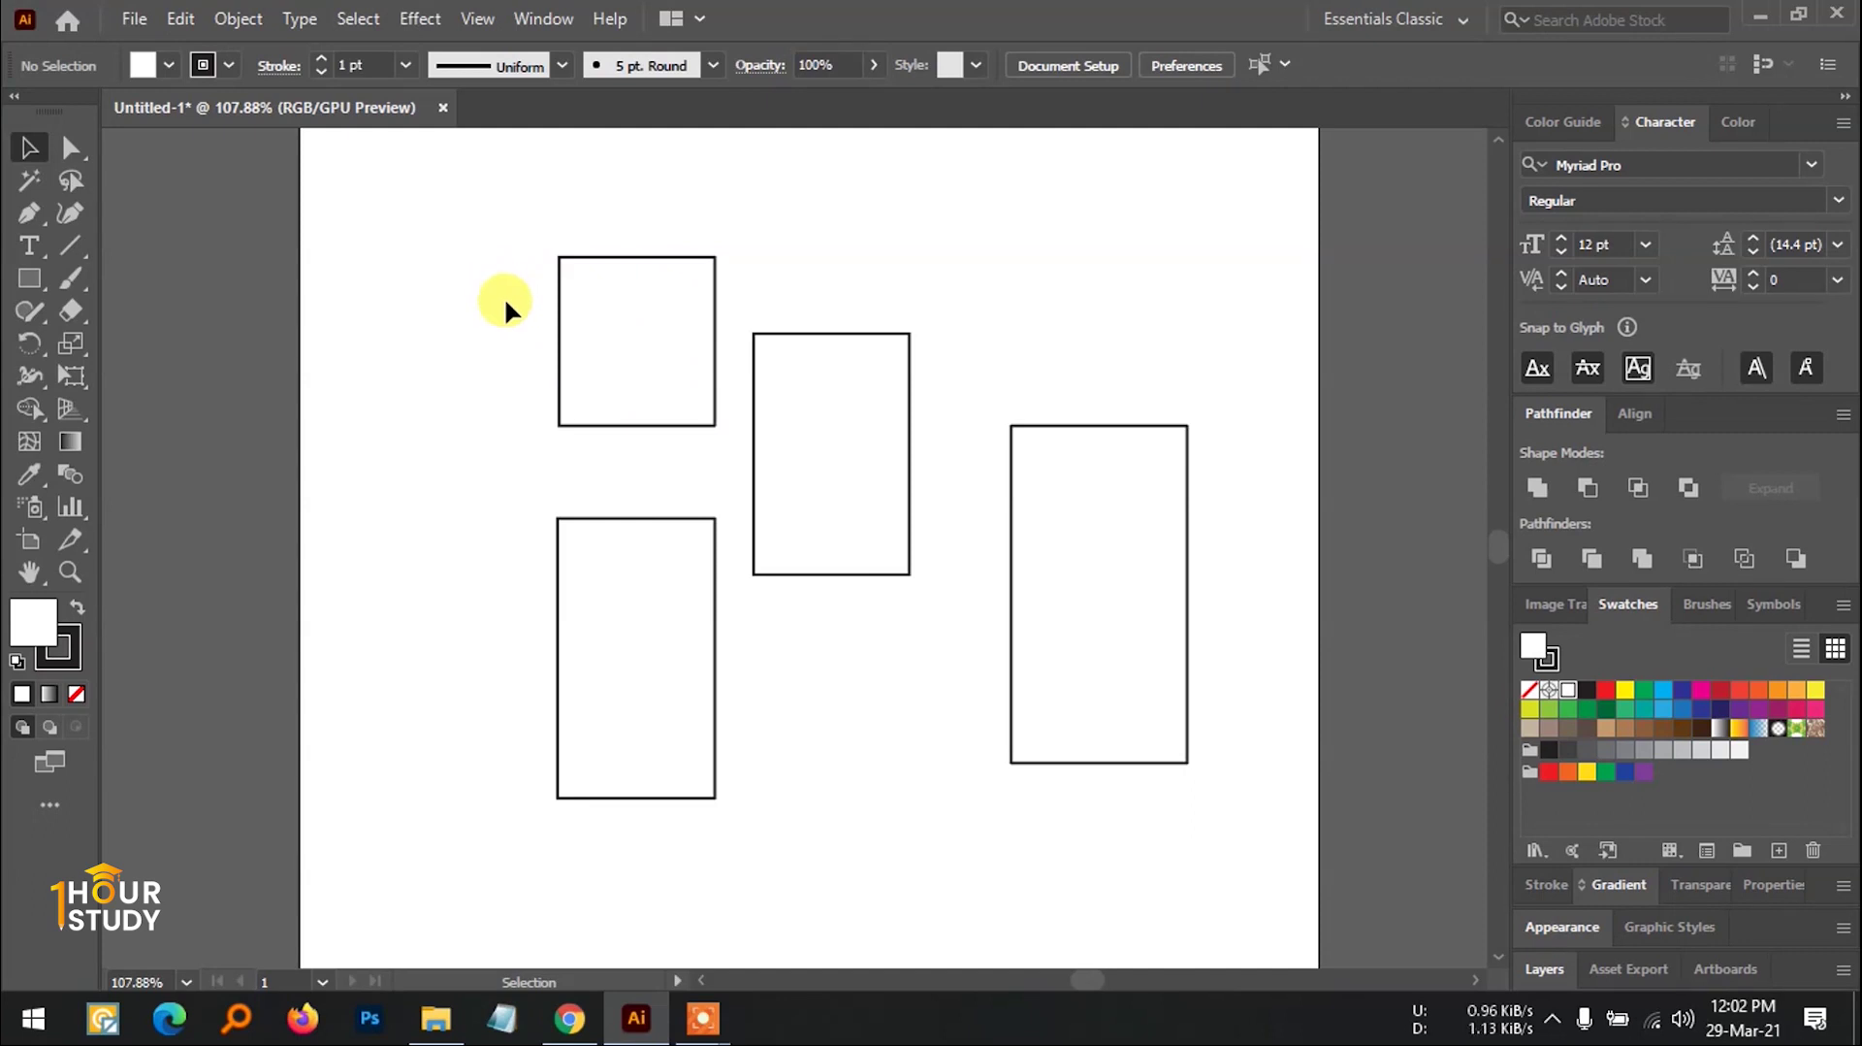
scroll(499, 260, "up", 2)
scroll(500, 267, "down", 3)
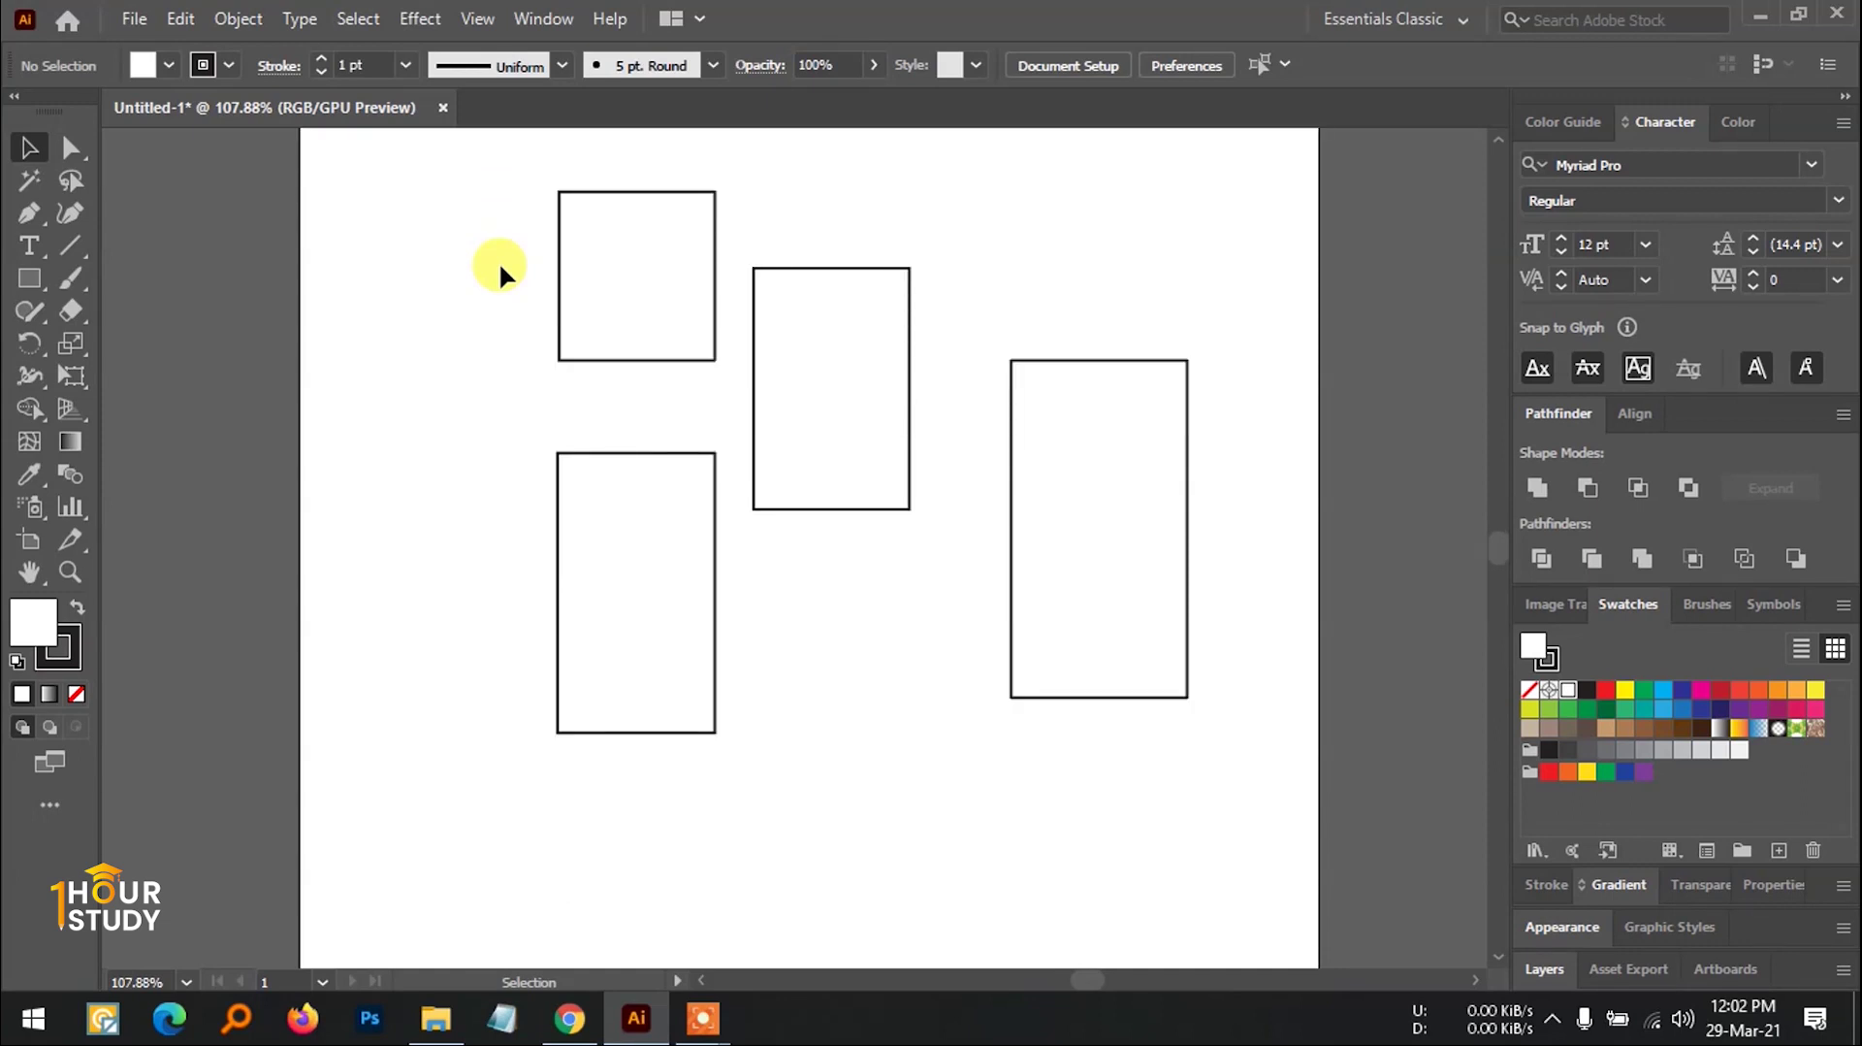
scroll(470, 250, "down", 1)
scroll(469, 250, "up", 3)
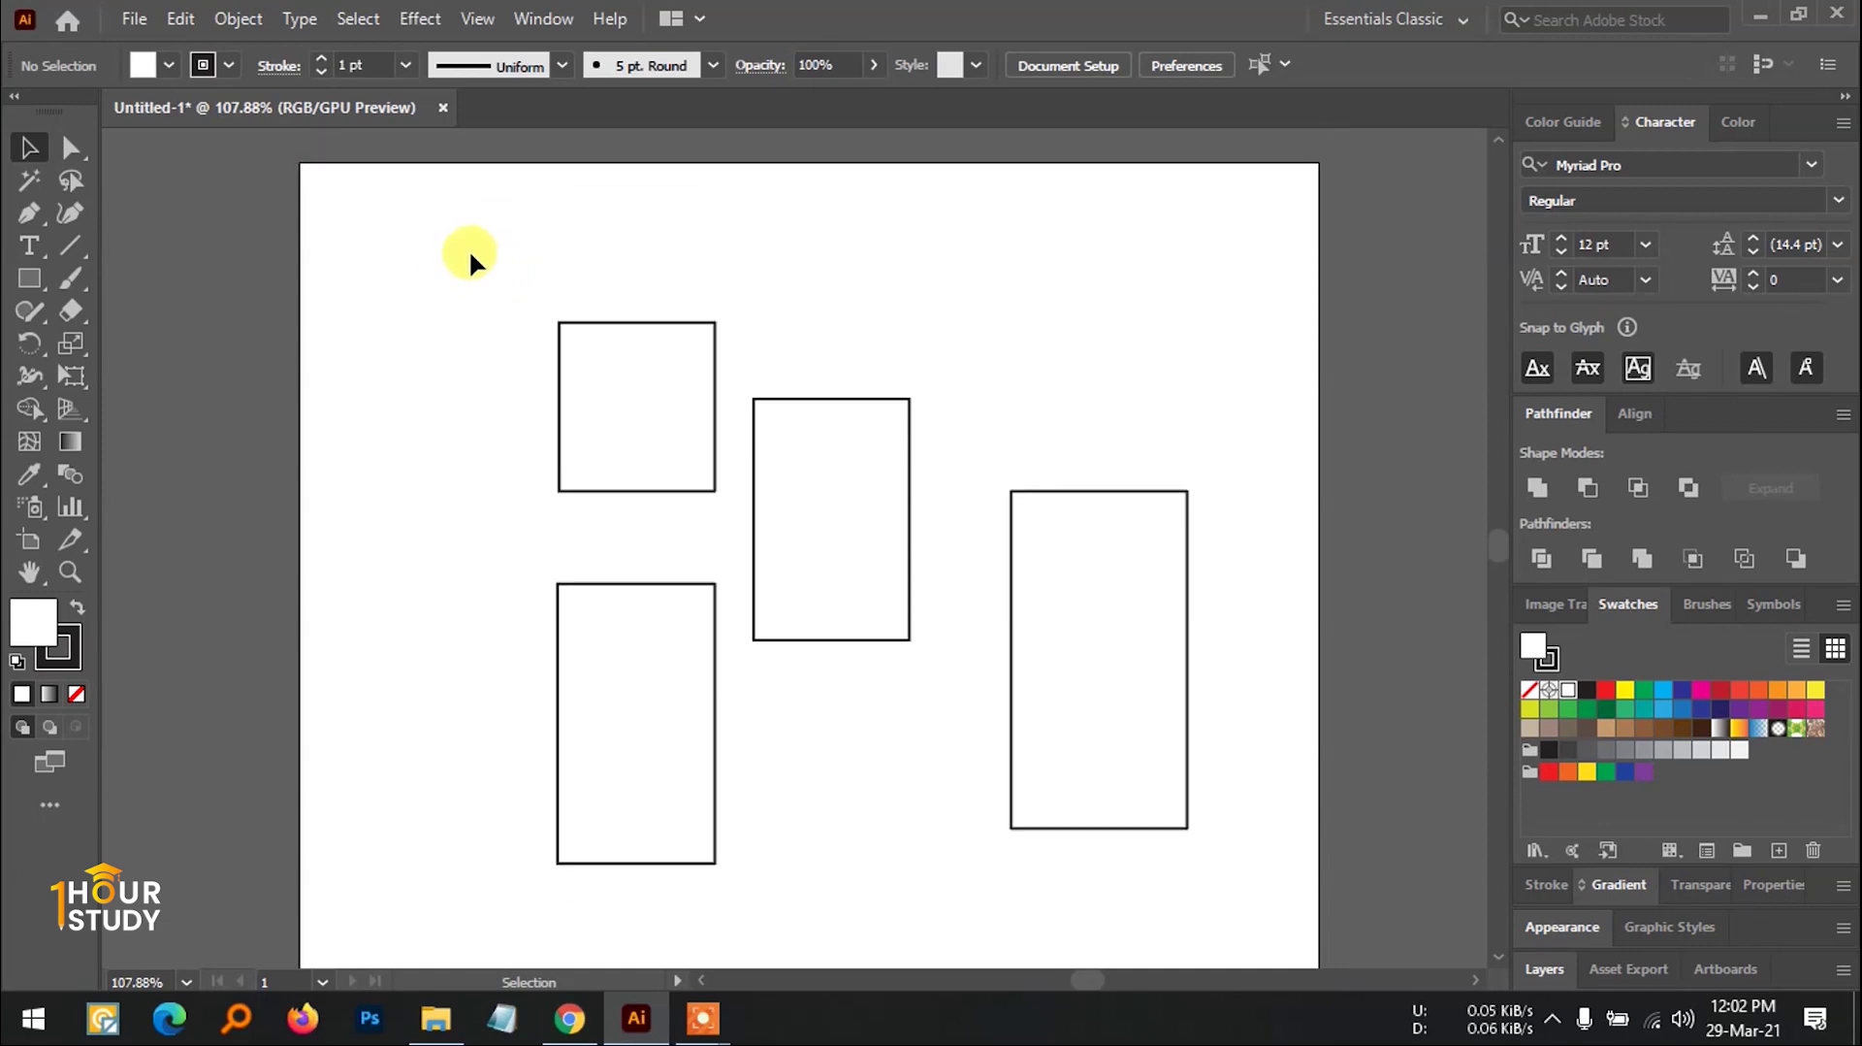
scroll(476, 282, "down", 1)
scroll(482, 313, "down", 2)
scroll(482, 313, "up", 1)
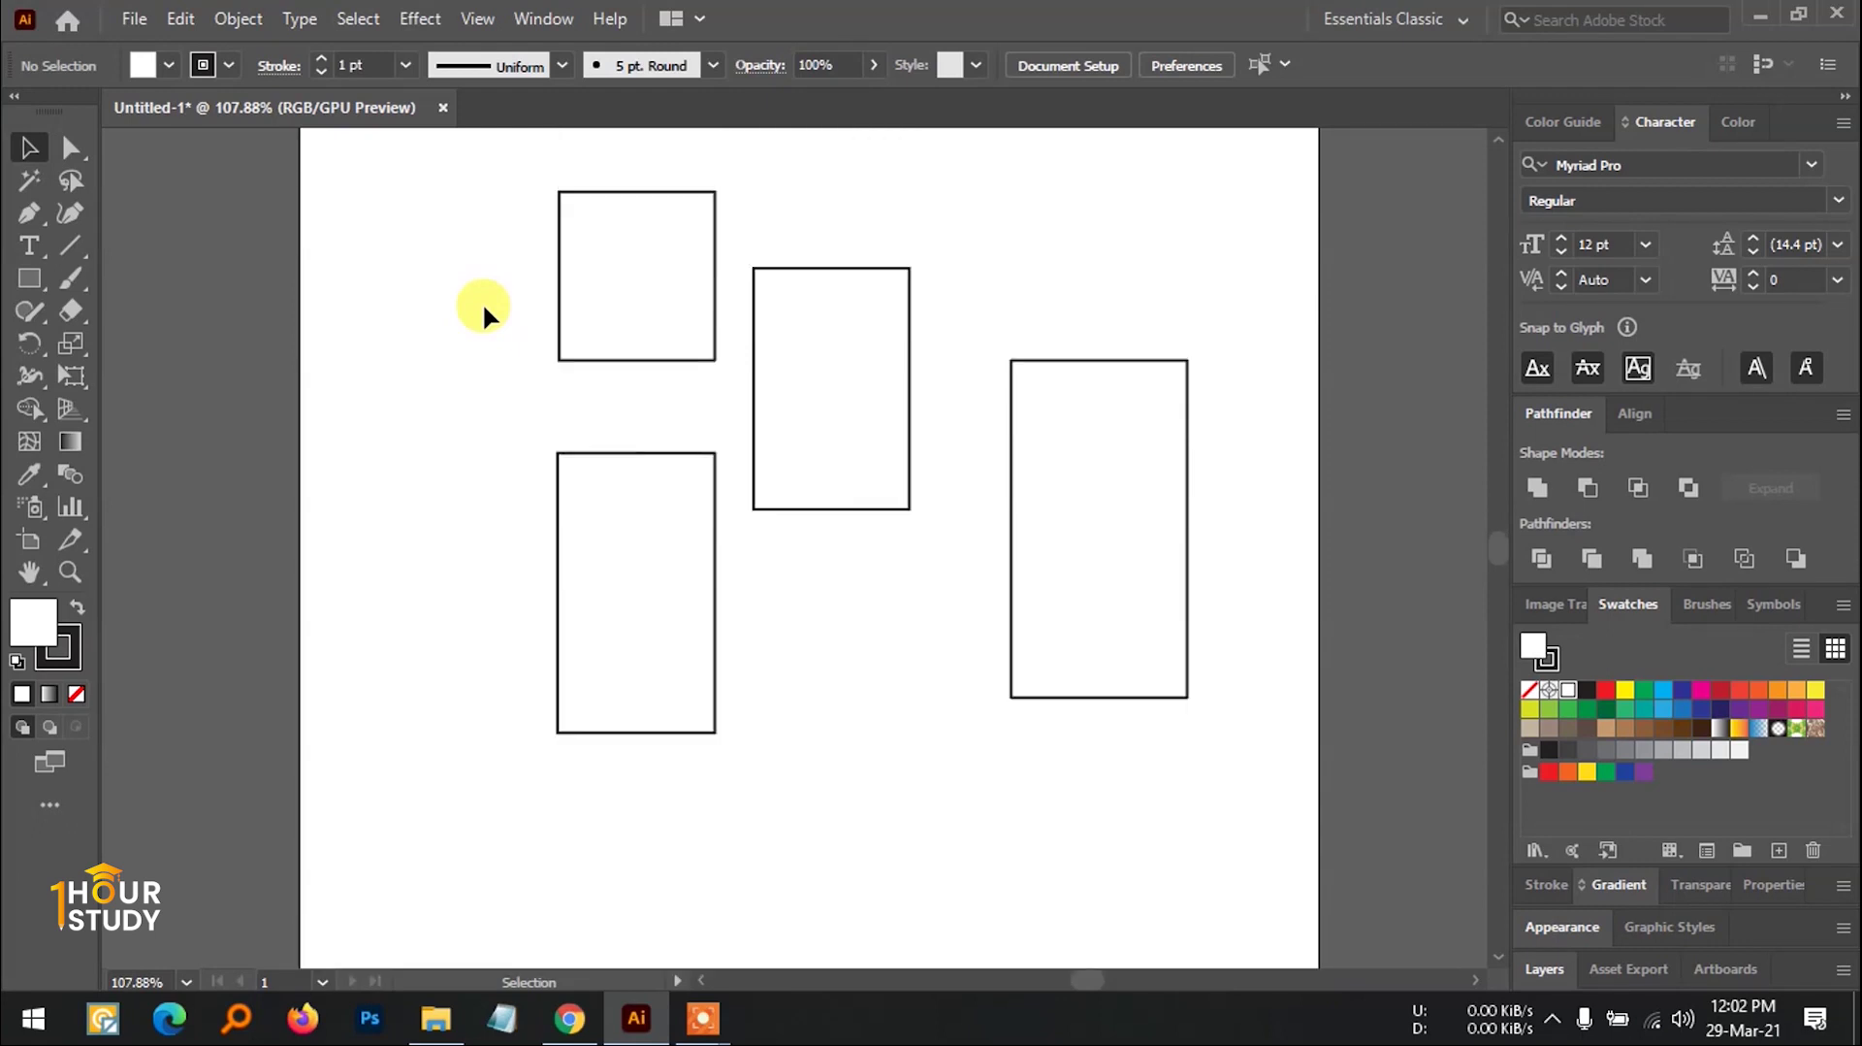
scroll(482, 314, "up", 1)
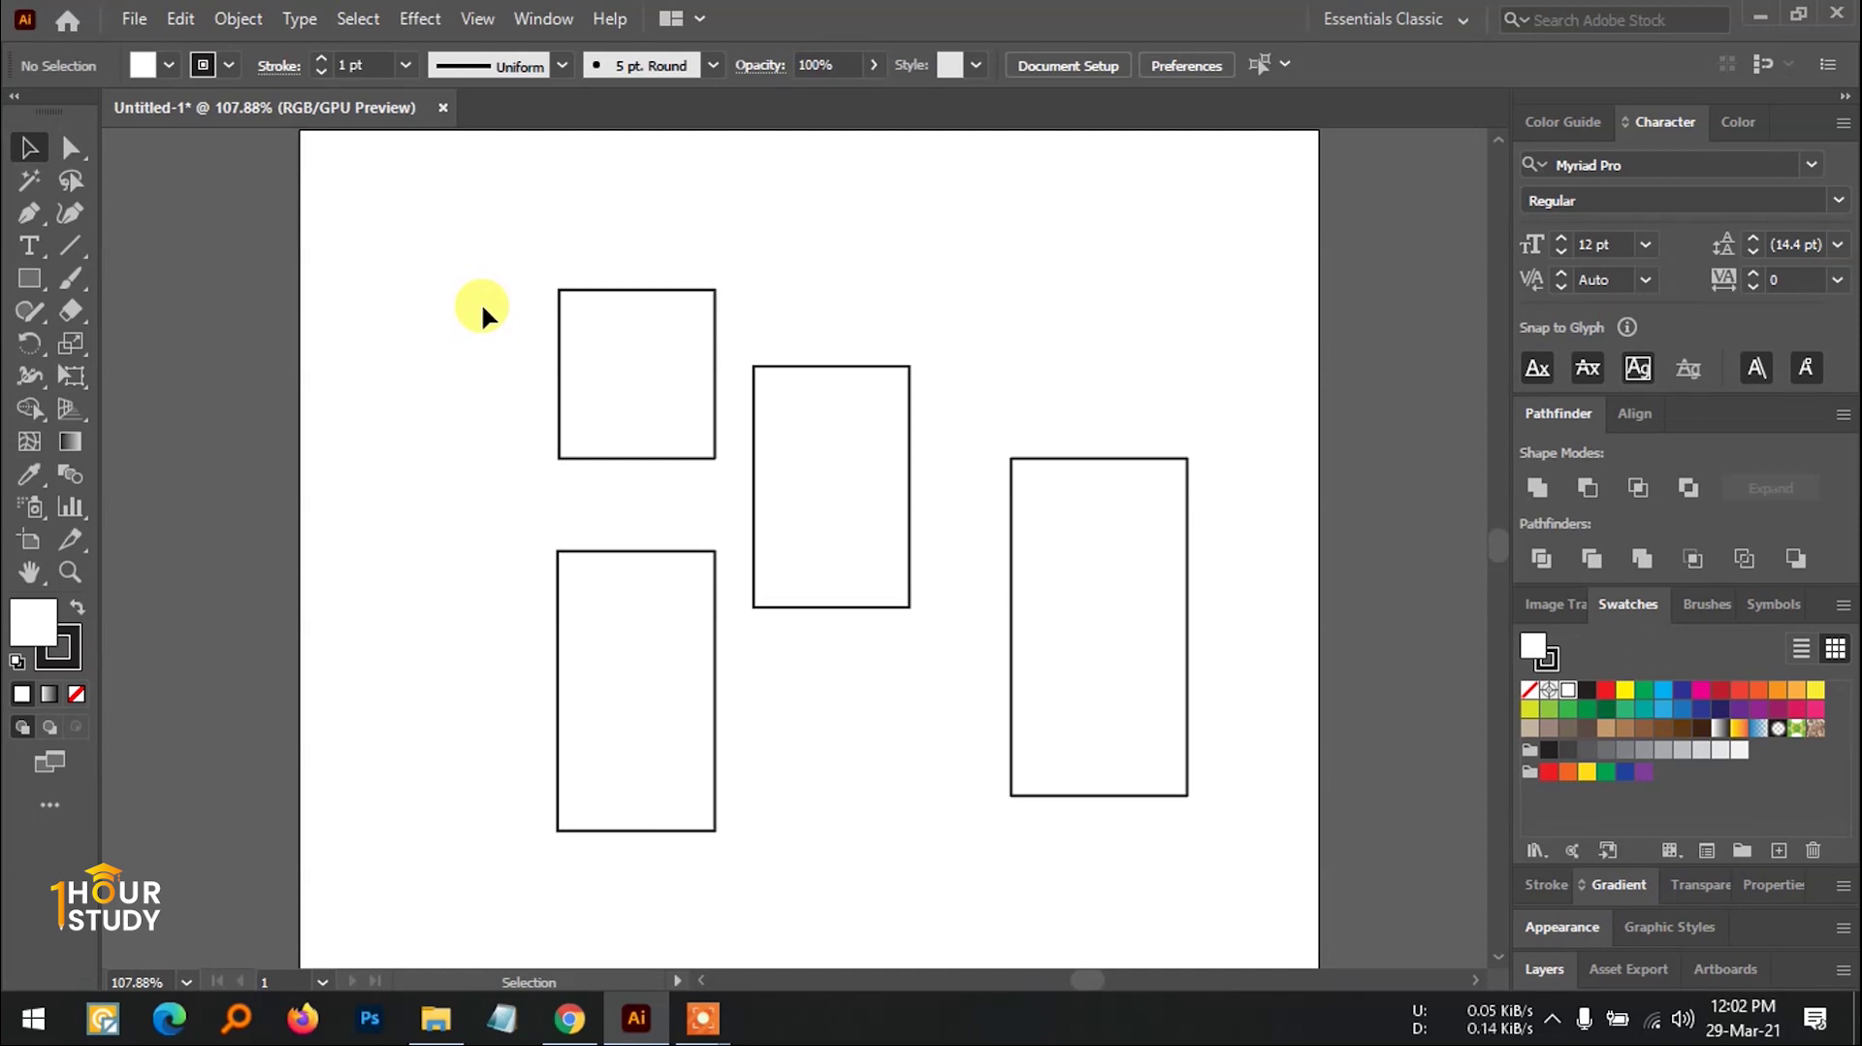
scroll(481, 303, "up", 1)
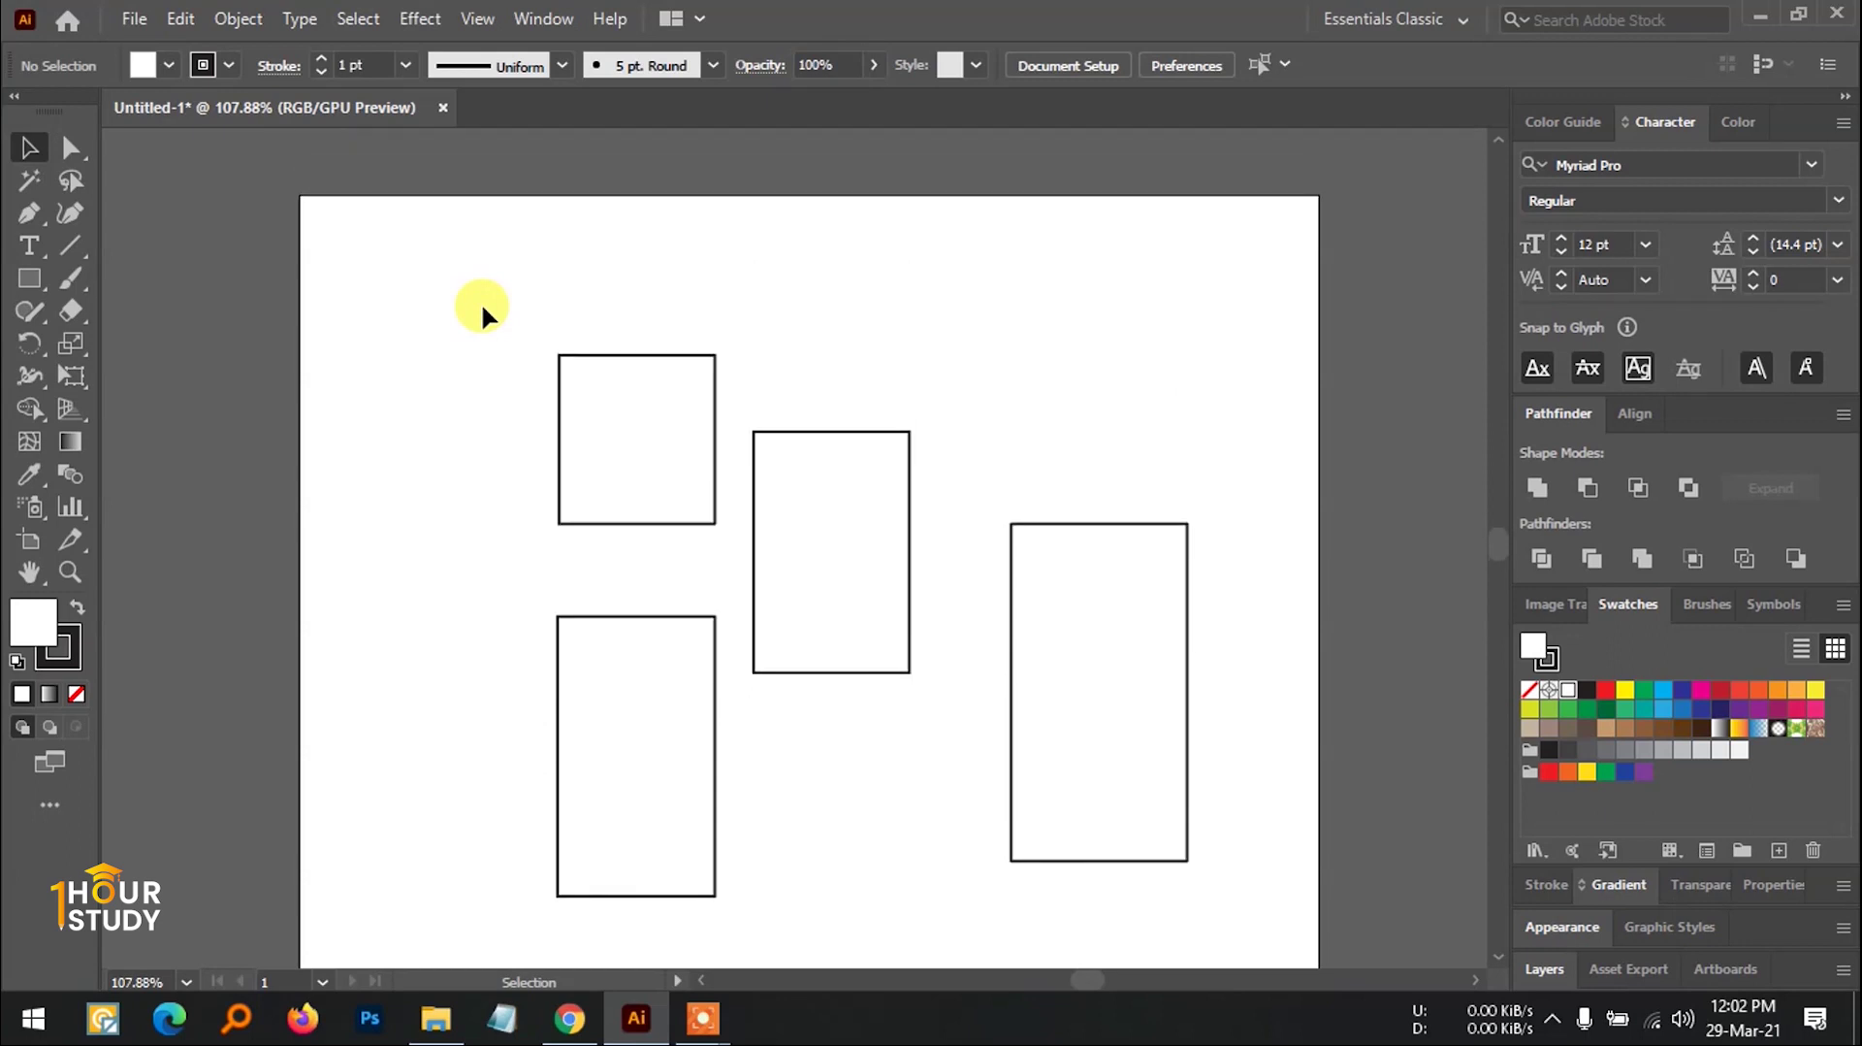